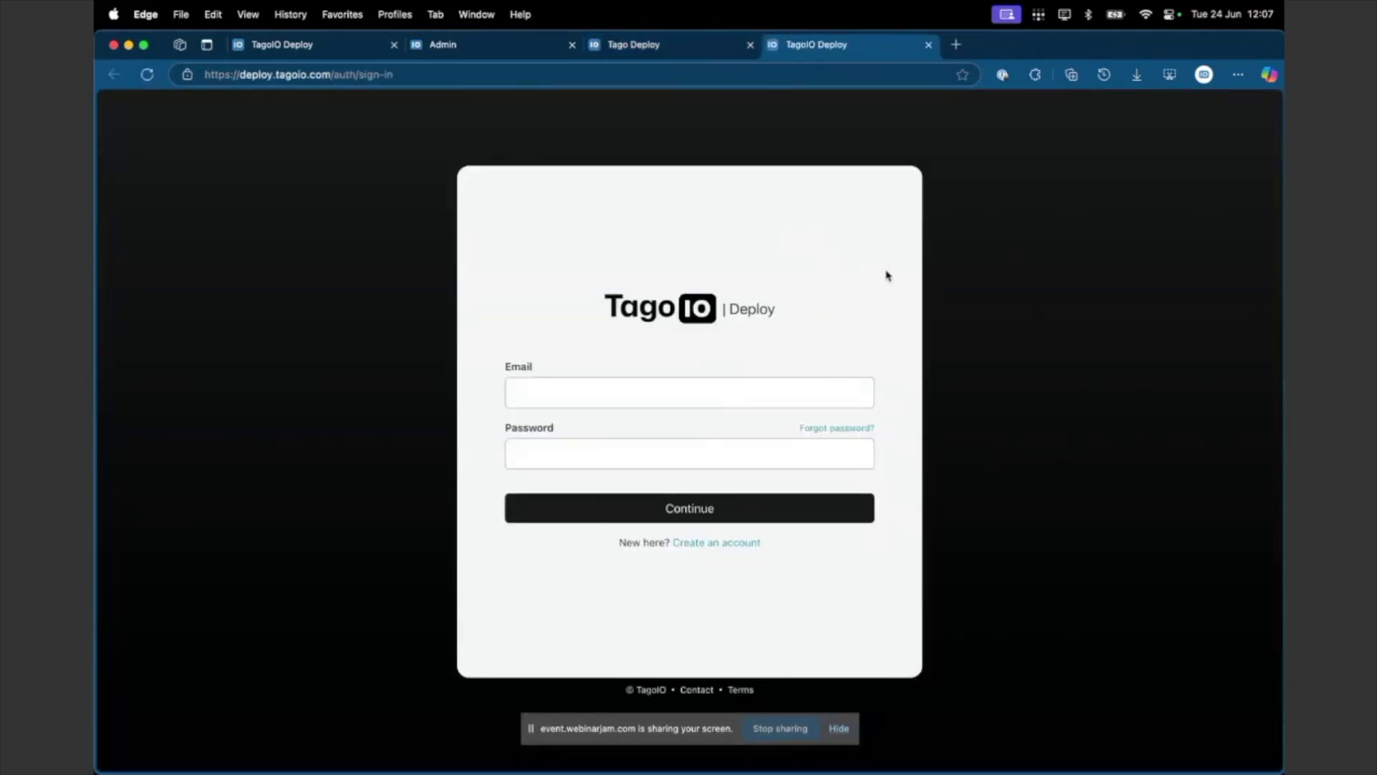
- Close the extra sign-in page, switch to the TagoIO Deploy home page and hide the screen-sharing notice
key("super+w")
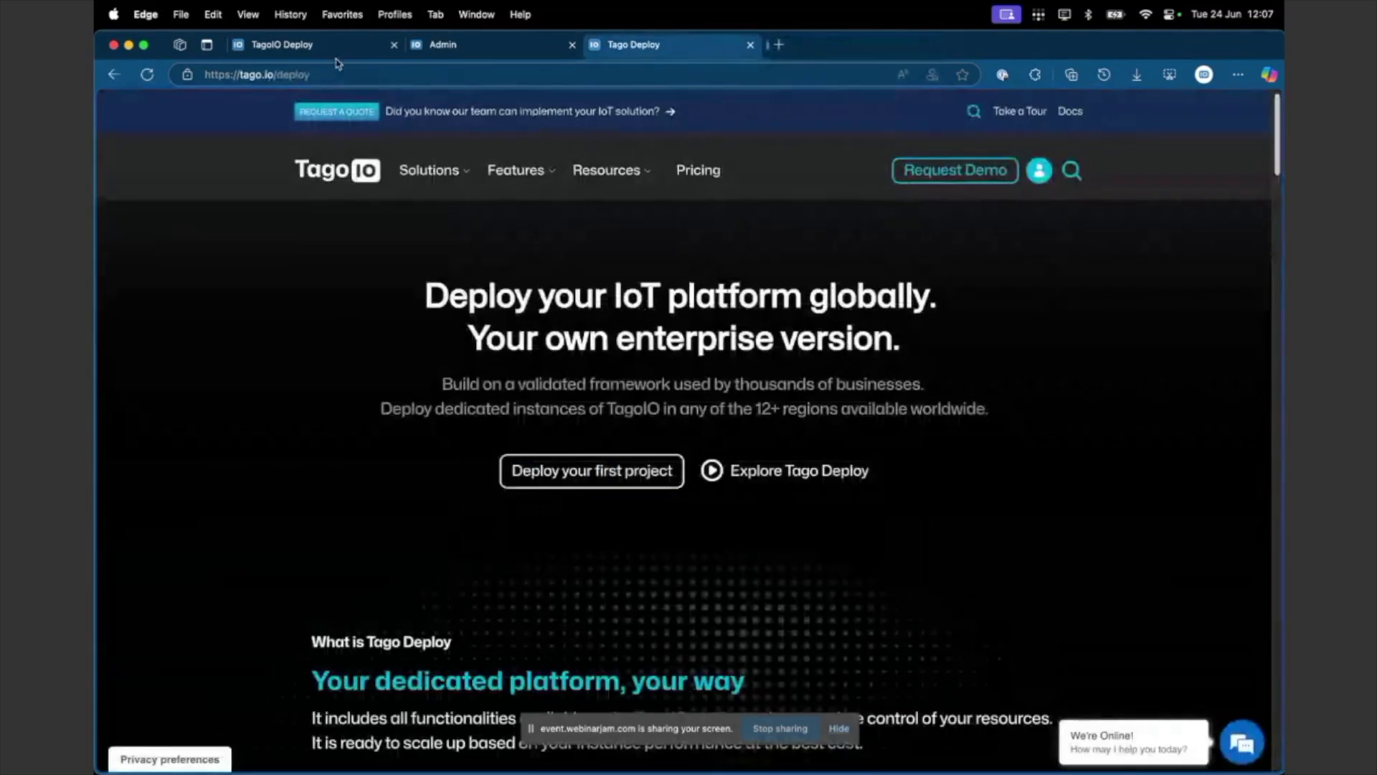
left_click(323, 49)
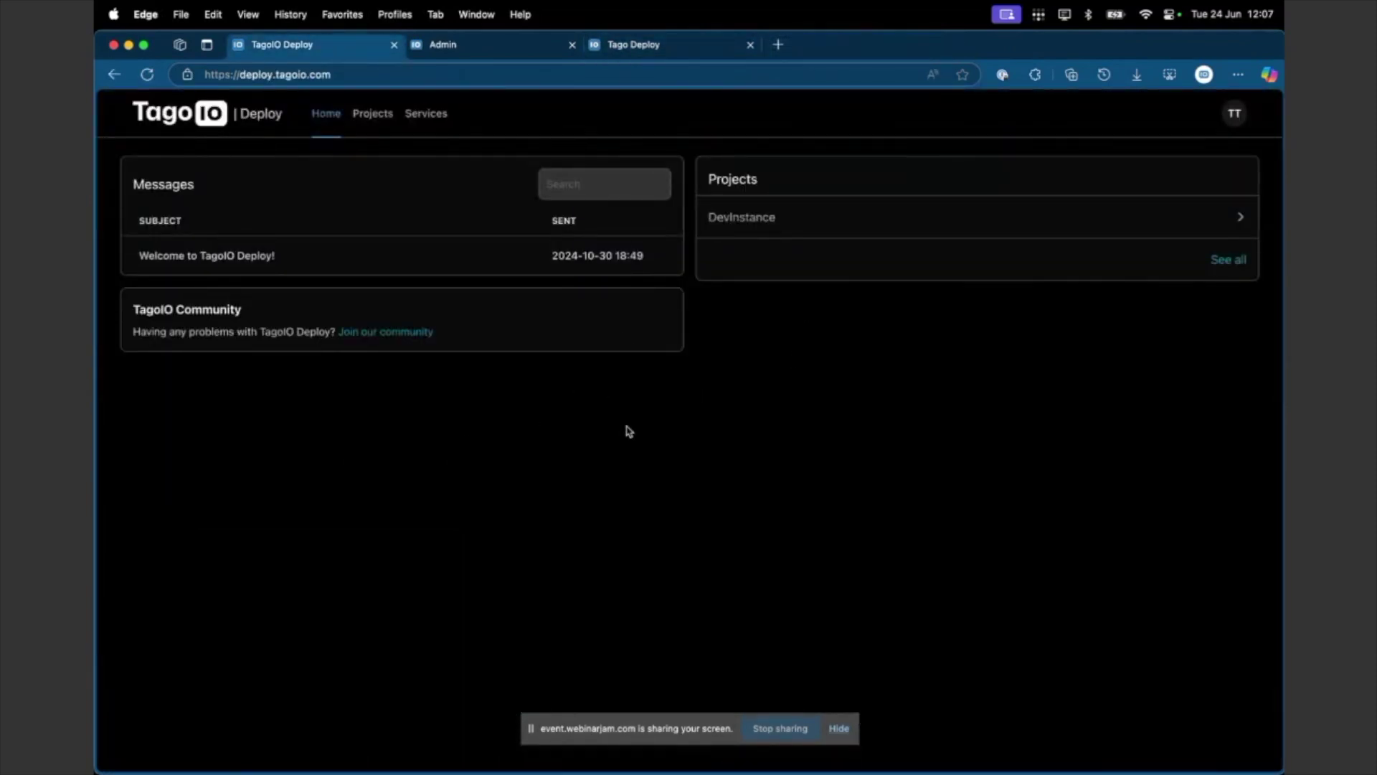
left_click(836, 728)
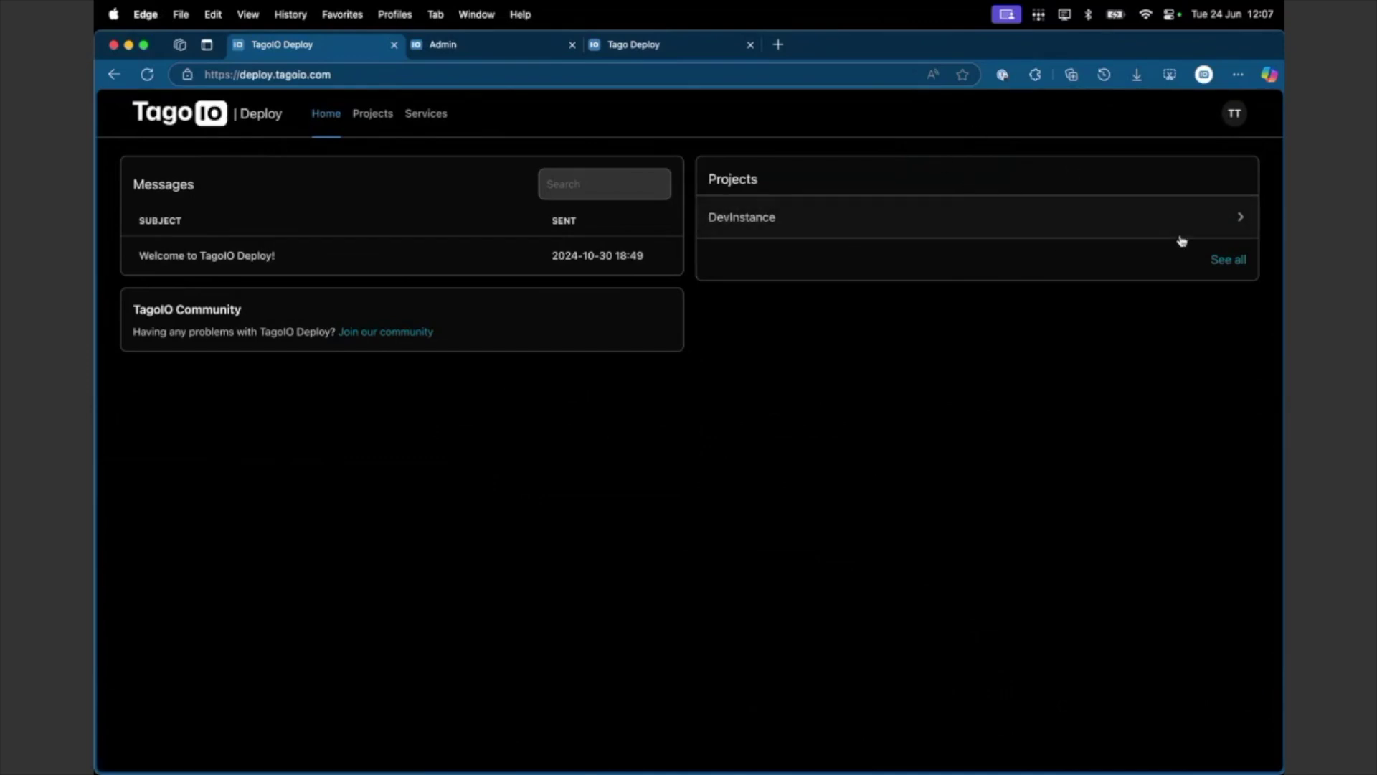
- Reload the Deploy home page at deploy.tagoio.com by removing the auth/sign-in path from the address
left_click(1233, 264)
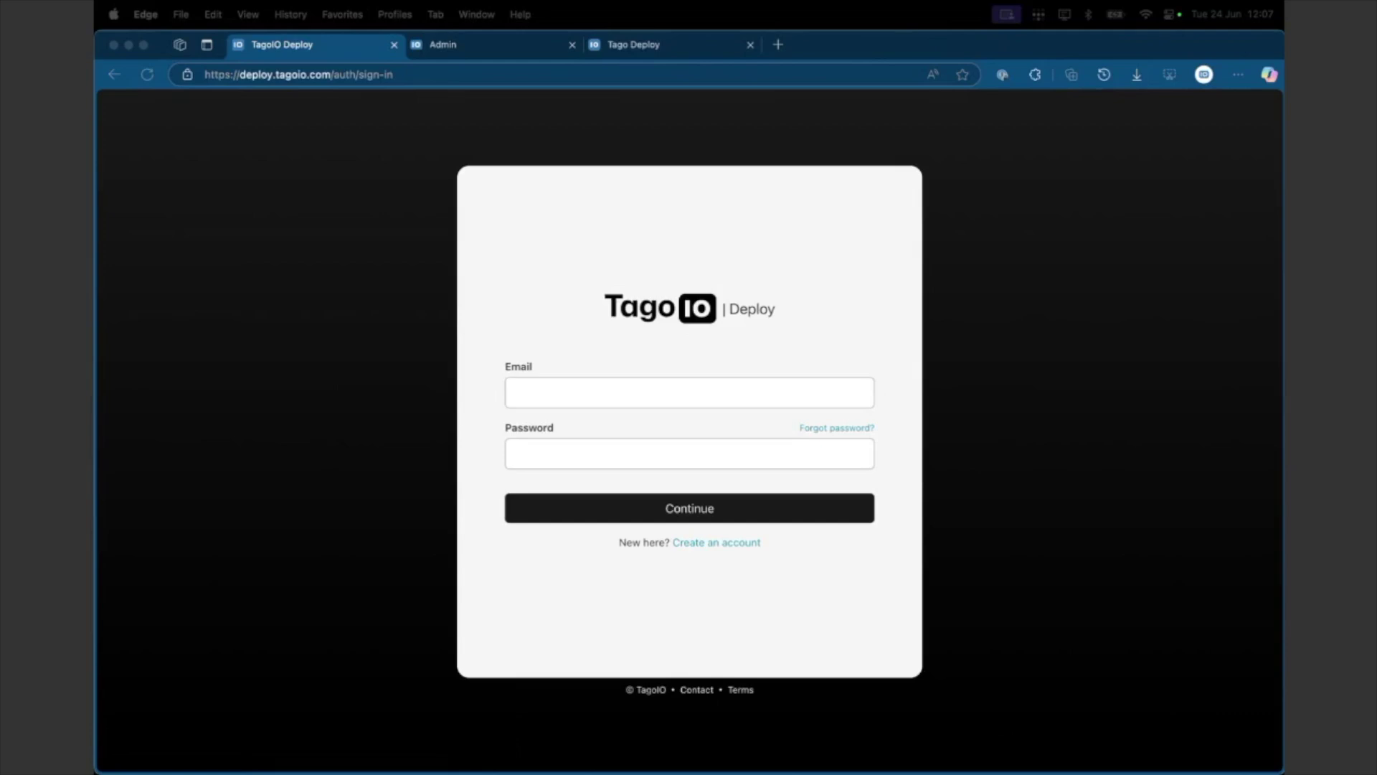
left_click(230, 172)
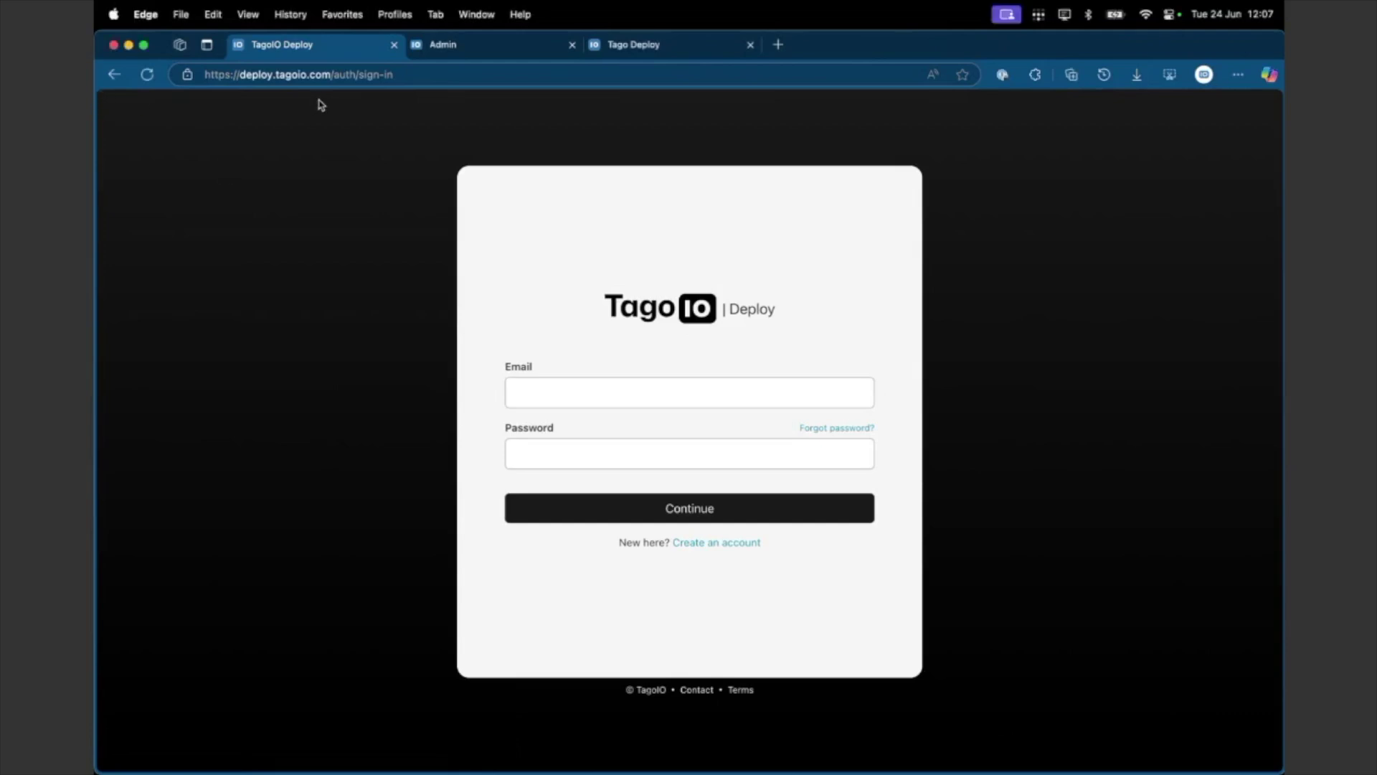
left_click_drag(334, 74, 649, 74)
key("BackSpace")
key("Return")
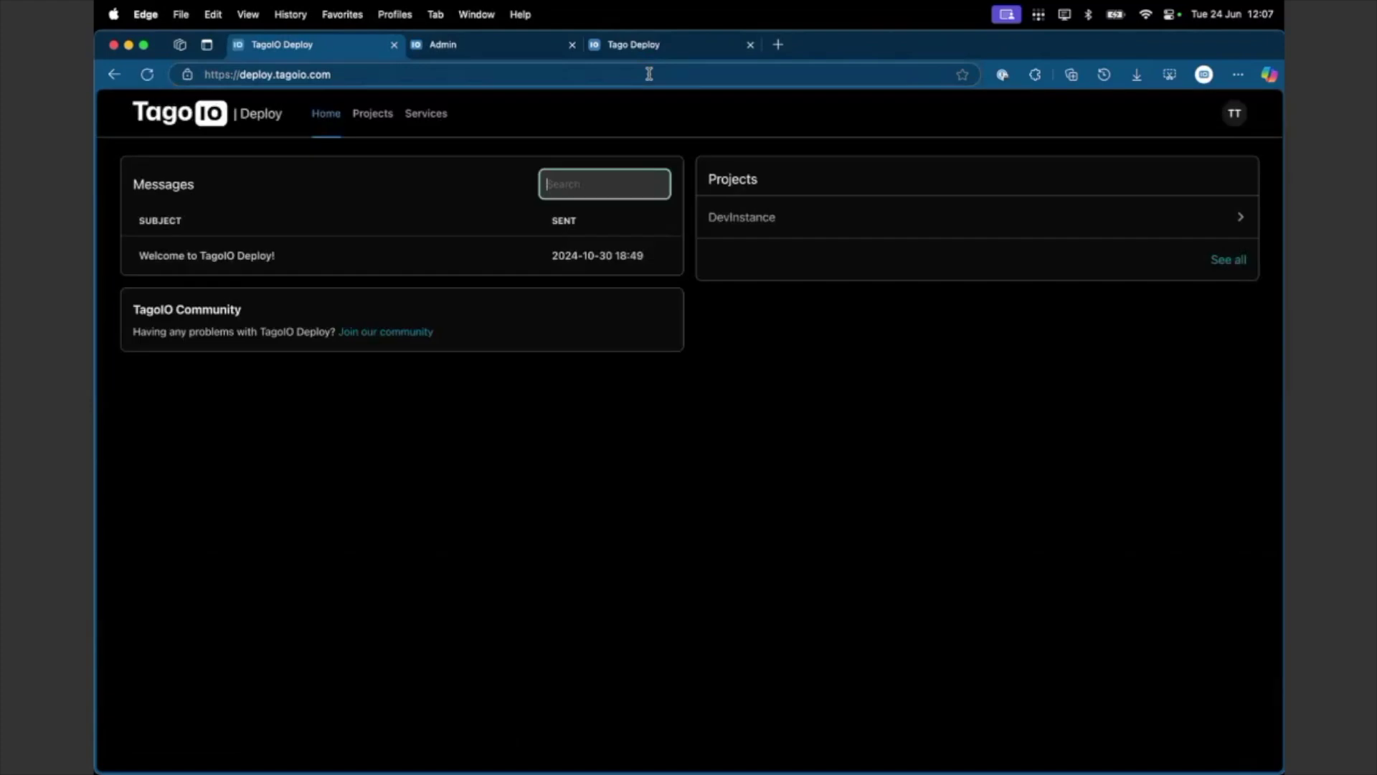
- Show all Deploy projects and start creating a new project
left_click(1240, 263)
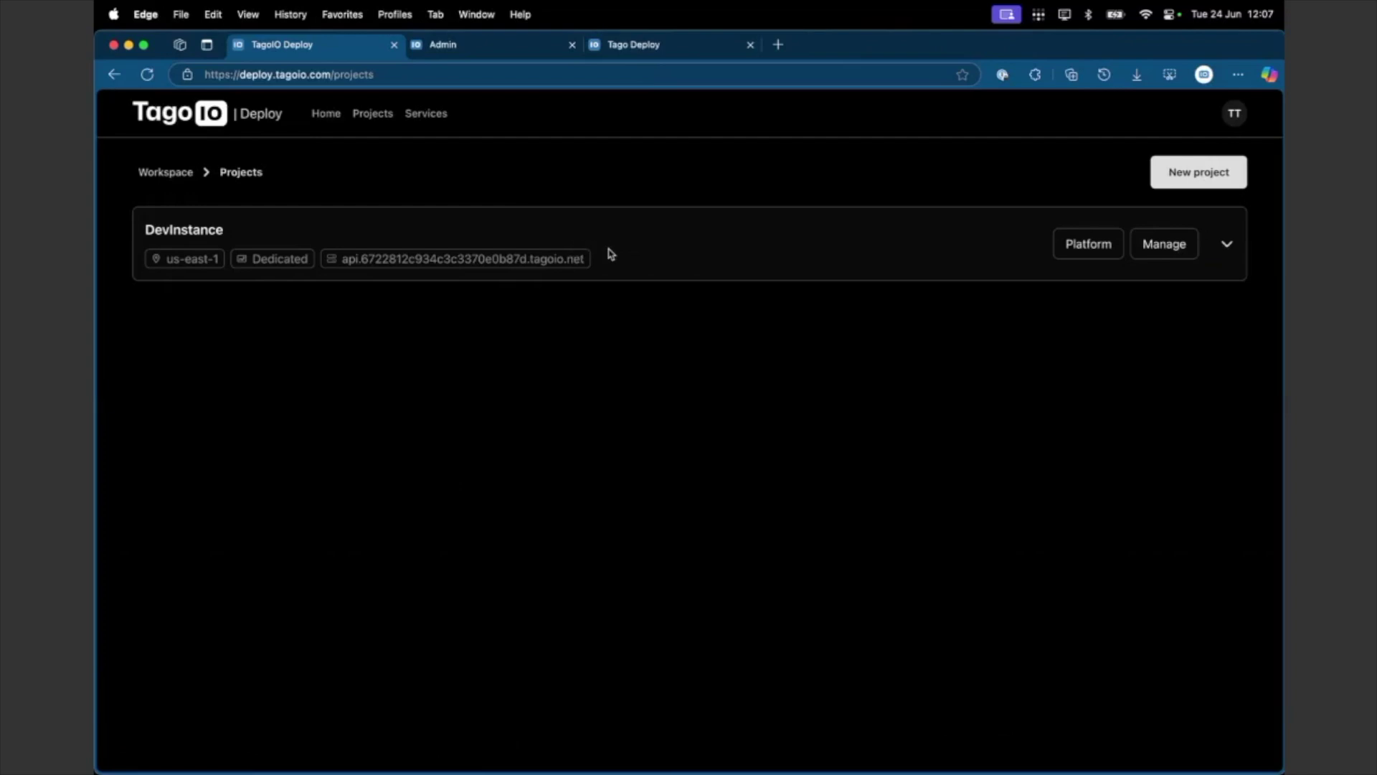
left_click(1196, 178)
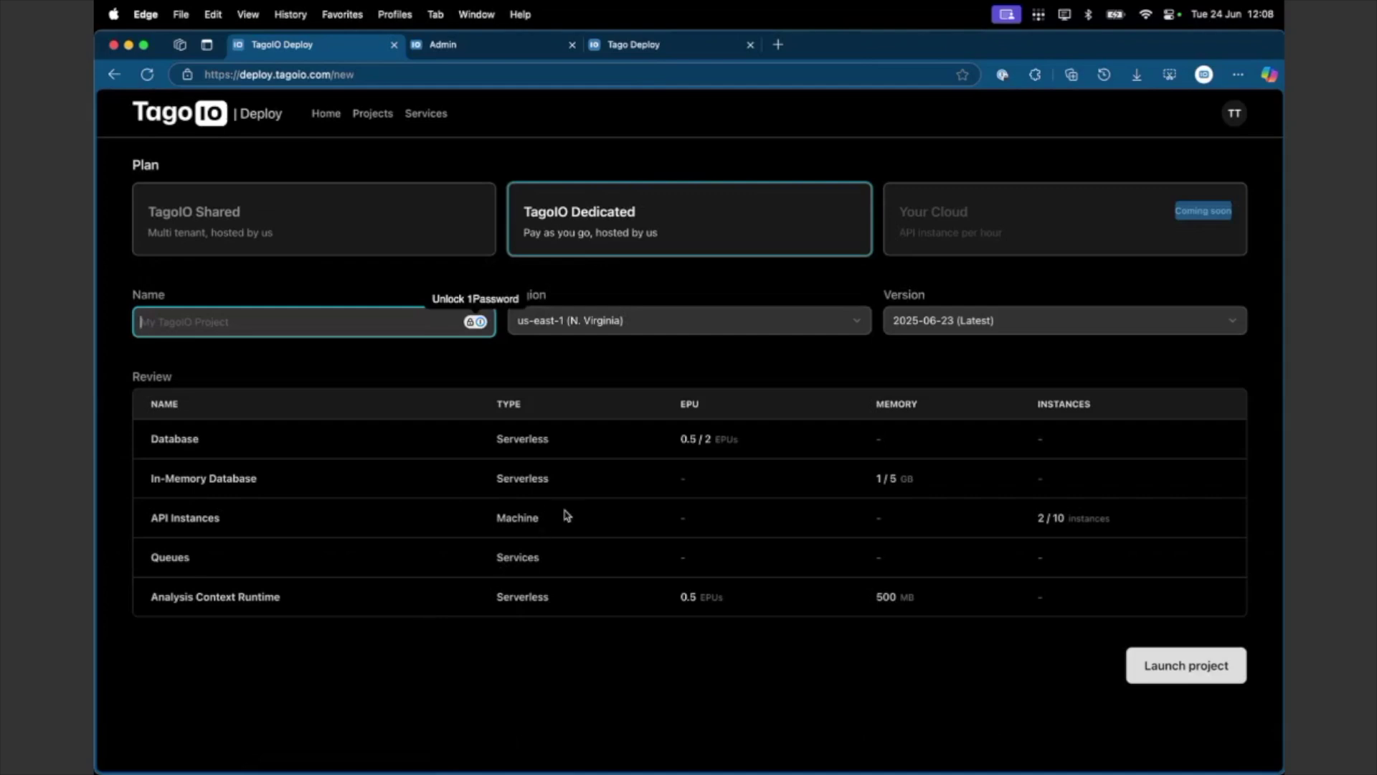
- Examine the new project form's name field and its available hosting regions and platform versions
left_click(655, 379)
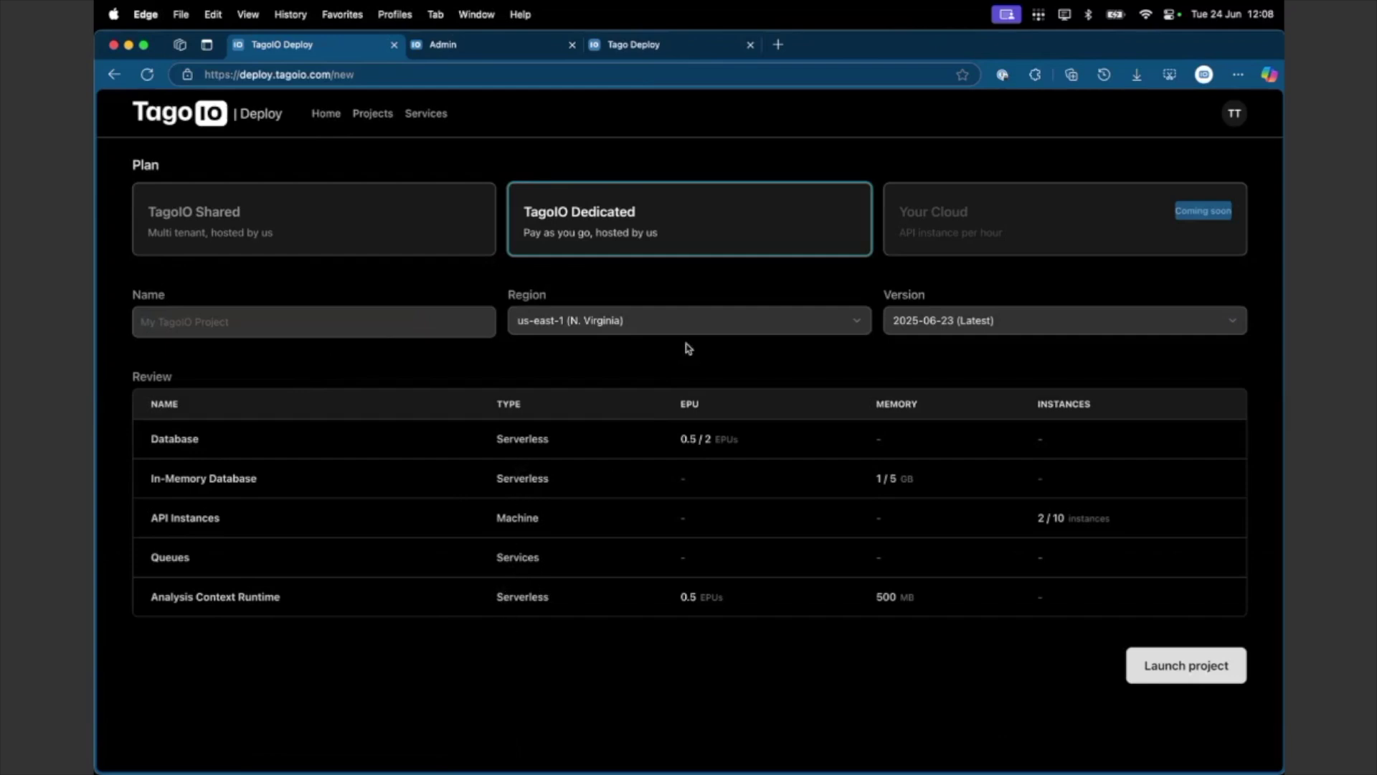
left_click(404, 318)
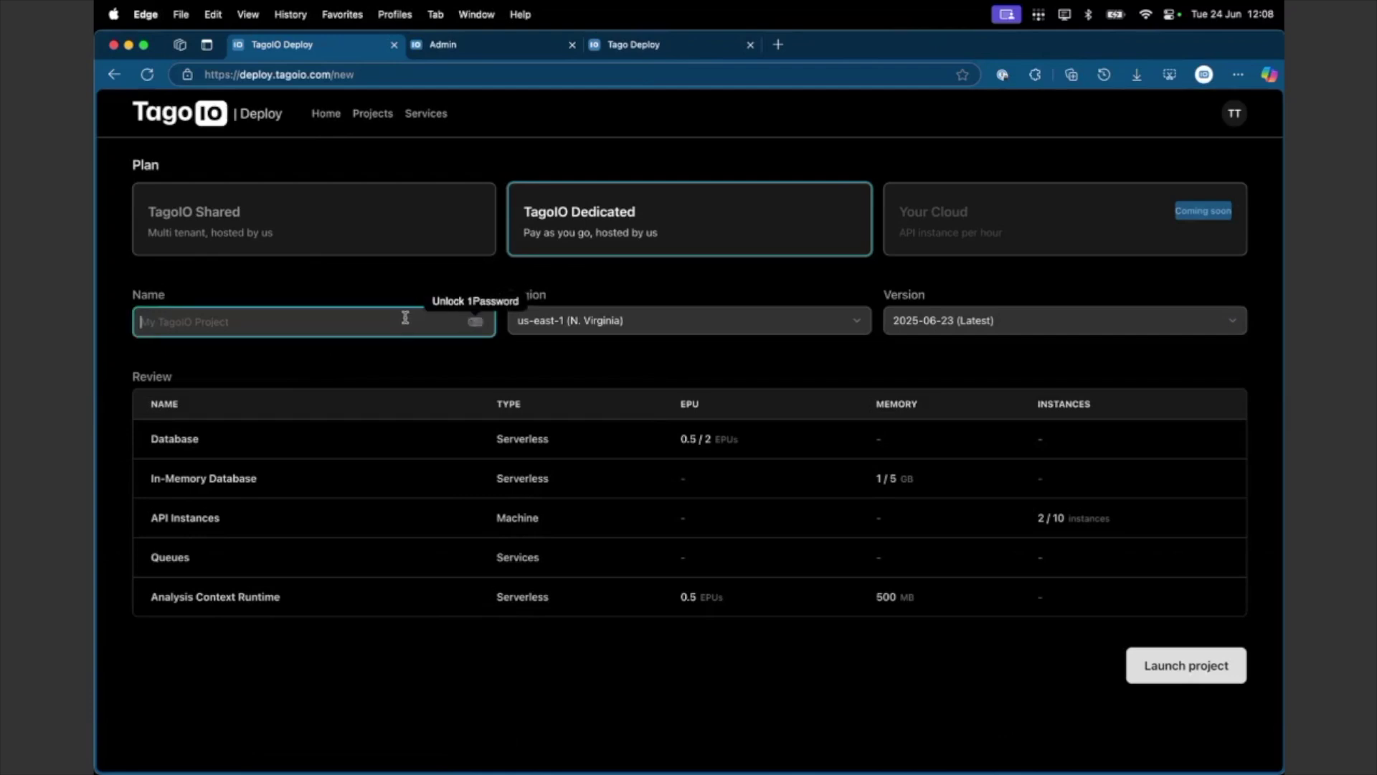
left_click(673, 320)
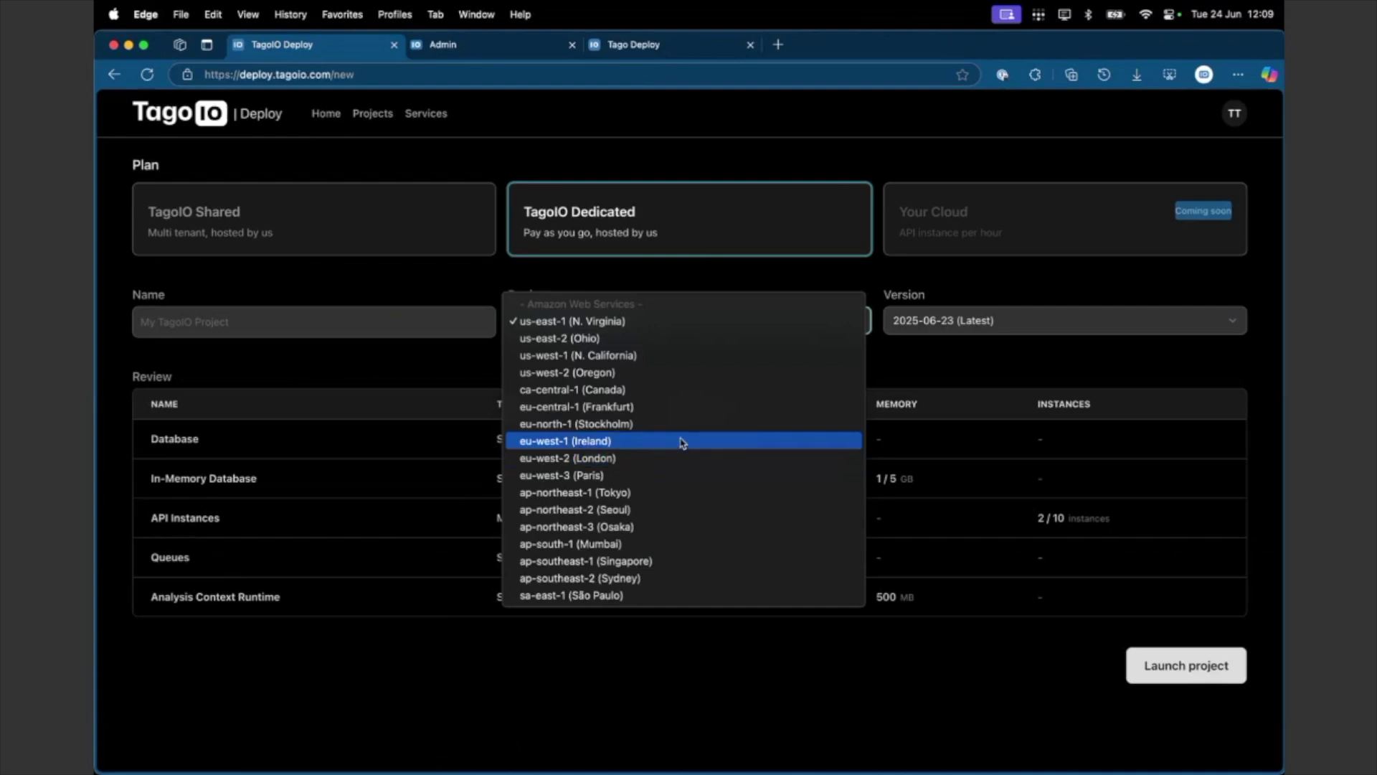
left_click(1012, 348)
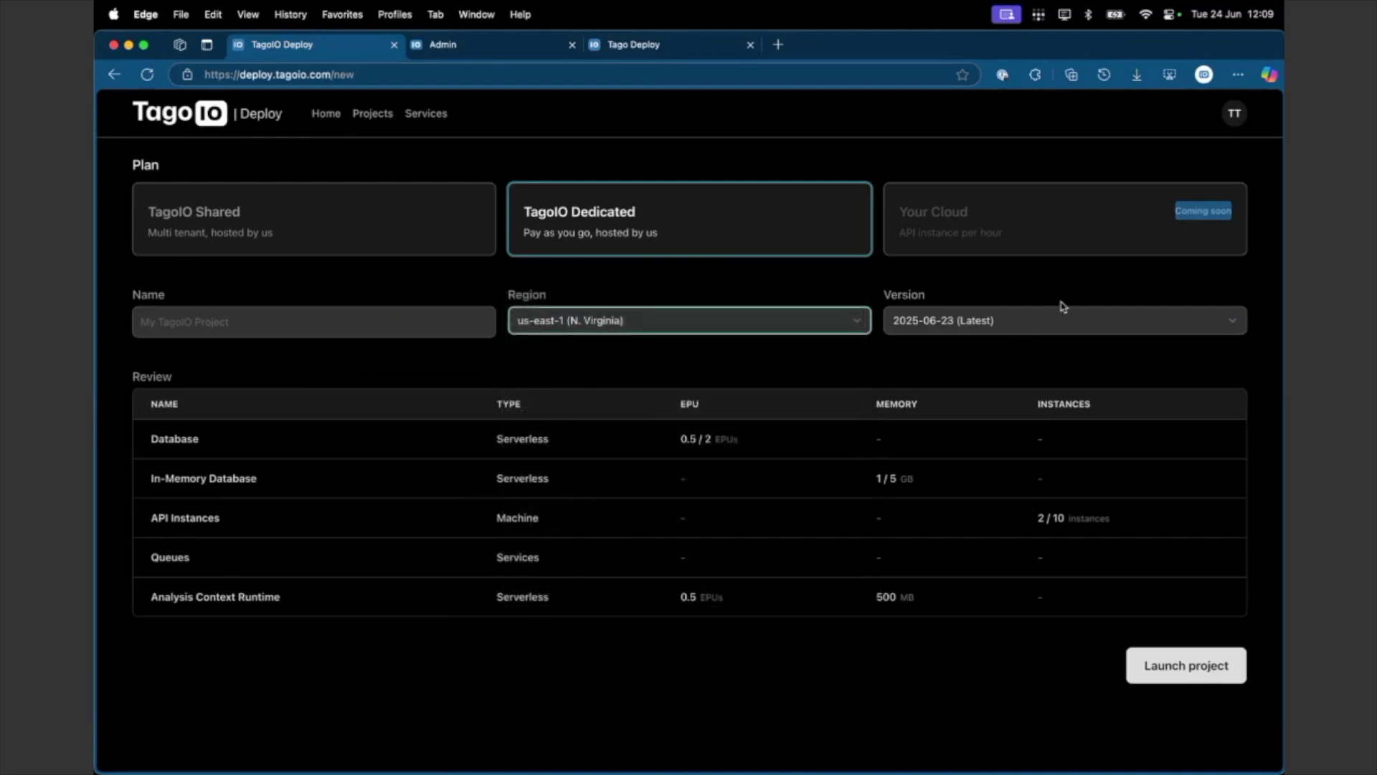
left_click(1052, 319)
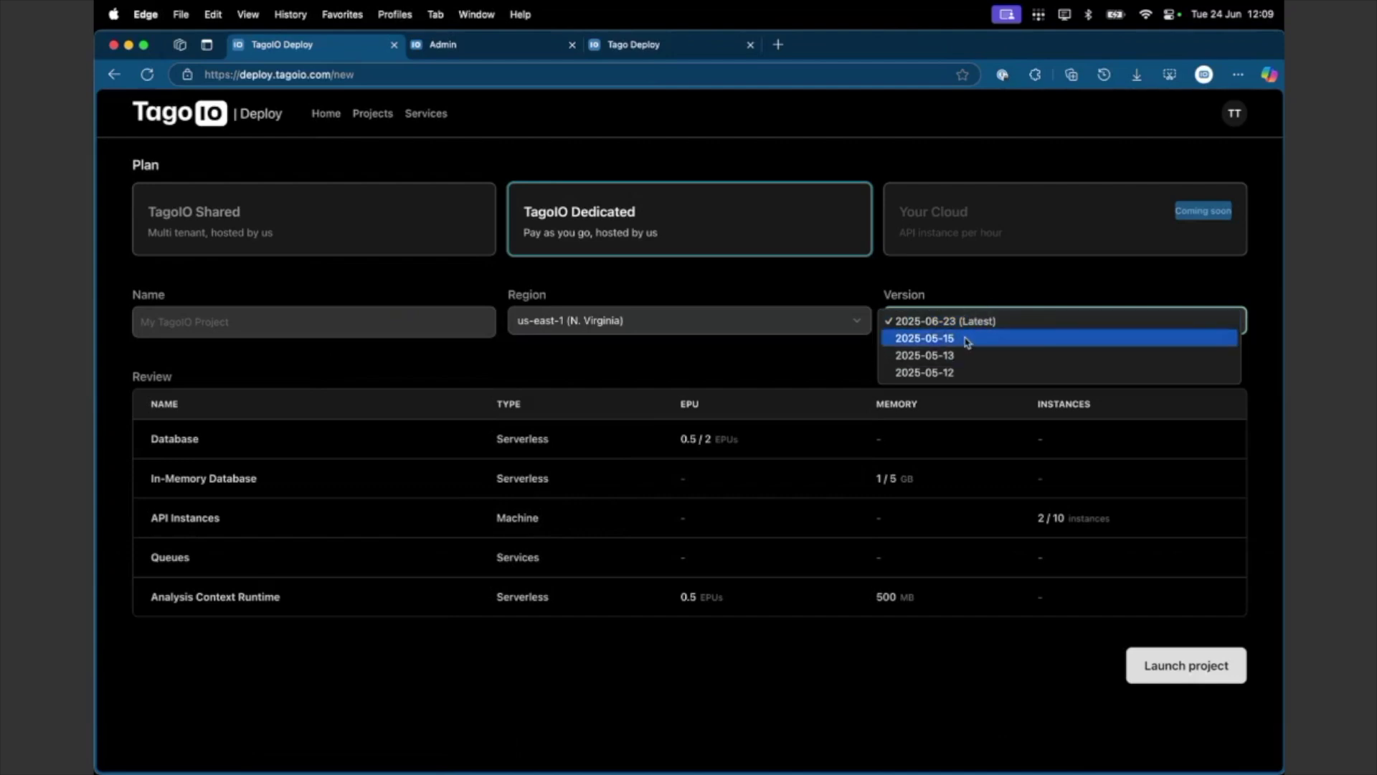
left_click(1000, 297)
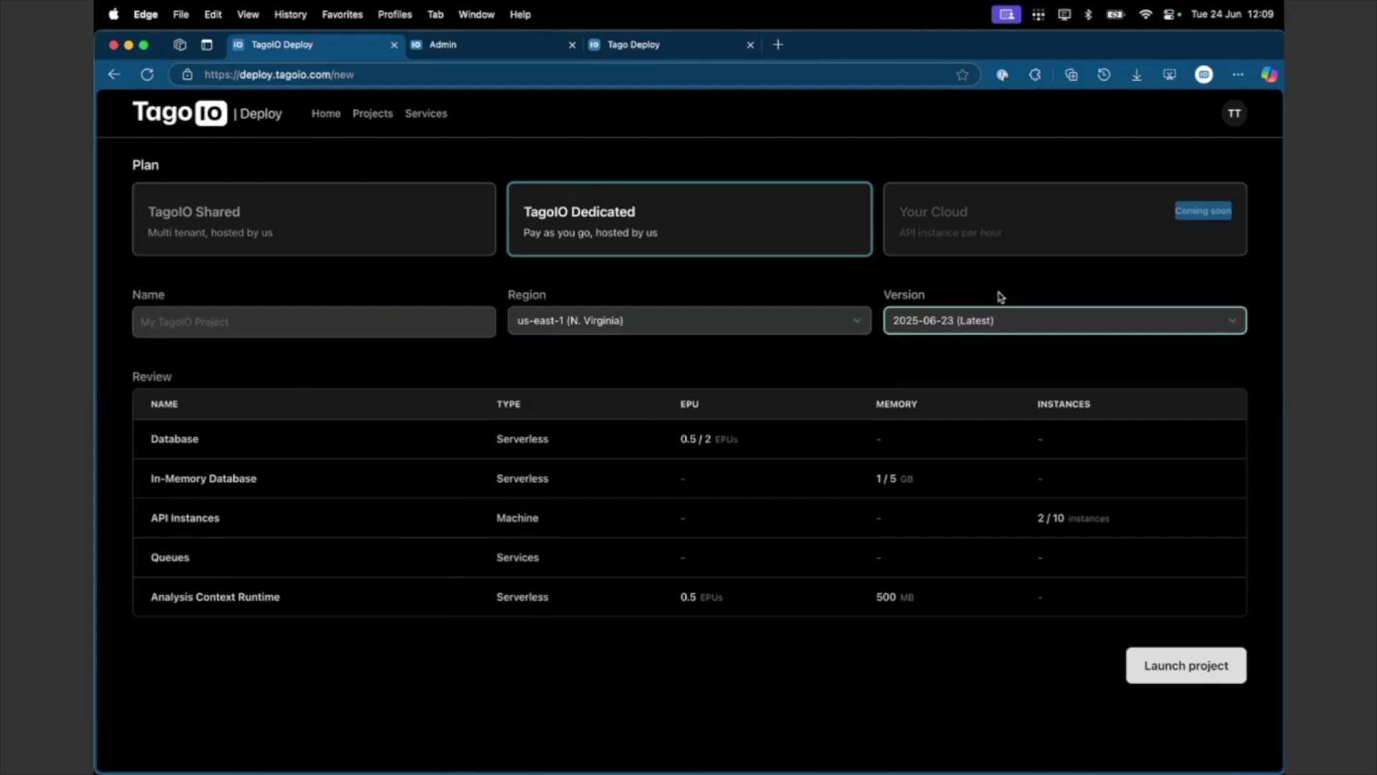
- Open the launch cost review for the new project and agree to the terms of service
left_click(1167, 661)
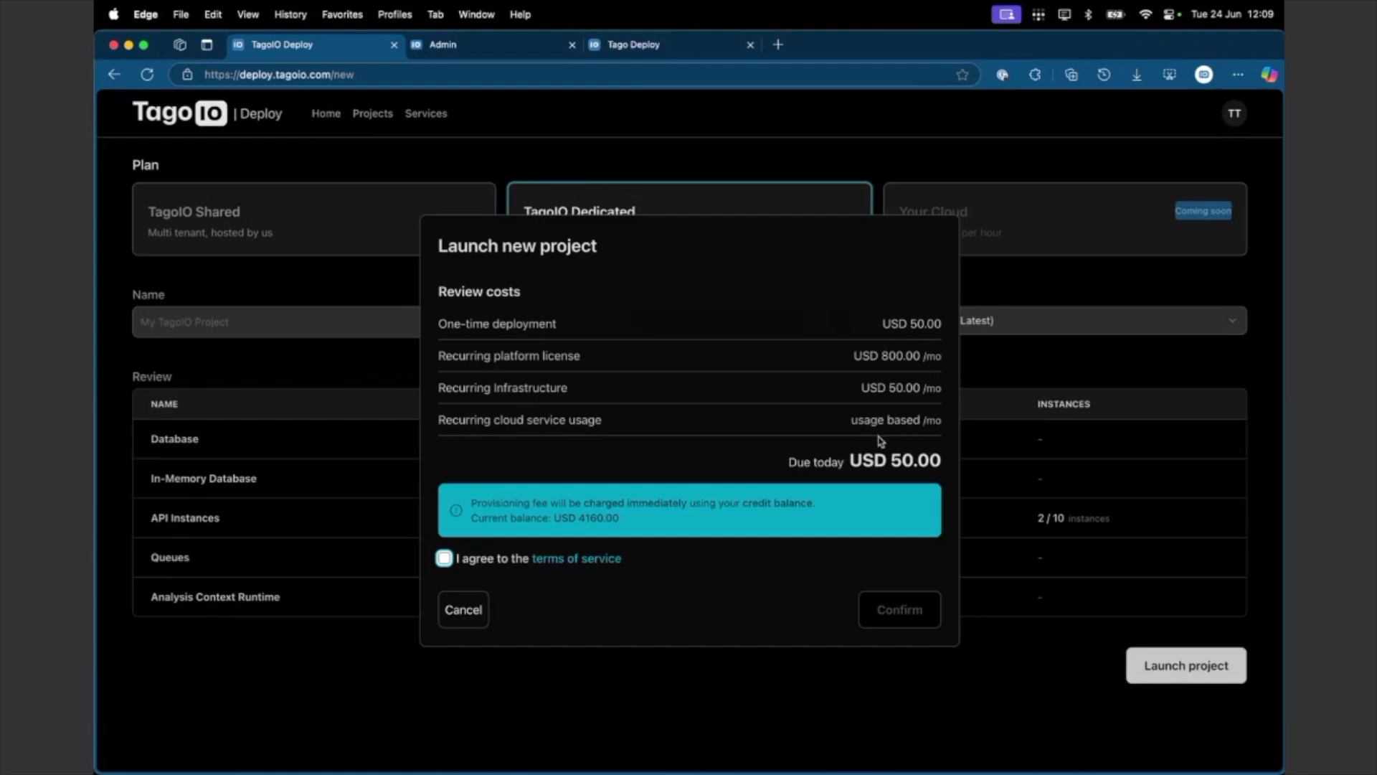
left_click(495, 560)
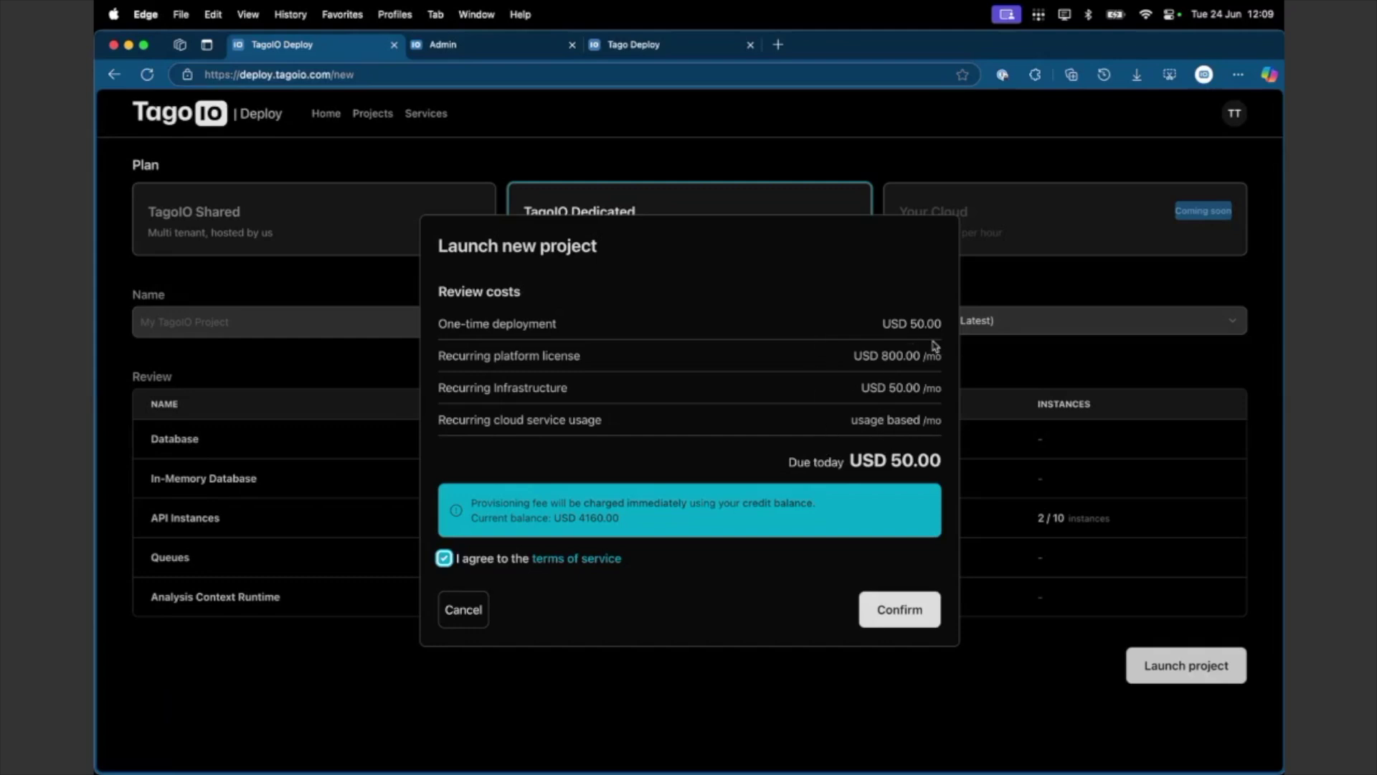
- Examine the recurring platform license, infrastructure and cloud service usage costs in the launch review
left_click_drag(927, 359, 943, 358)
left_click_drag(863, 356, 927, 359)
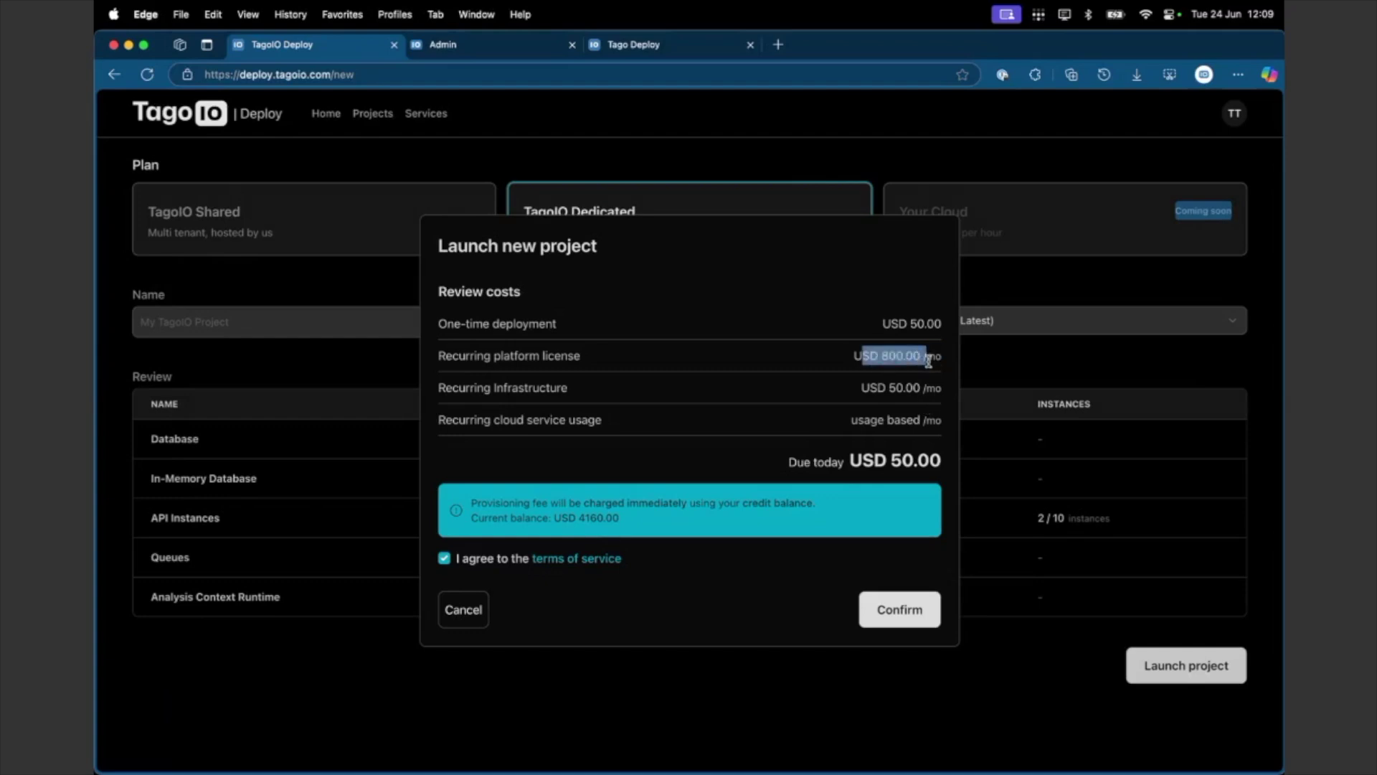
left_click(886, 388)
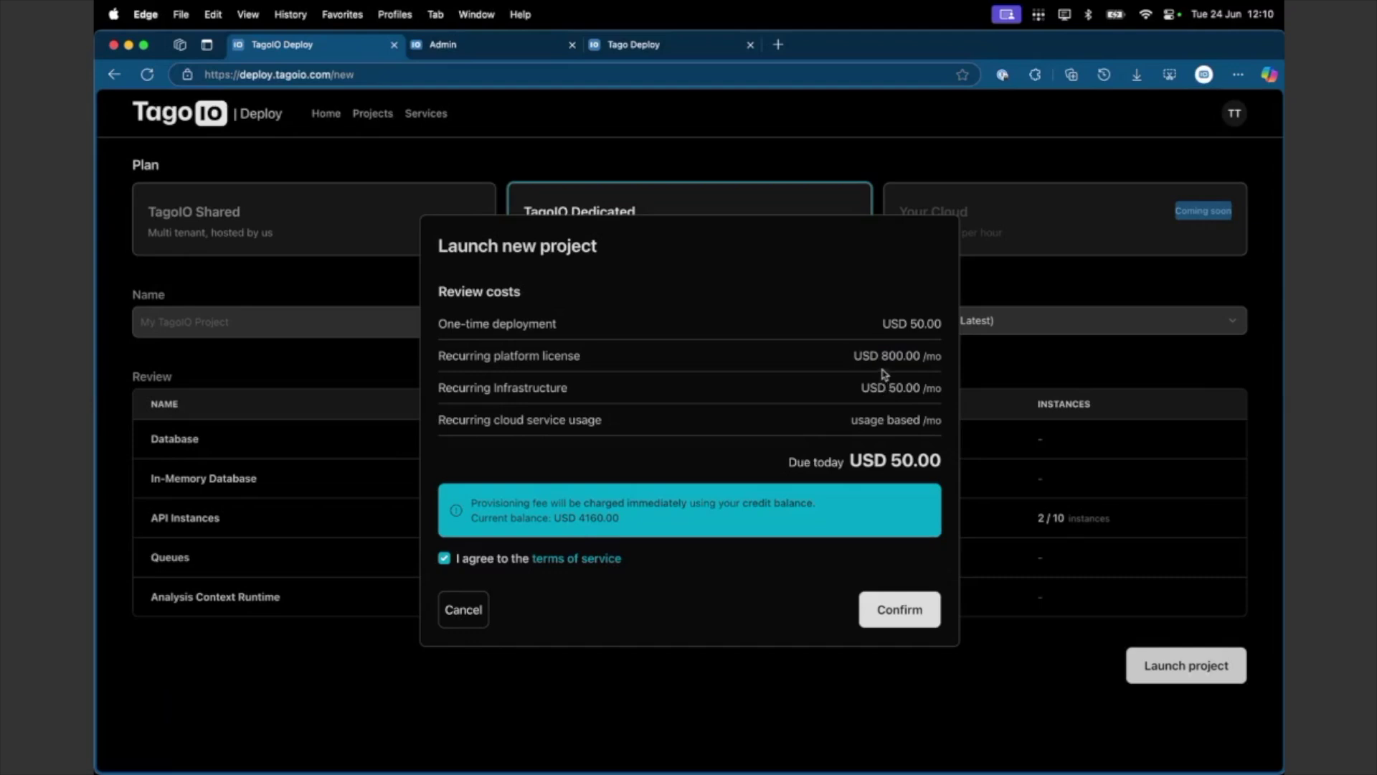
left_click_drag(870, 355, 929, 366)
left_click_drag(870, 388, 950, 398)
left_click_drag(820, 428, 935, 430)
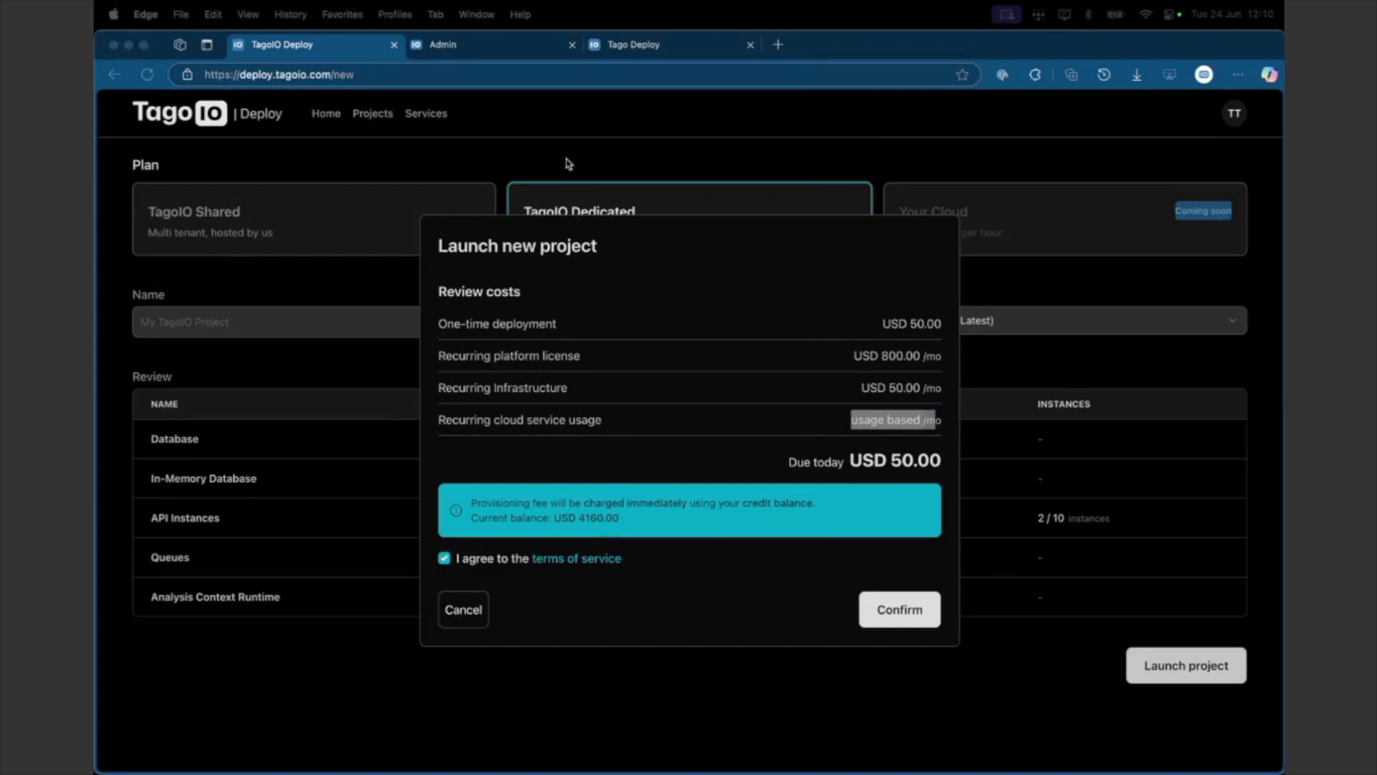
- In the TagoIO pricing page's calculator, set data input to 100 M, data output to 90 M and data storage to 100 M
scroll(535, 553, "down", 10)
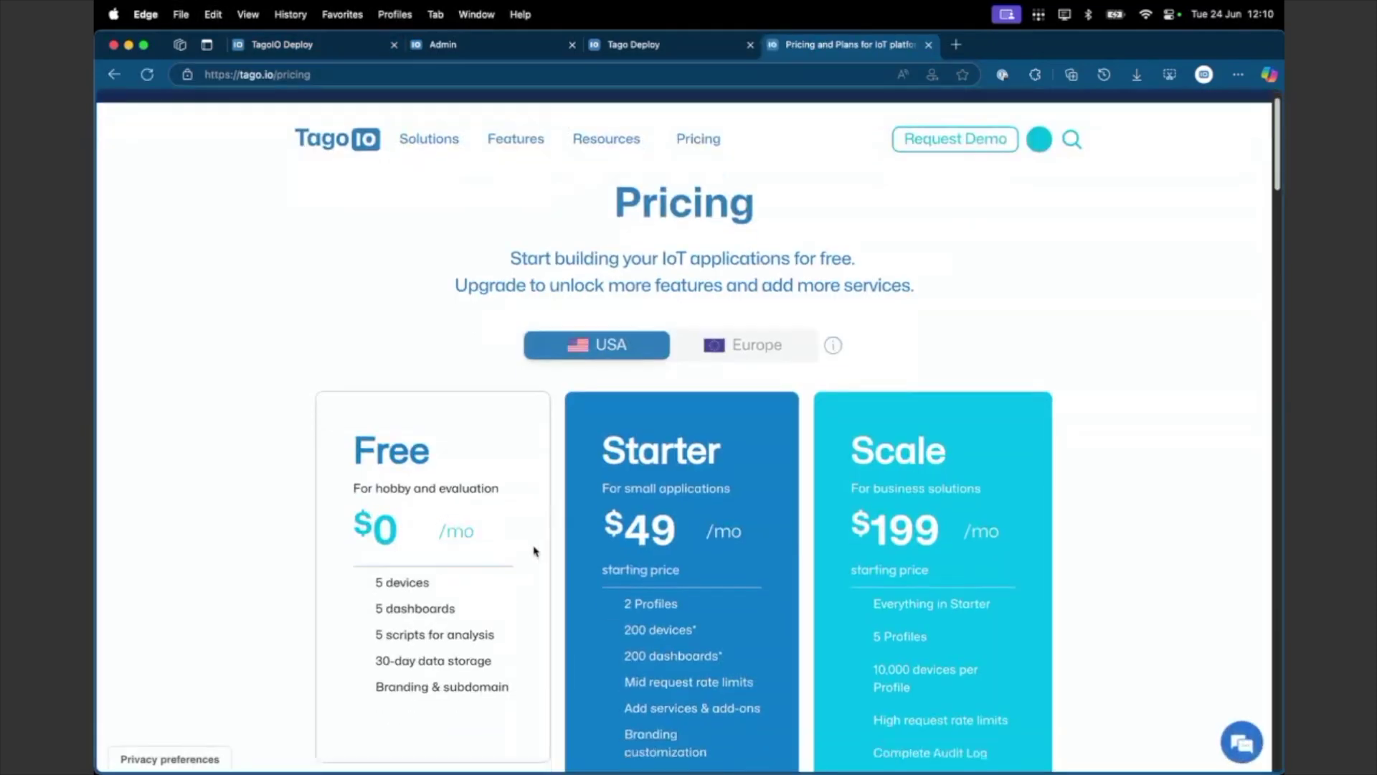
scroll(532, 549, "down", 3)
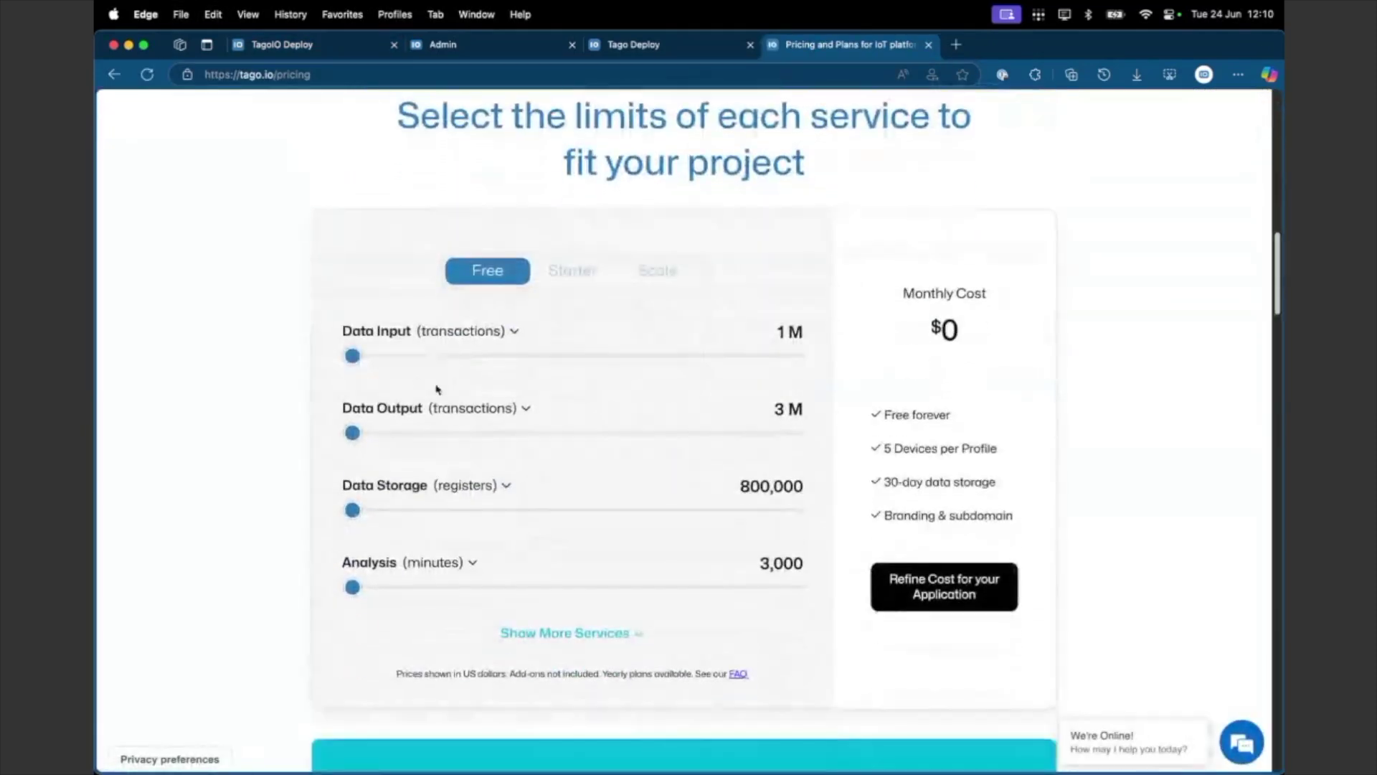
left_click_drag(352, 356, 611, 373)
left_click_drag(352, 433, 482, 436)
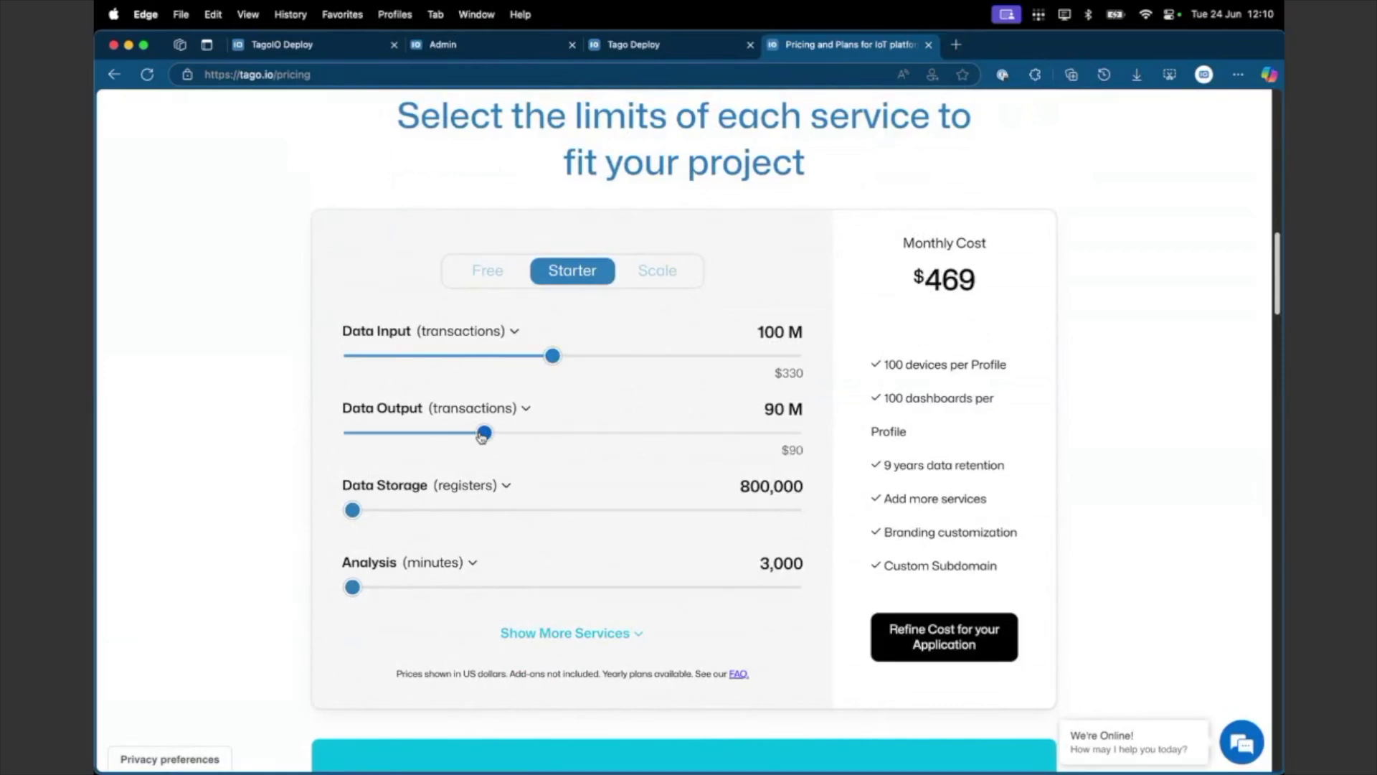
left_click_drag(354, 511, 570, 521)
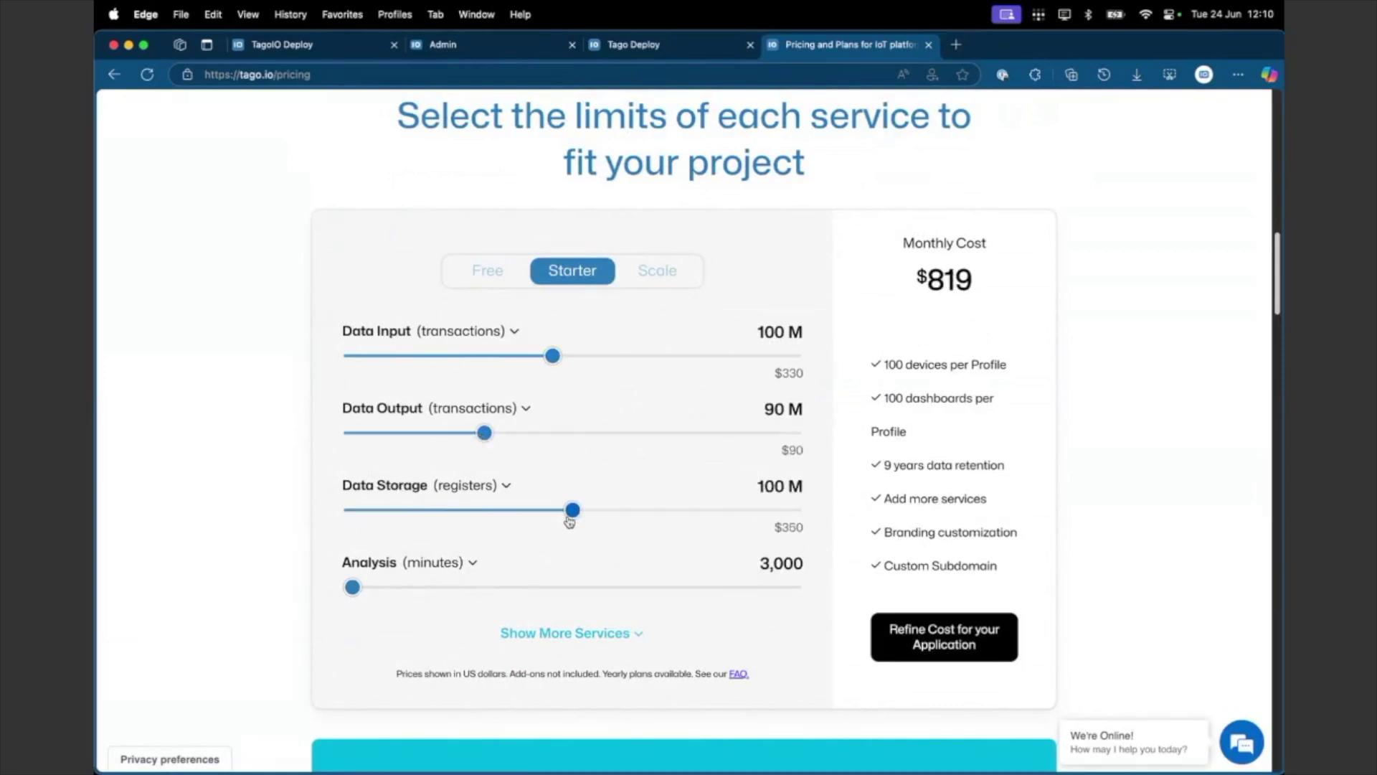
- Return to the Deploy project form, cancel the cost review and examine the database, in-memory database and API instance services
left_click(653, 43)
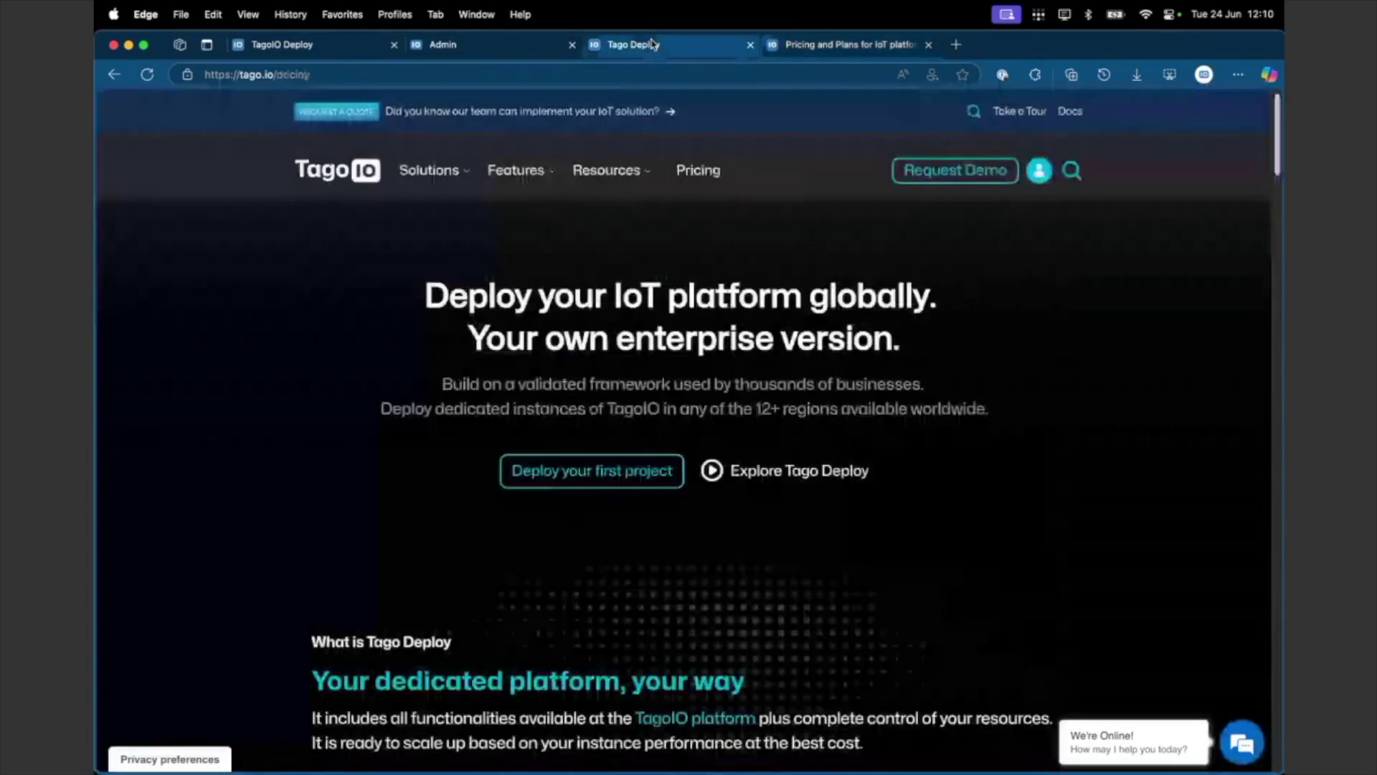
left_click(553, 44)
left_click(314, 51)
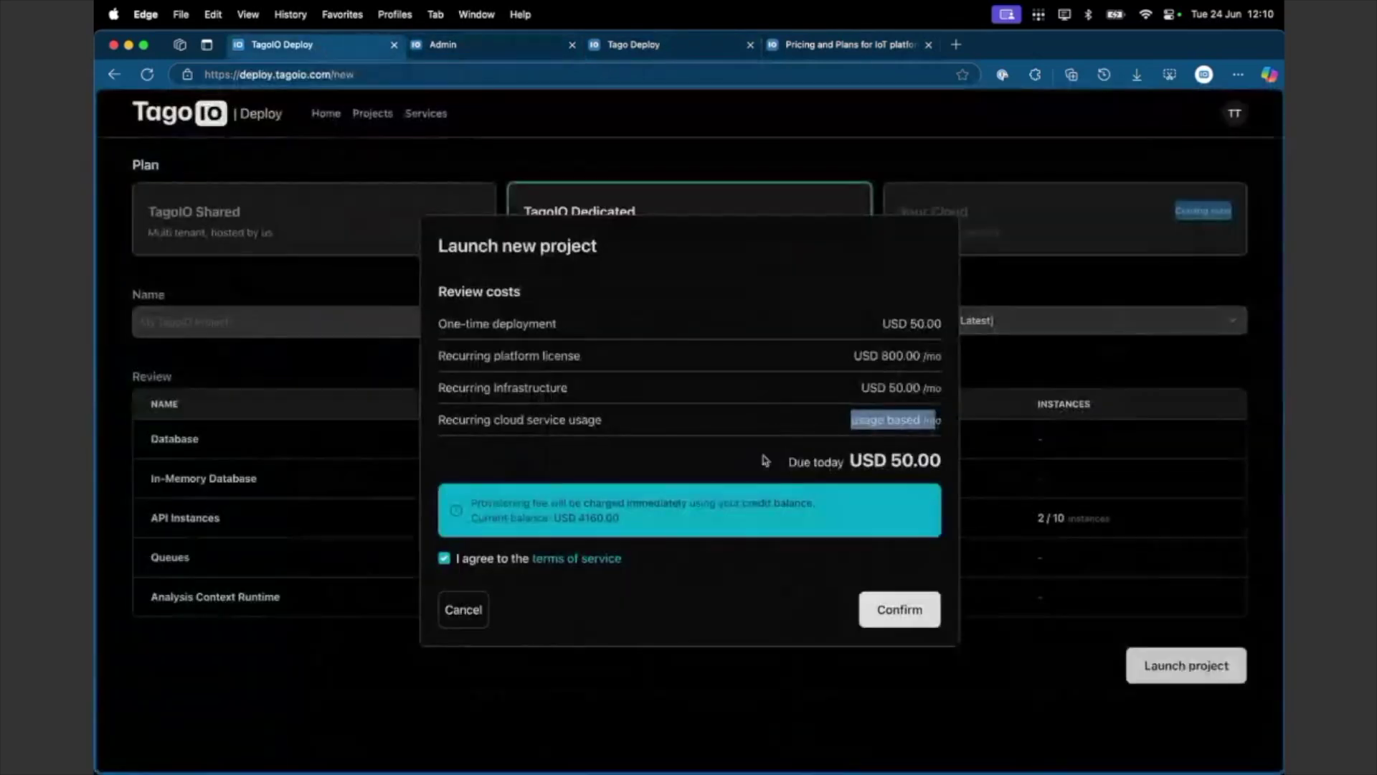
left_click(461, 606)
double_click(160, 439)
left_click(164, 473)
left_click_drag(164, 473, 275, 478)
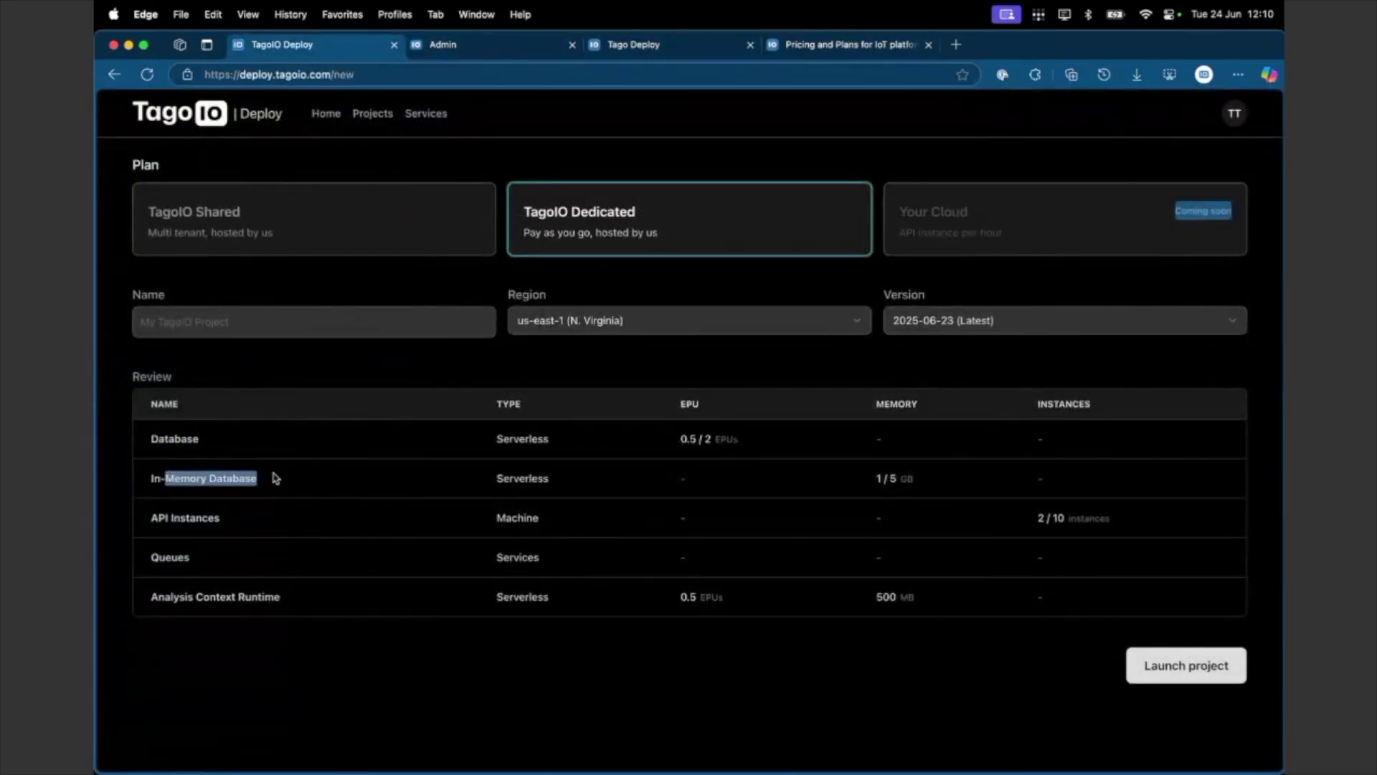
left_click_drag(151, 517, 233, 522)
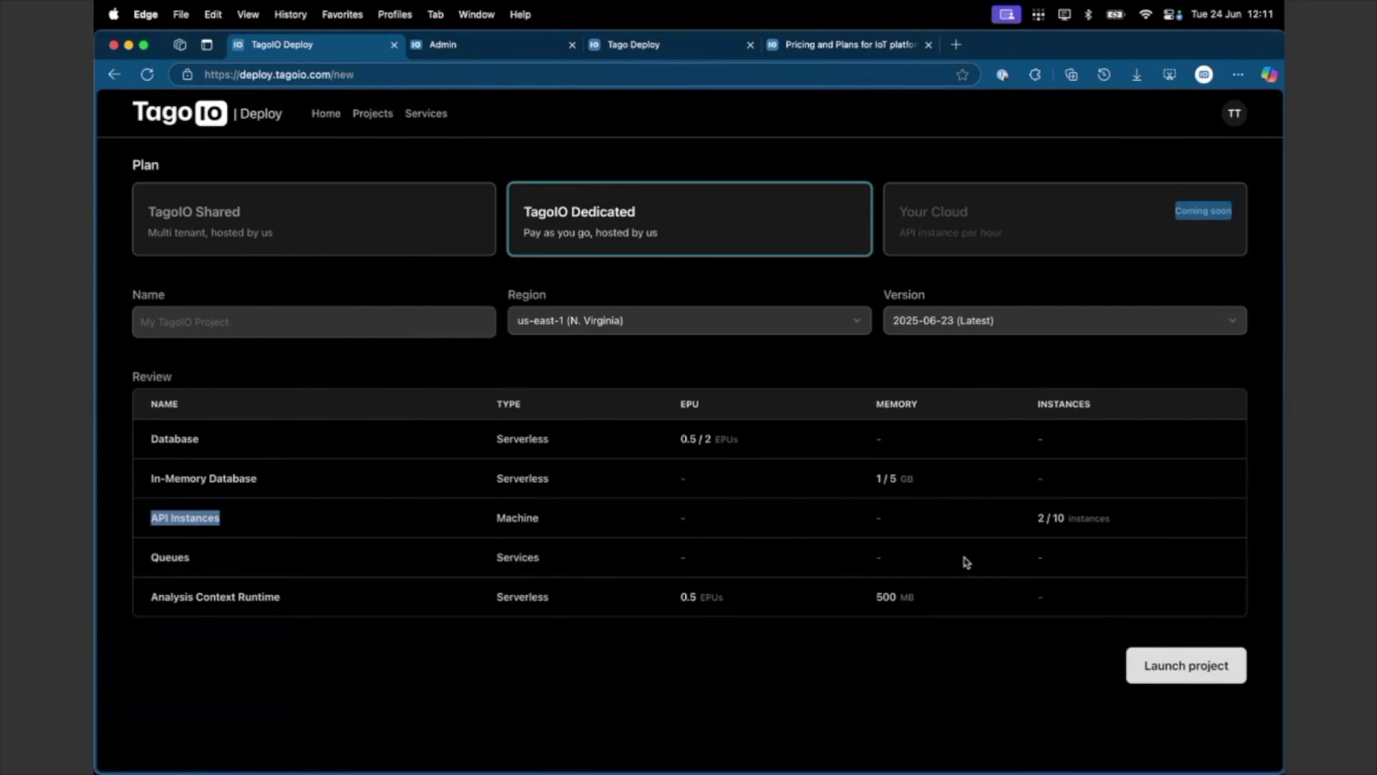
- Reopen the launch cost review, then set data input to 500 M and the plan to Scale in the pricing calculator
left_click(1185, 666)
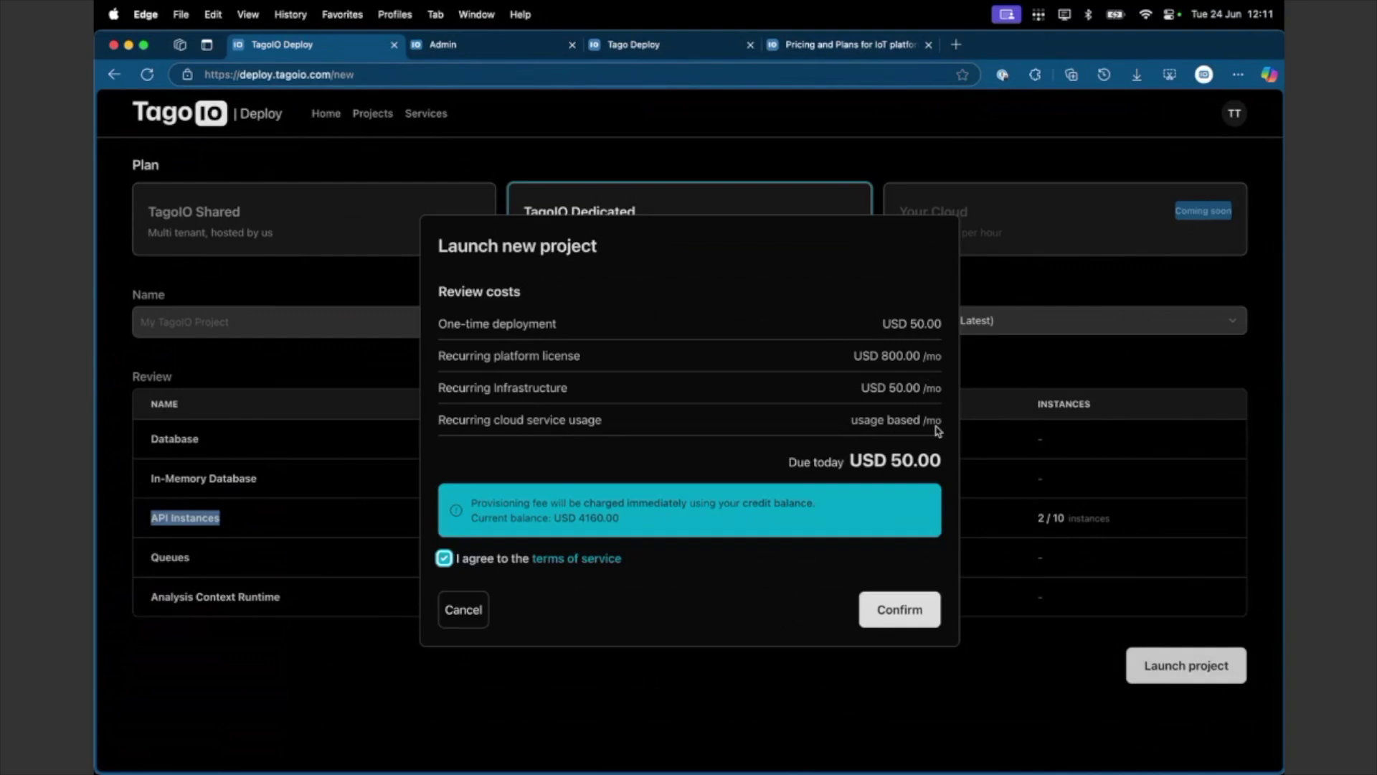
left_click(844, 50)
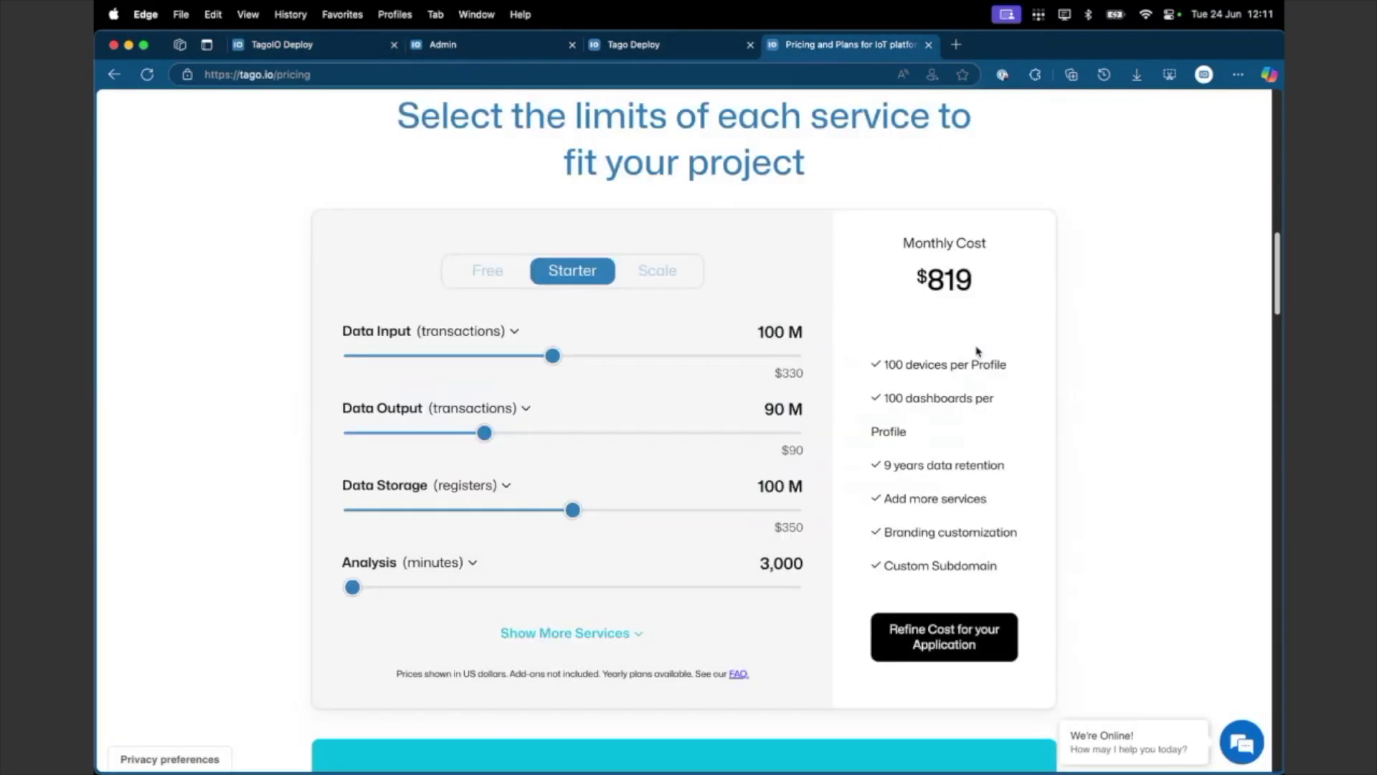
left_click(972, 348)
left_click_drag(553, 356, 672, 355)
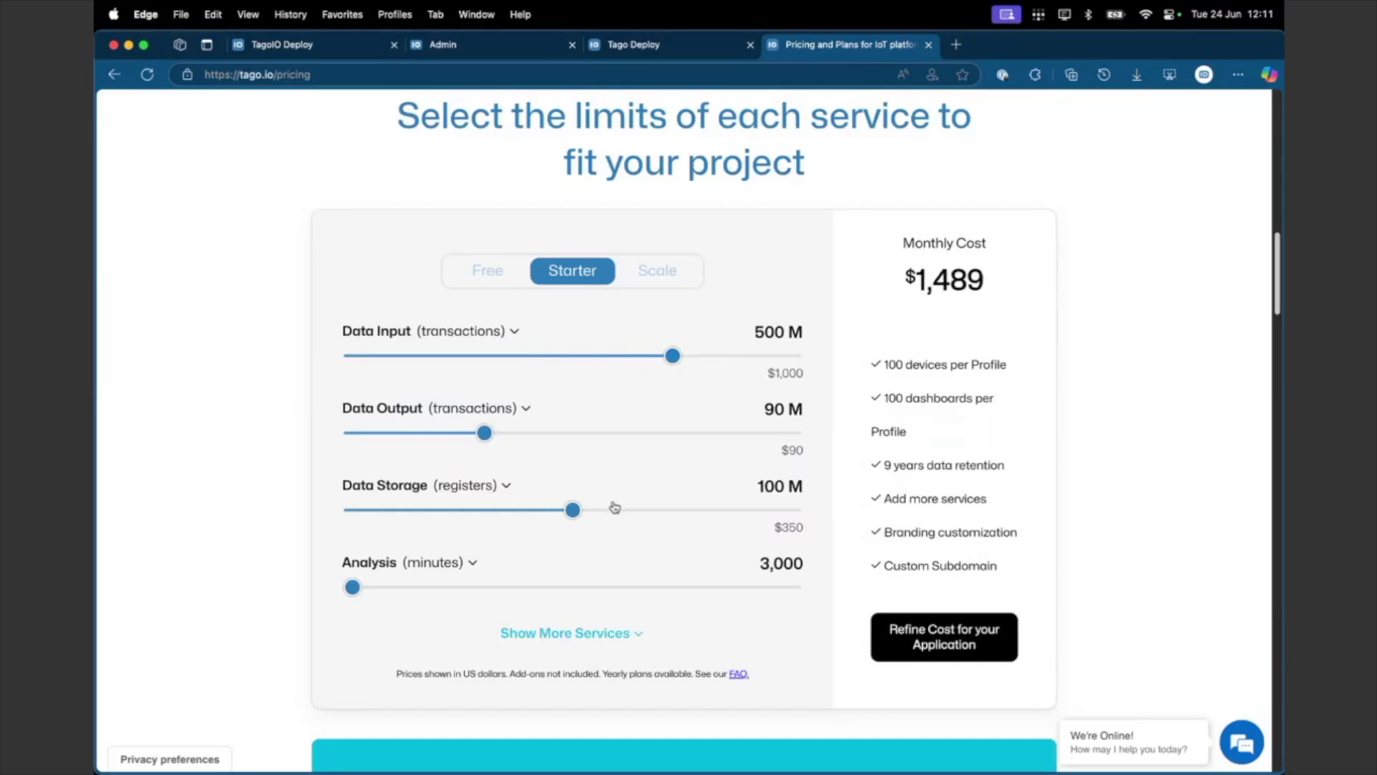
left_click(651, 282)
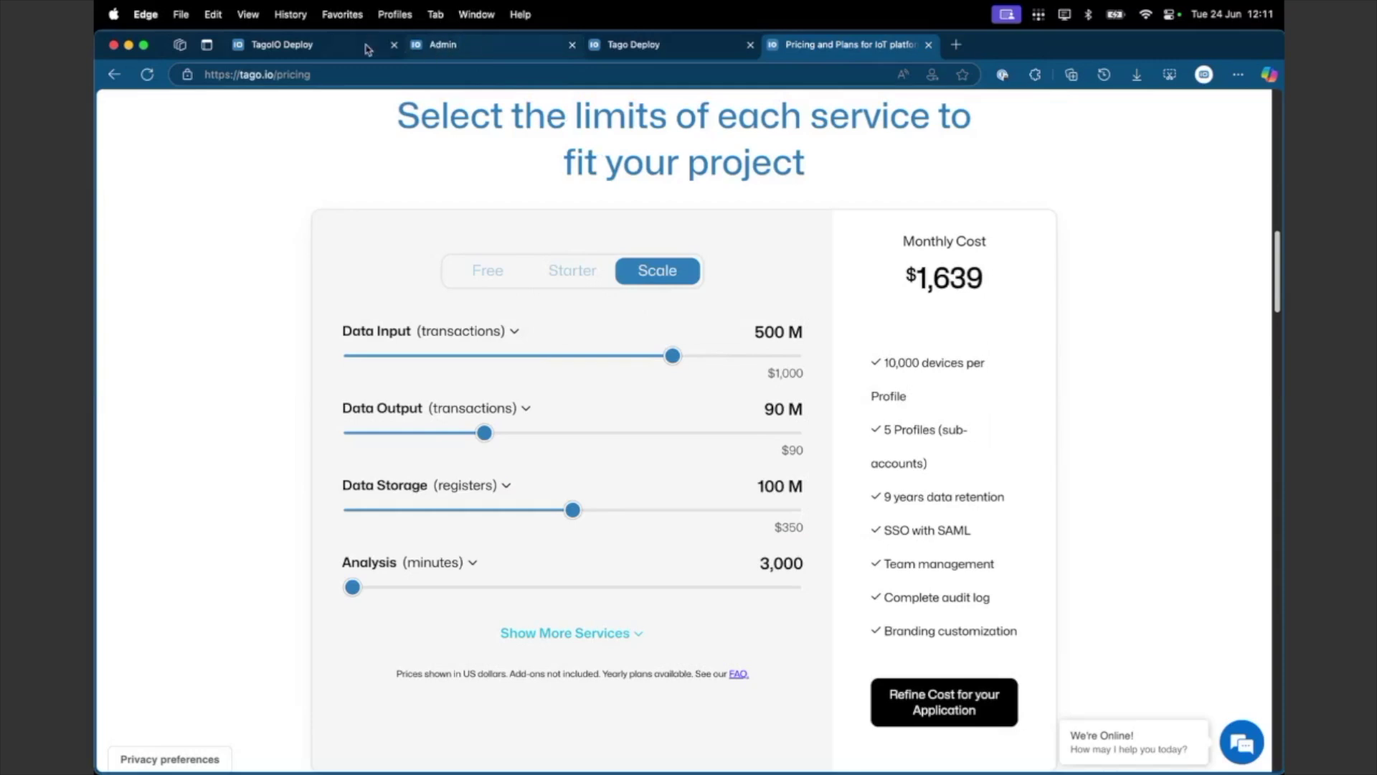
- Check the Deploy launch costs again and set the pricing calculator's data input to 1 B for comparison
left_click(326, 45)
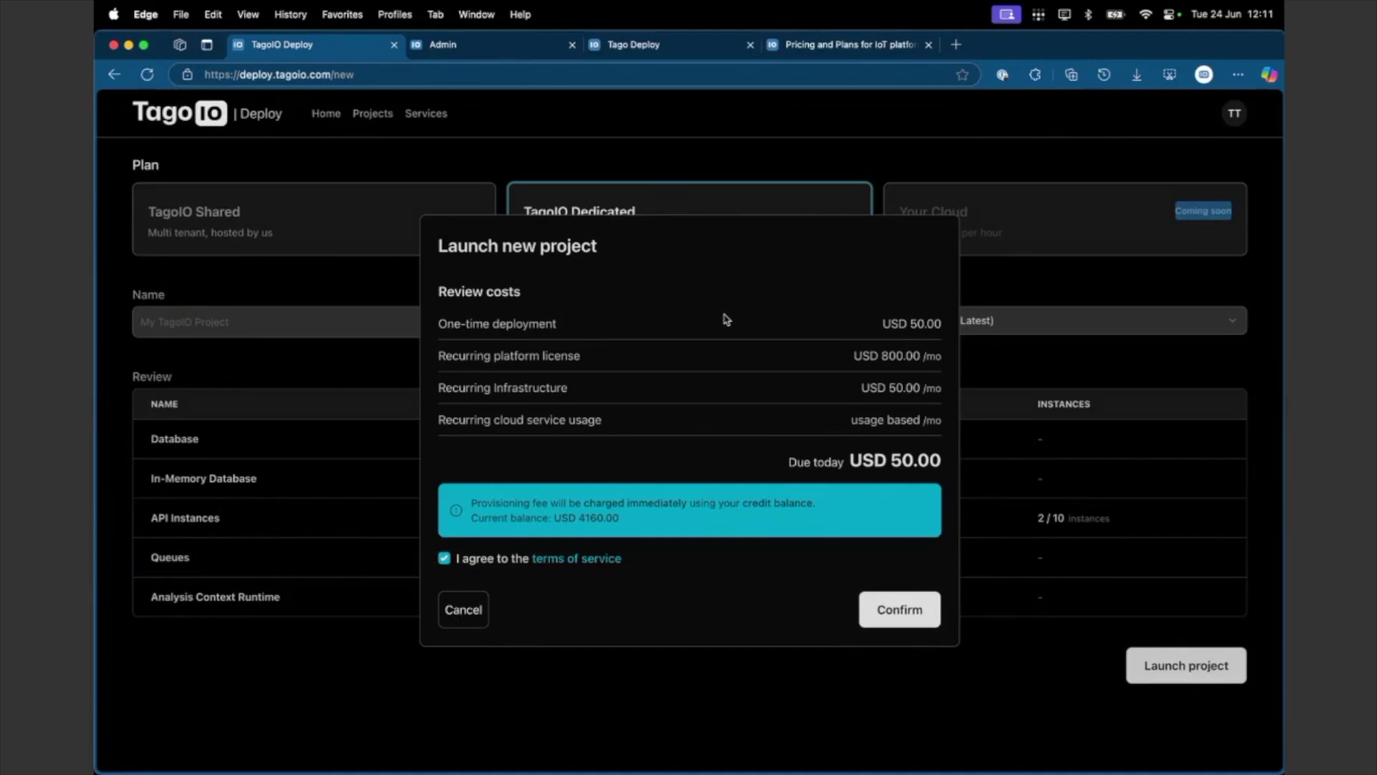
left_click(837, 52)
left_click_drag(674, 355, 753, 353)
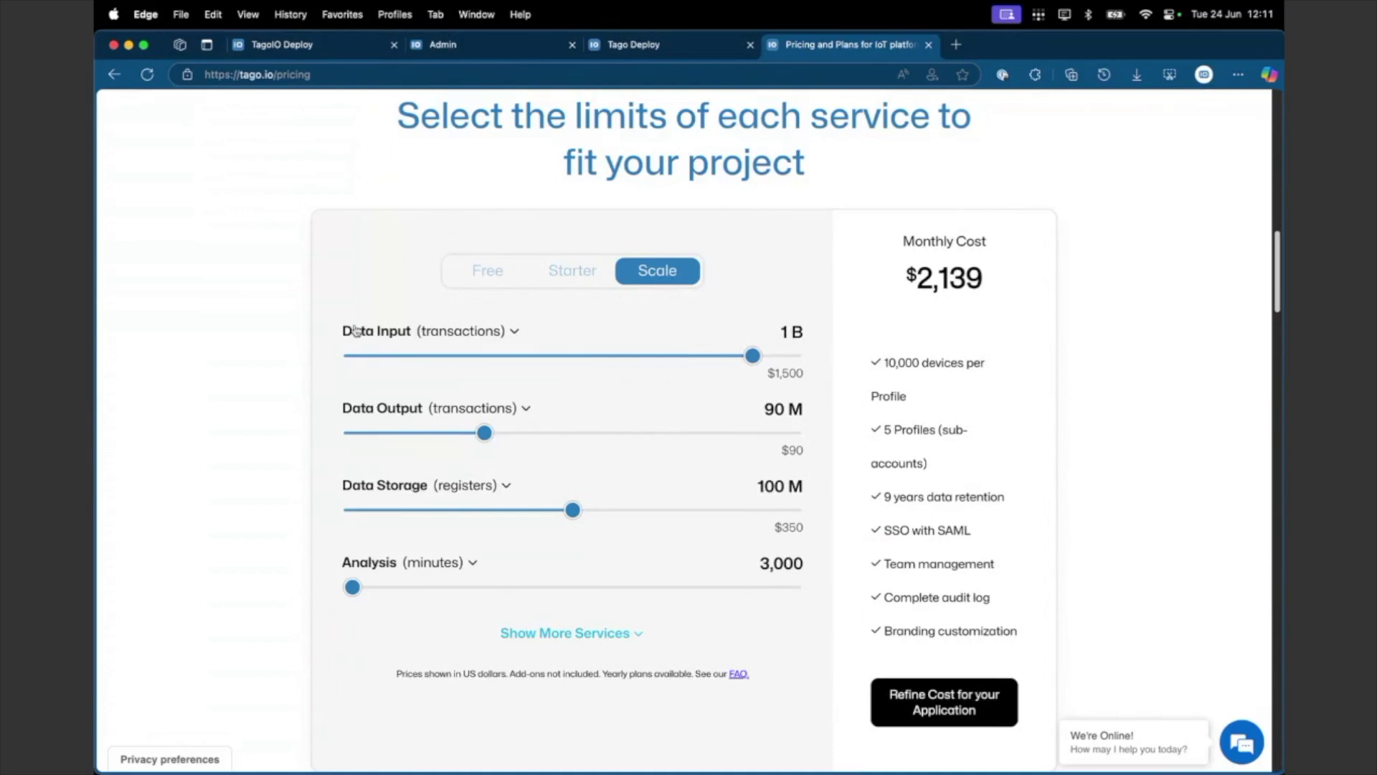
- Return to the Deploy launch review and cancel launching the new project
left_click(307, 49)
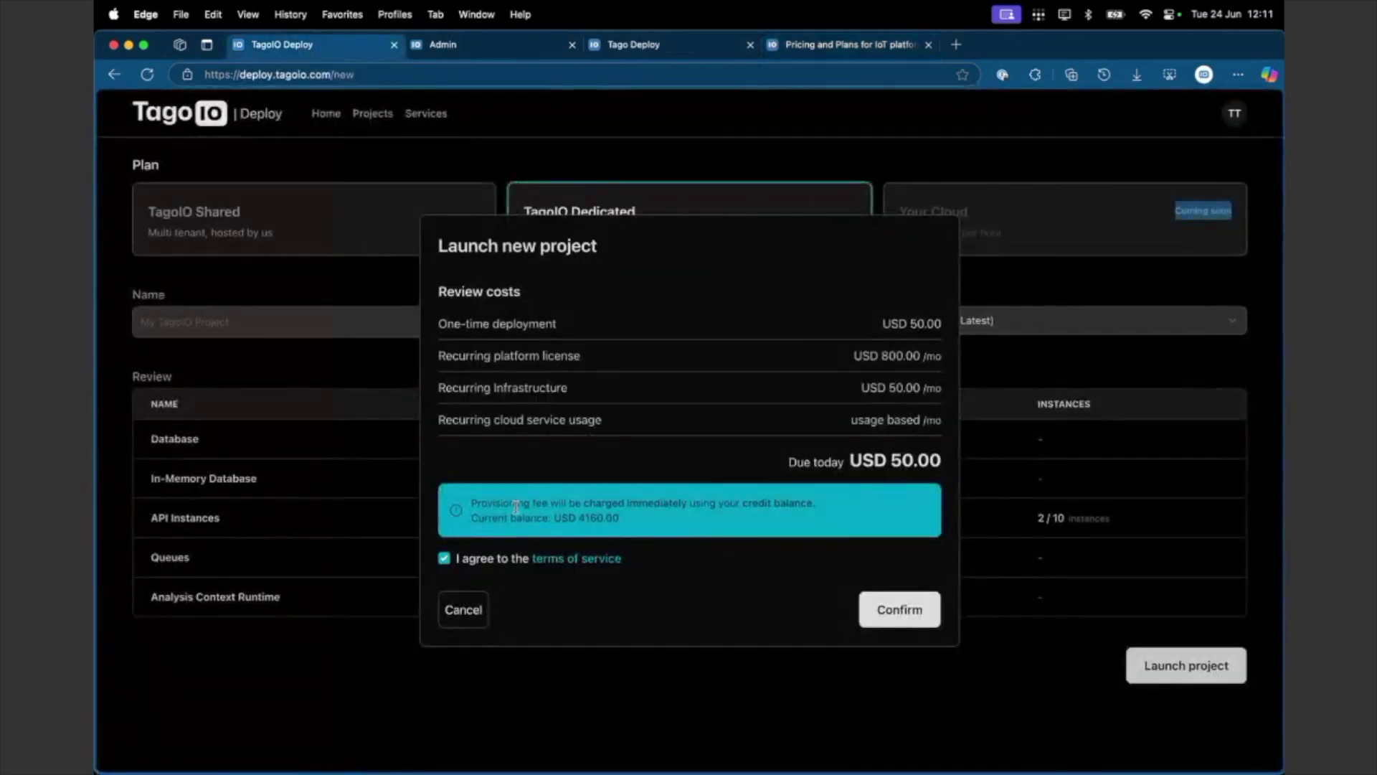
left_click(463, 608)
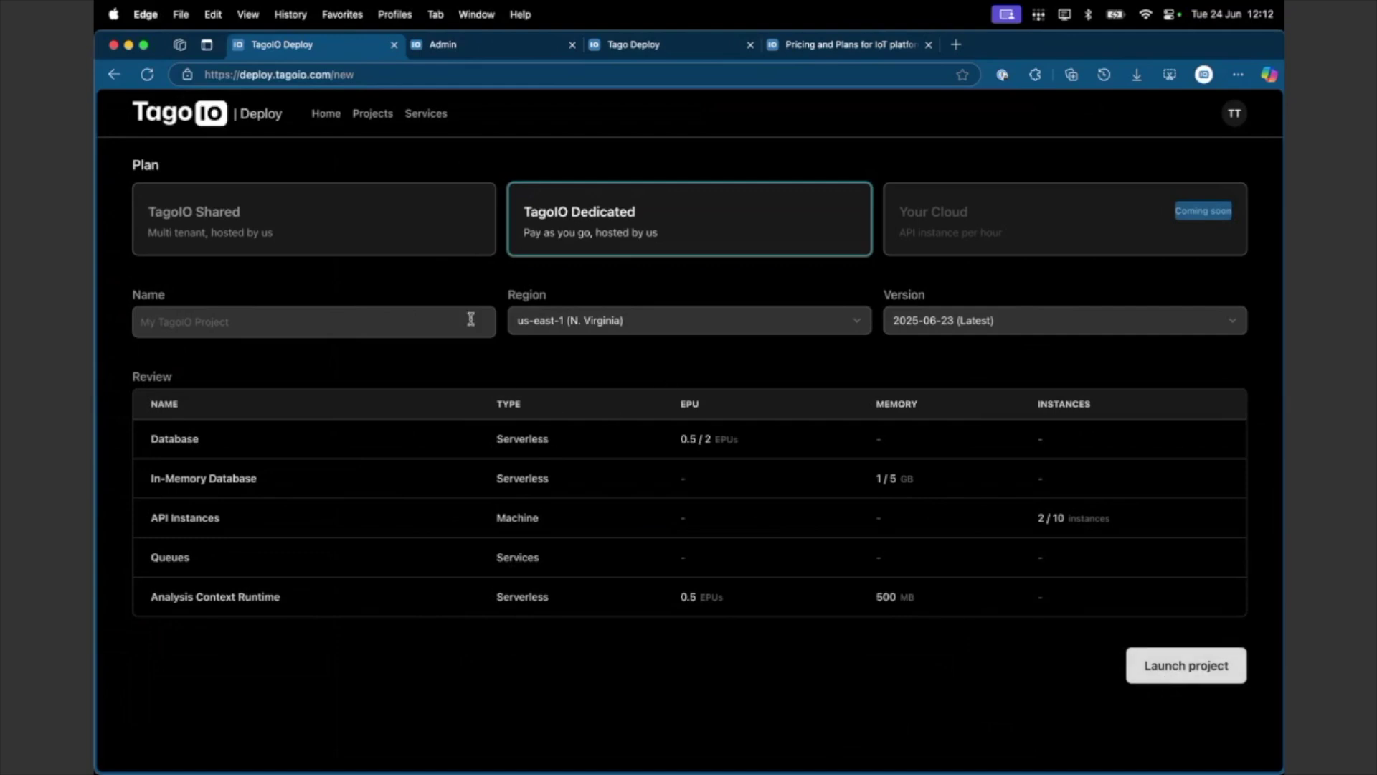
- Open the management page of the DevInstance project and examine its deployment logs through the final entry
left_click(373, 114)
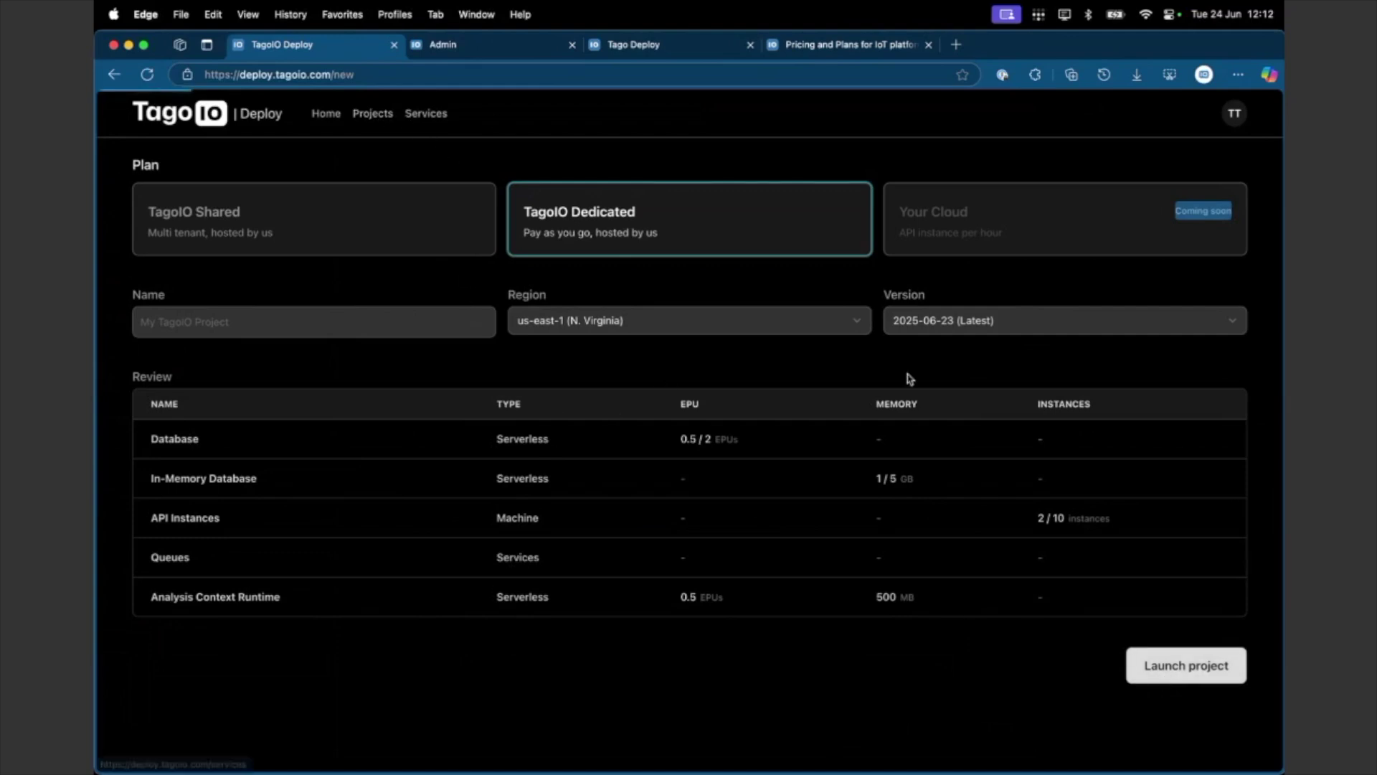
left_click(997, 255)
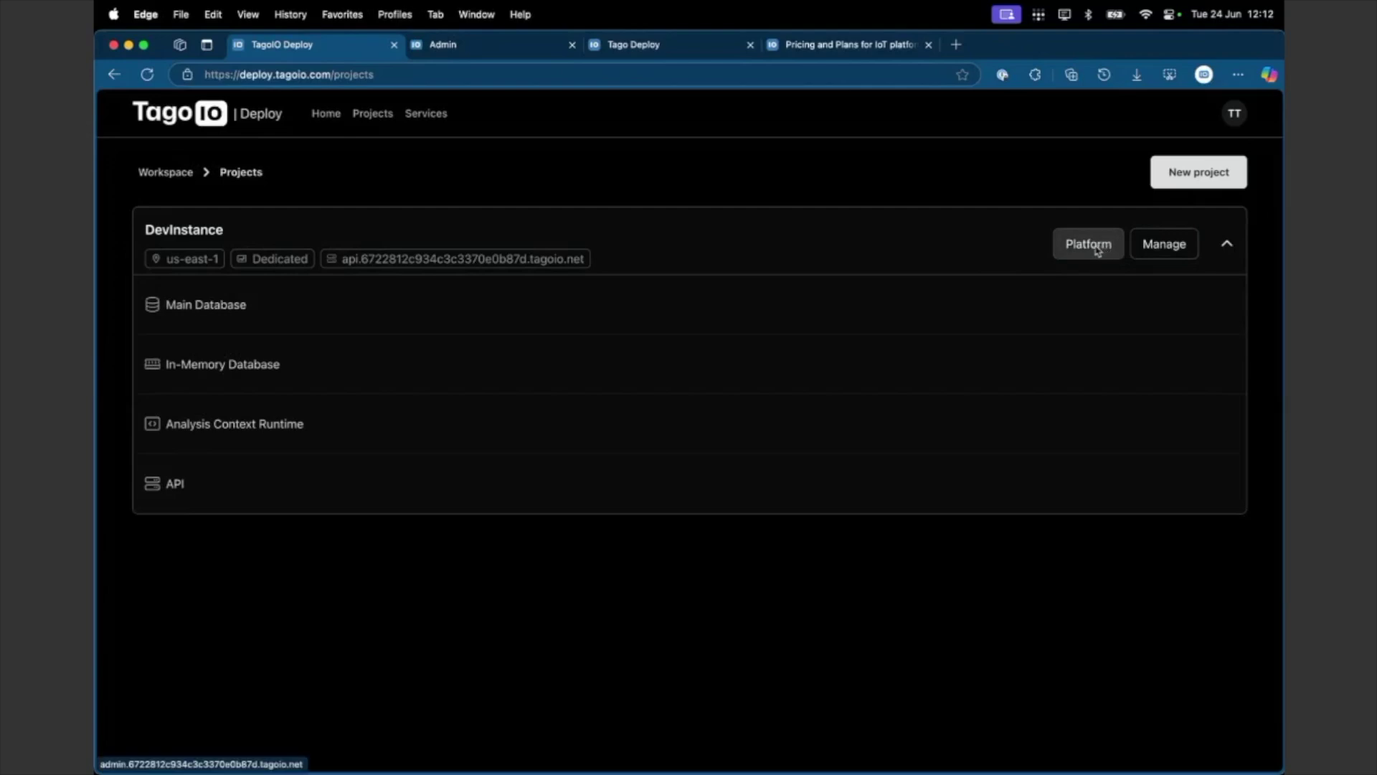
left_click(1140, 246)
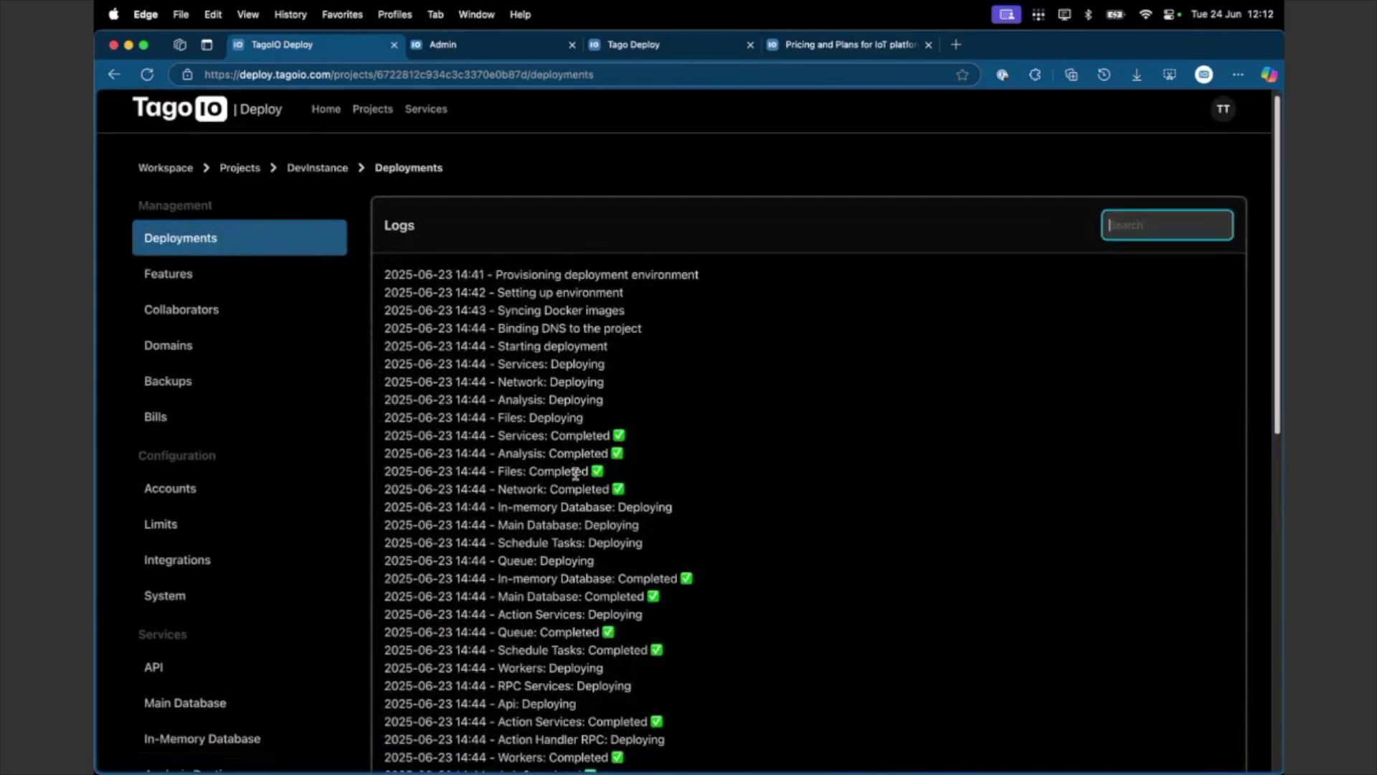
scroll(576, 473, "down", 3)
scroll(575, 474, "up", 2)
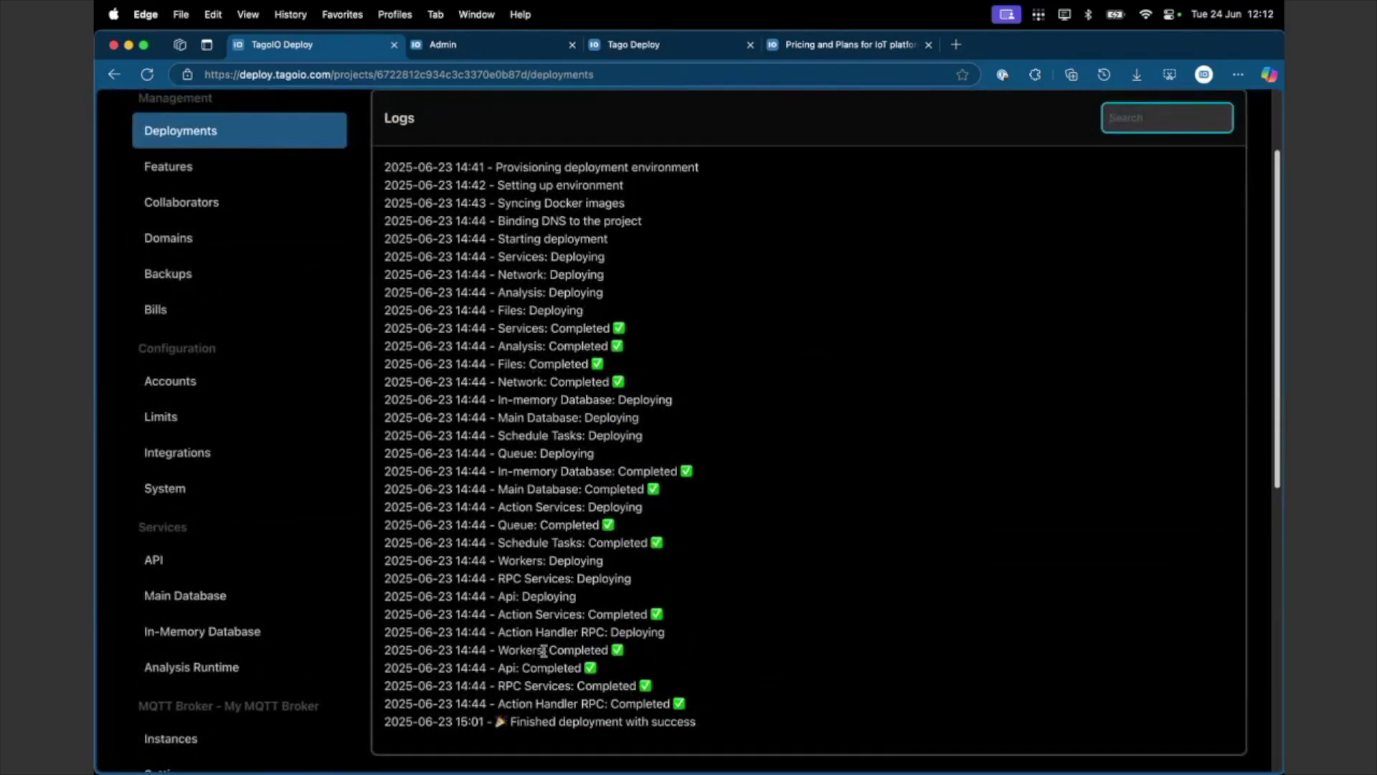
left_click_drag(505, 722, 761, 728)
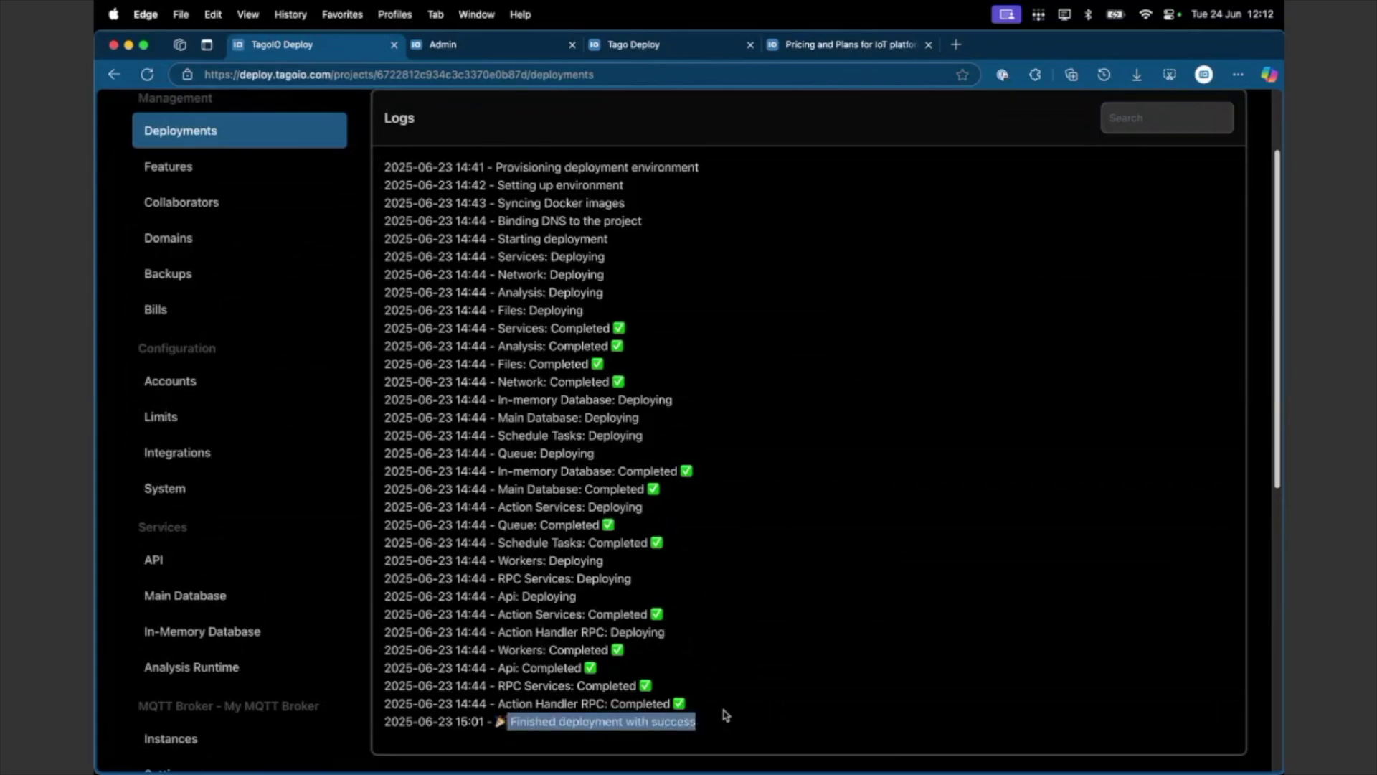
- Examine the deployment history of DevInstance, focusing on the entry with the Error status
scroll(736, 690, "down", 5)
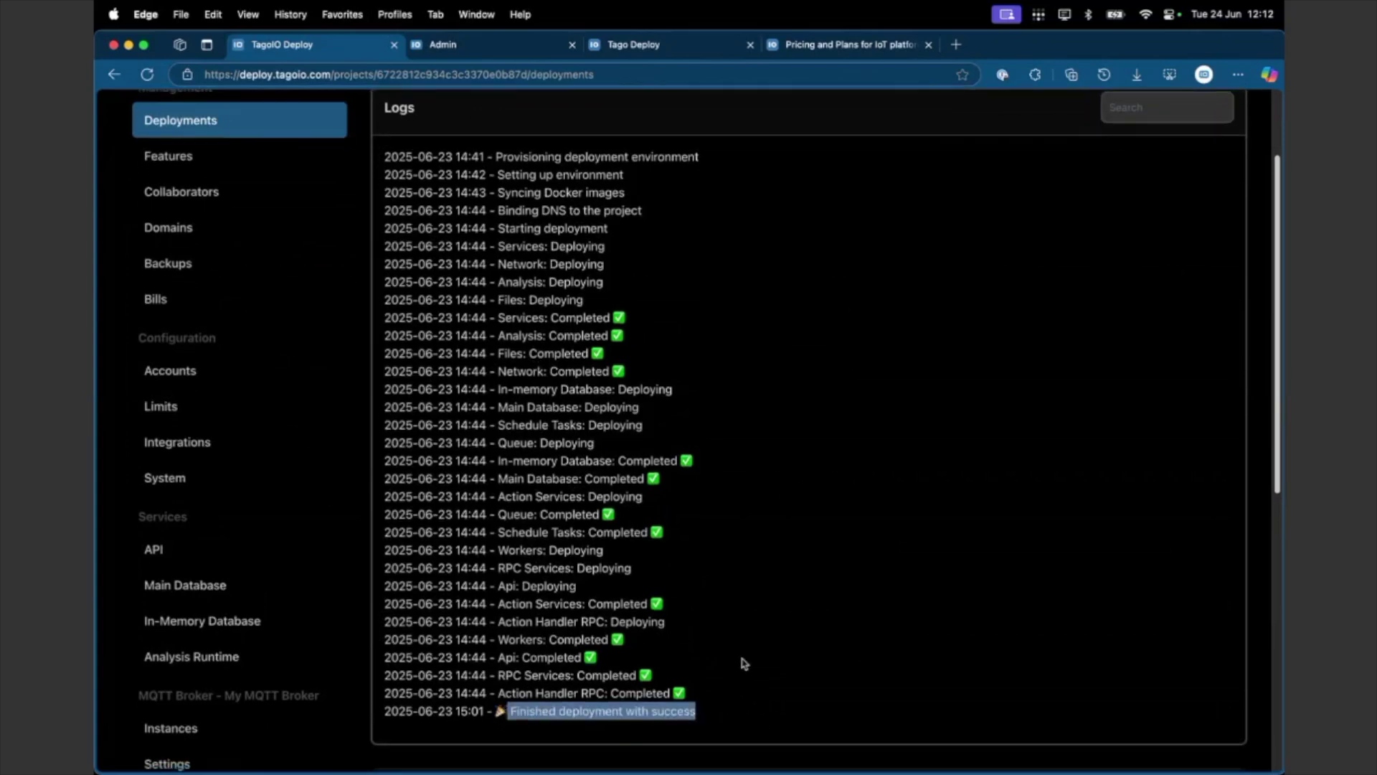
scroll(718, 603, "down", 2)
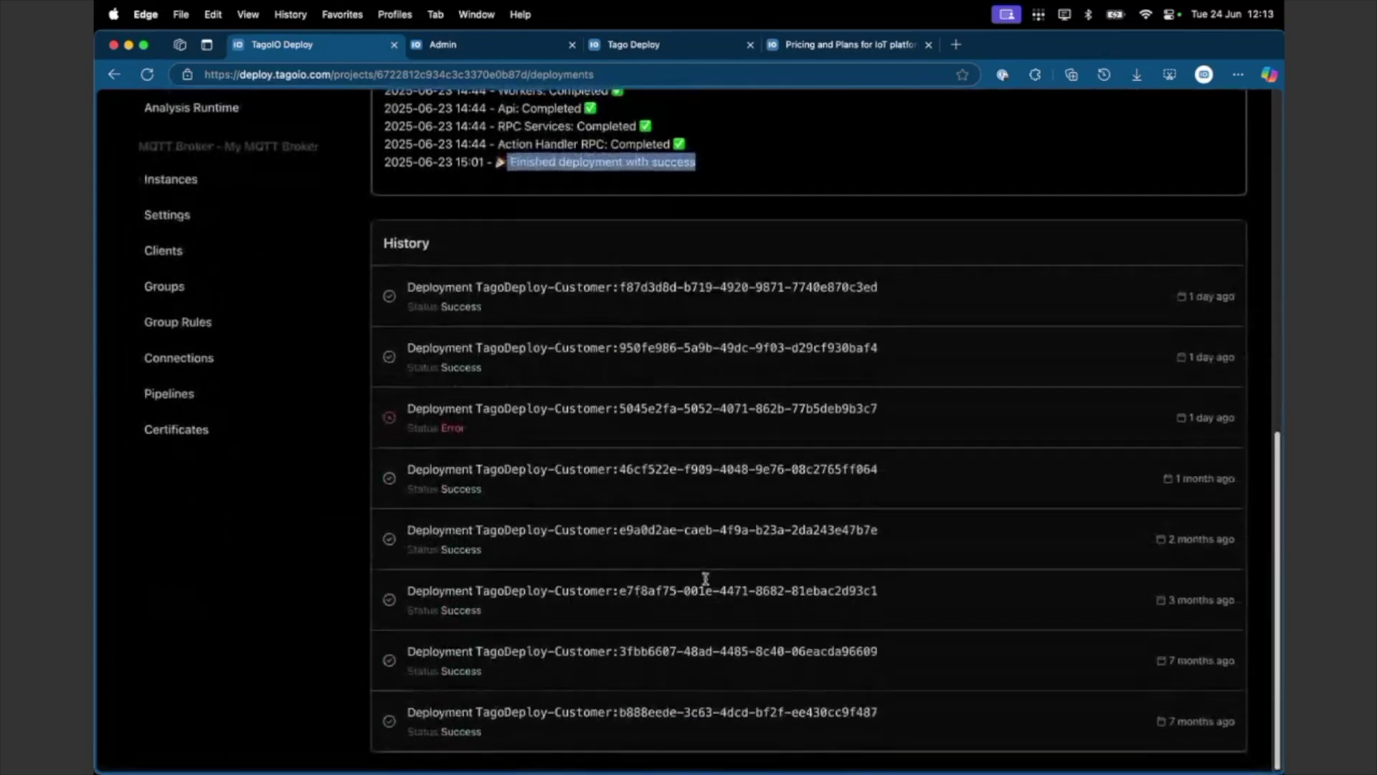
left_click_drag(409, 412, 550, 433)
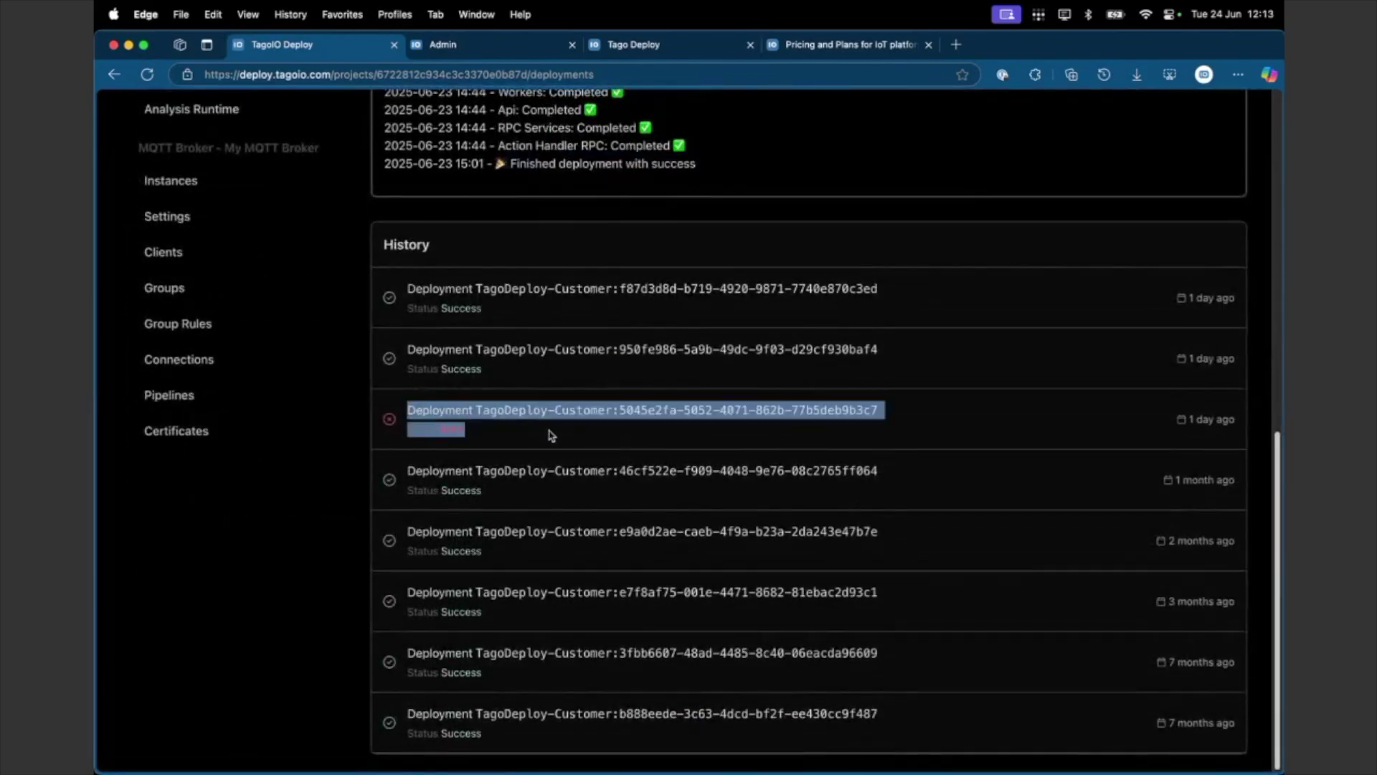
scroll(597, 390, "up", 1)
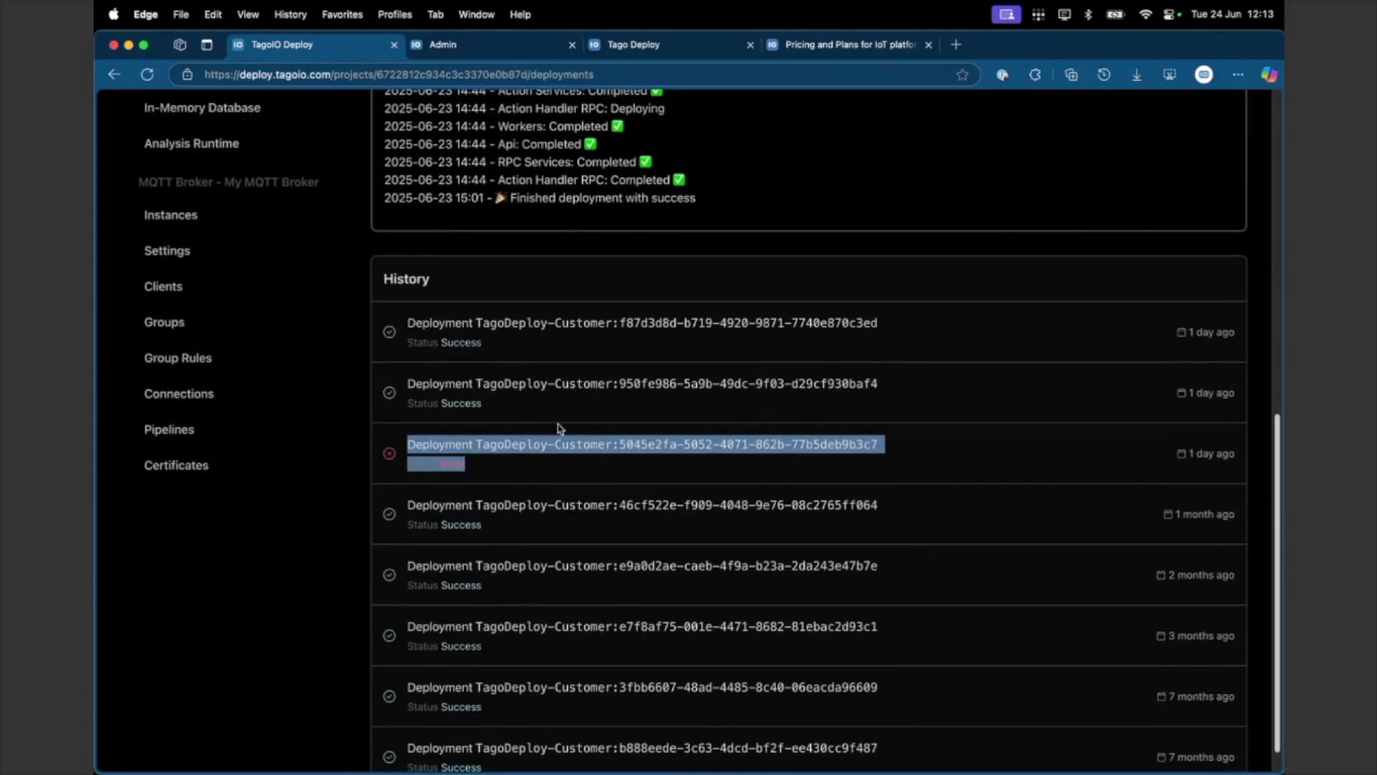
left_click(485, 468)
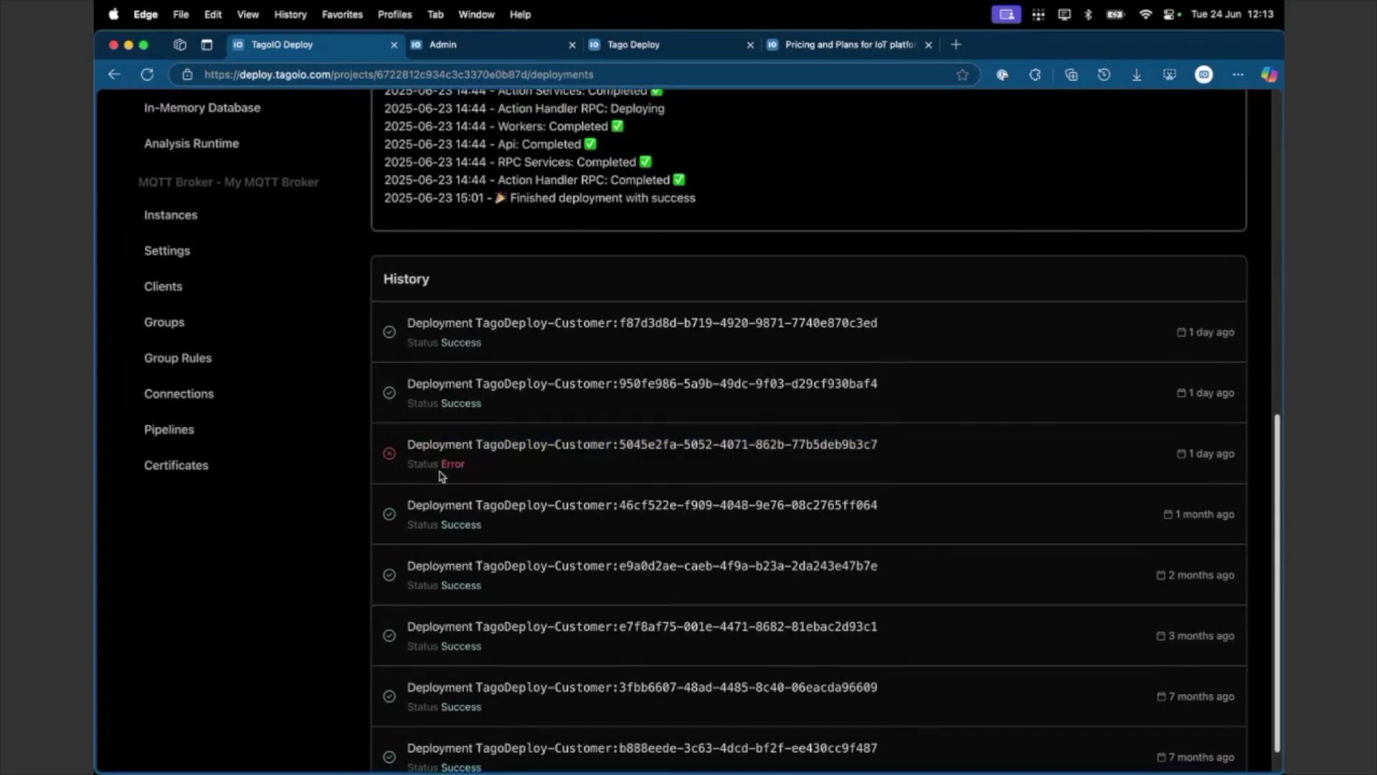
scroll(631, 233, "up", 12)
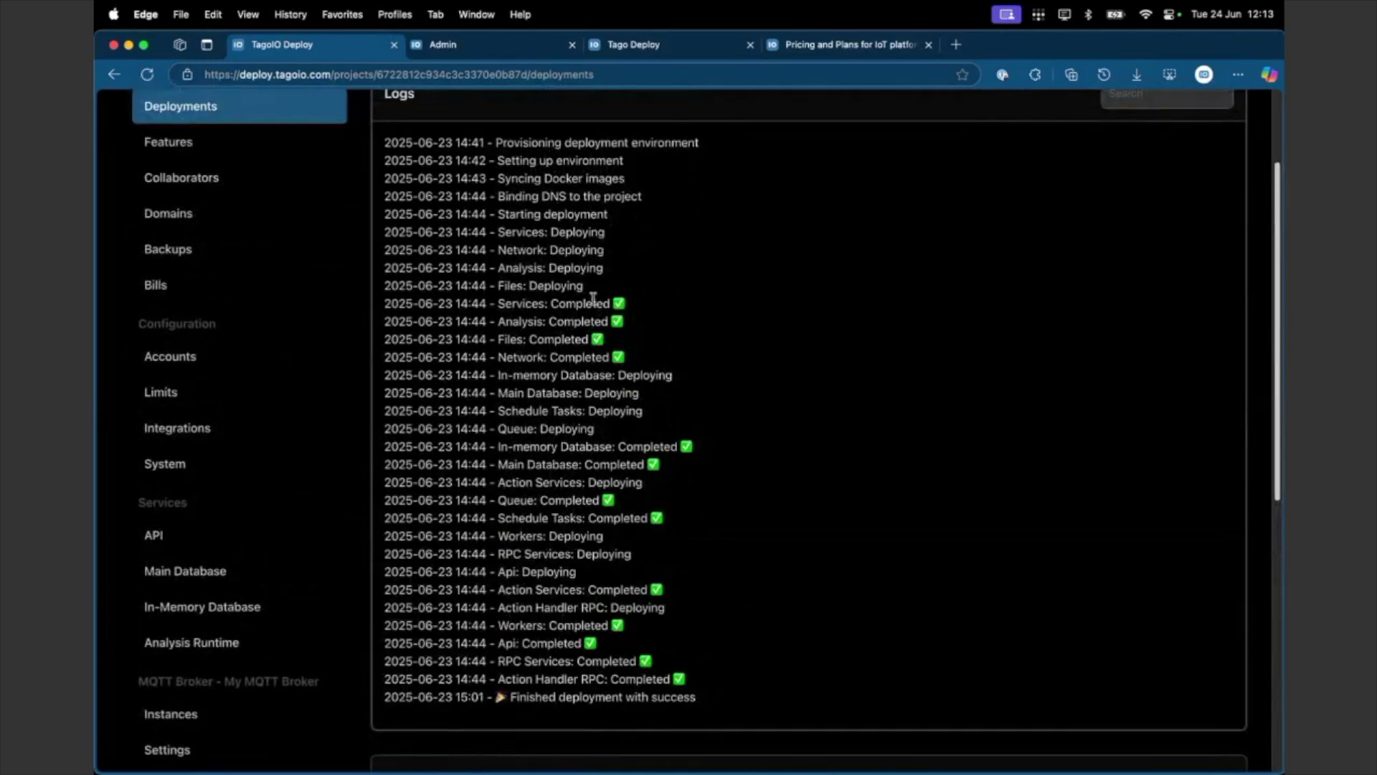
- Look over the deployment logs again along with the project's management, configuration, services and MQTT broker sections
scroll(593, 299, "up", 1)
scroll(594, 298, "down", 1)
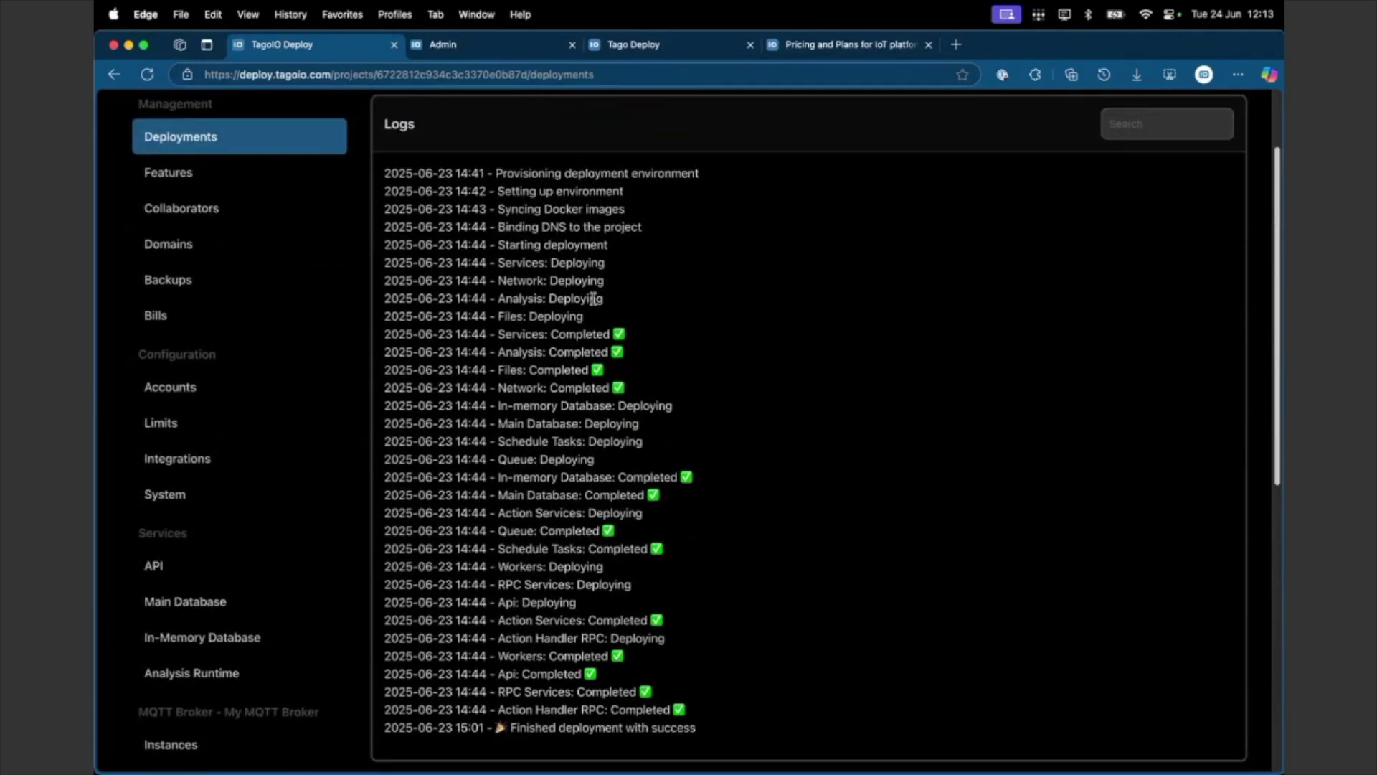
scroll(588, 287, "up", 2)
scroll(584, 280, "down", 5)
scroll(581, 273, "up", 4)
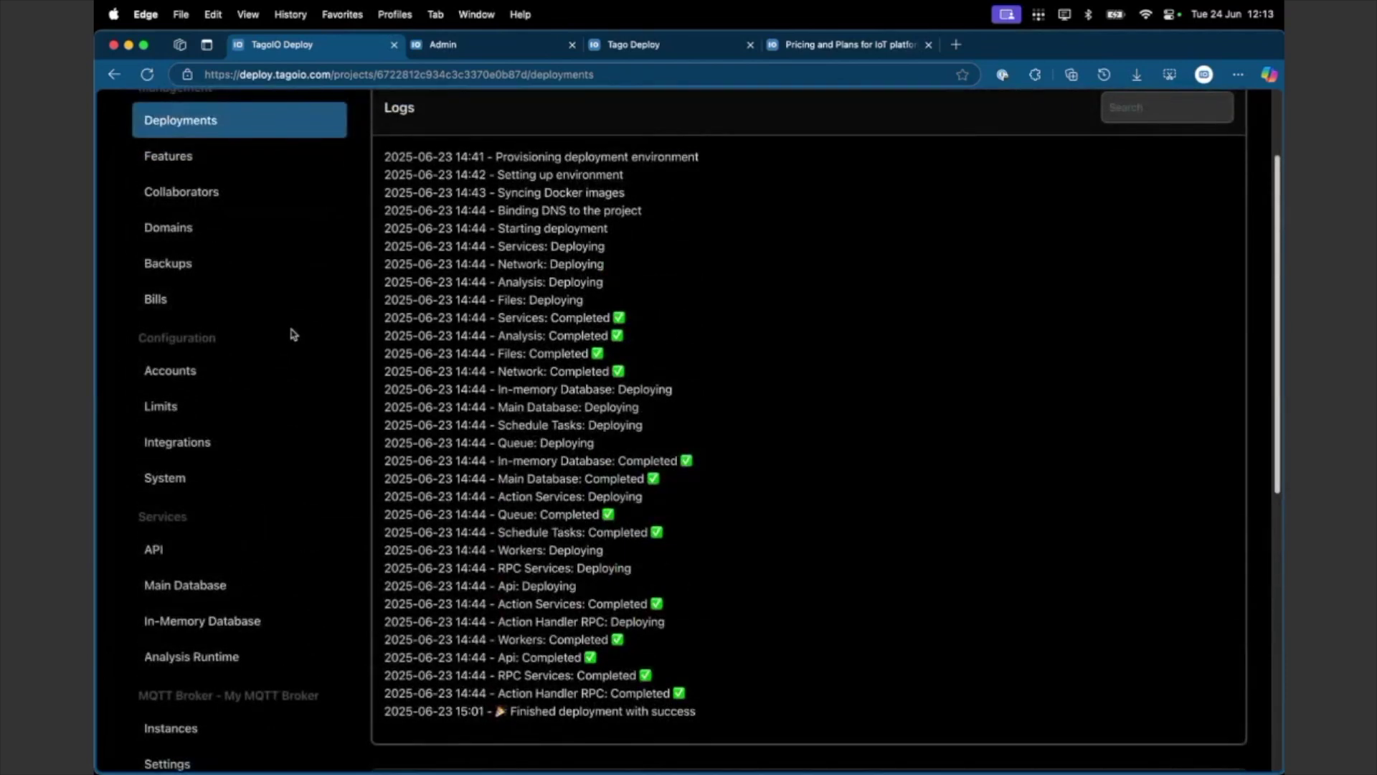
scroll(228, 420, "down", 1)
scroll(228, 420, "down", 1)
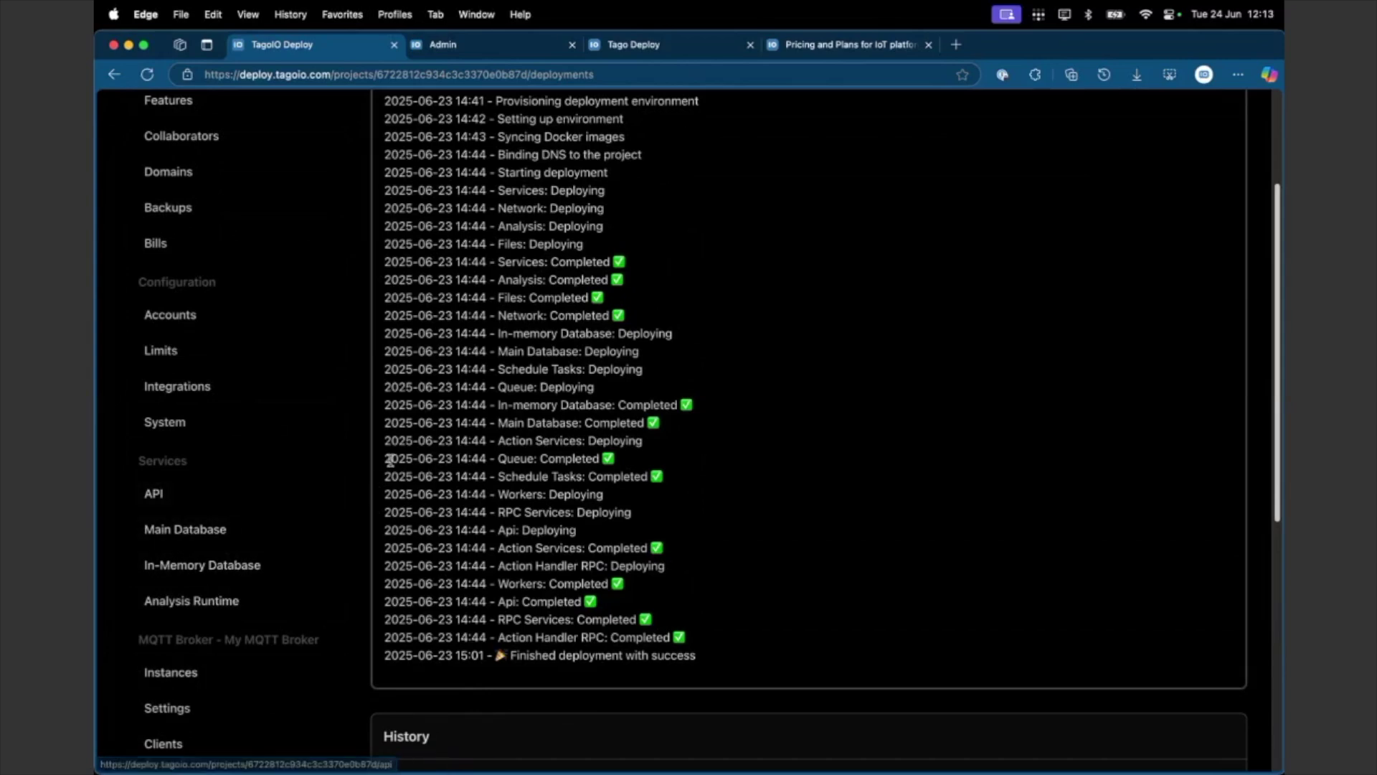
scroll(598, 480, "down", 2)
scroll(598, 481, "up", 6)
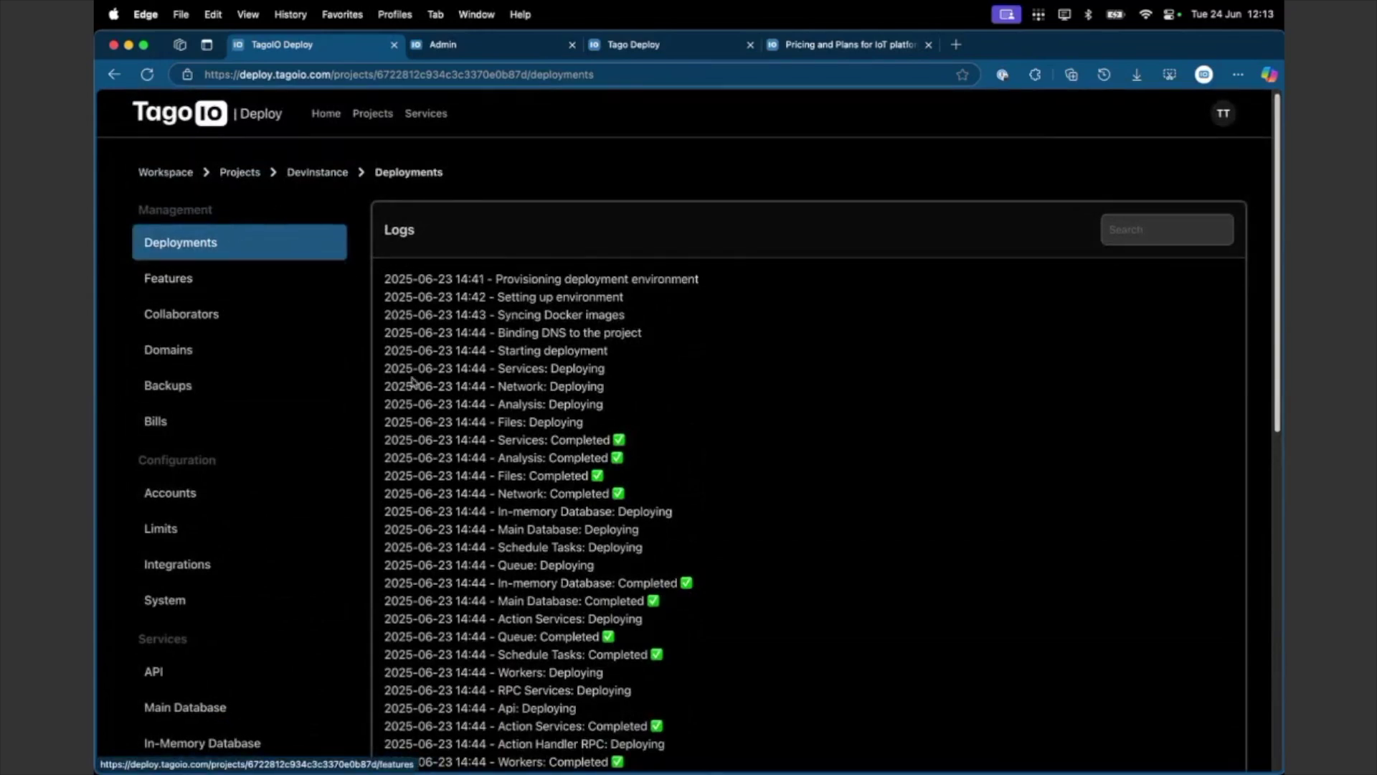
- Open the project's domains and examine the URLs routed to the API and Admin
left_click(247, 358)
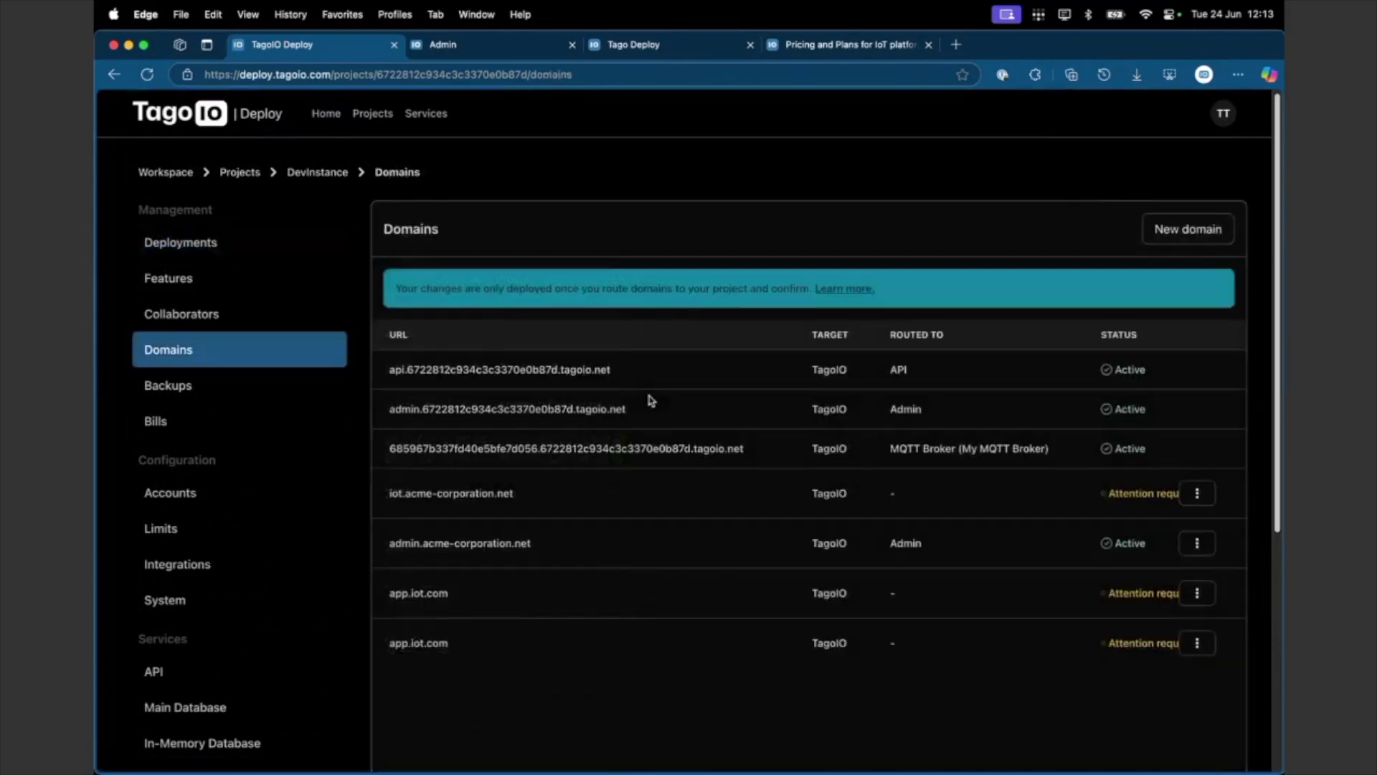
scroll(682, 509, "down", 1)
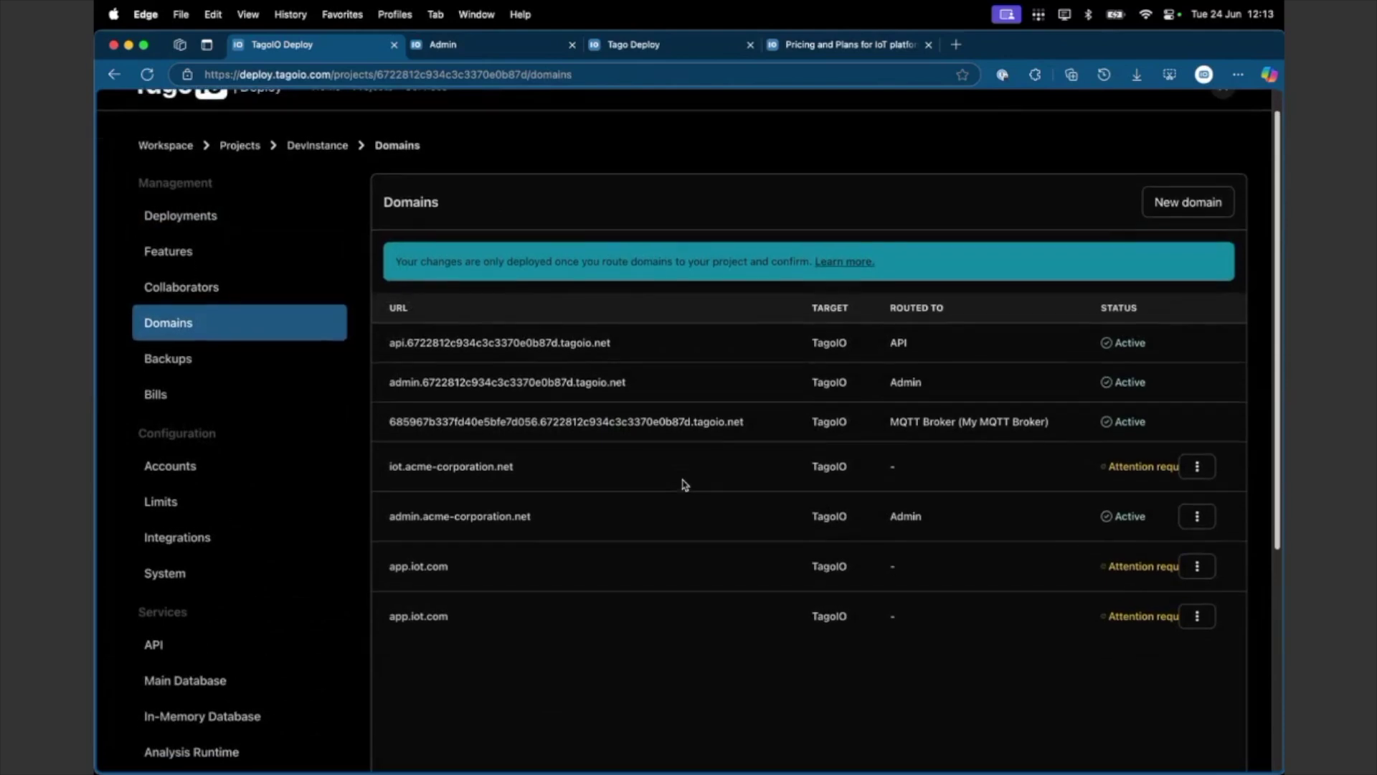
scroll(682, 483, "down", 1)
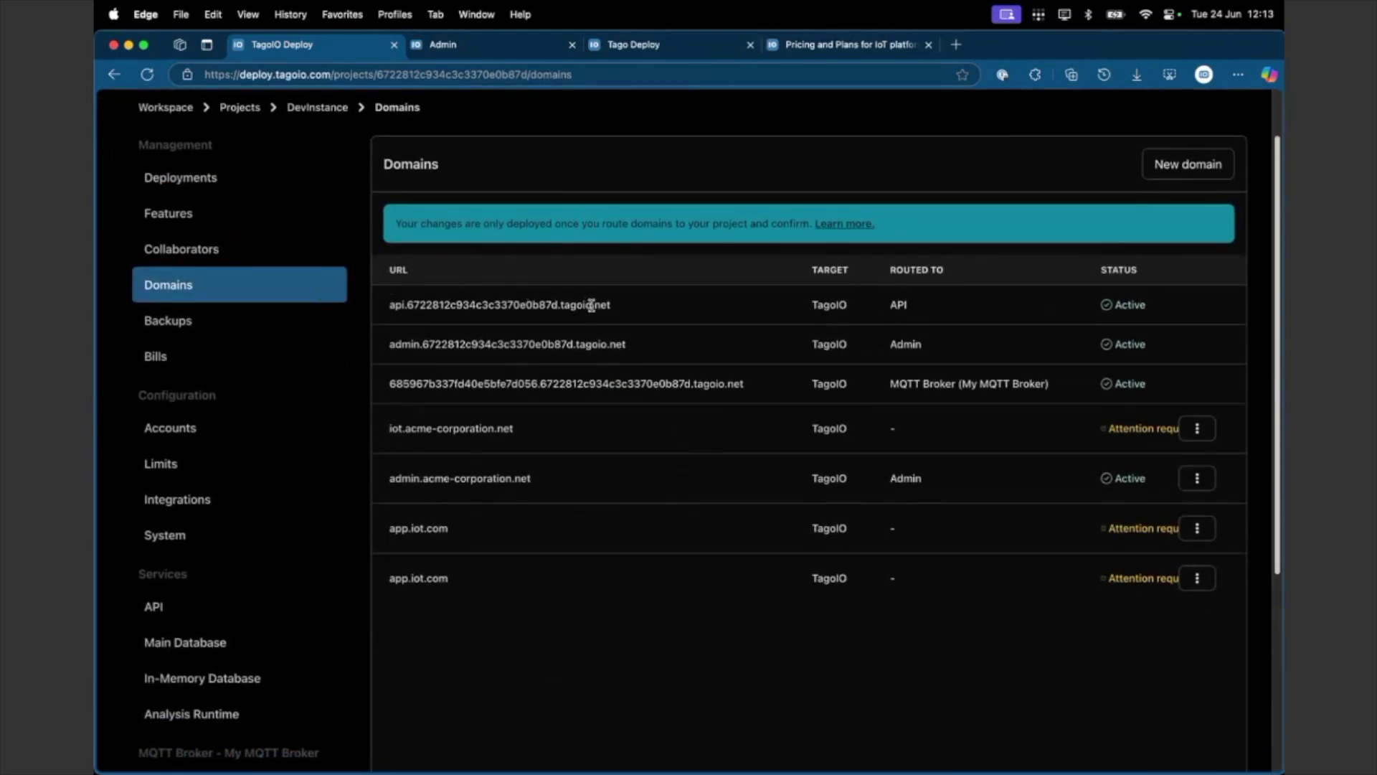
double_click(388, 304)
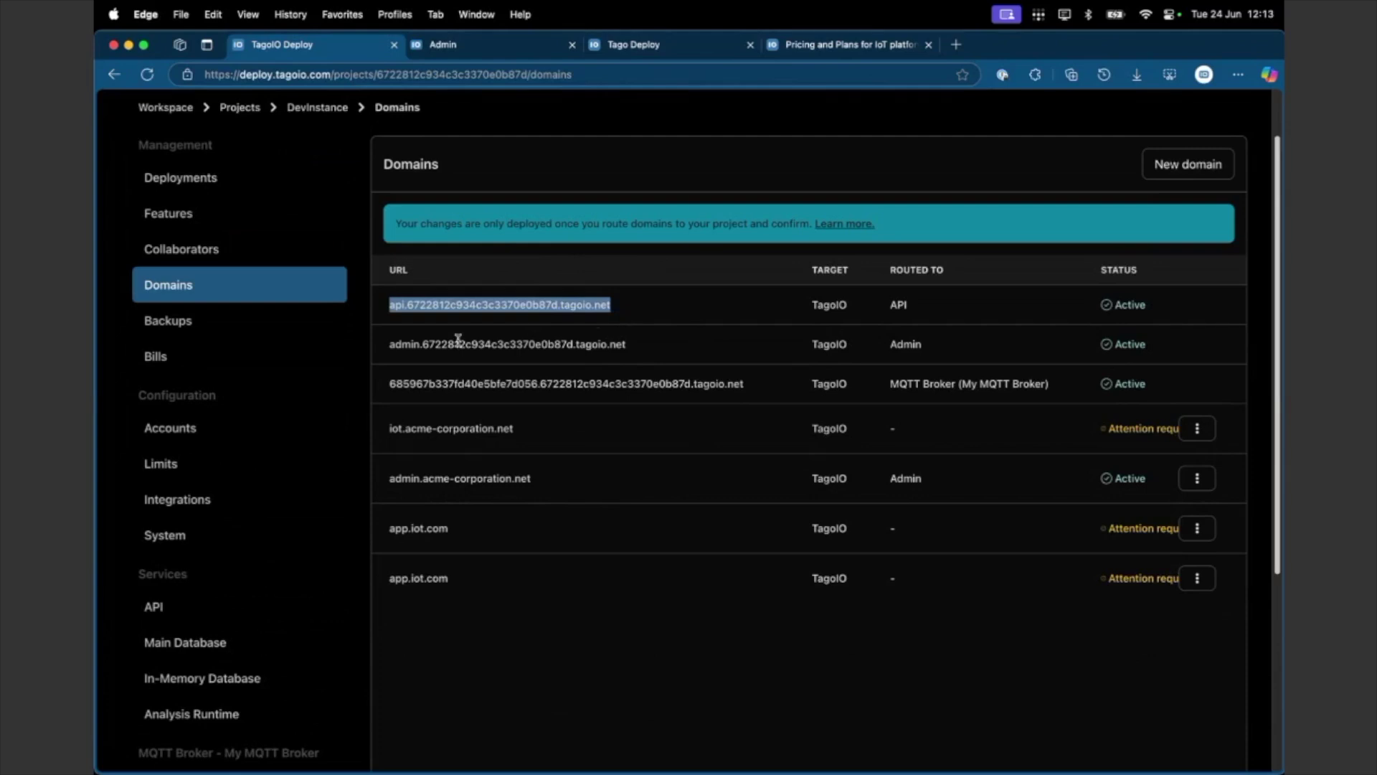
left_click_drag(388, 344, 657, 350)
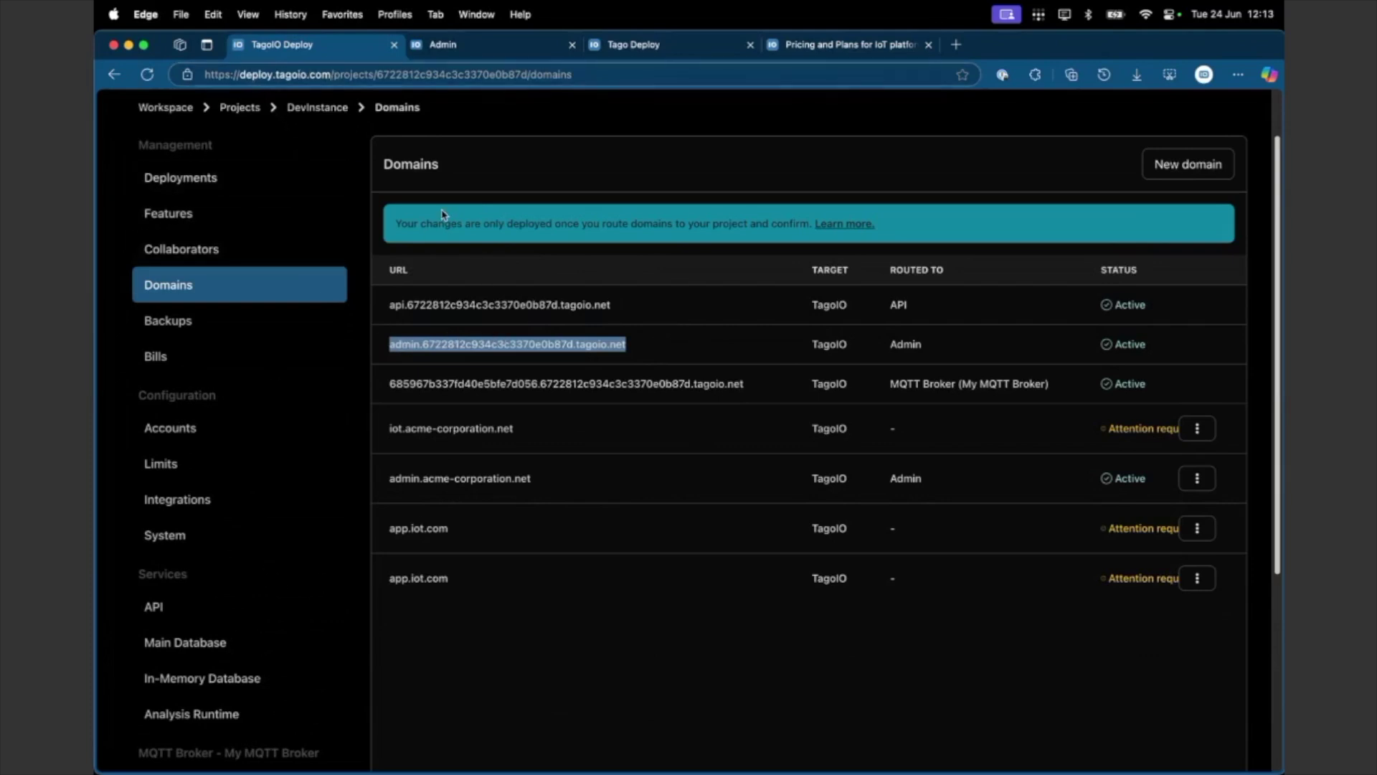
scroll(434, 212, "up", 2)
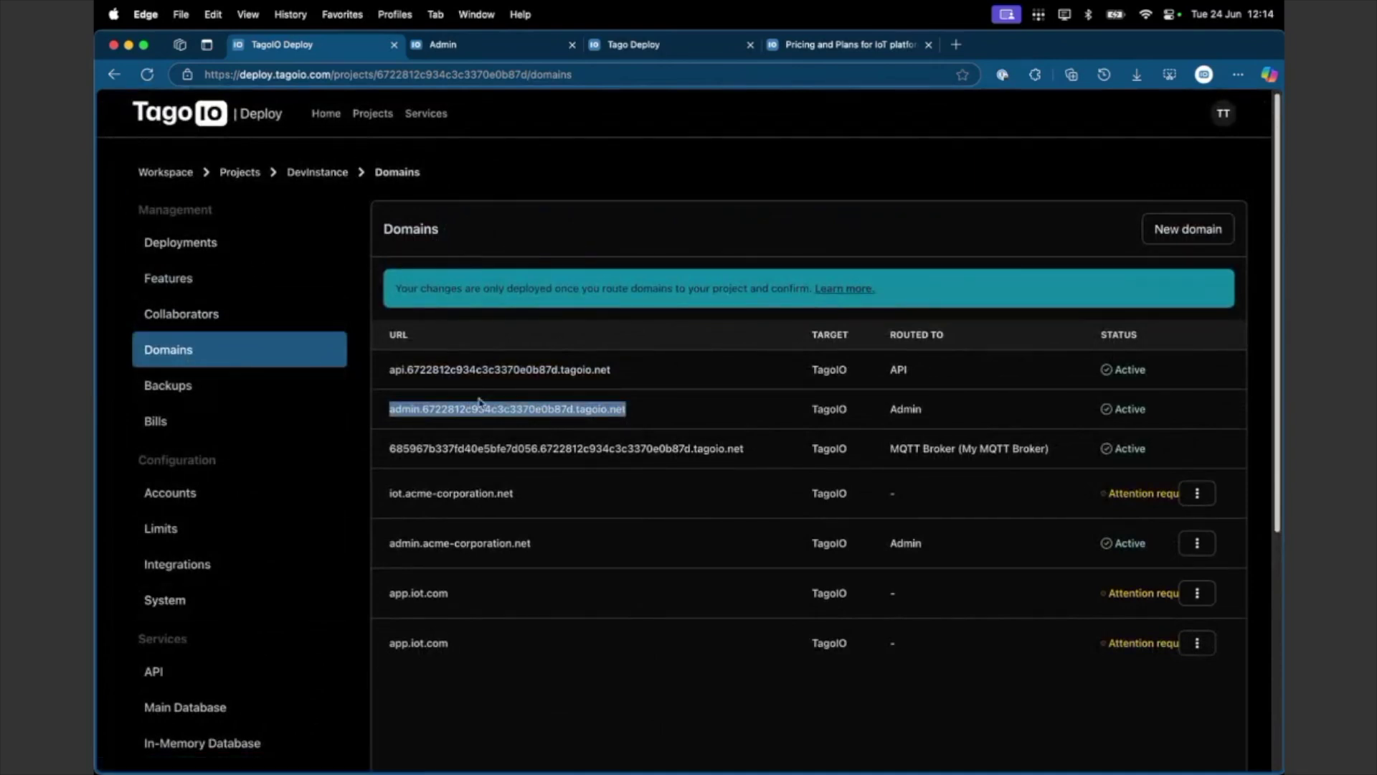
triple_click(450, 369)
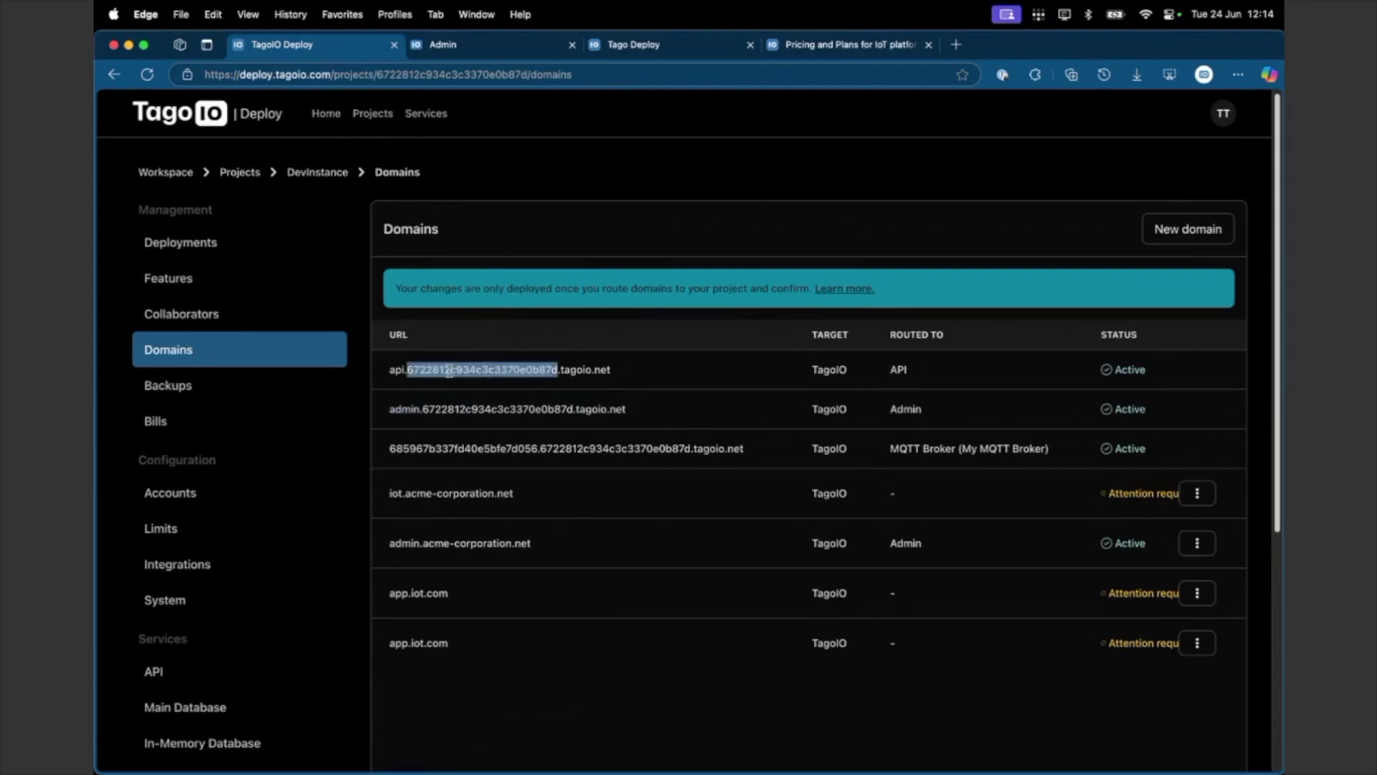
- View the account settings on the project's own Admin platform and check its address against the Deploy domain list
left_click(494, 44)
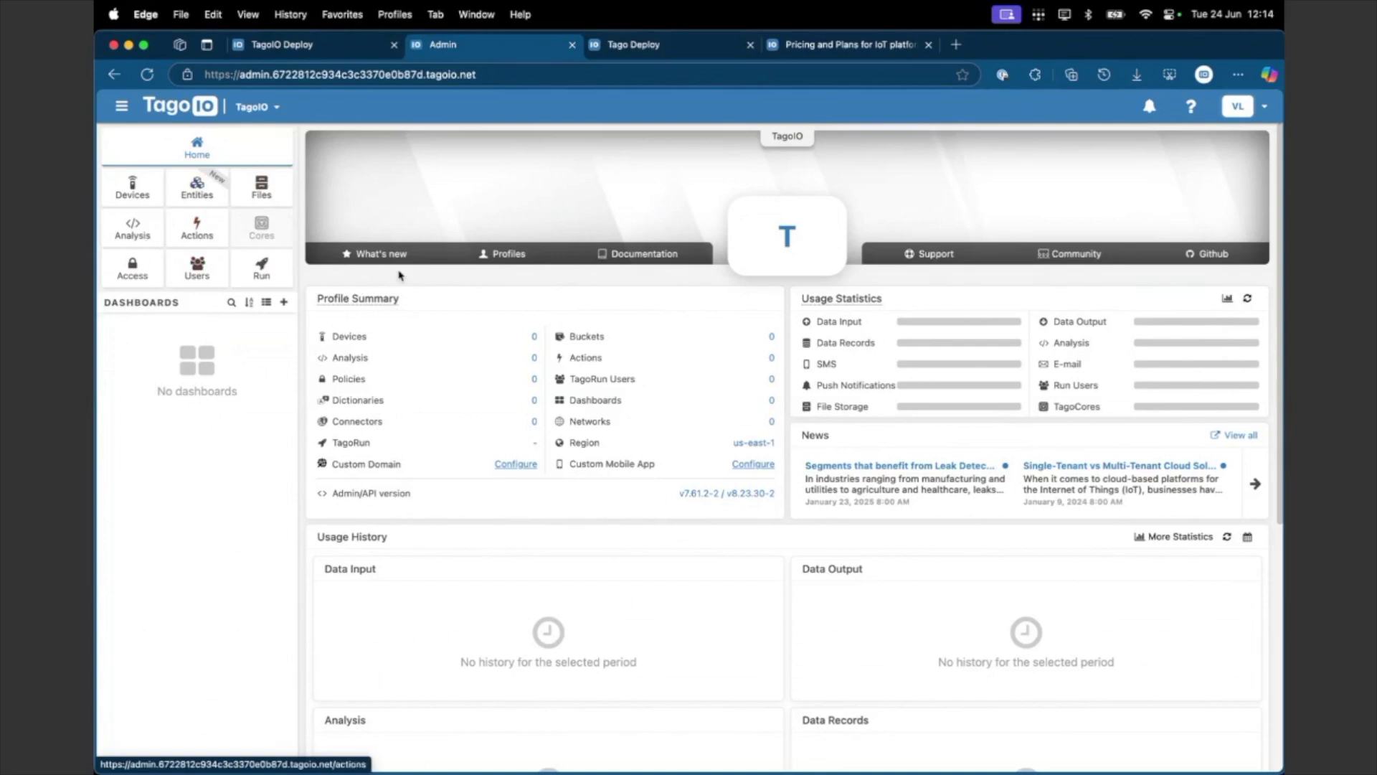
left_click(1236, 106)
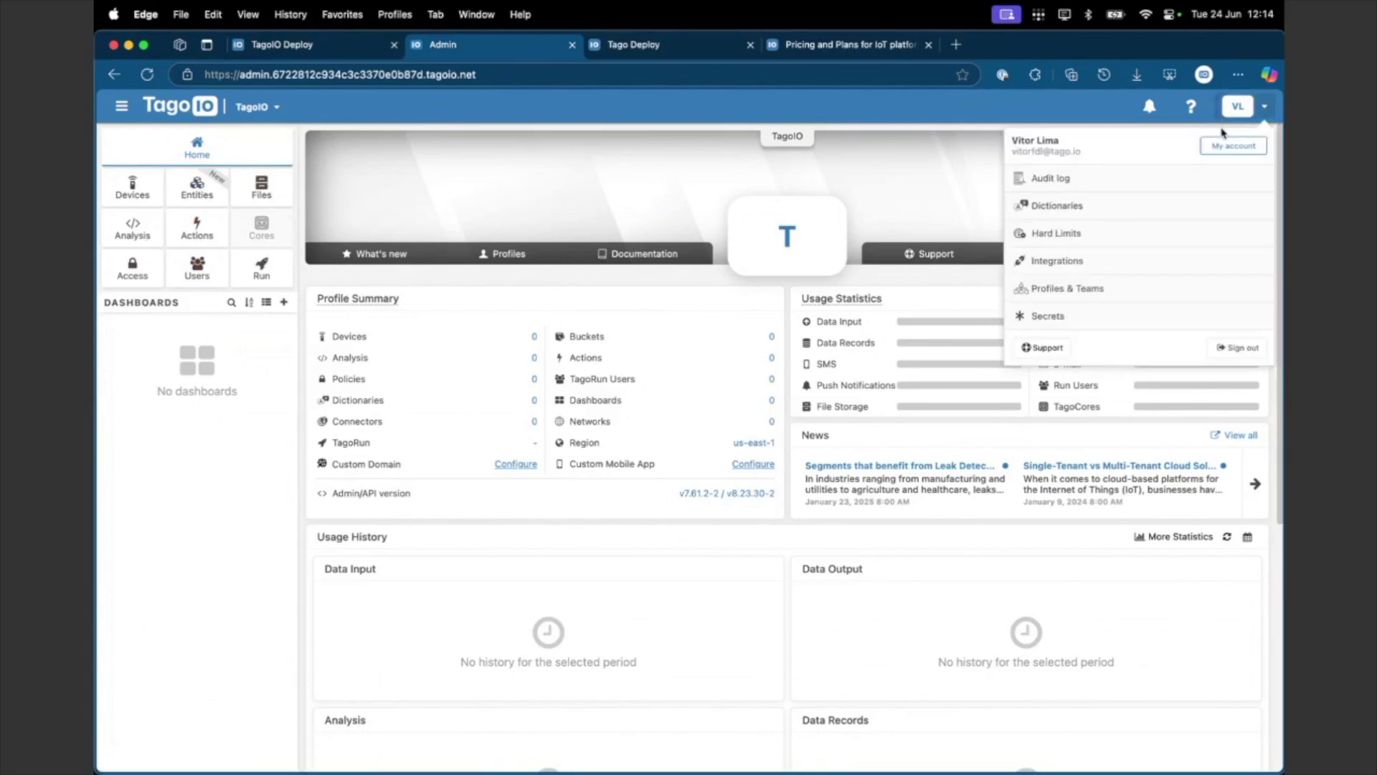
left_click(1229, 141)
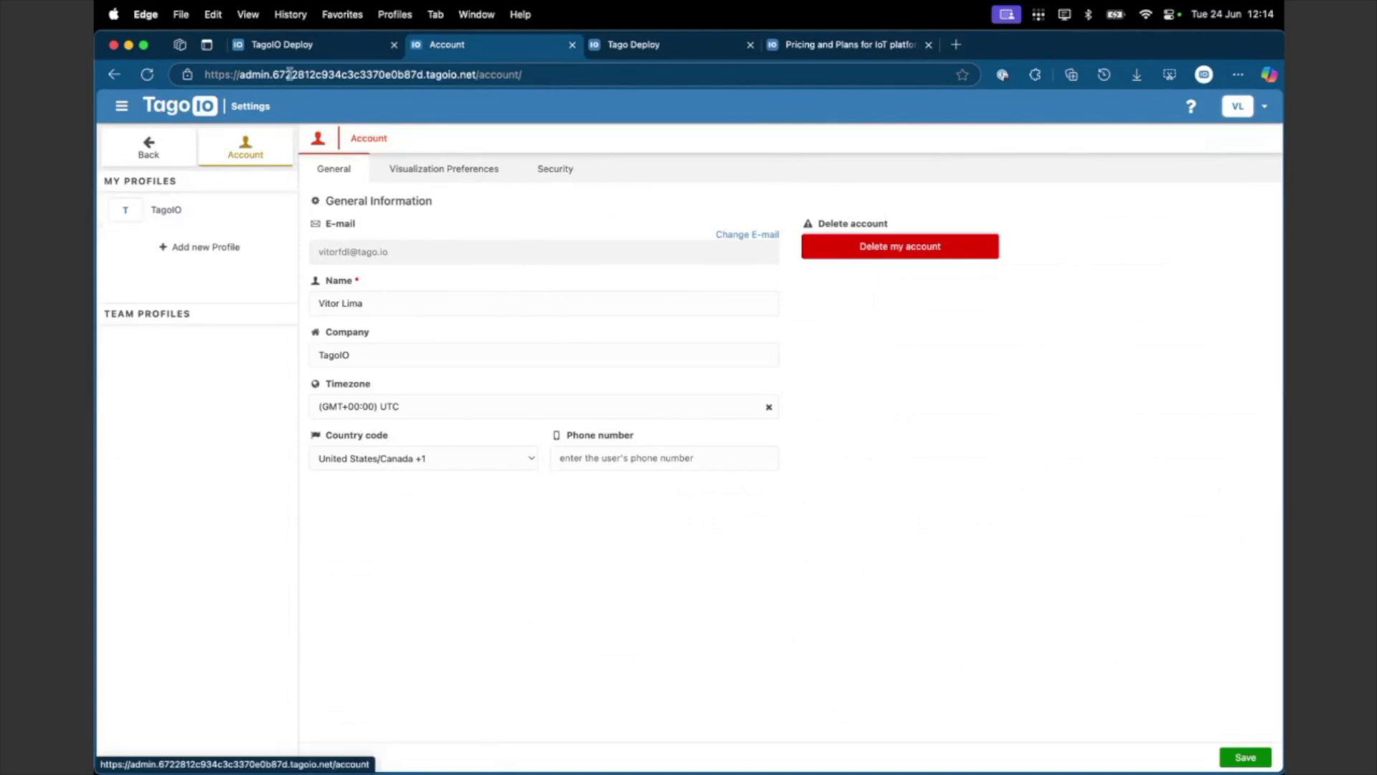
left_click(281, 45)
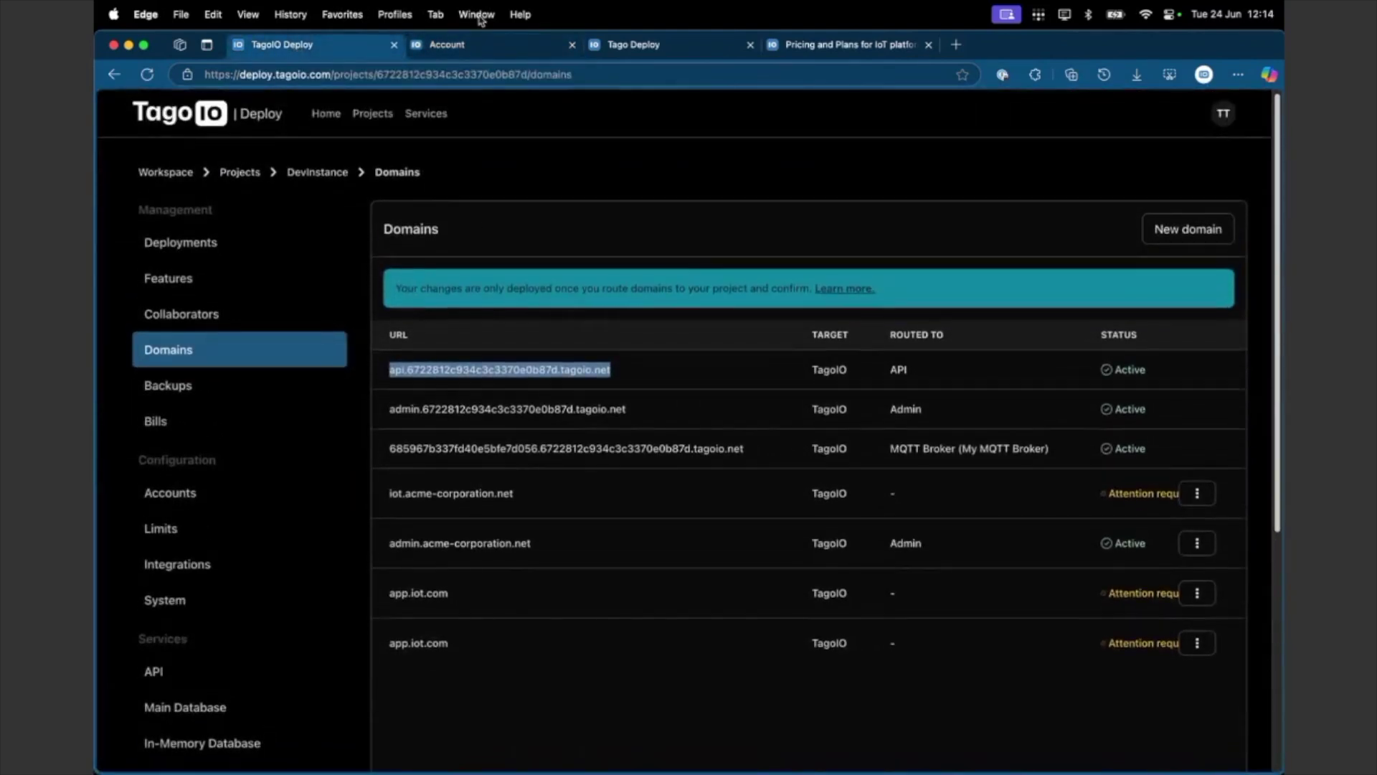
left_click(456, 45)
- Return to the Admin home page and look at the profile switcher, leaving the profile as it is
left_click(149, 145)
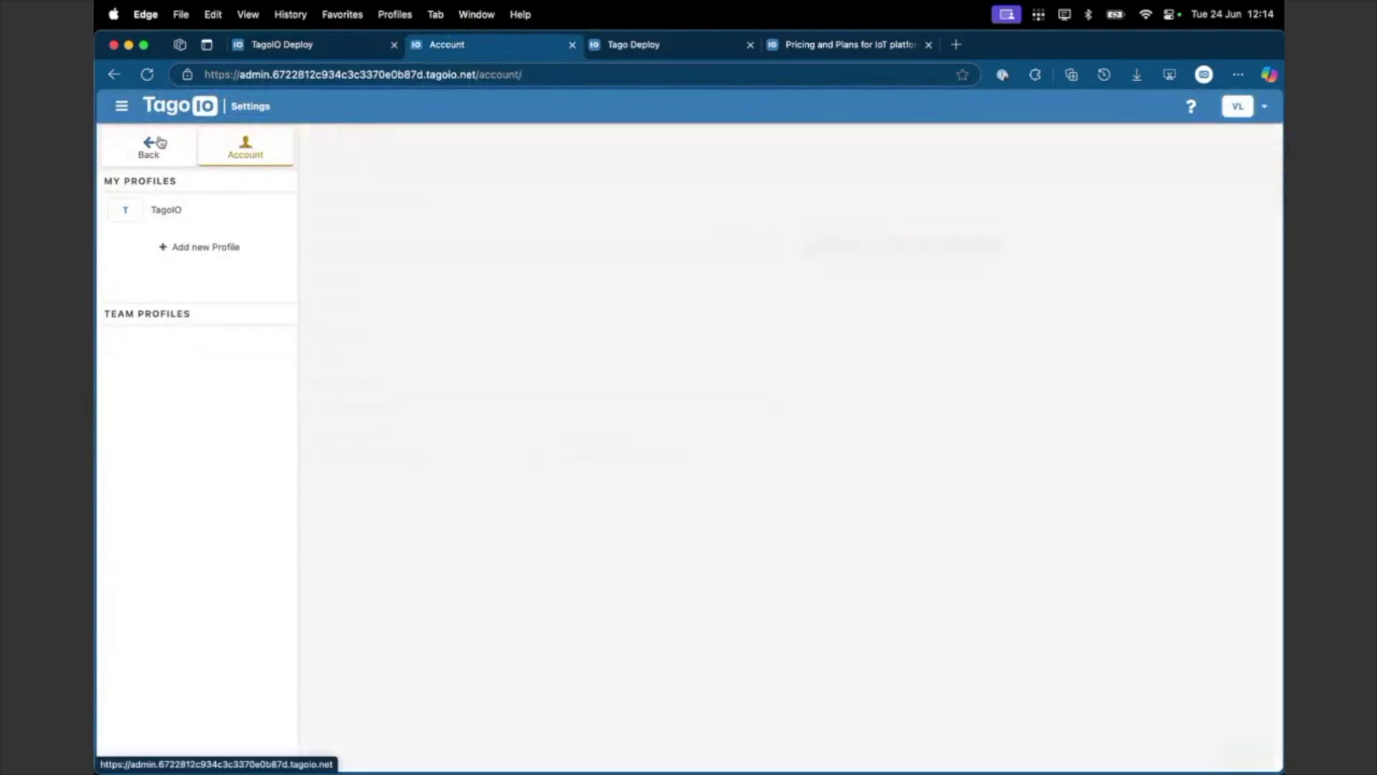
left_click(257, 107)
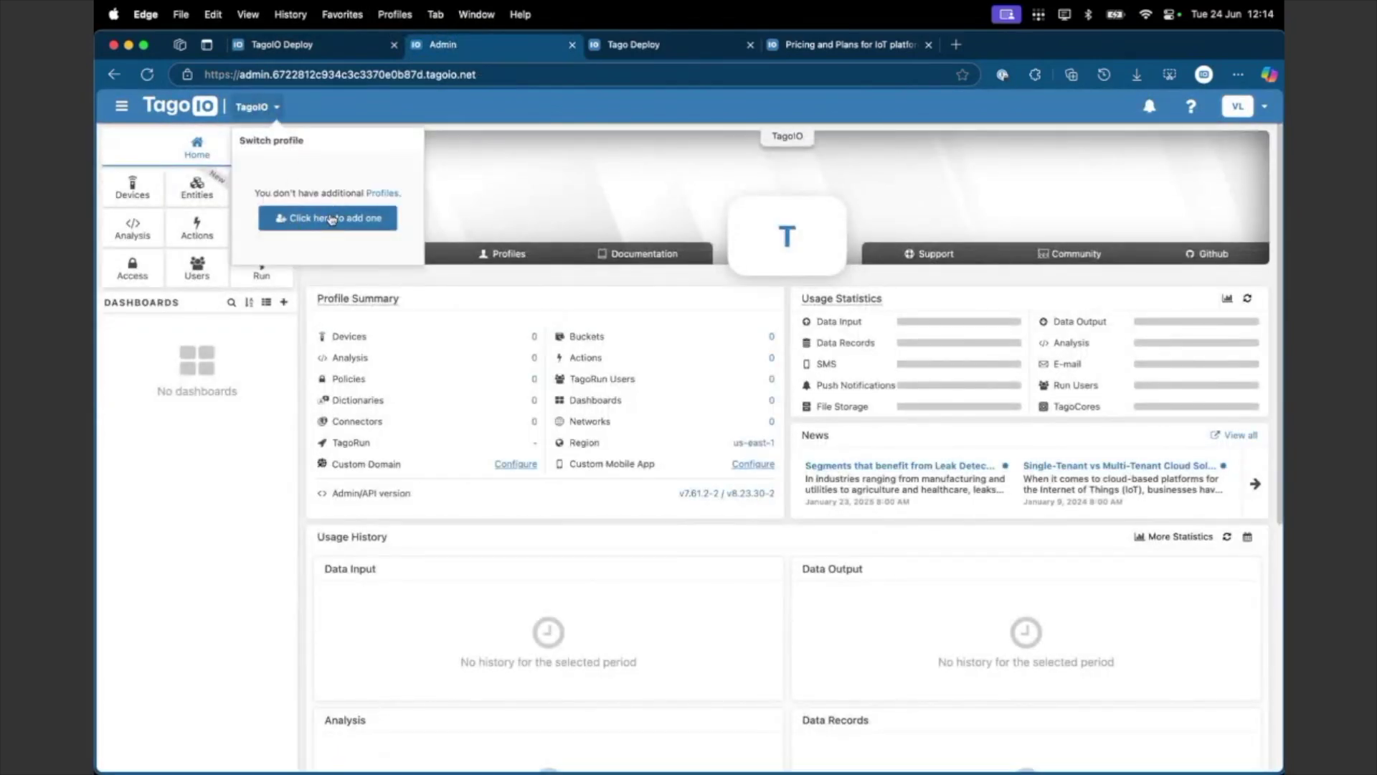
left_click(584, 183)
- Open the Admin platform's connector selection for devices and look through the list of supported networks
left_click(133, 188)
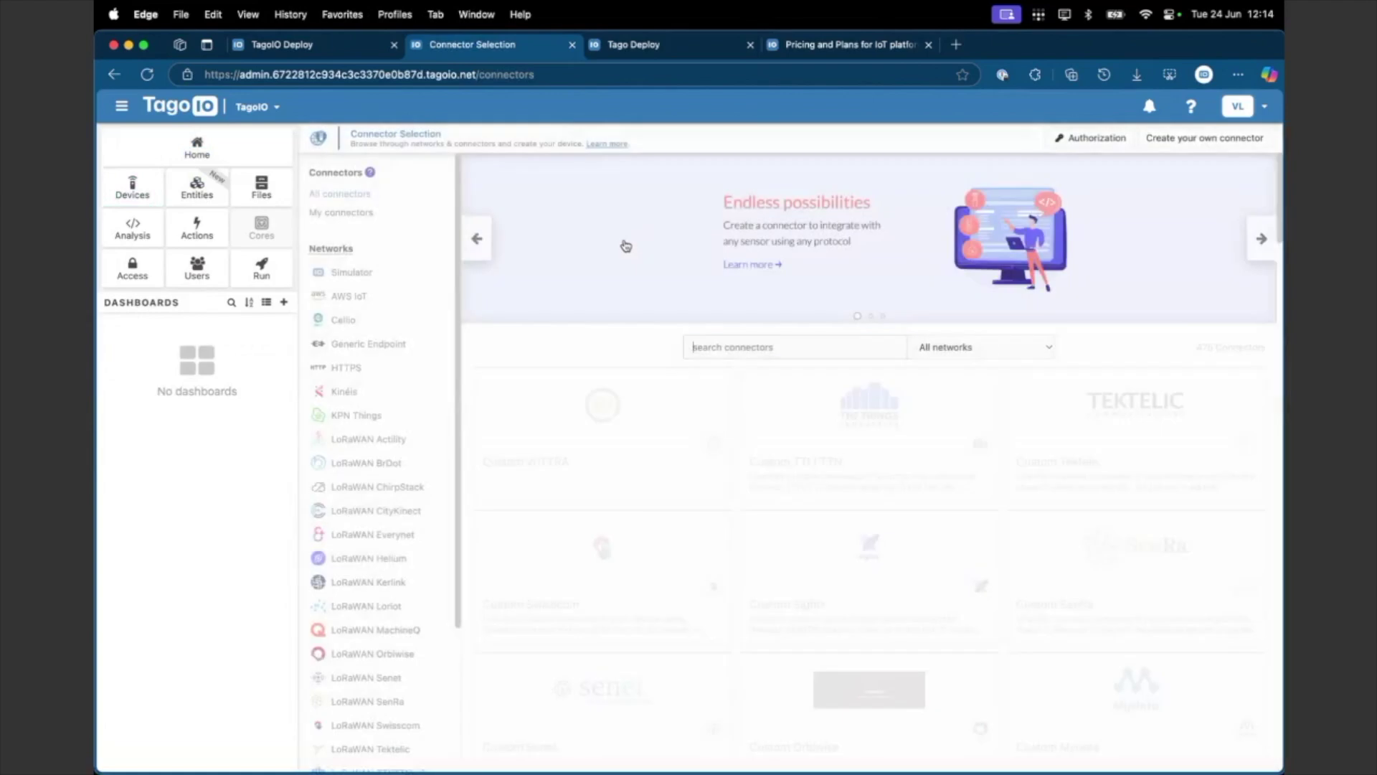
scroll(349, 493, "down", 3)
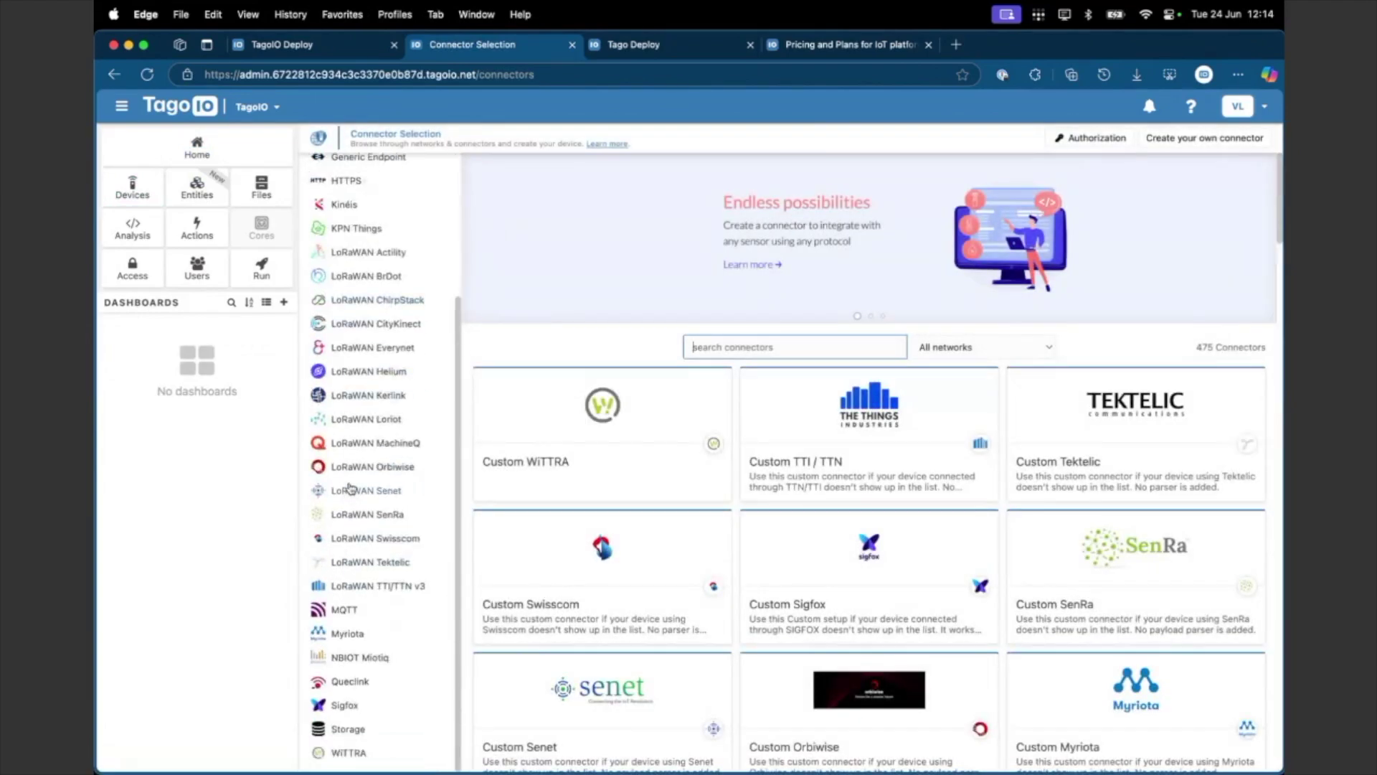
scroll(371, 484, "up", 3)
scroll(377, 473, "down", 2)
scroll(383, 456, "up", 2)
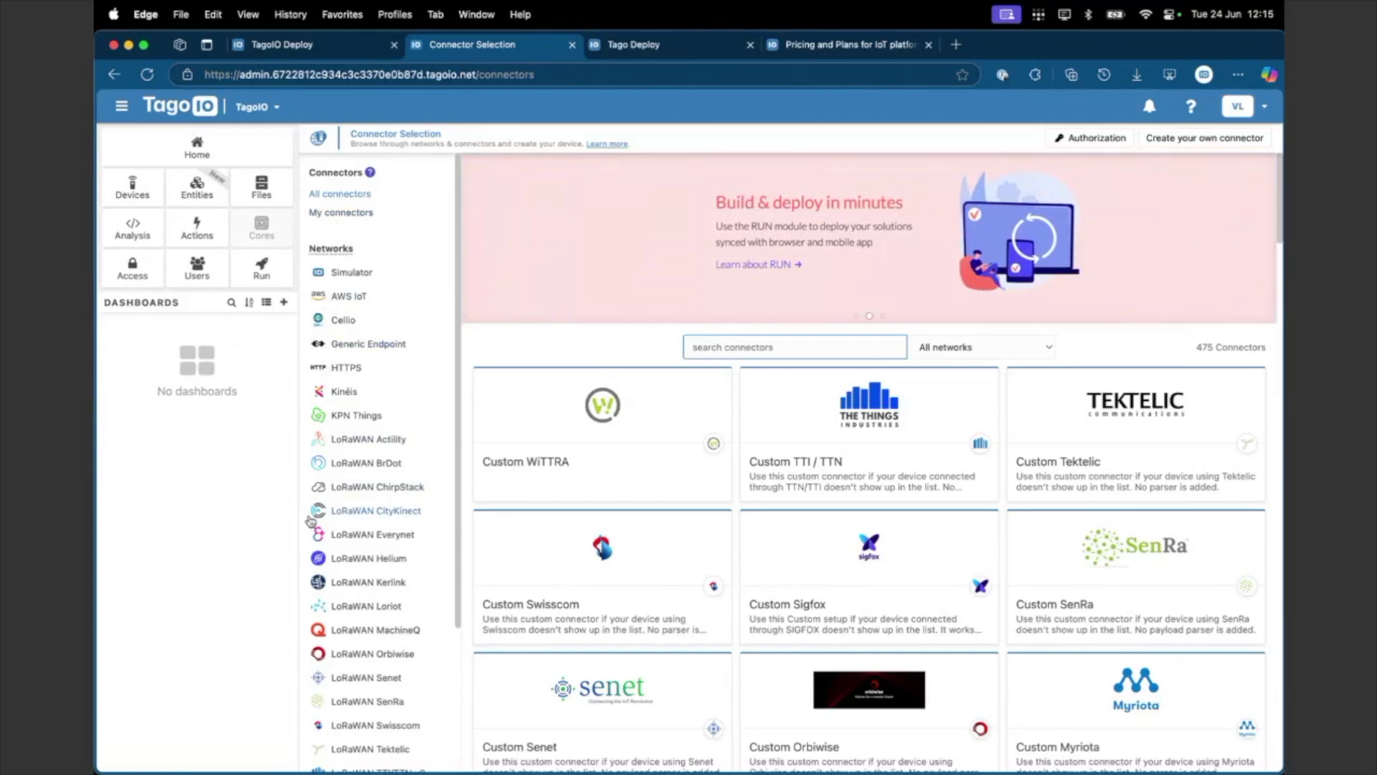
- View the connectors for the LoRaWAN BrDot and LoRaWAN Kerlink networks and read the Networks help text
left_click(358, 534)
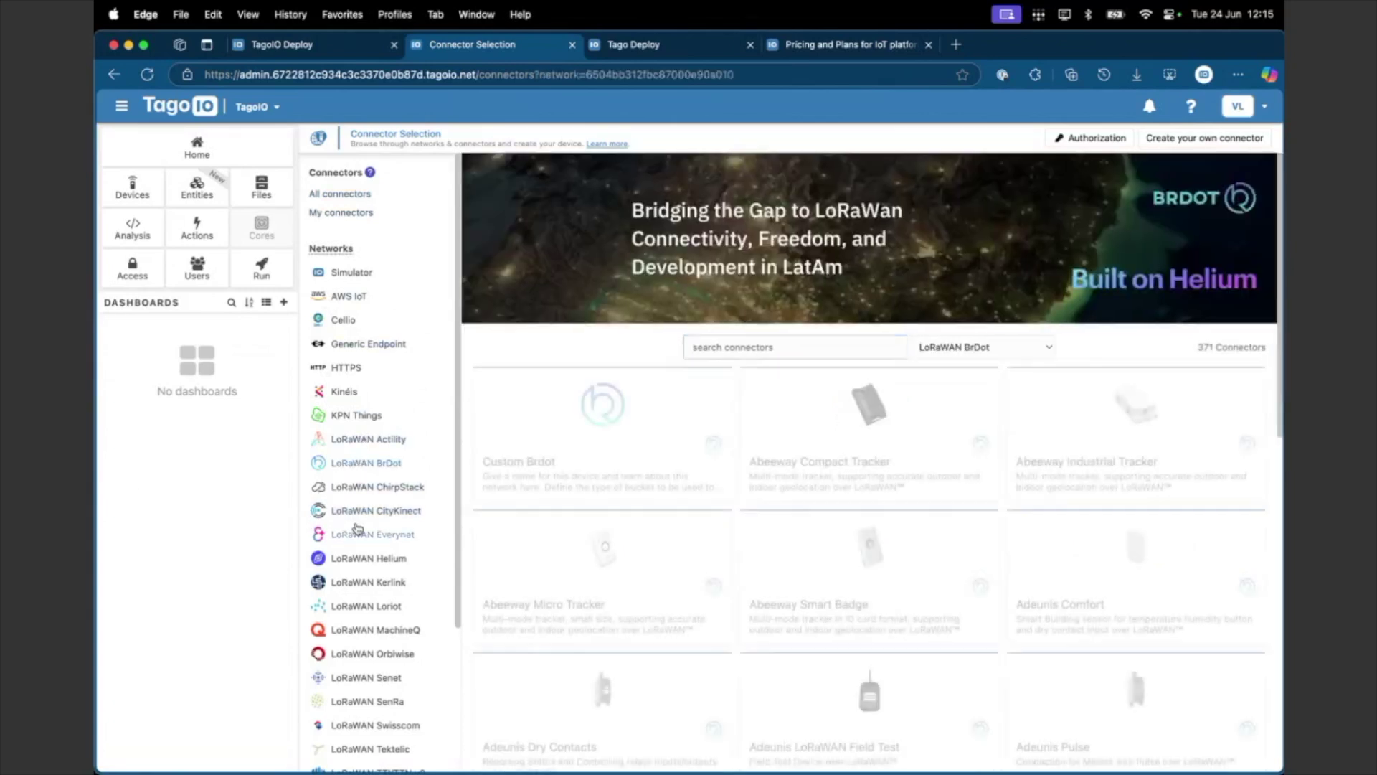
left_click(362, 581)
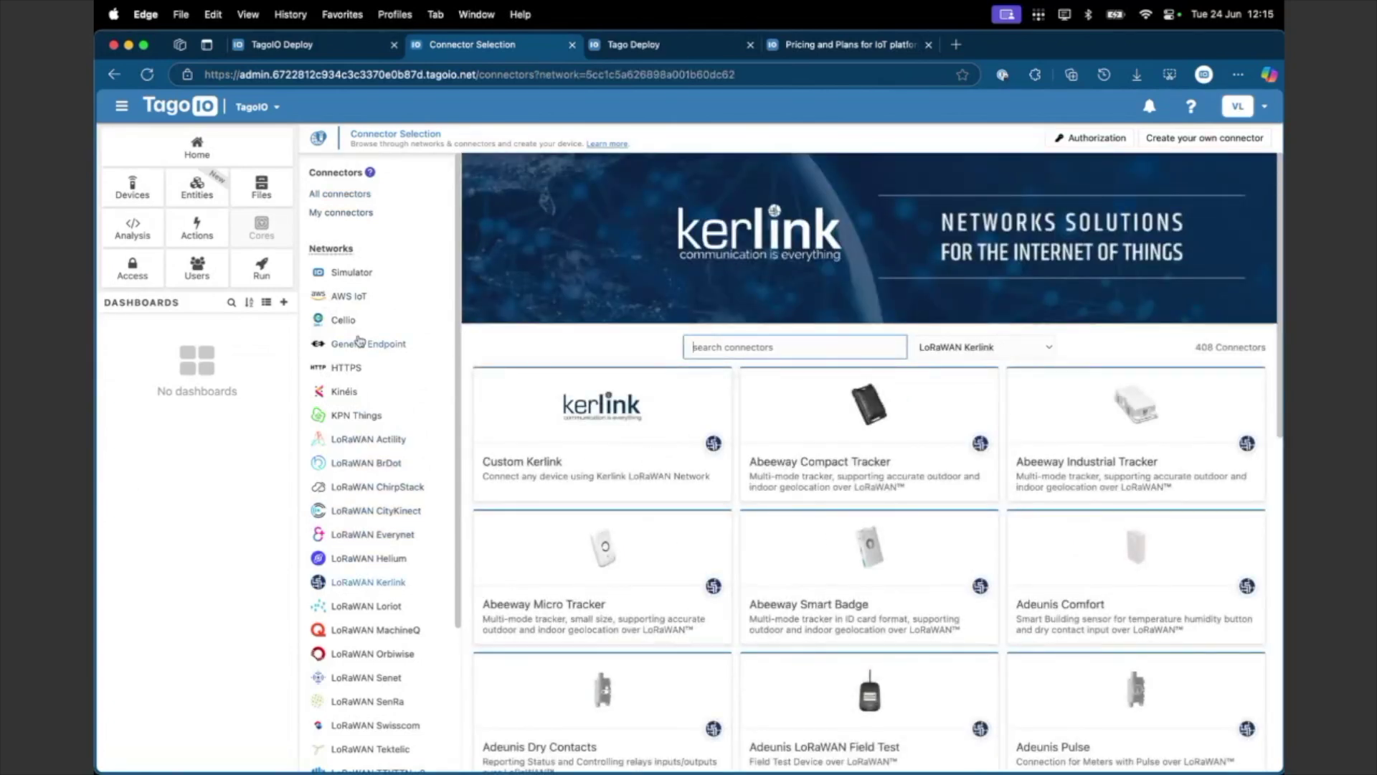
mouse_move(337, 250)
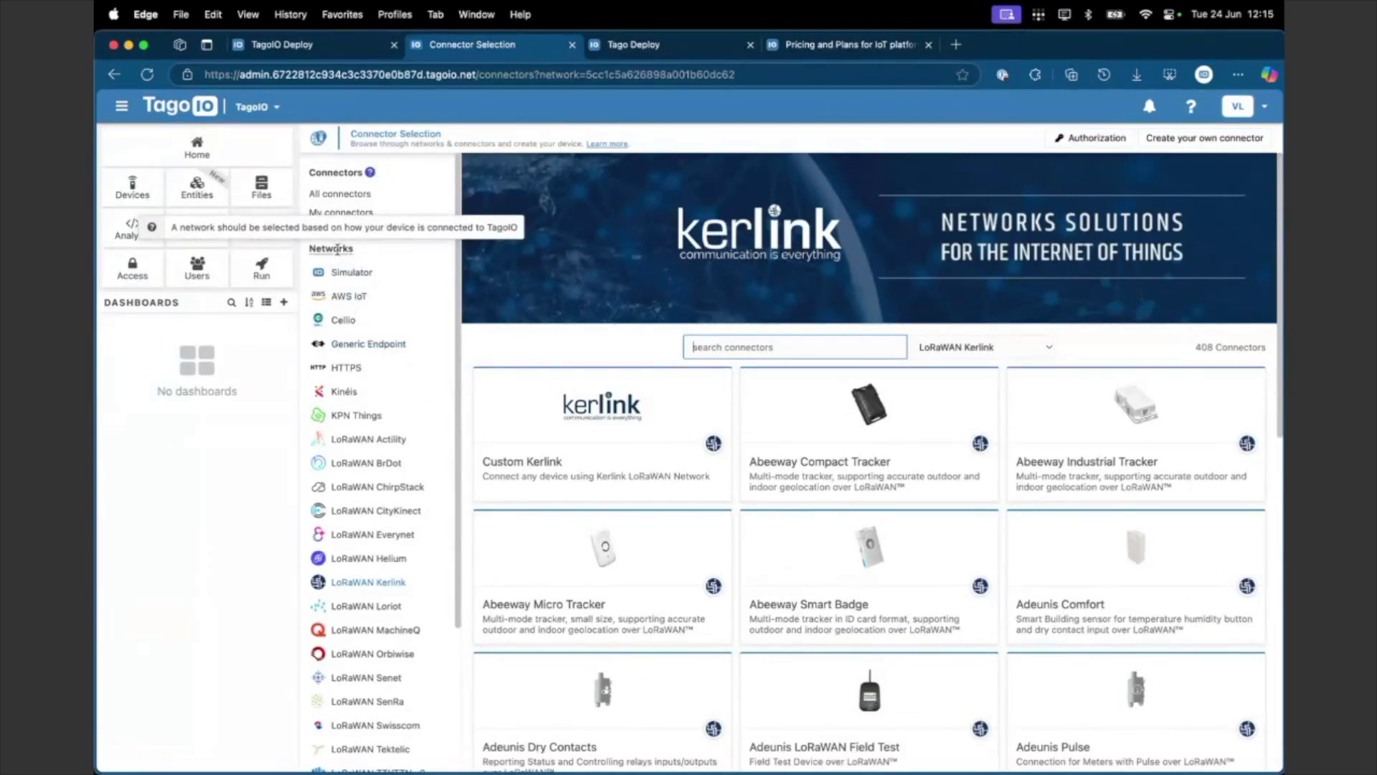
left_click(397, 250)
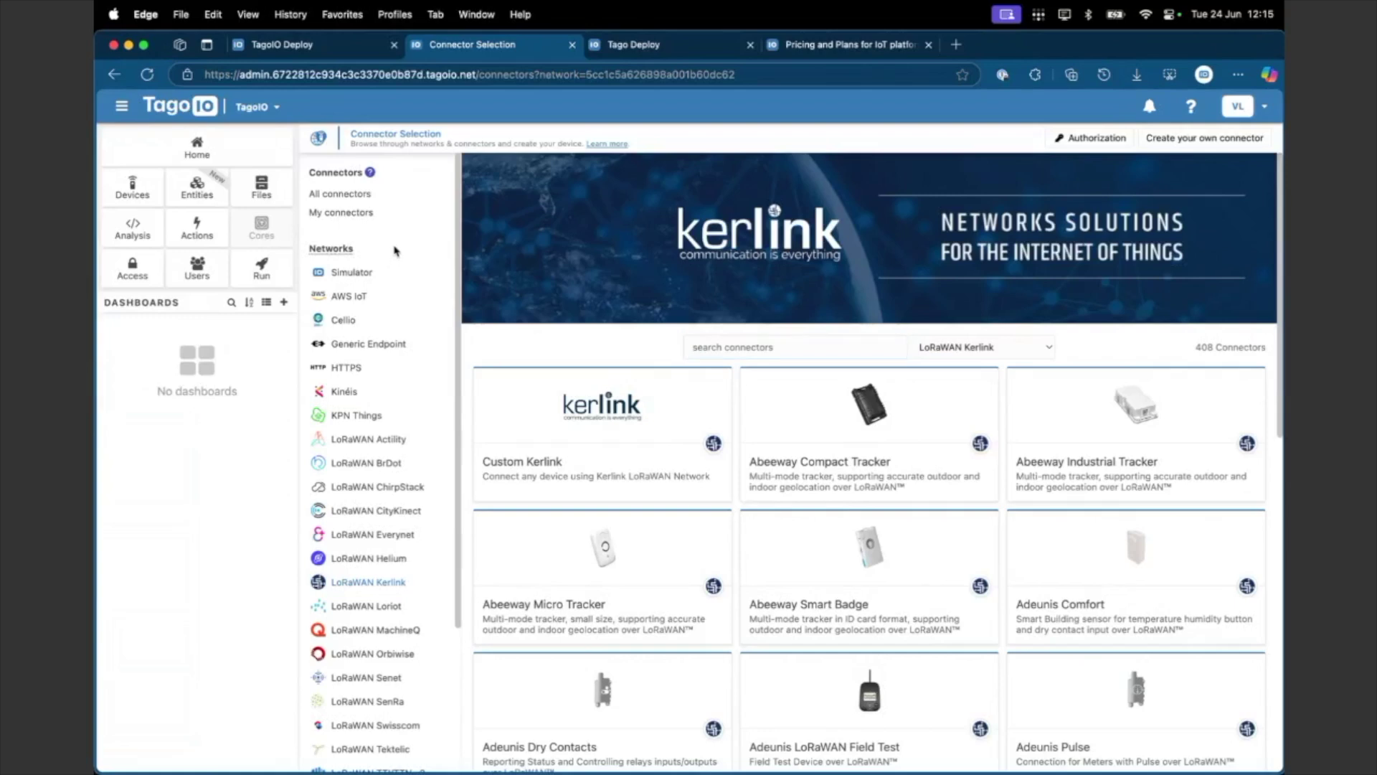
- Look over the rest of the network list and return to the Deploy project to view its System settings
scroll(351, 520, "down", 5)
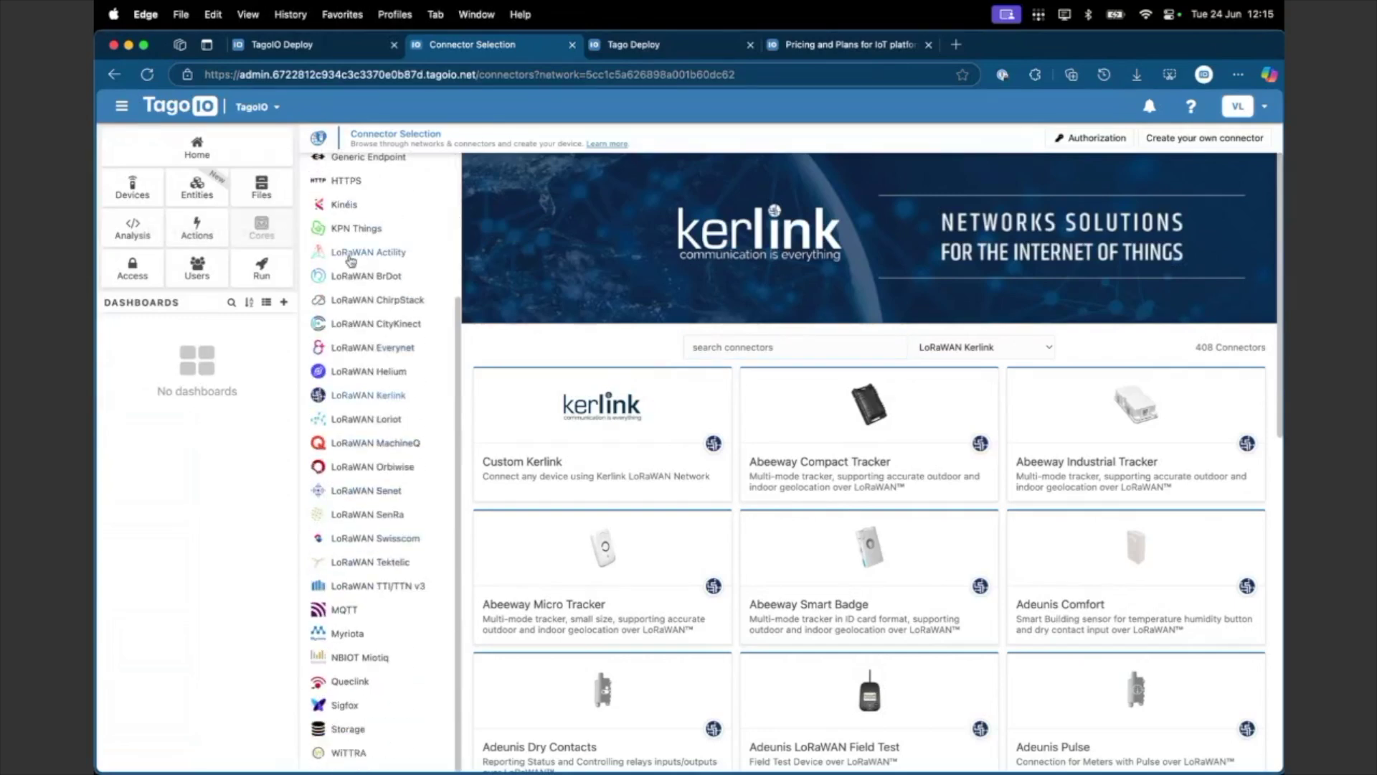
scroll(348, 380, "up", 5)
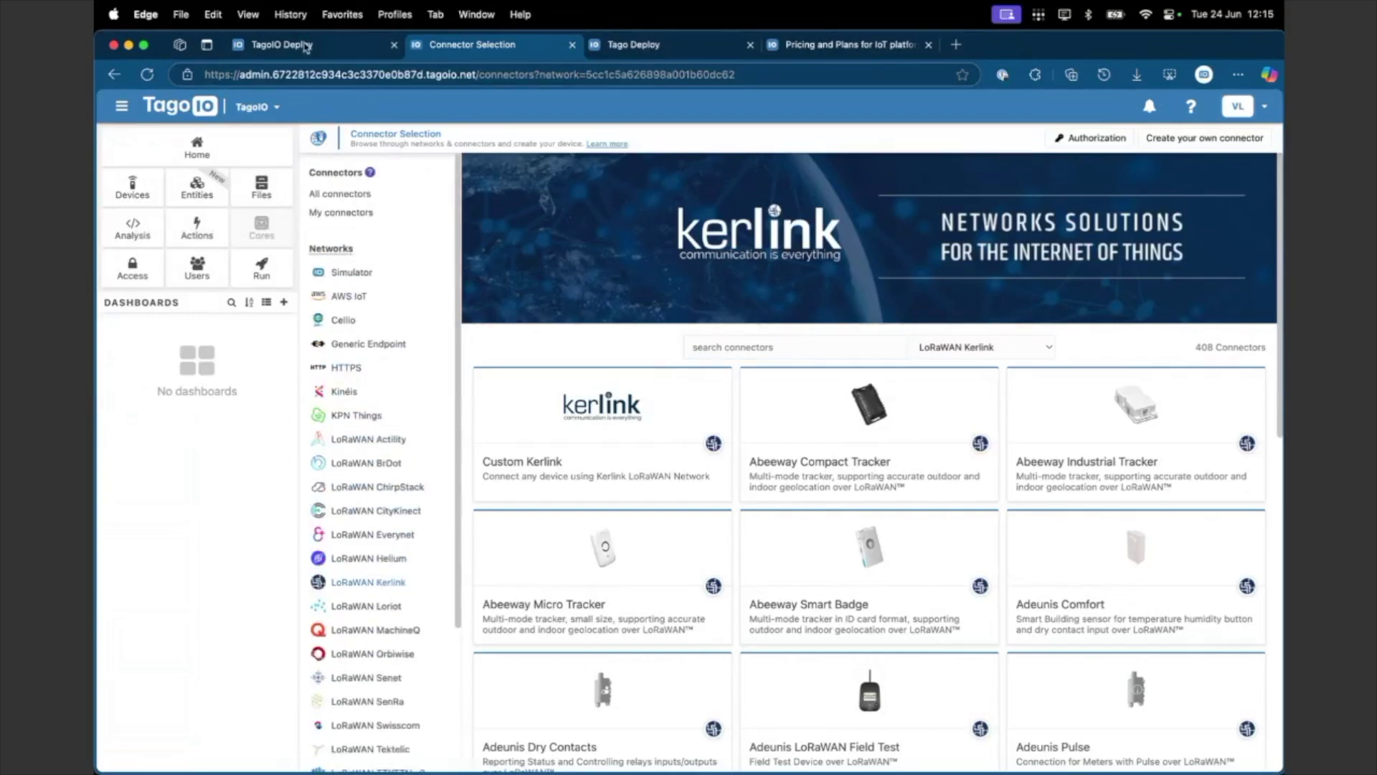
left_click(328, 44)
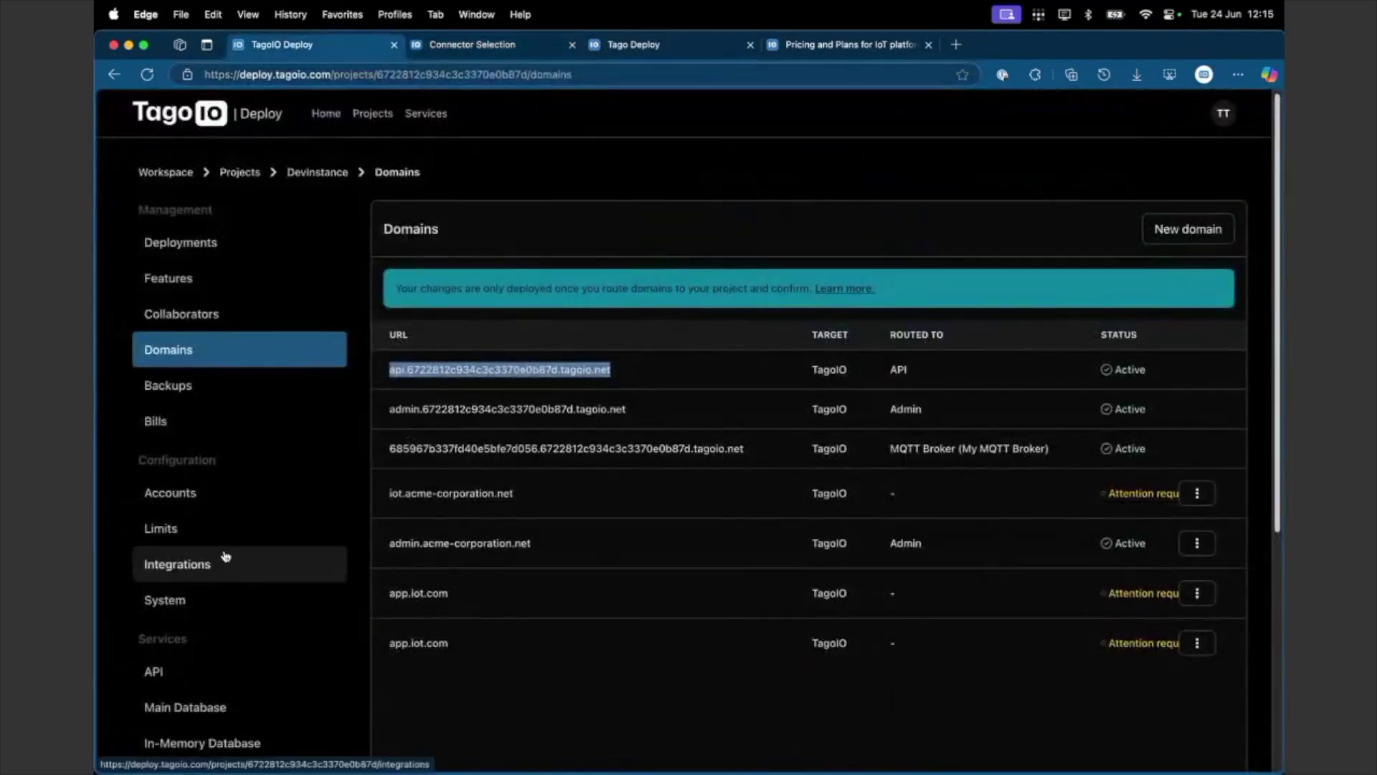
left_click(201, 592)
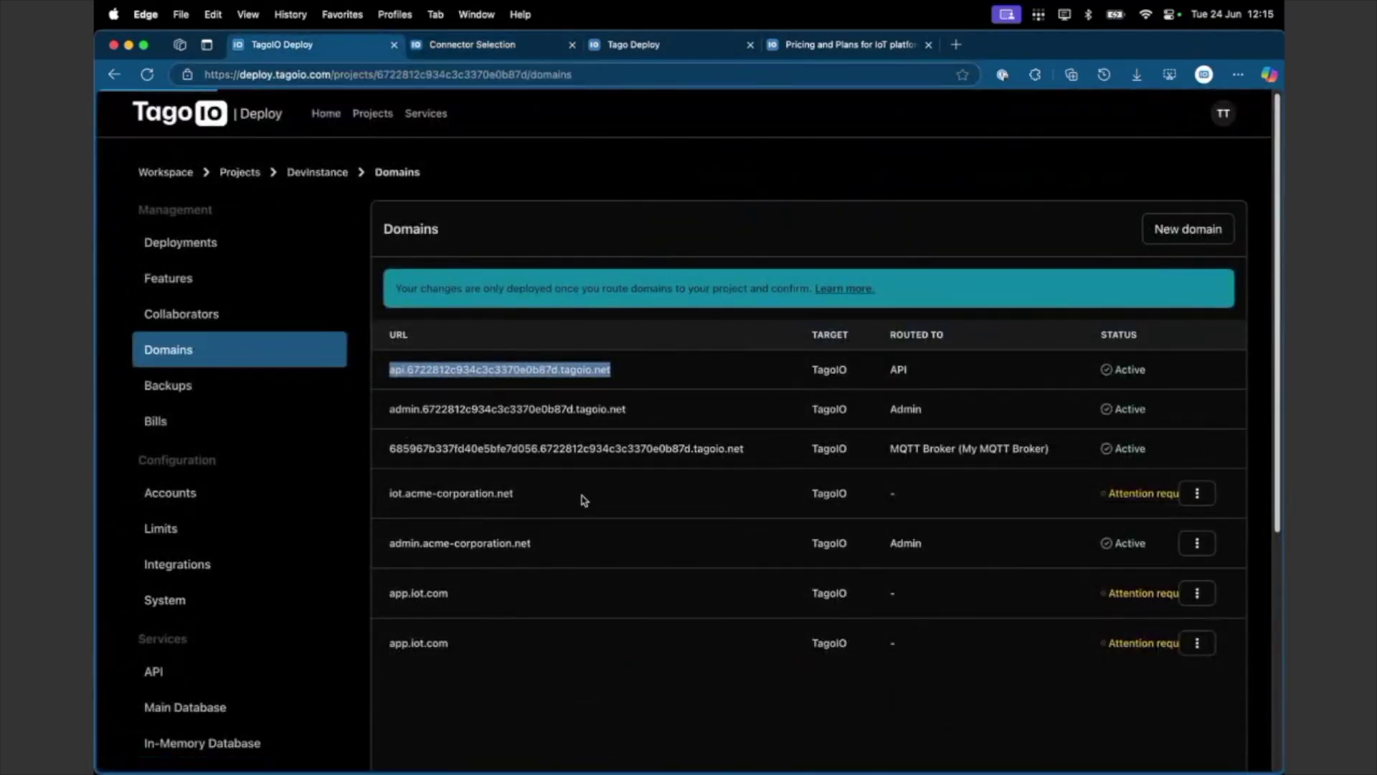
scroll(1024, 541, "down", 2)
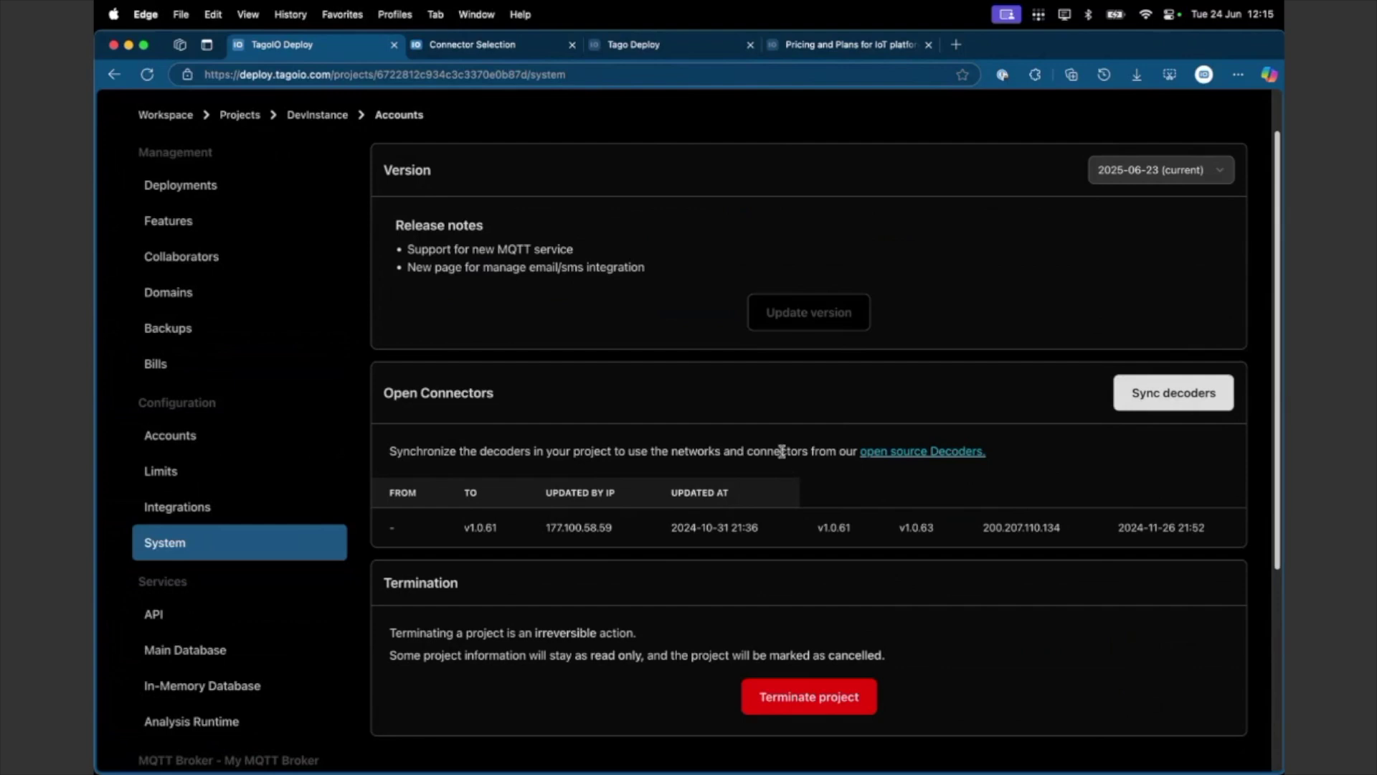
- Open the open source Decoders repository on GitHub in a separate tab and look through its files and release information
left_click(895, 451, "super")
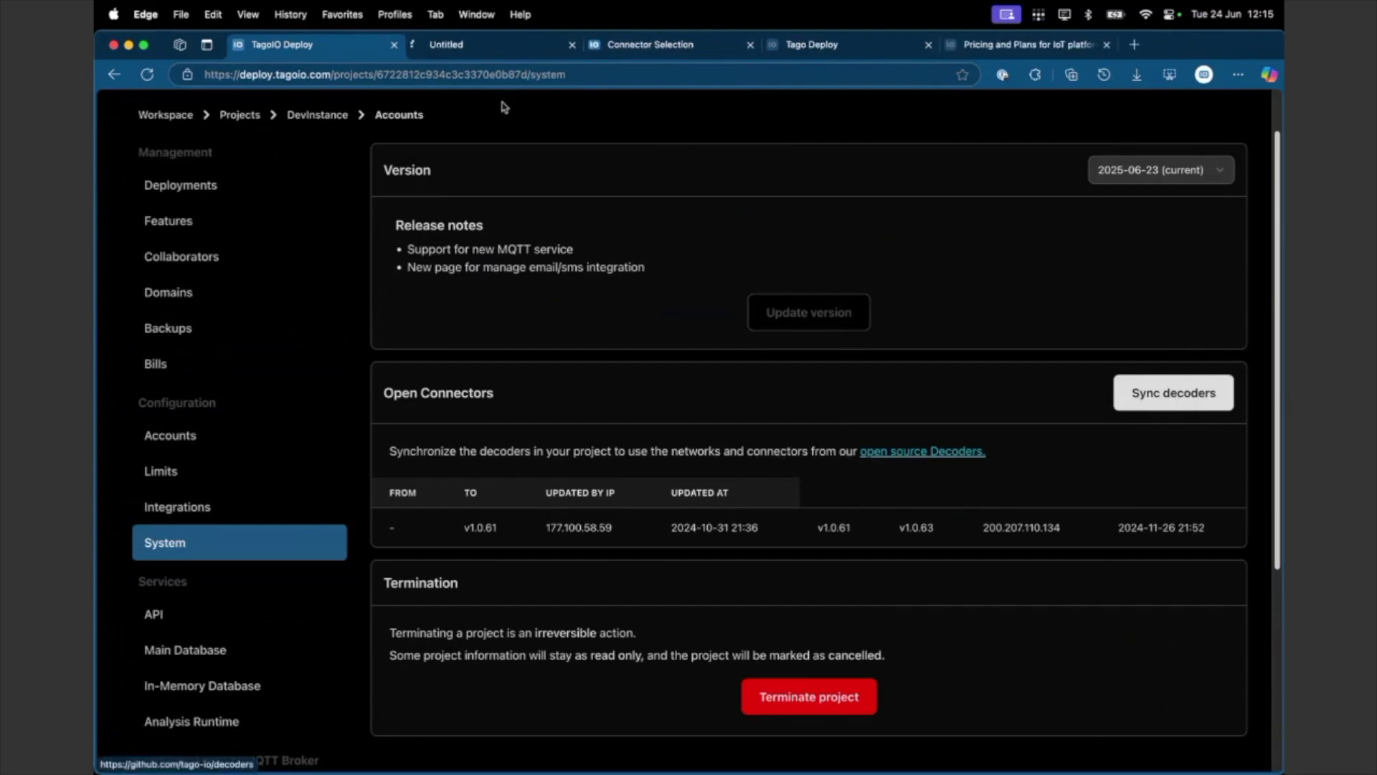
left_click(453, 54)
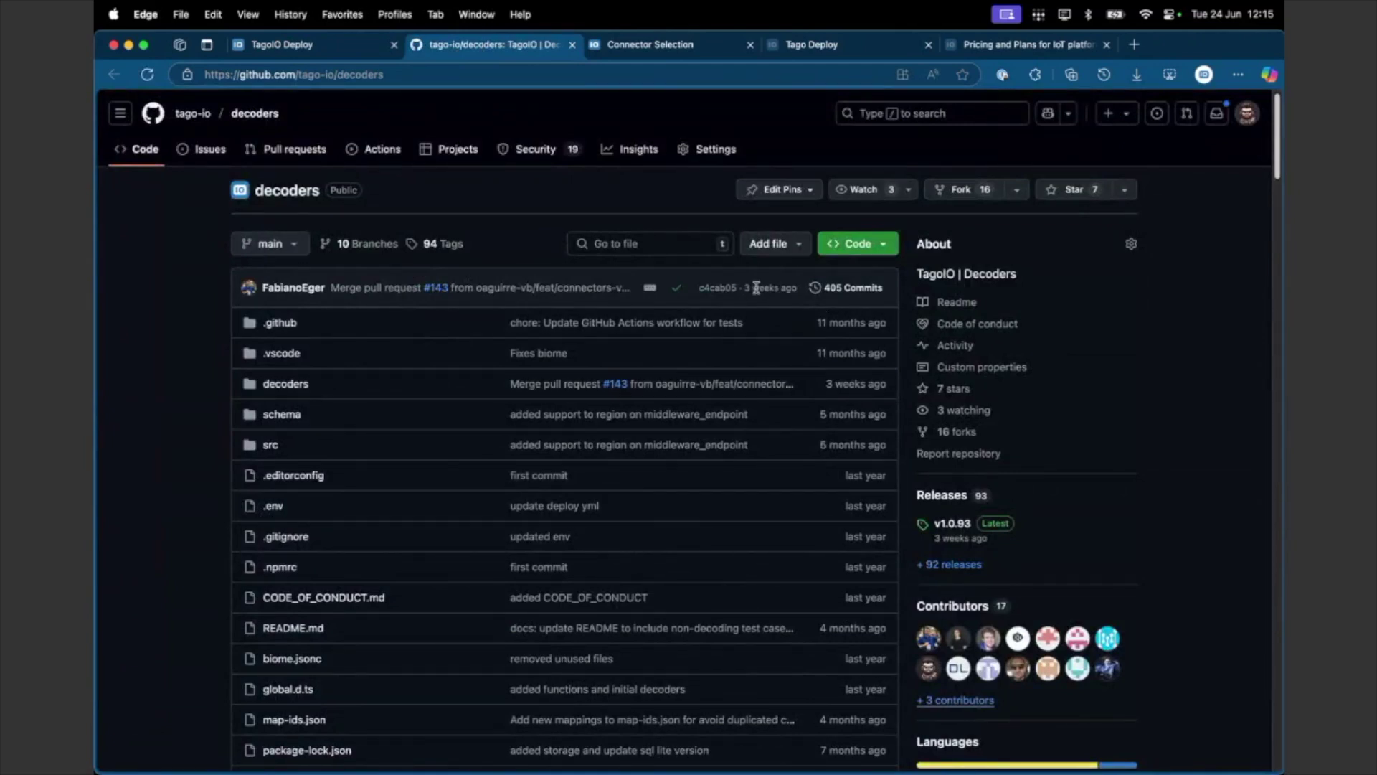
scroll(768, 461, "down", 3)
scroll(770, 463, "up", 3)
scroll(769, 462, "down", 2)
scroll(768, 461, "up", 1)
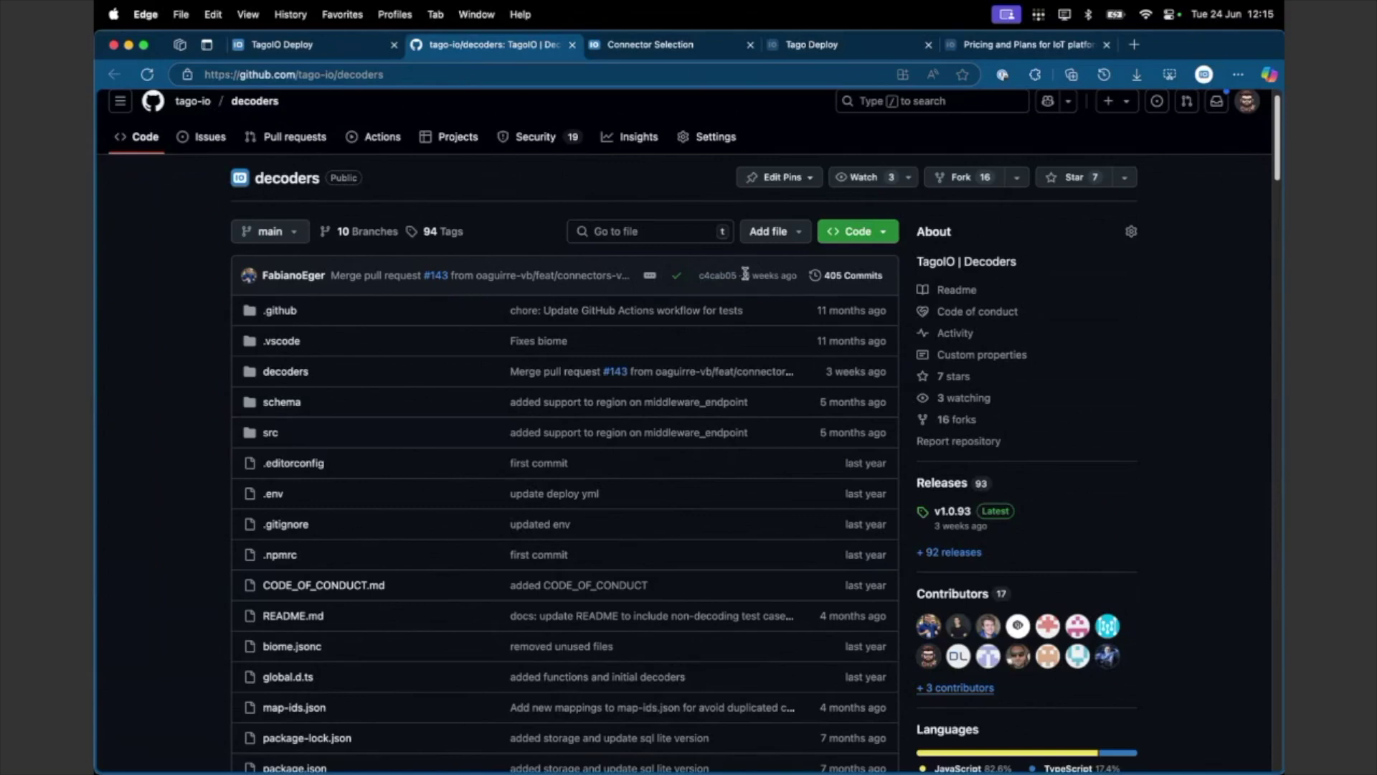
mouse_move(746, 273)
- Return to the project's System settings and view the selectable platform versions and release notes, keeping version 2025-06-23
left_click(348, 54)
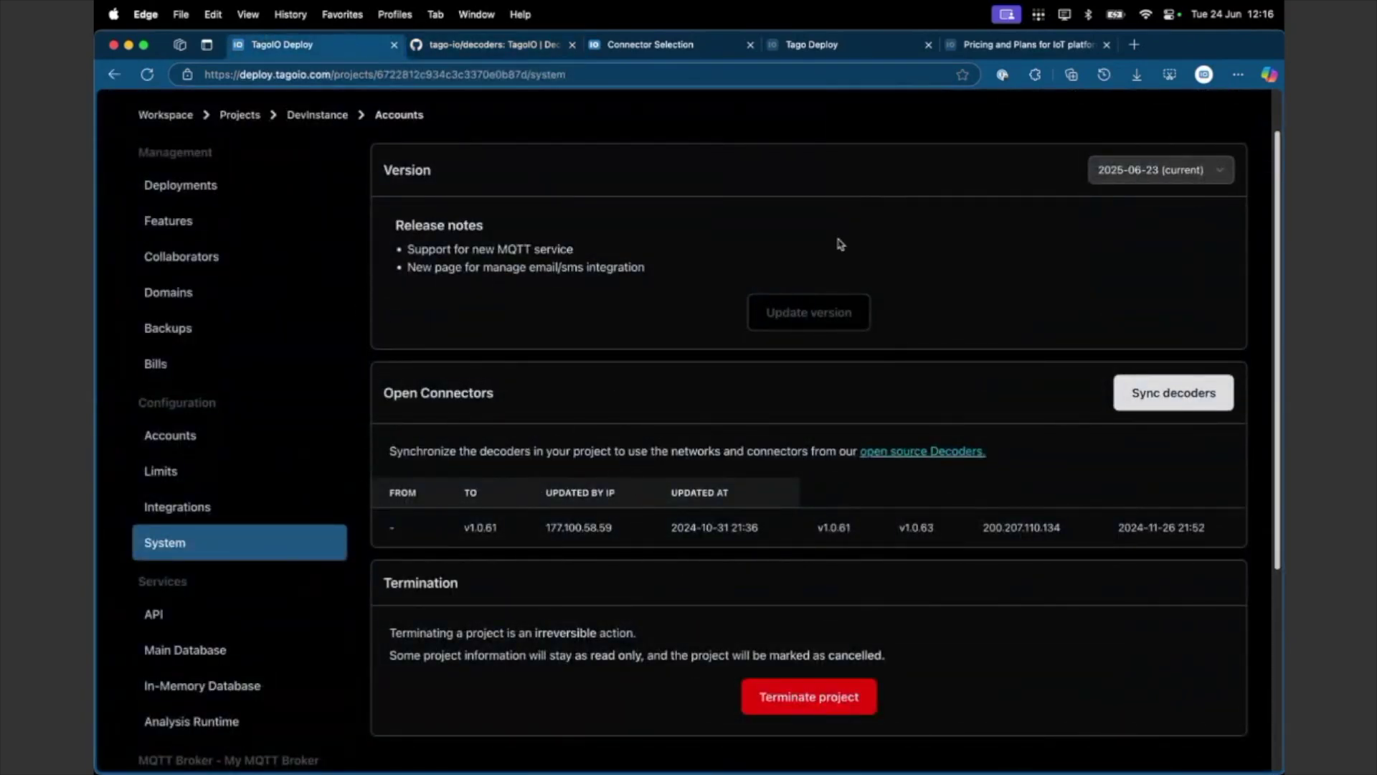
left_click(1146, 170)
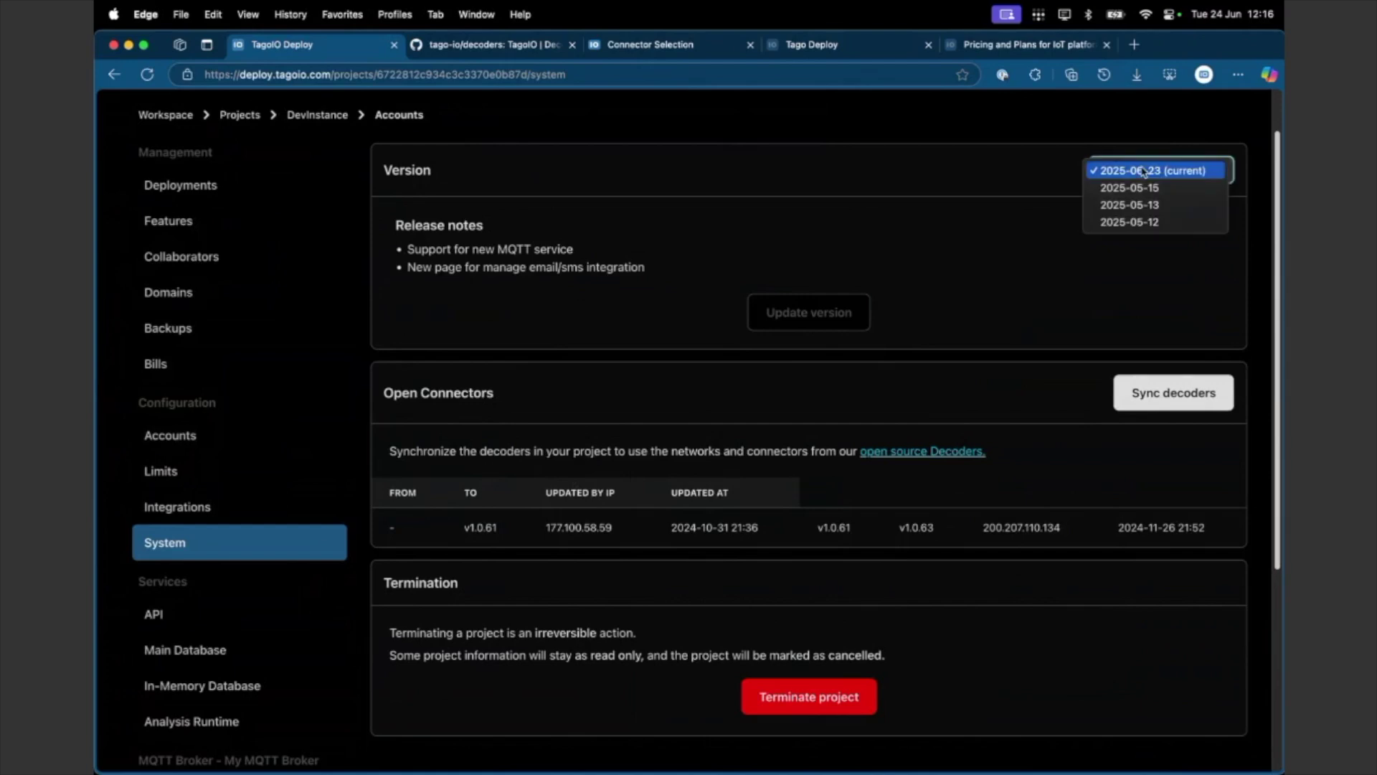
left_click(934, 239)
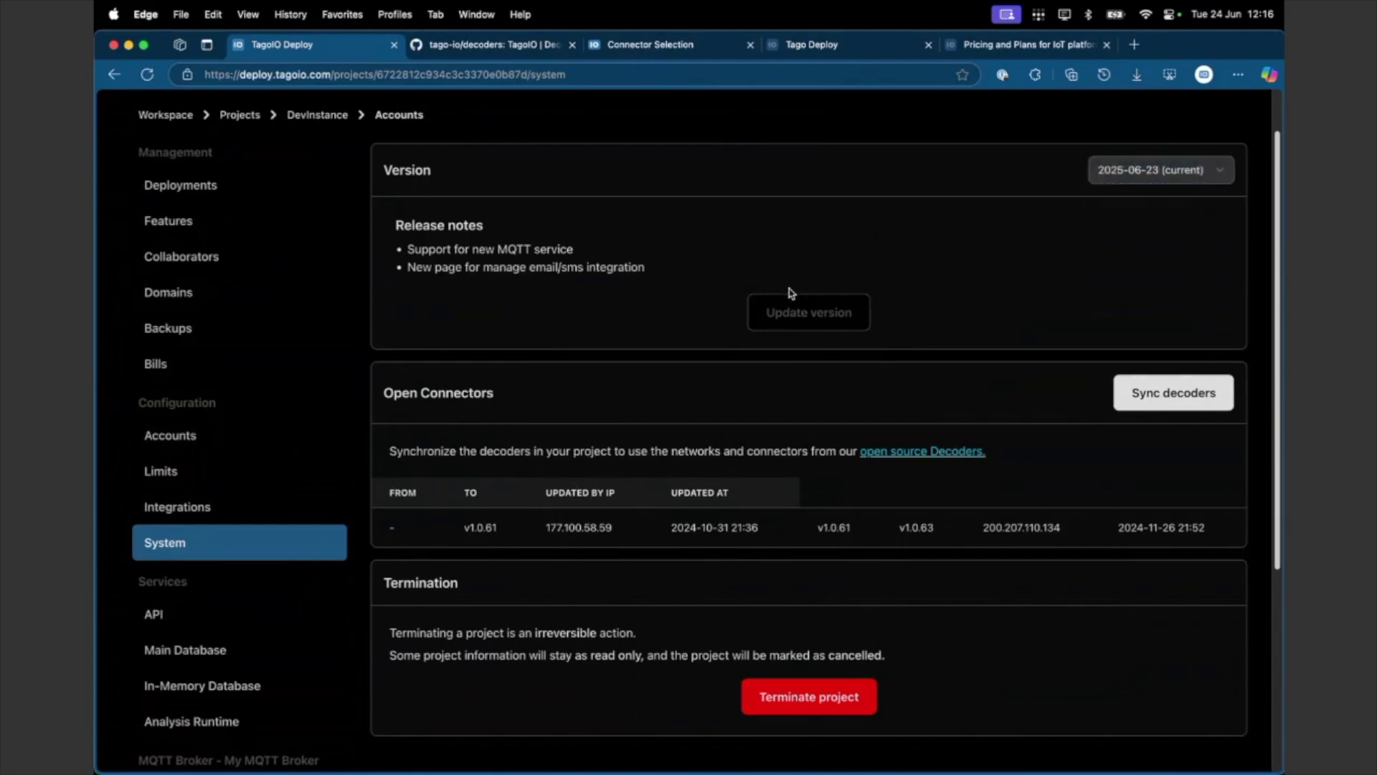
scroll(791, 293, "up", 2)
scroll(791, 293, "up", 1)
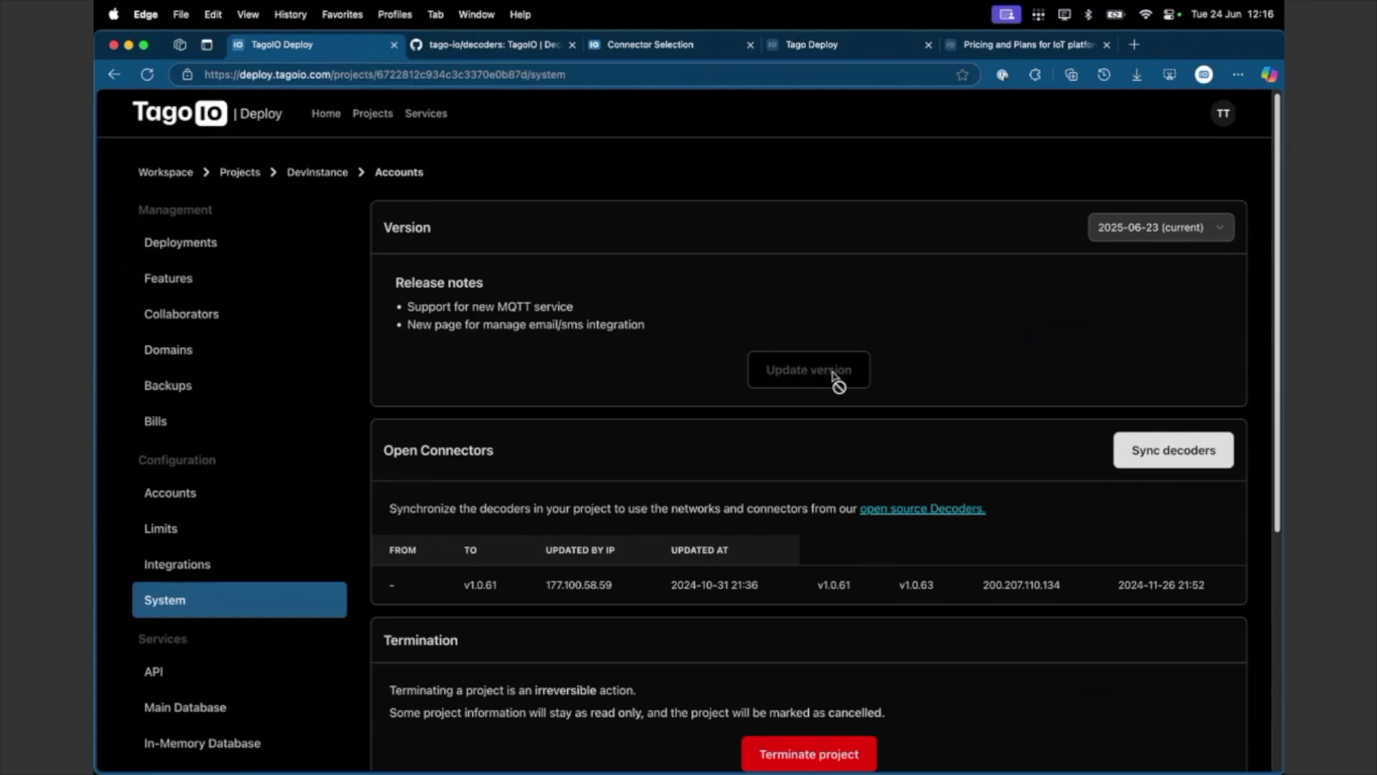
left_click(1113, 225)
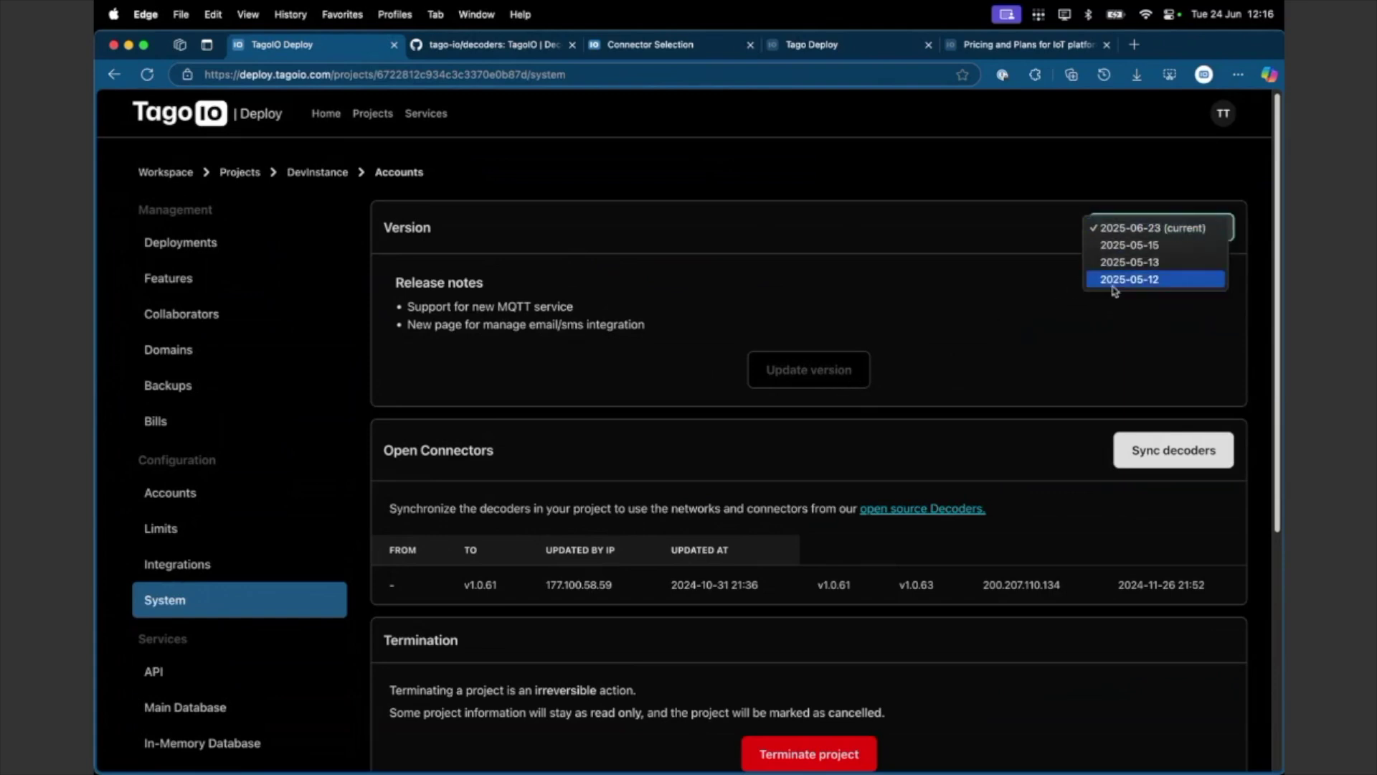
left_click(1103, 228)
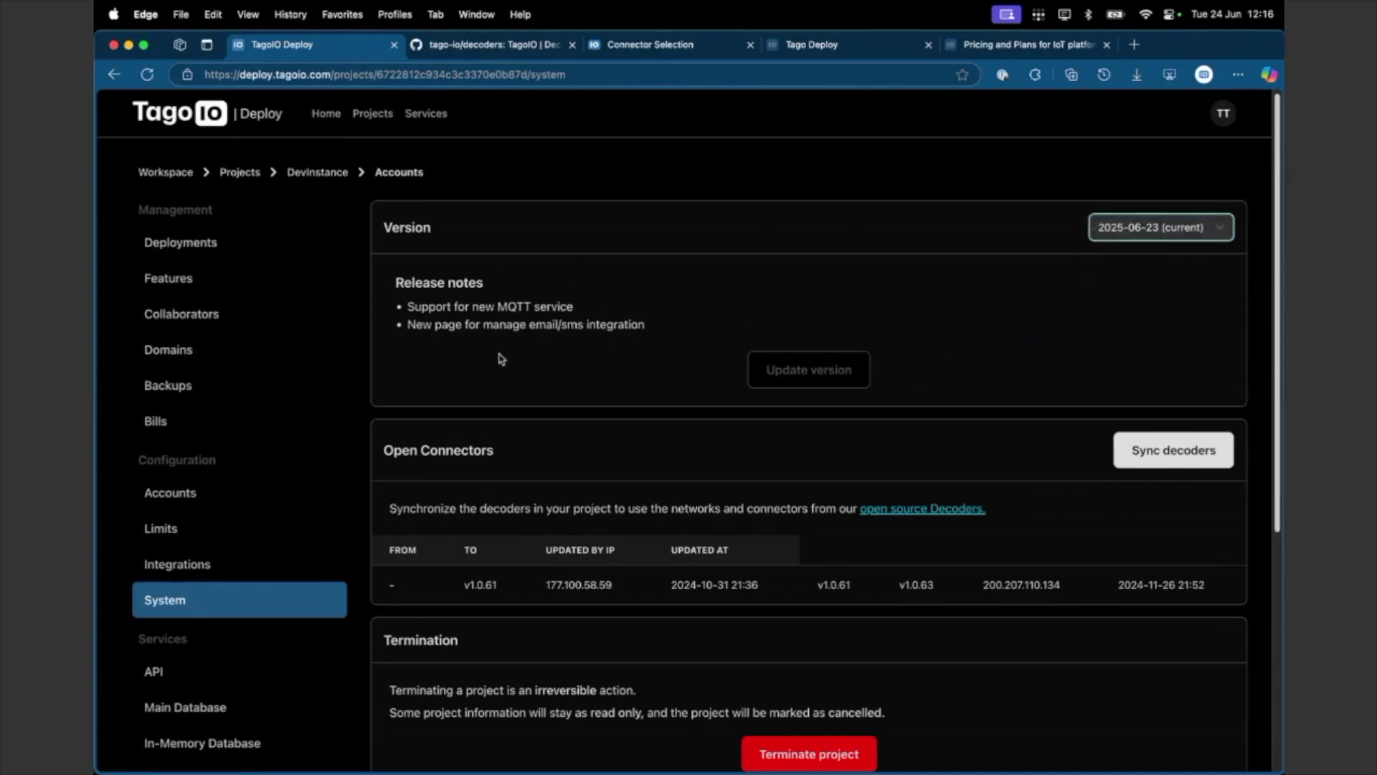
scroll(269, 637, "down", 3)
scroll(266, 638, "up", 3)
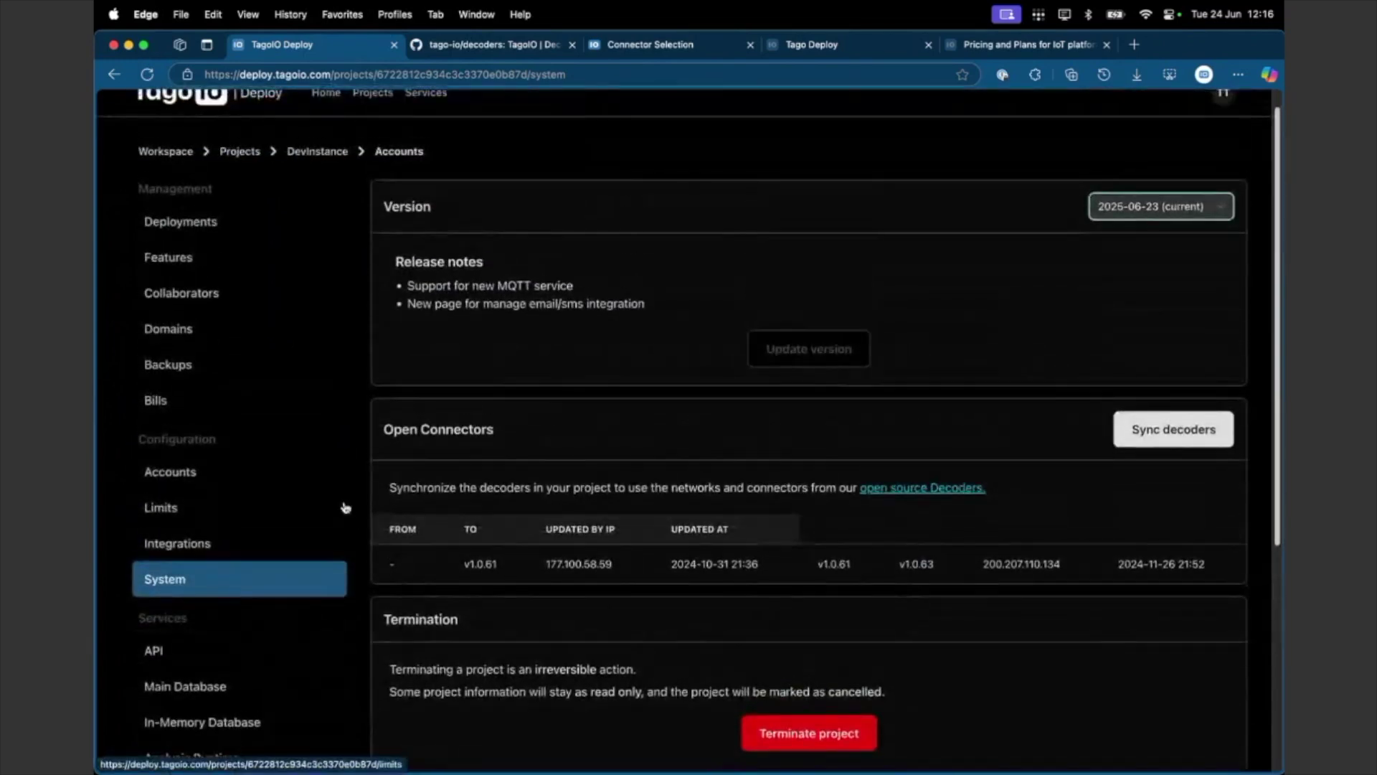
scroll(344, 507, "up", 1)
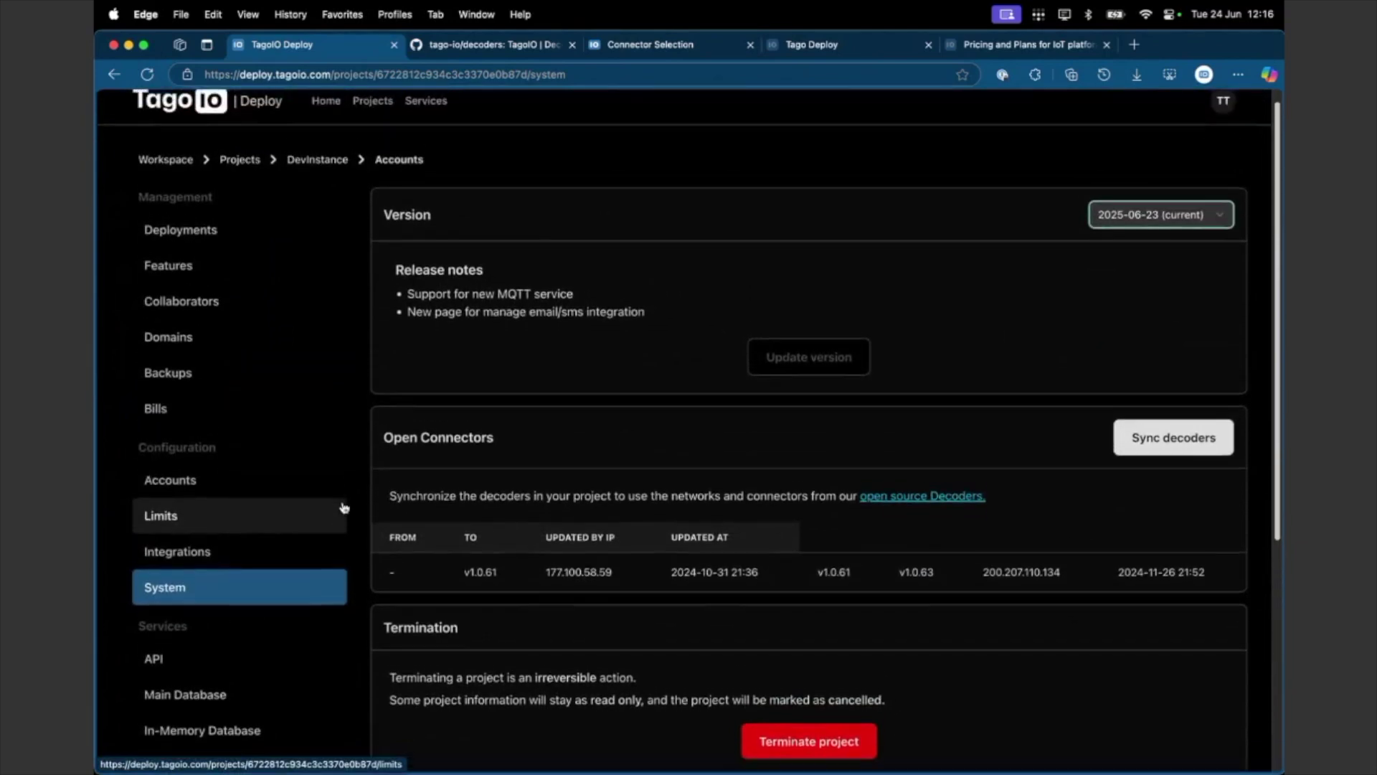
- View the project's Features list and open it for editing in the simplified view
left_click(293, 278)
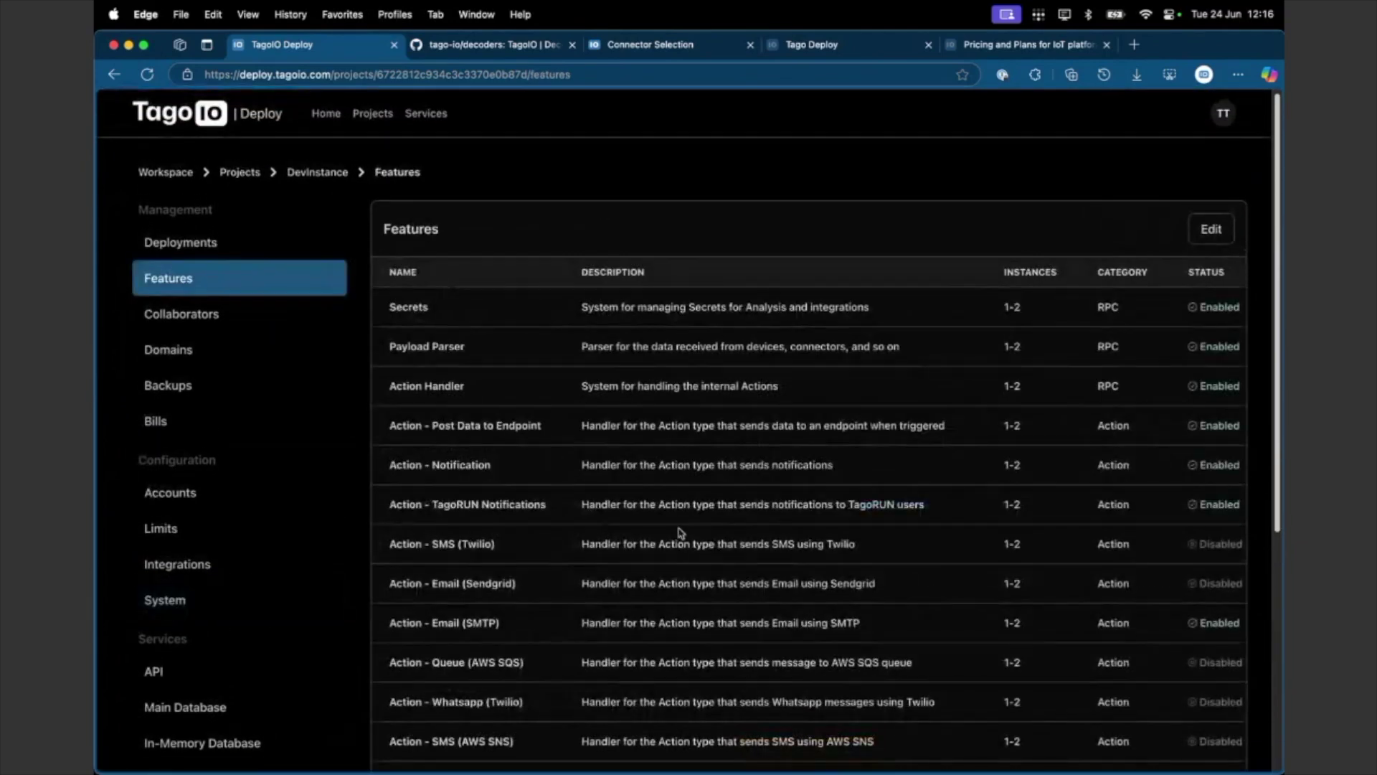
scroll(665, 427, "down", 5)
scroll(664, 427, "up", 3)
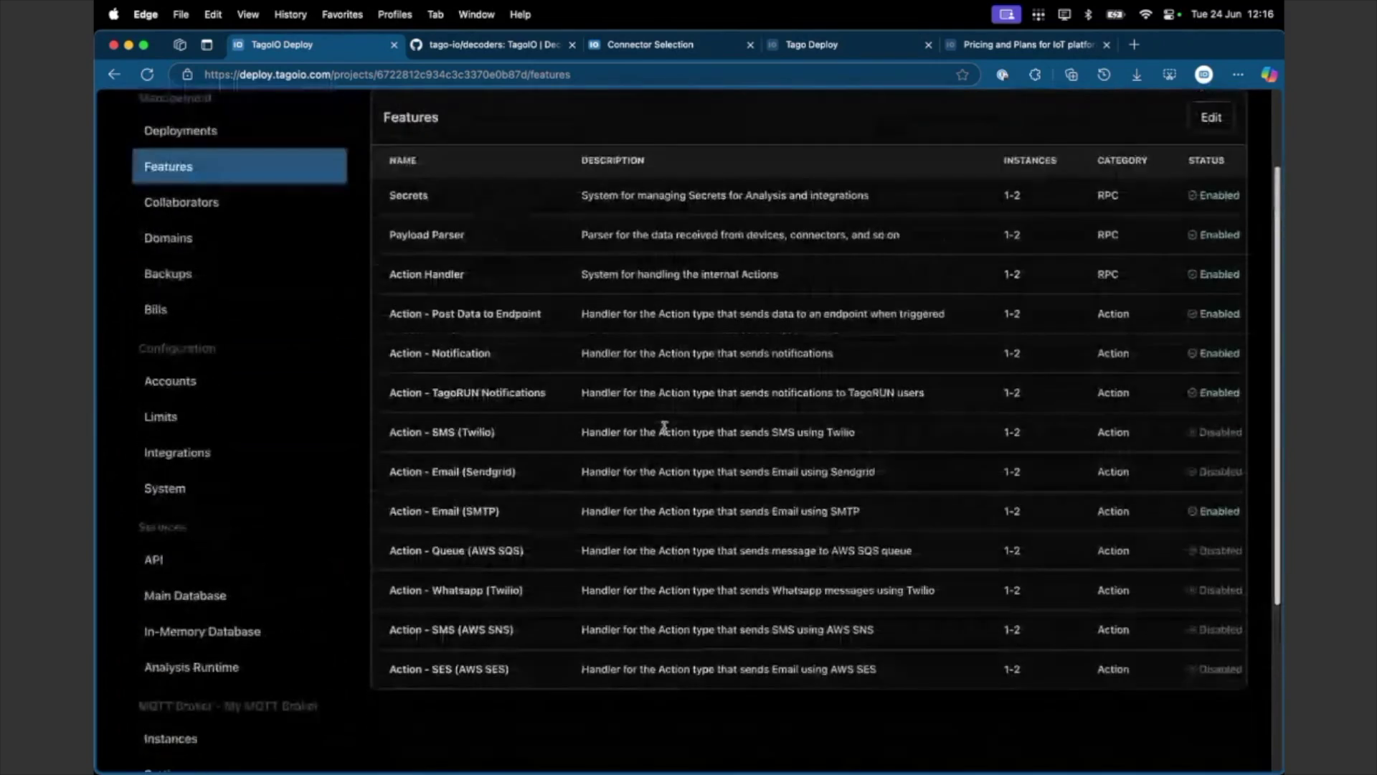
scroll(664, 427, "up", 1)
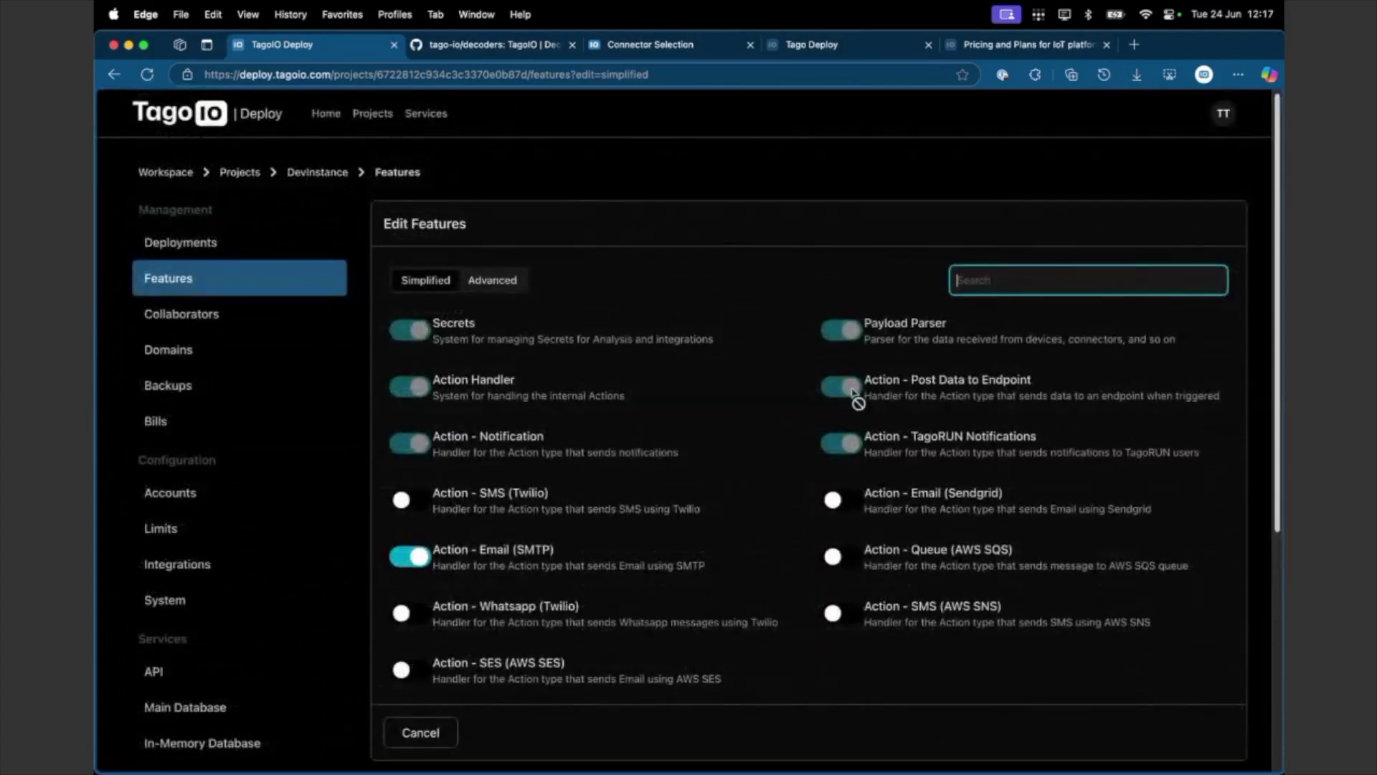
- Try switching the Email (Sendgrid), Queue (AWS SQS) and SMS (AWS SNS) actions on and back off
left_click(835, 502)
left_click(836, 502)
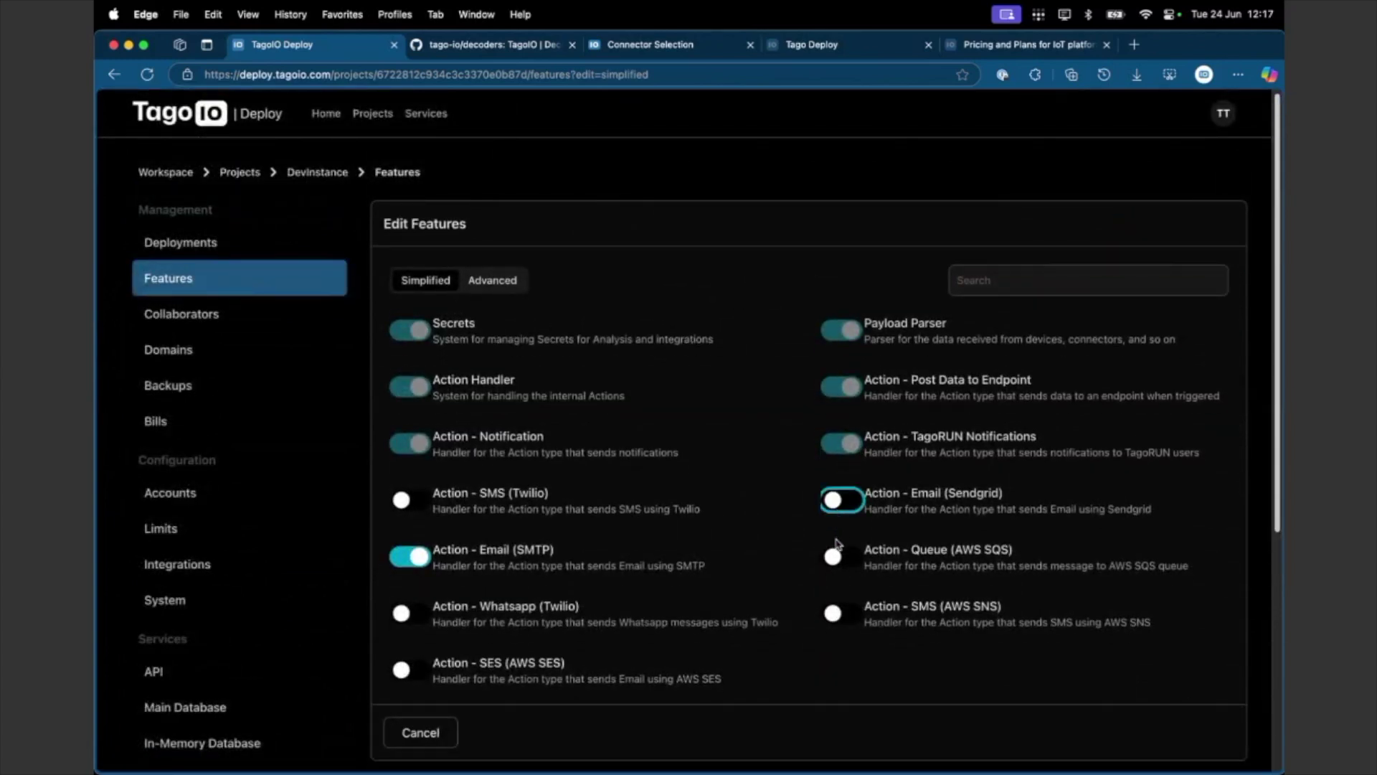
left_click(837, 553)
left_click(837, 561)
left_click(835, 612)
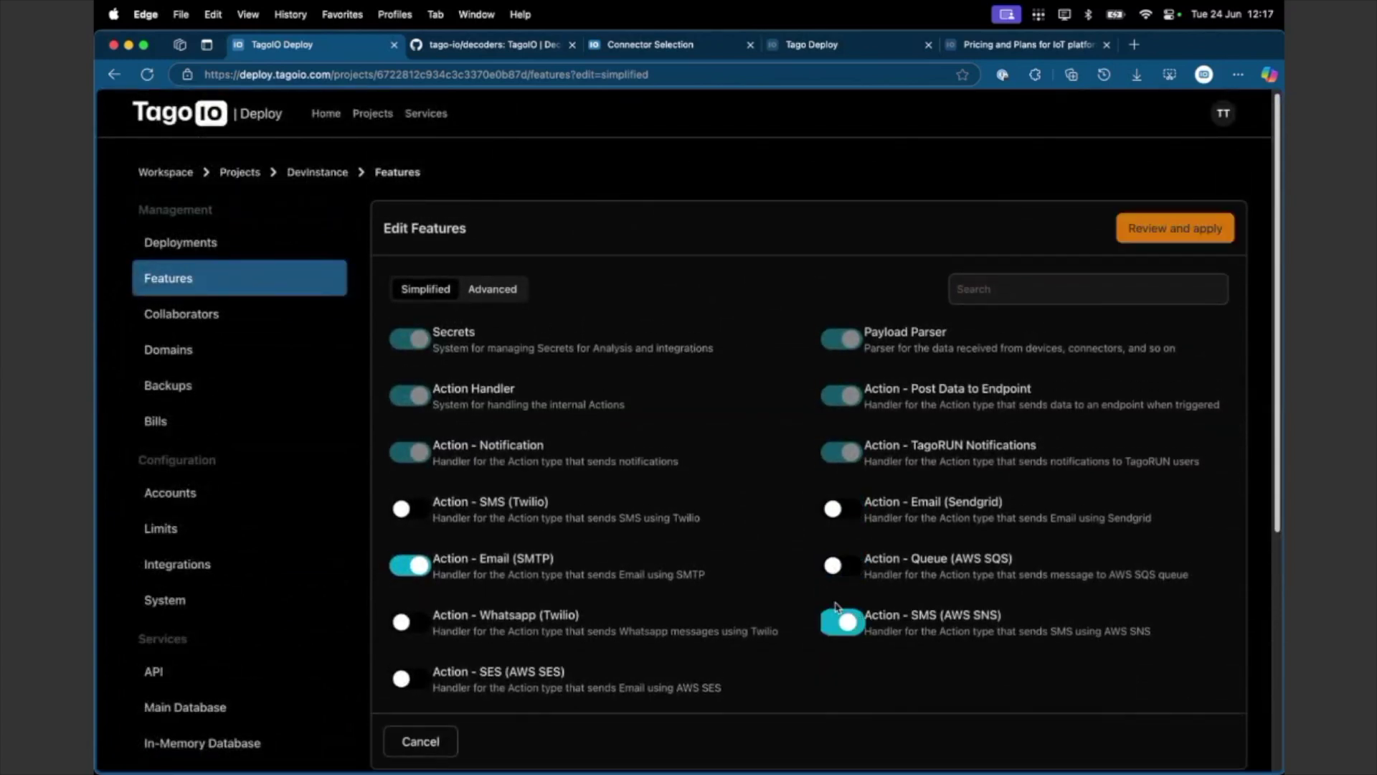
left_click(836, 613)
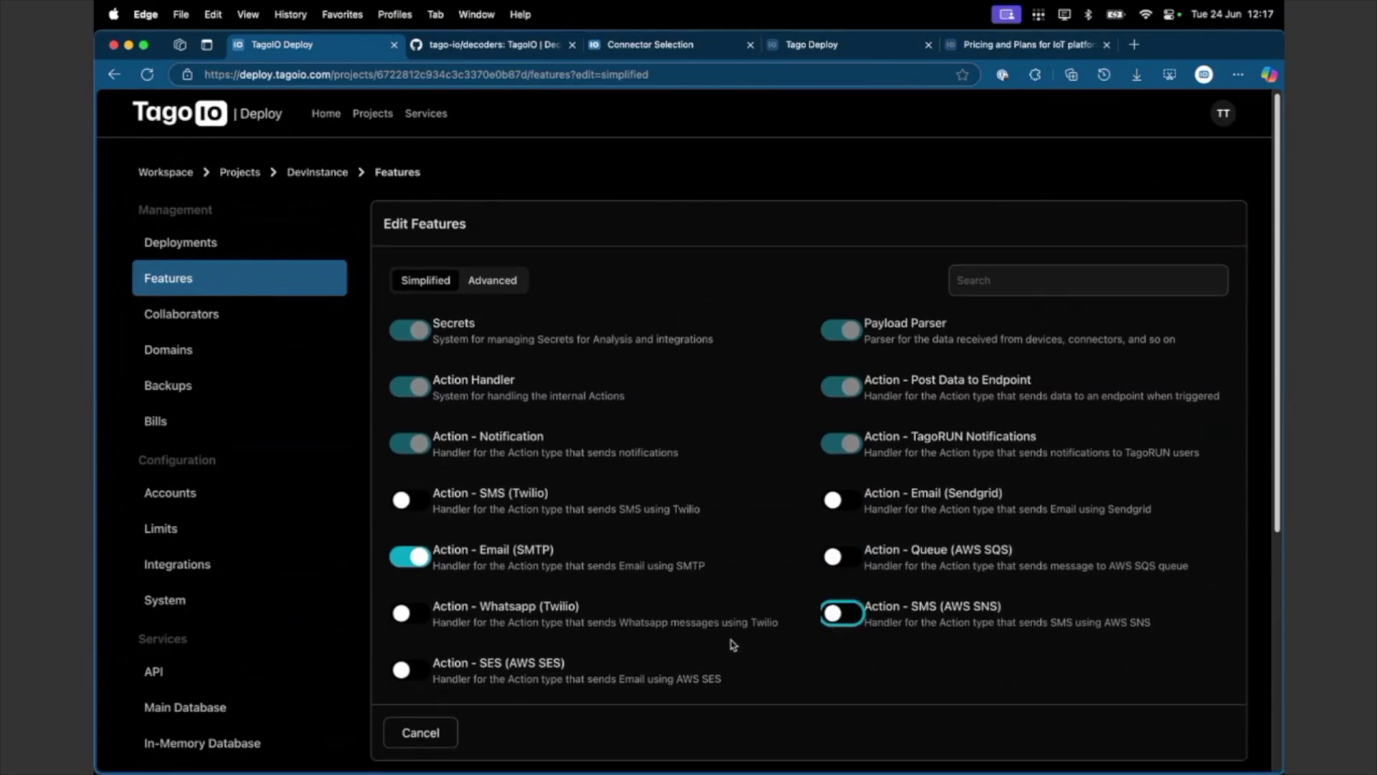
- Show the features in the advanced view and examine the minimum and maximum instances of each one
scroll(733, 638, "down", 1)
scroll(733, 637, "down", 2)
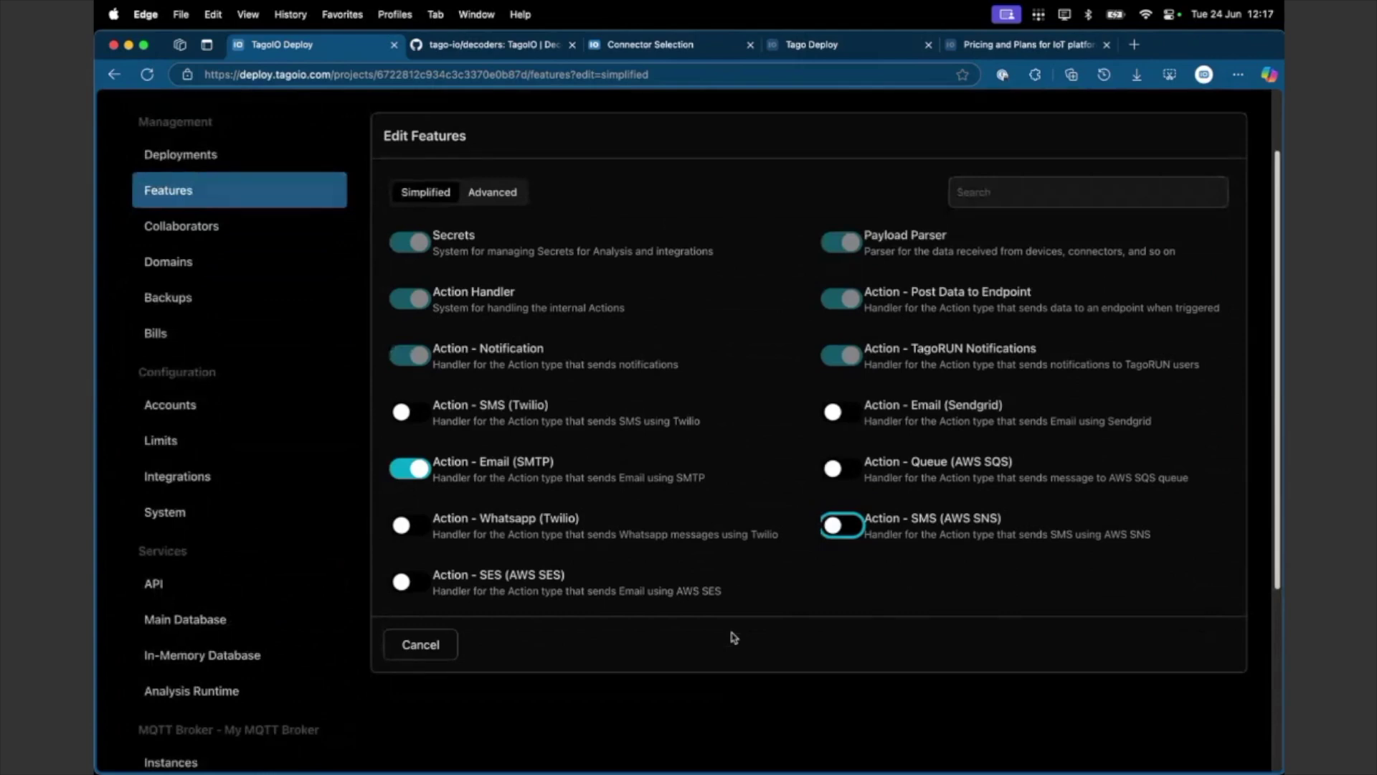
left_click(490, 193)
scroll(547, 394, "down", 5)
scroll(547, 389, "up", 3)
scroll(935, 391, "down", 3)
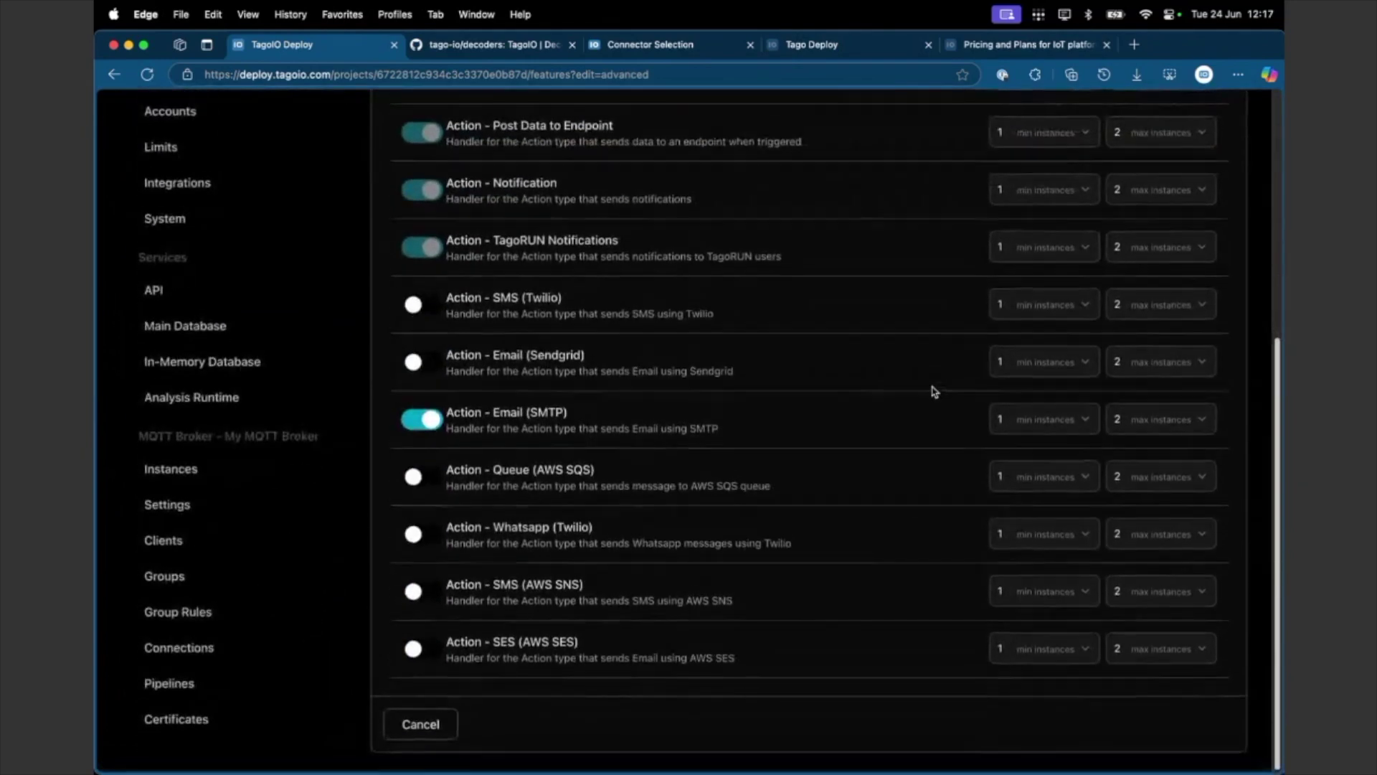
scroll(935, 391, "up", 2)
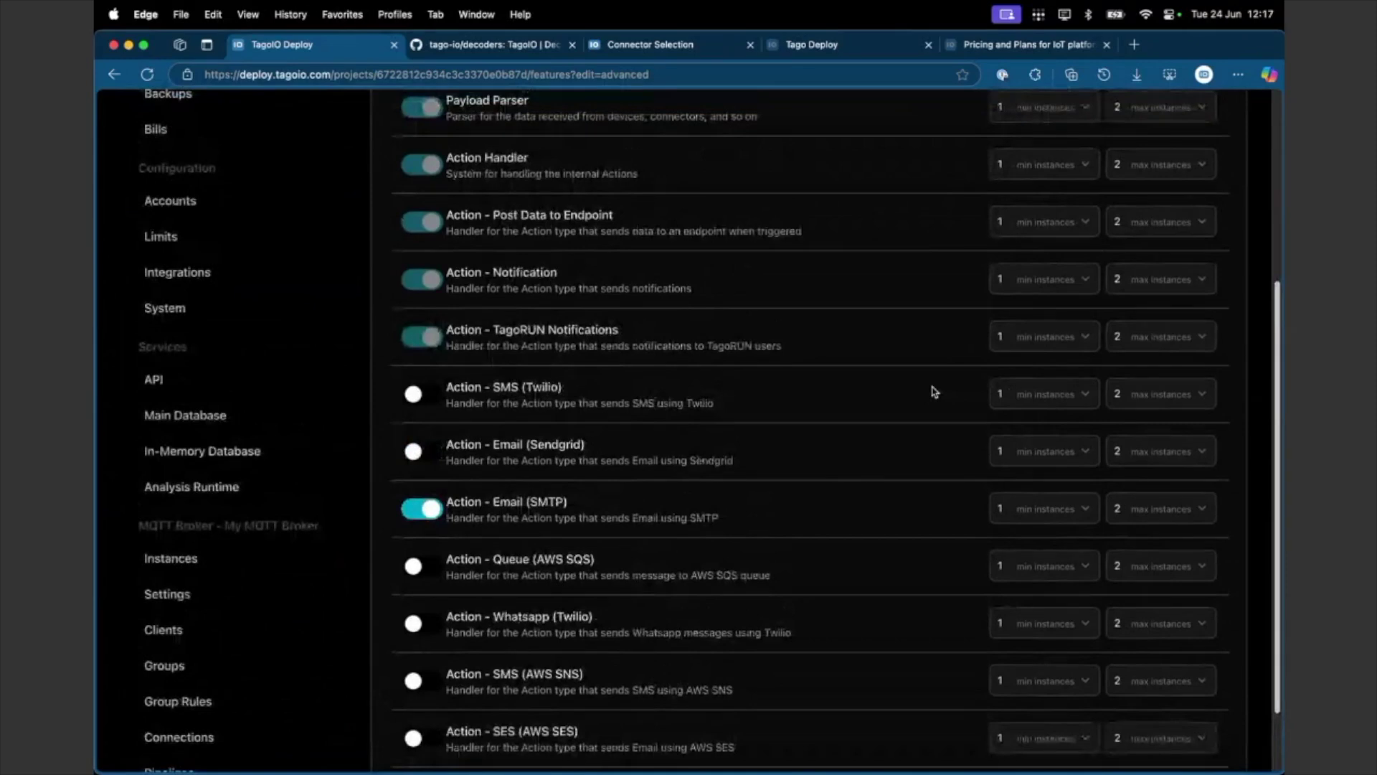
scroll(934, 391, "up", 3)
scroll(935, 391, "down", 3)
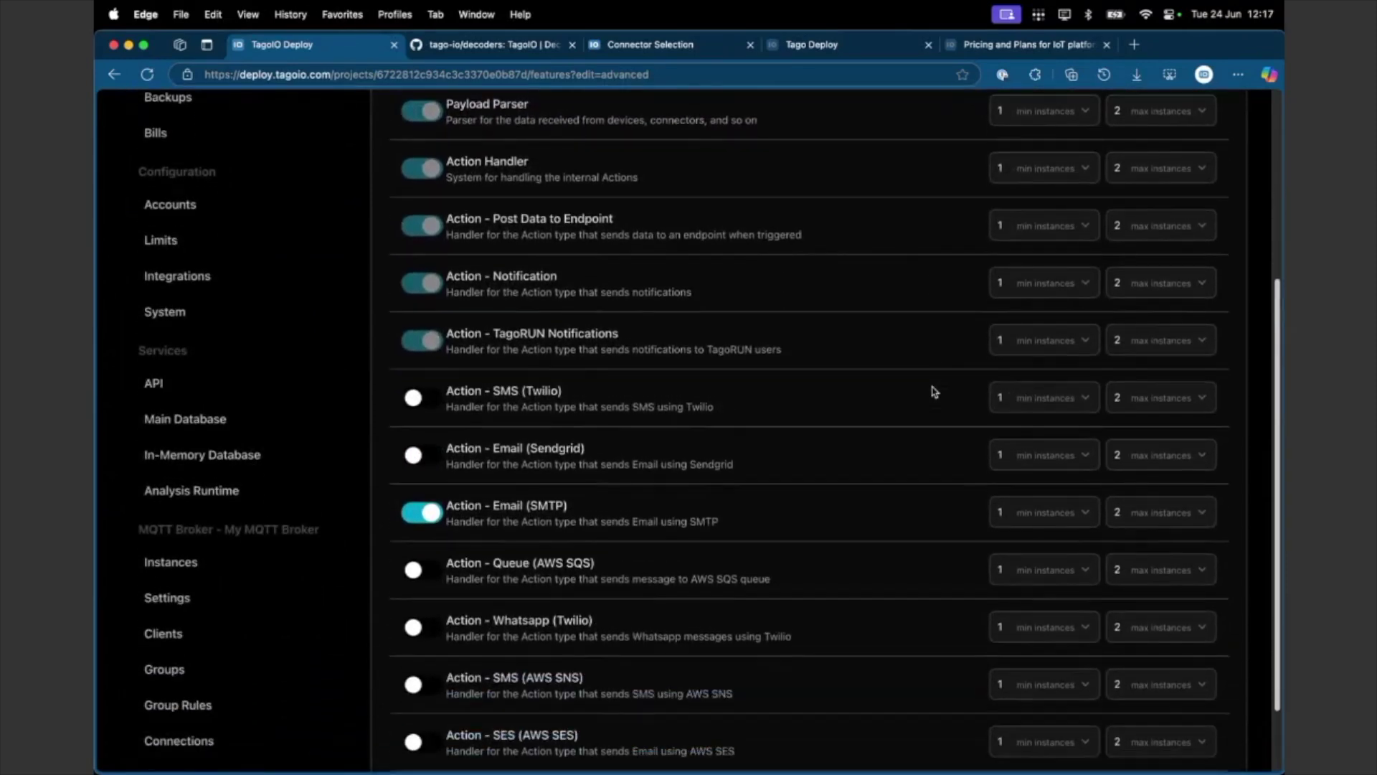
scroll(935, 391, "down", 2)
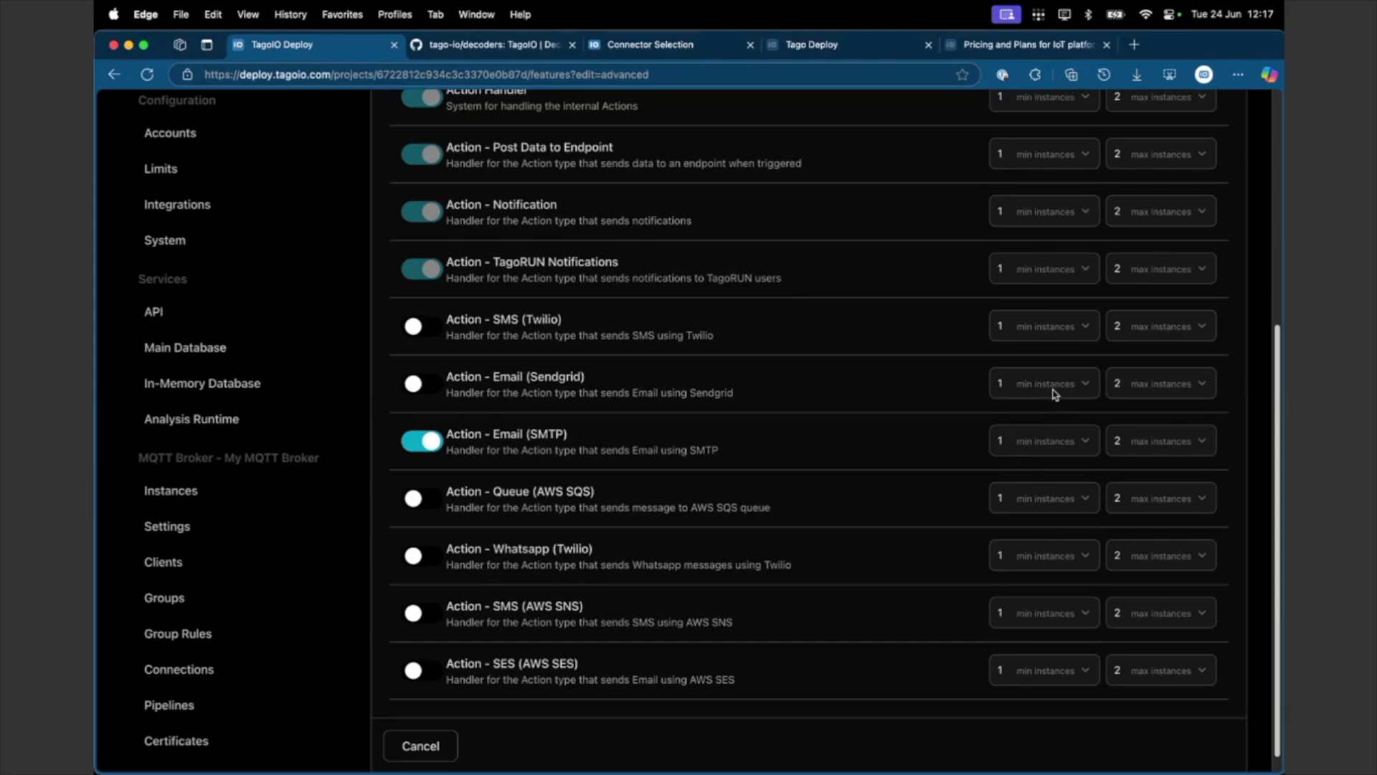
- Look at the selectable minimum instance counts for the Email (SMTP) action and keep it at 1
left_click(1054, 393)
left_click(953, 401)
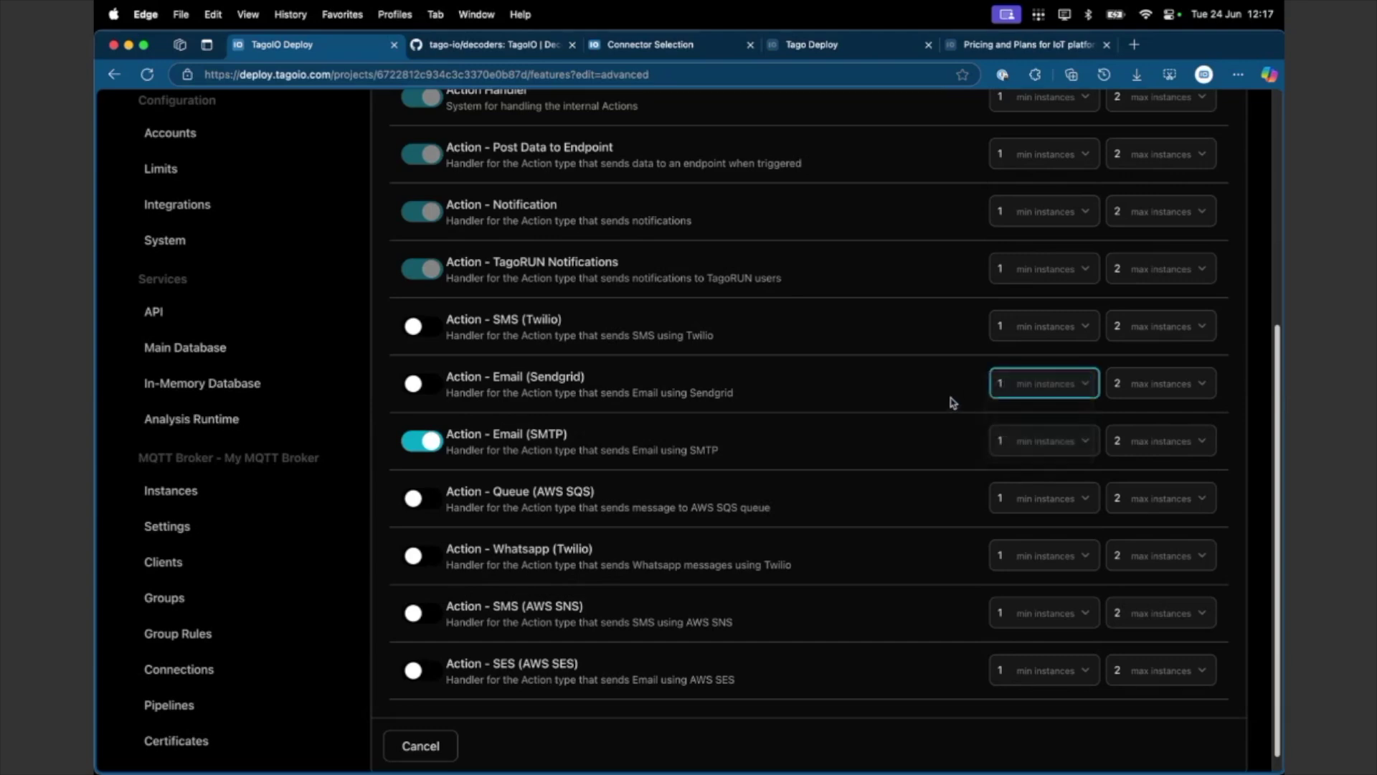
left_click(1053, 452)
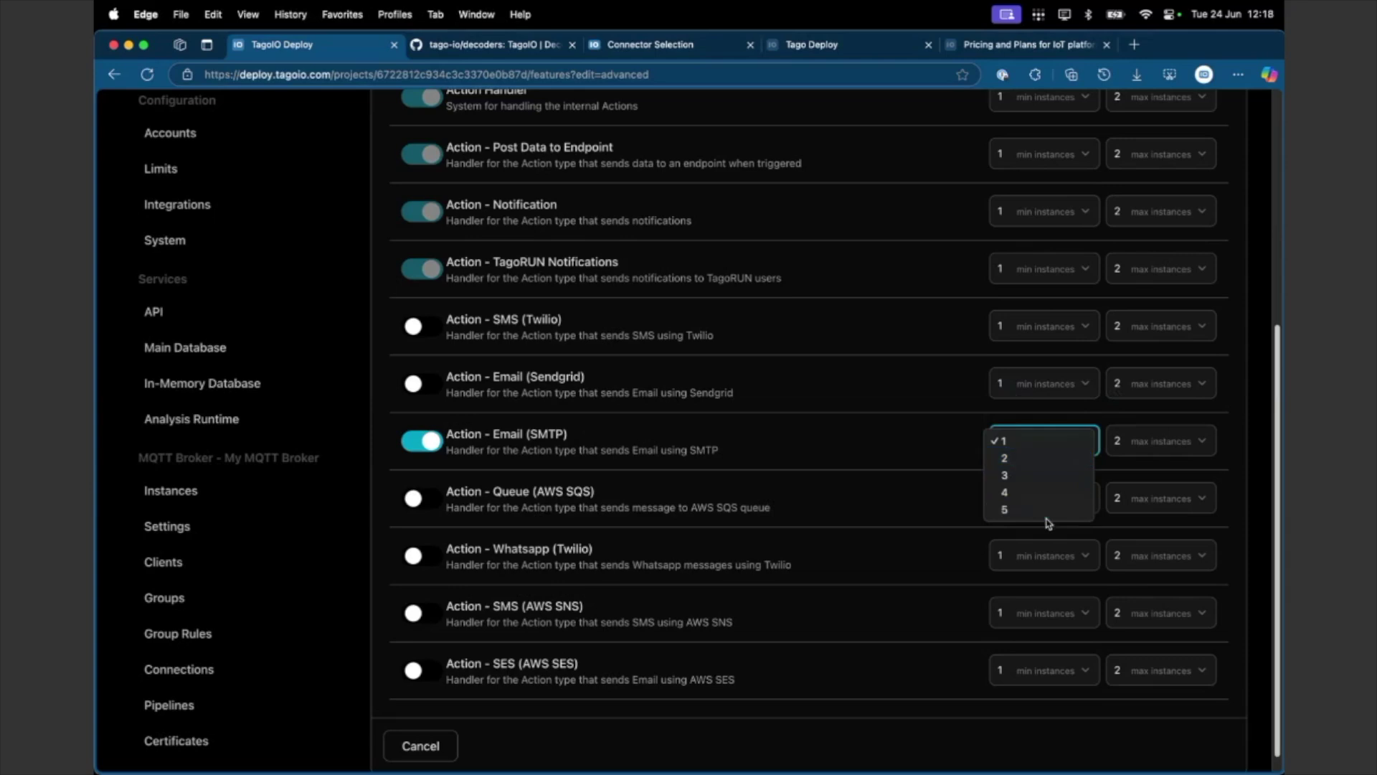
left_click(985, 472)
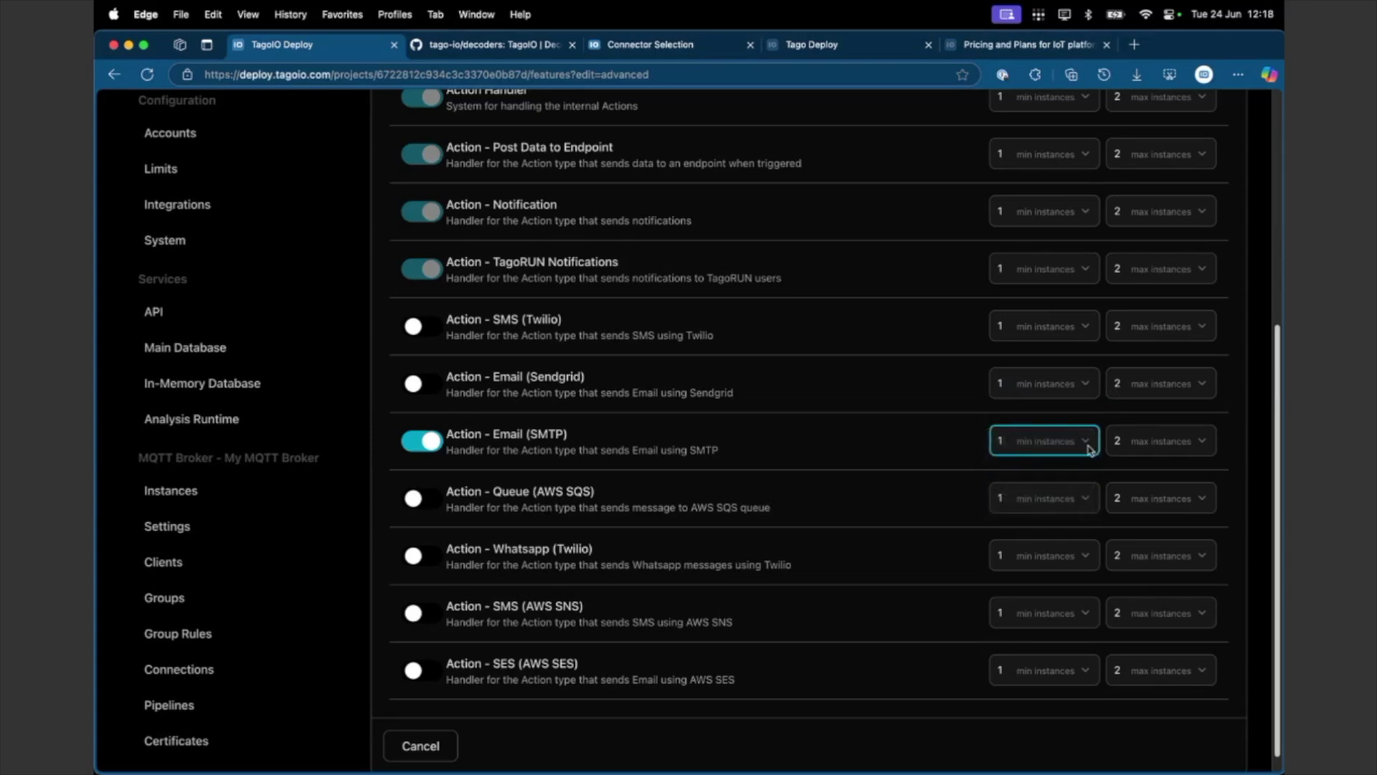
left_click(1113, 445)
left_click(962, 455)
left_click(1025, 454)
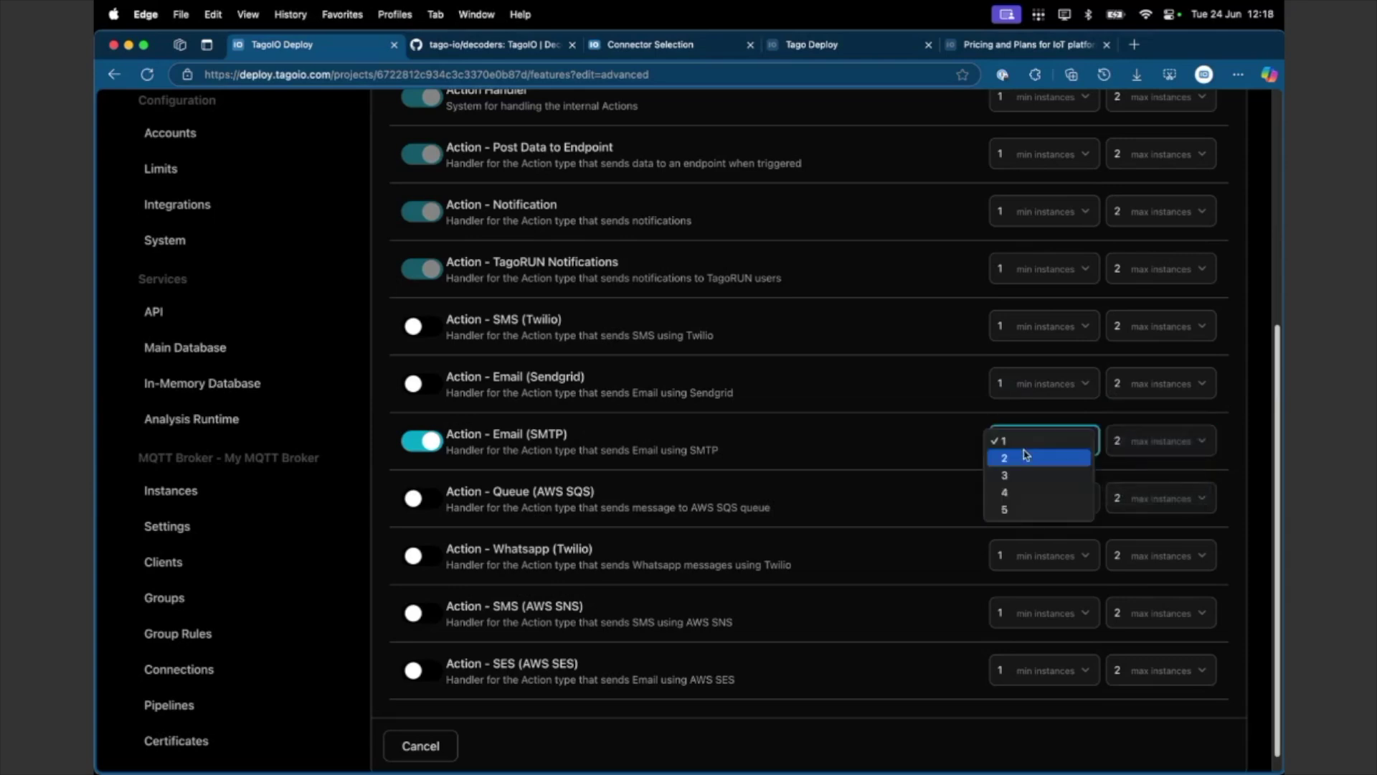
left_click(951, 477)
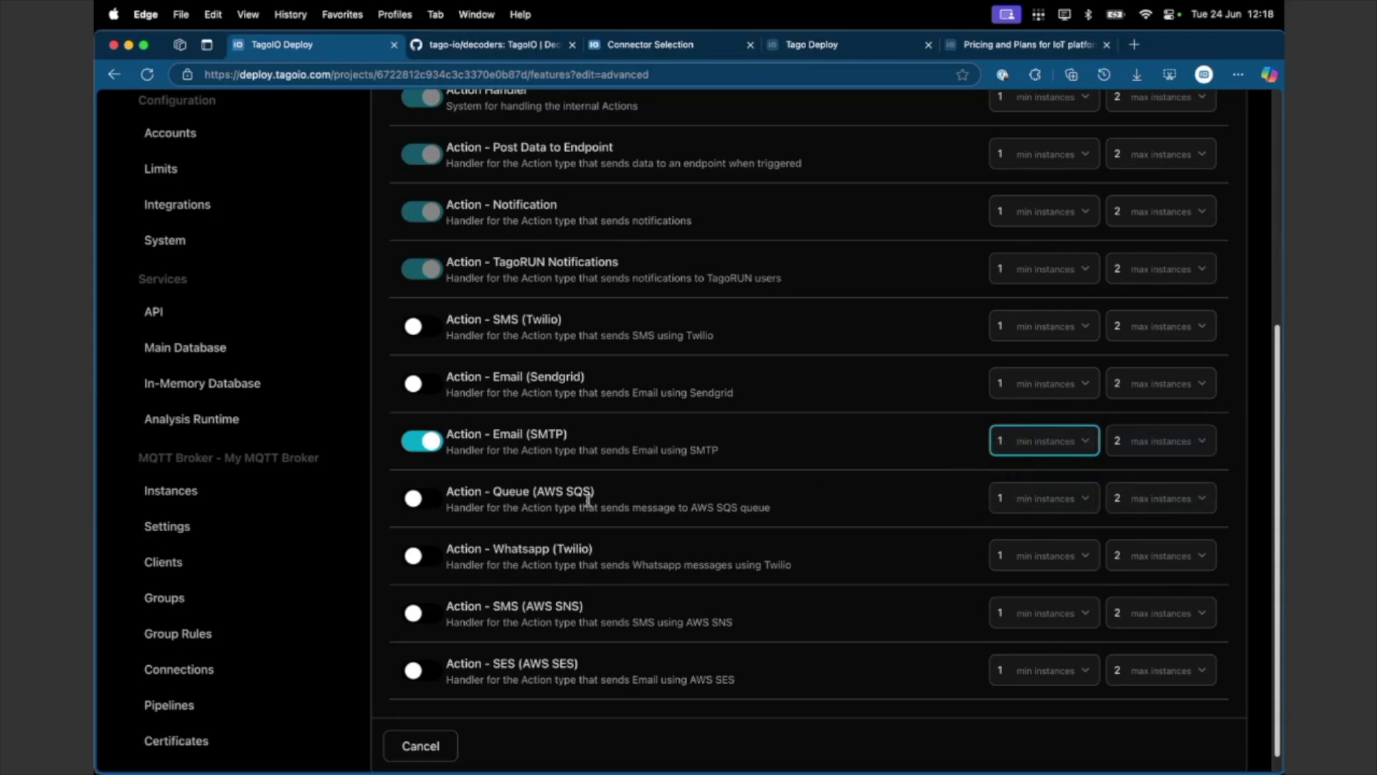
- Leave feature editing without applying anything and view the project's collaborators
scroll(588, 499, "down", 1)
scroll(588, 495, "up", 3)
scroll(588, 495, "down", 3)
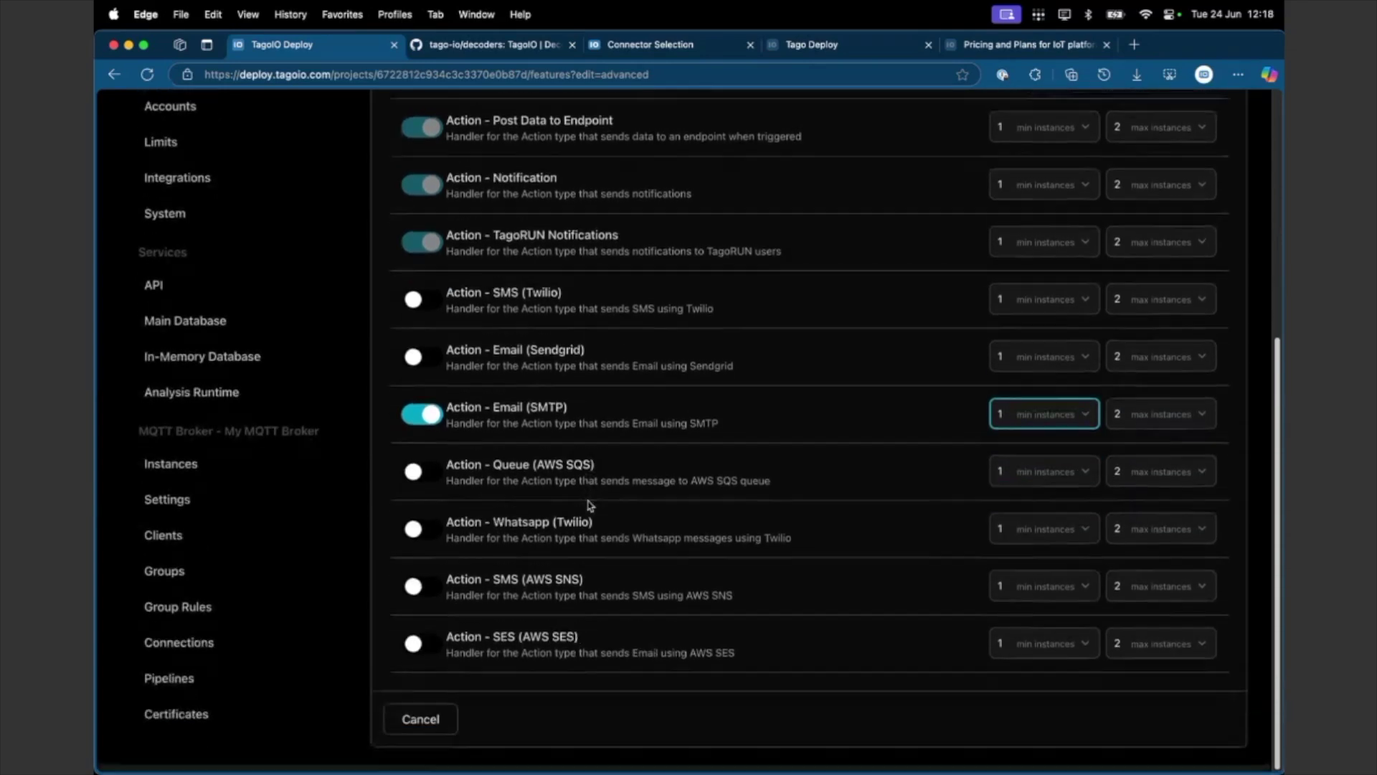
left_click(431, 727)
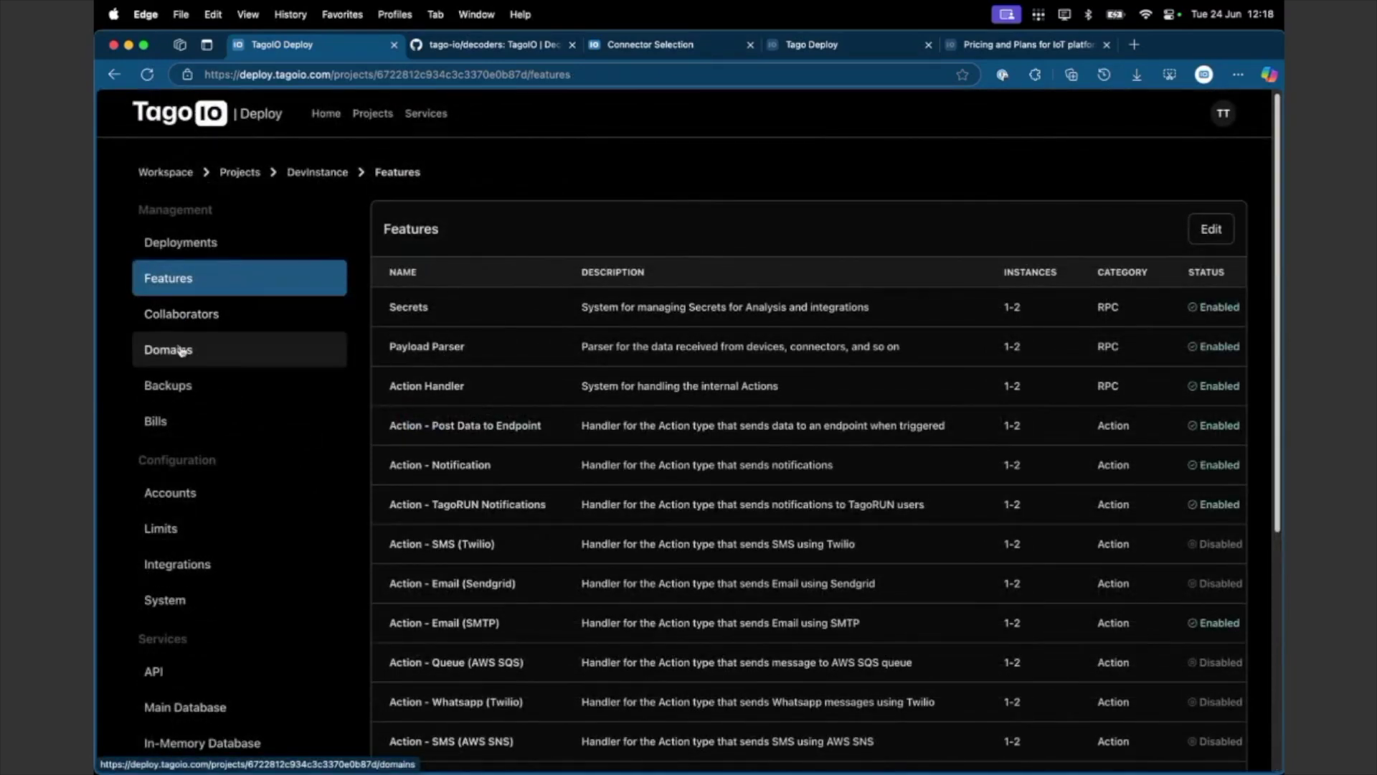
left_click(228, 327)
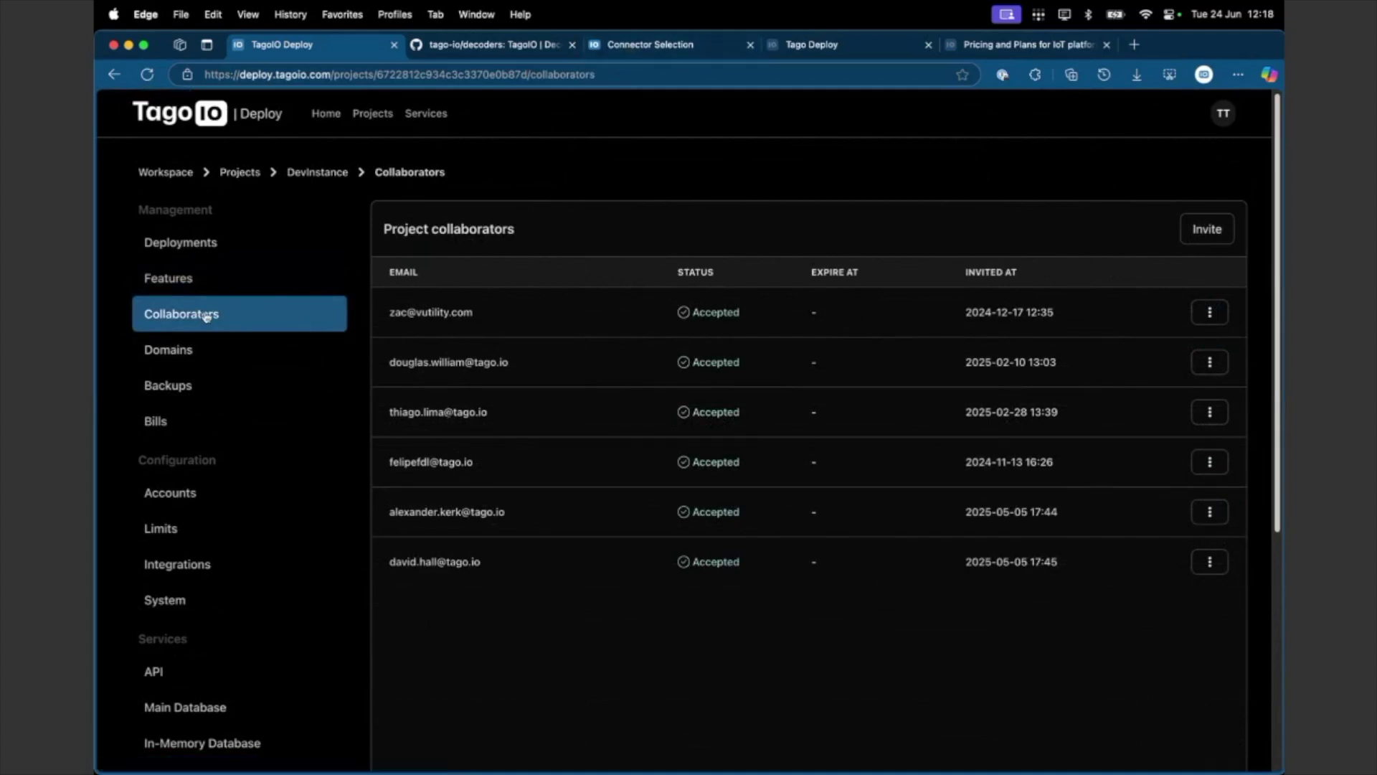
- Look at the form for inviting a project collaborator and close it without sending an invitation
left_click(1228, 233)
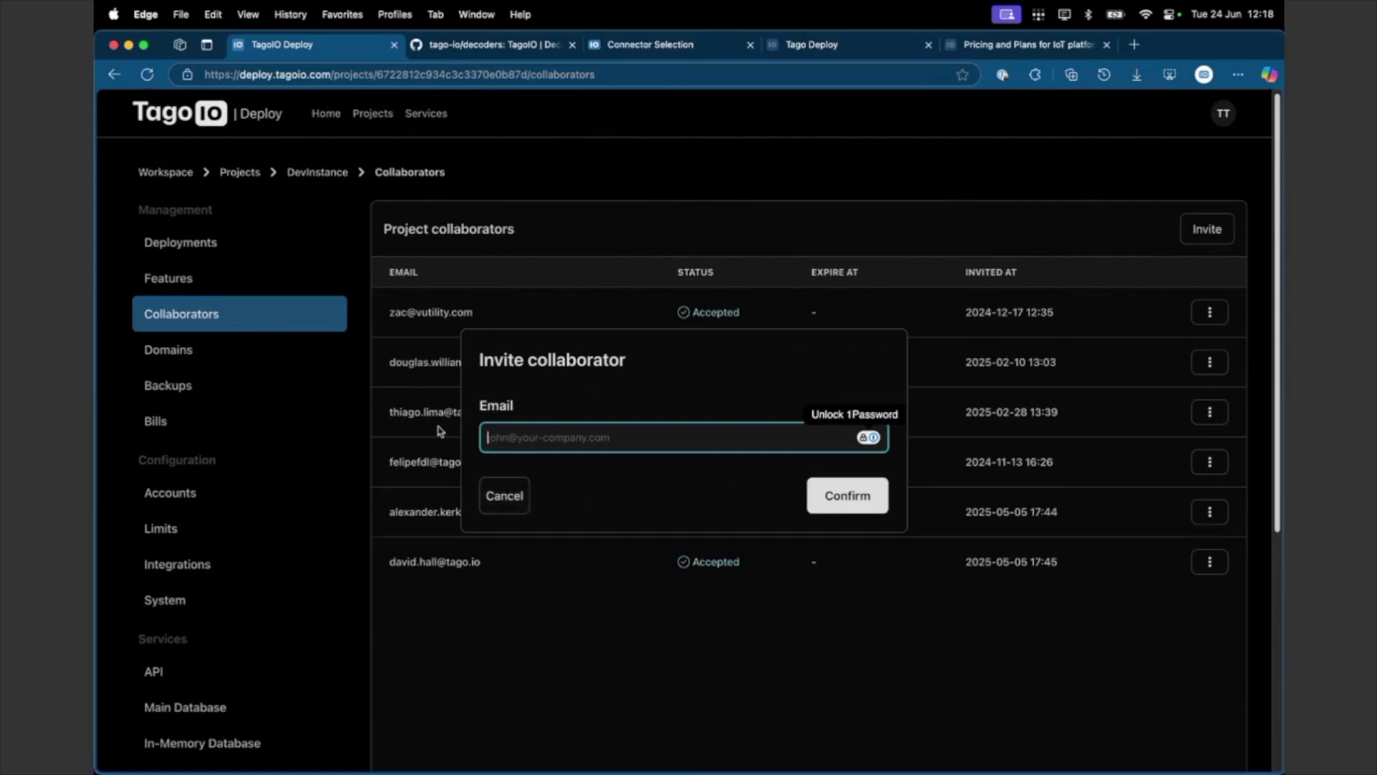
scroll(445, 437, "down", 1)
scroll(446, 436, "up", 1)
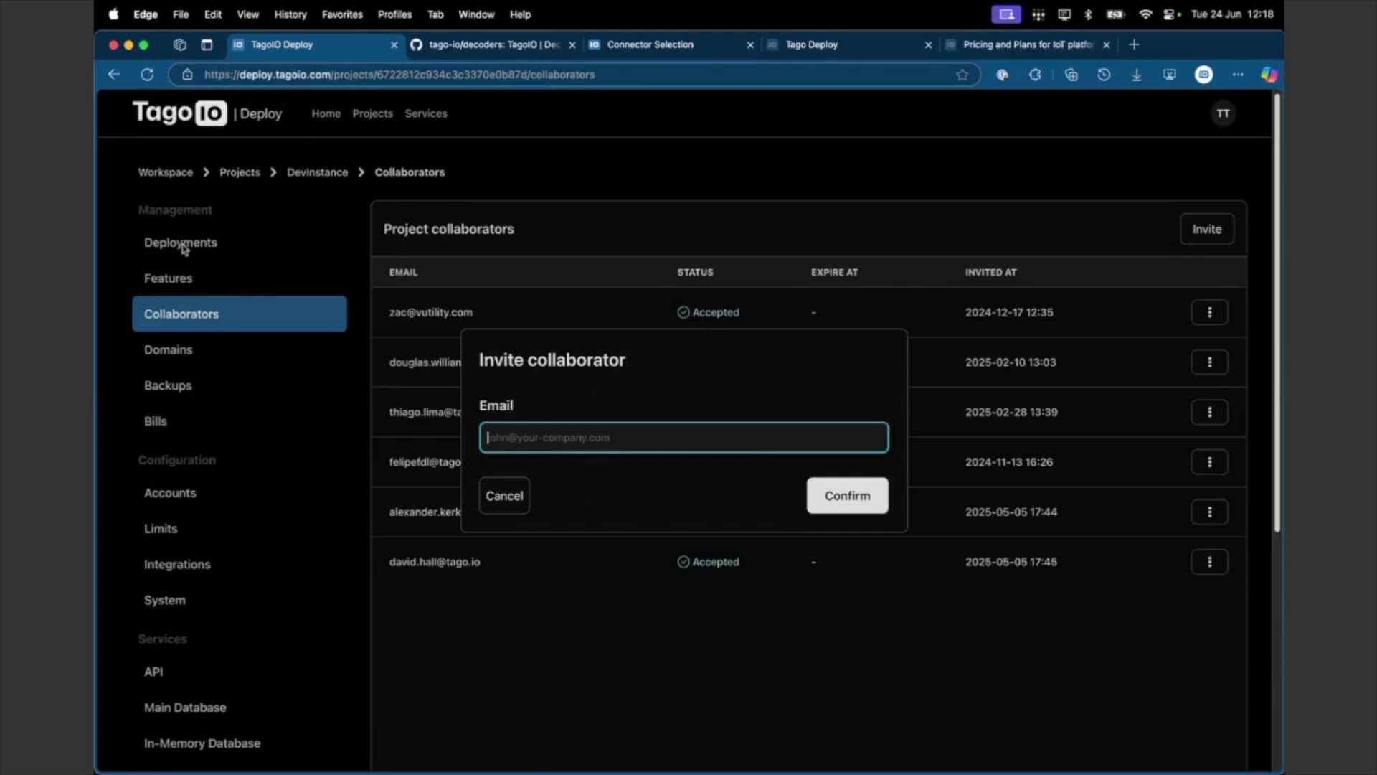
scroll(237, 366, "down", 2)
scroll(237, 372, "up", 2)
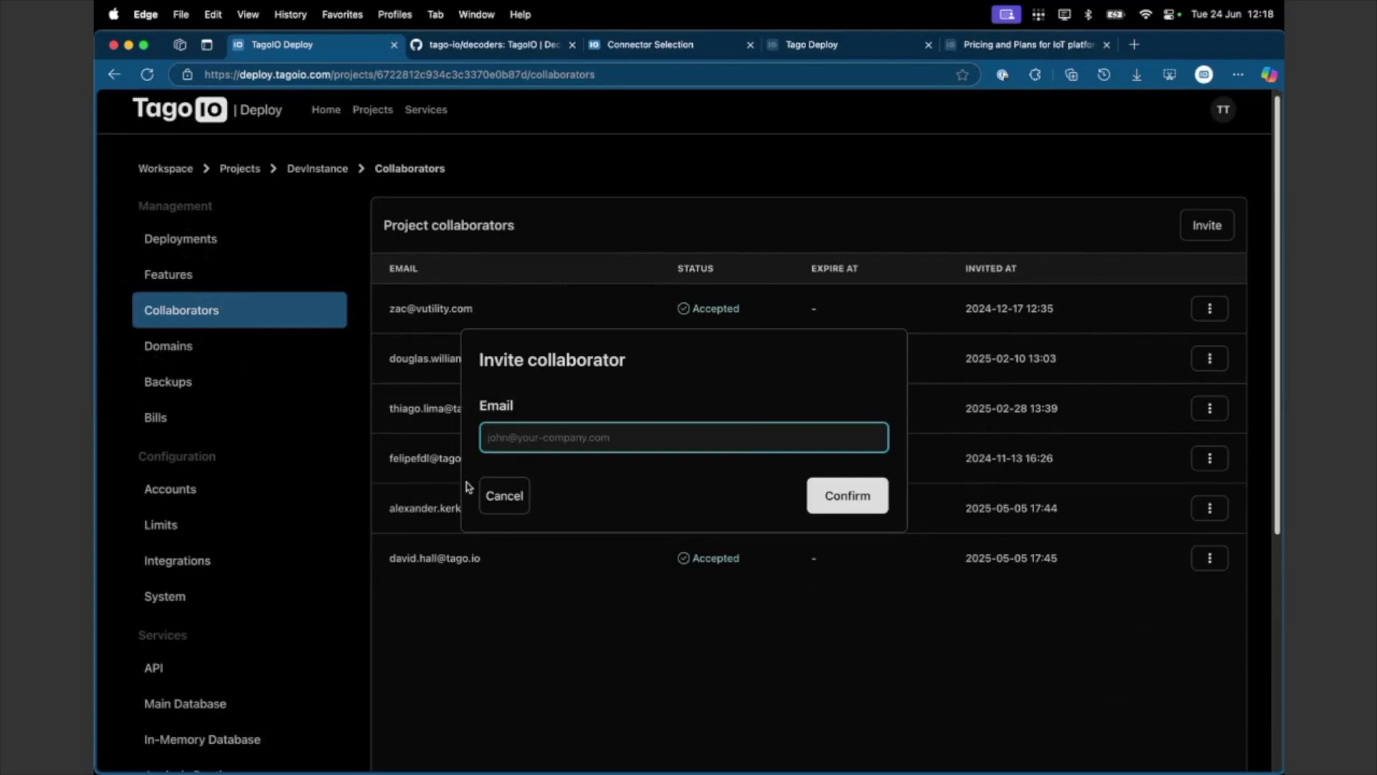
left_click(505, 495)
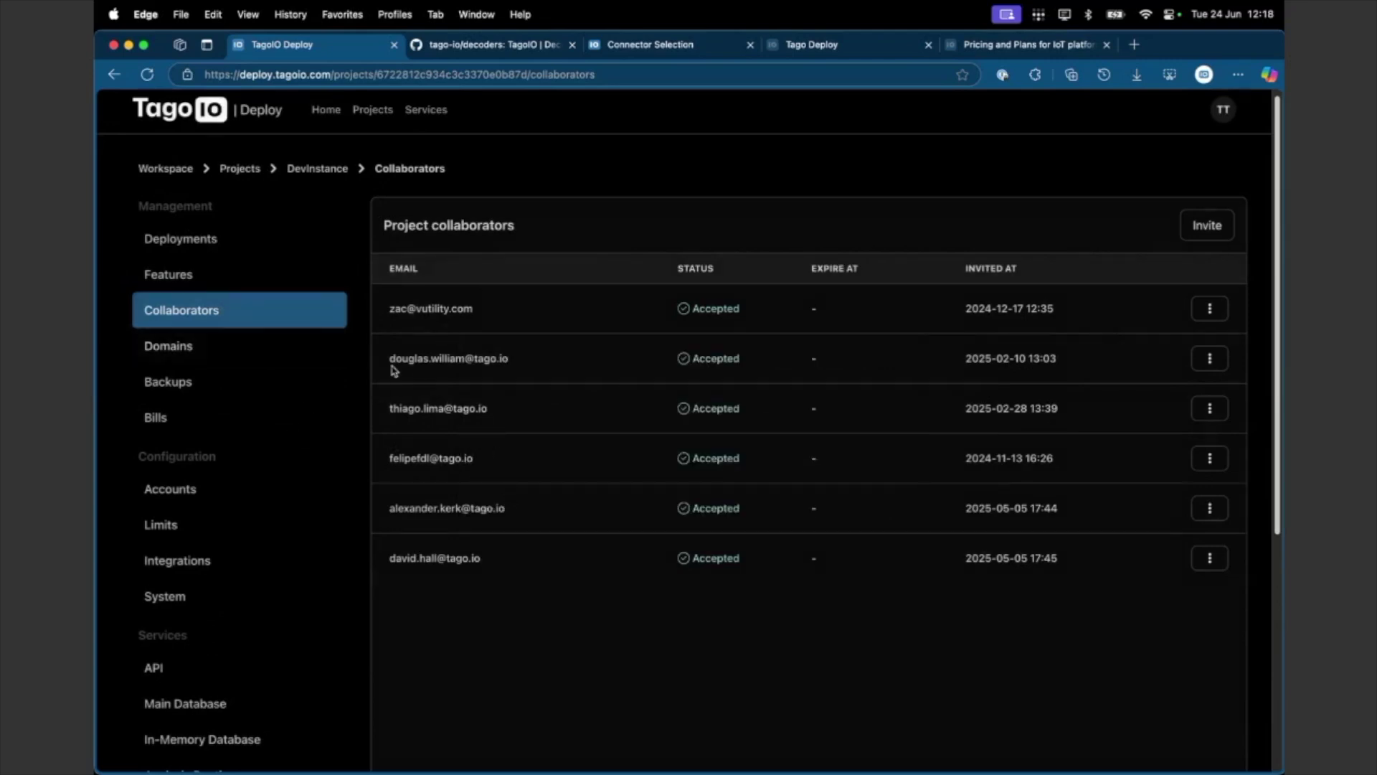
- View the project's accounts and bring up the form for creating a new account
left_click(187, 353)
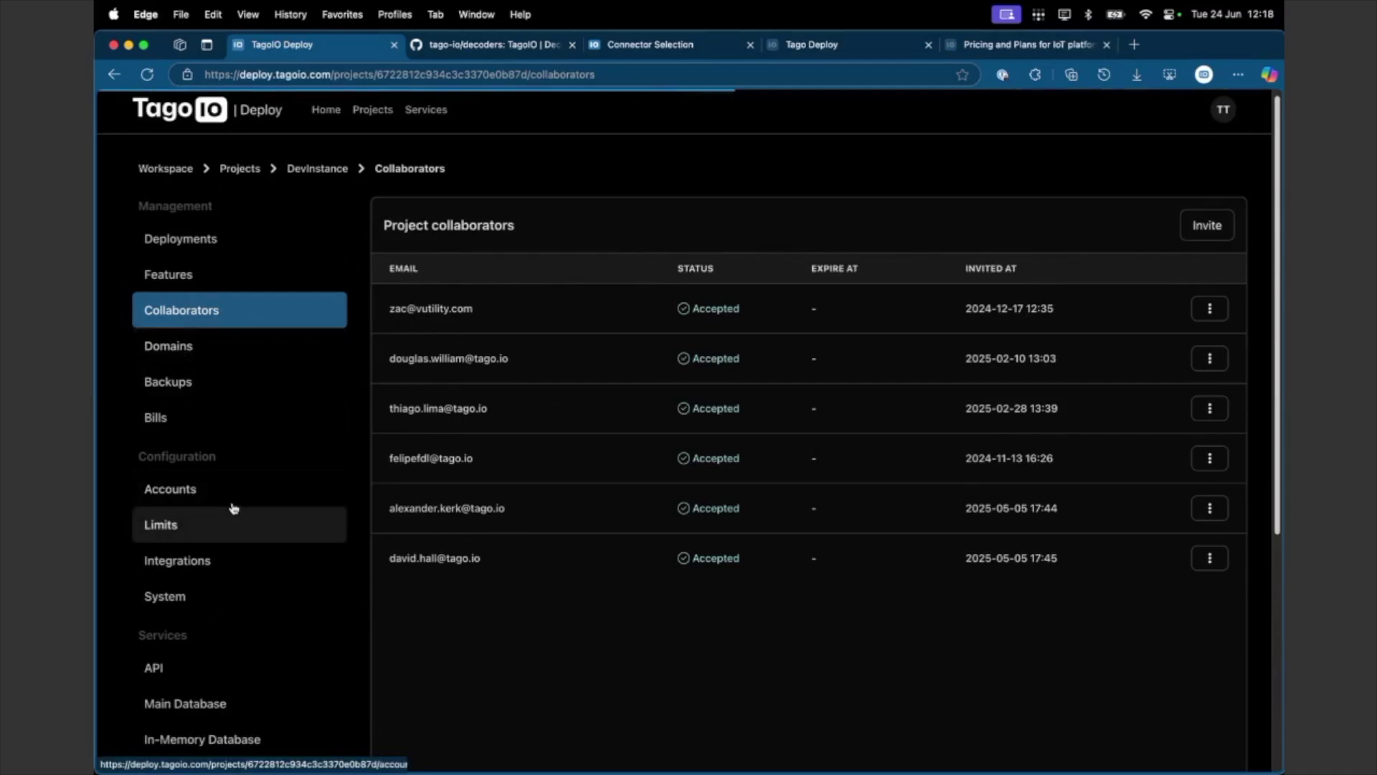
left_click(215, 490)
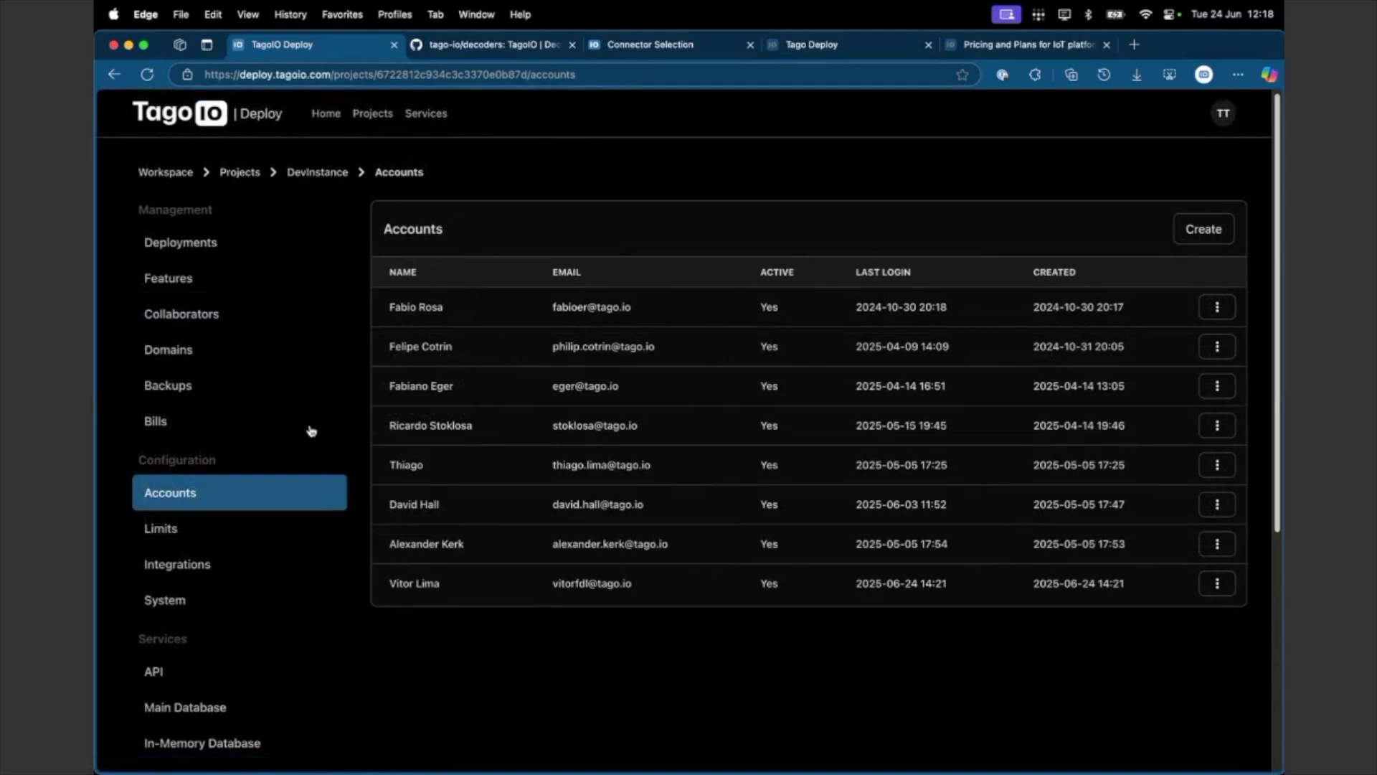
left_click(1208, 235)
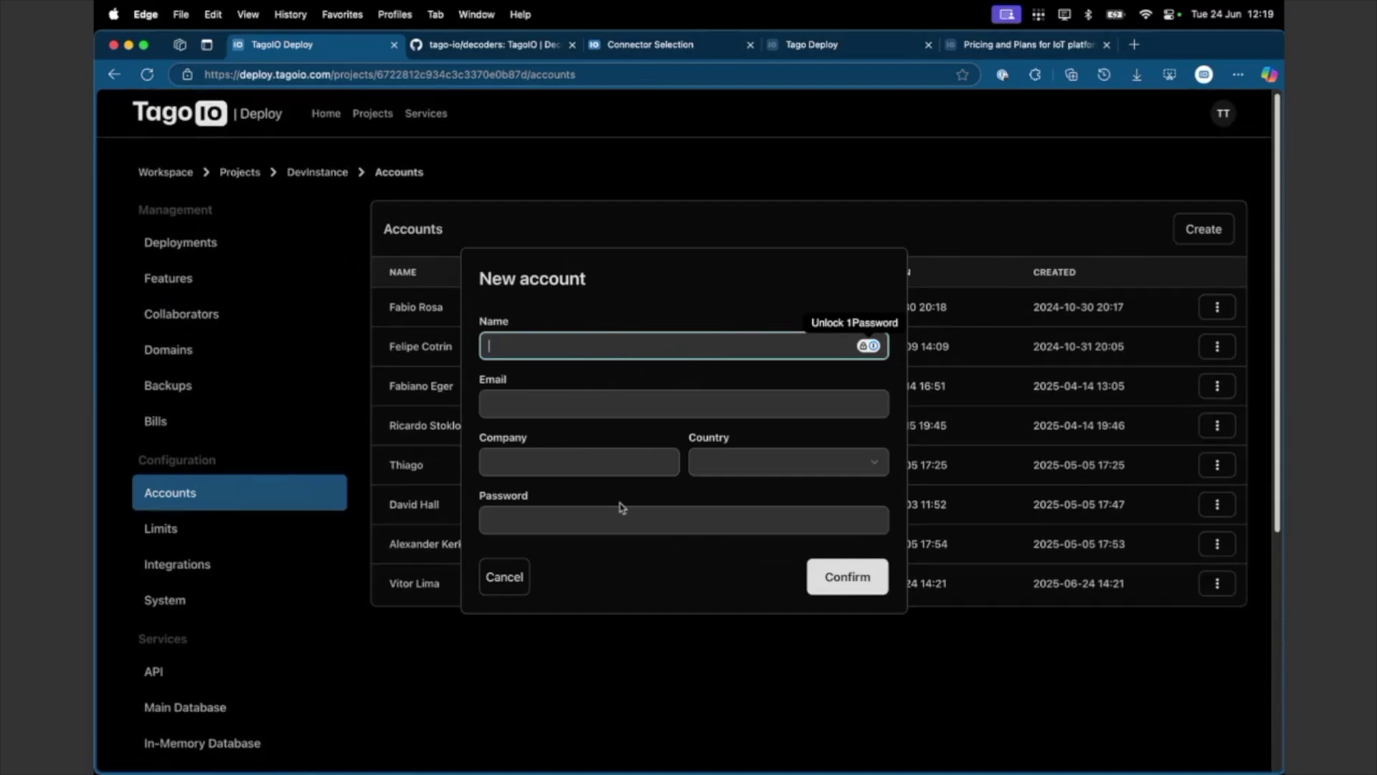
- Look at the Admin platform's connector page, return to the Deploy project and close the new account form without creating anything
left_click(636, 46)
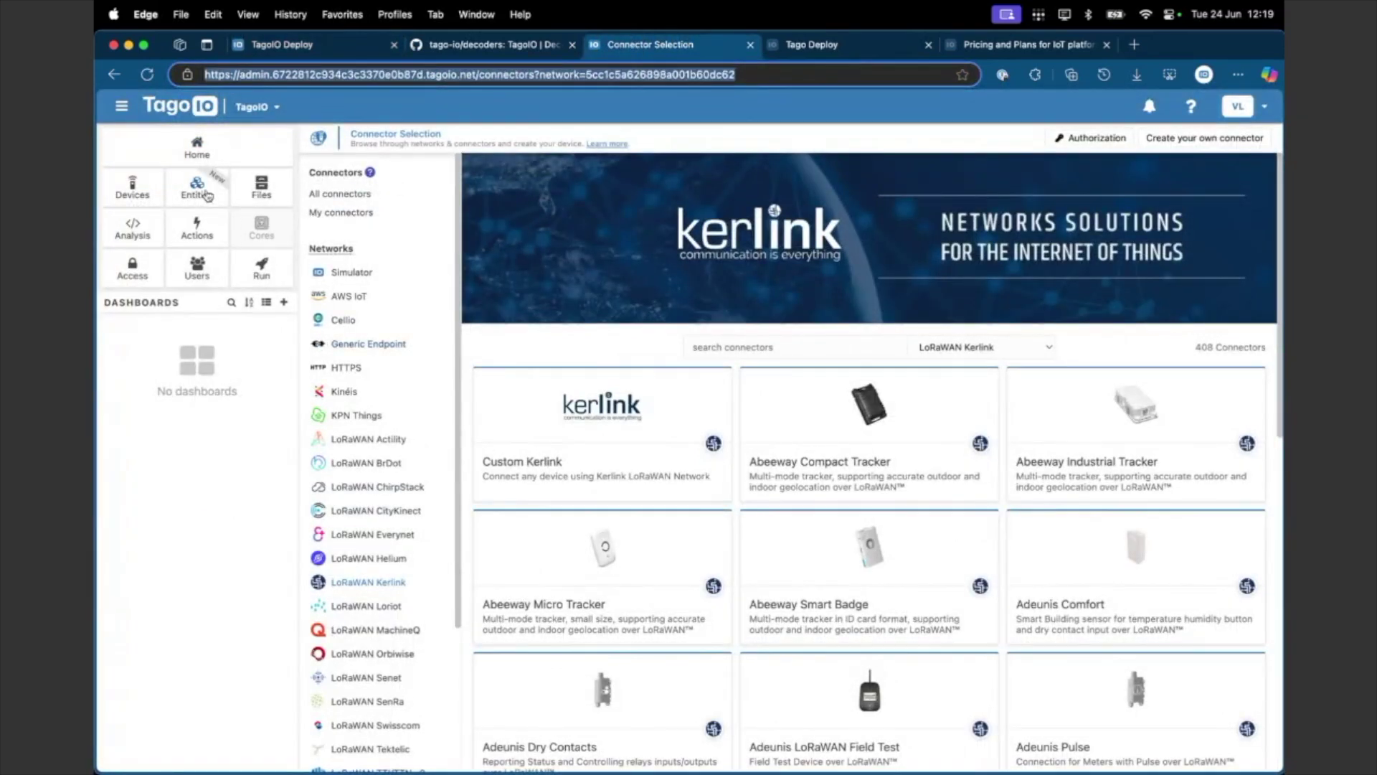
left_click(238, 375)
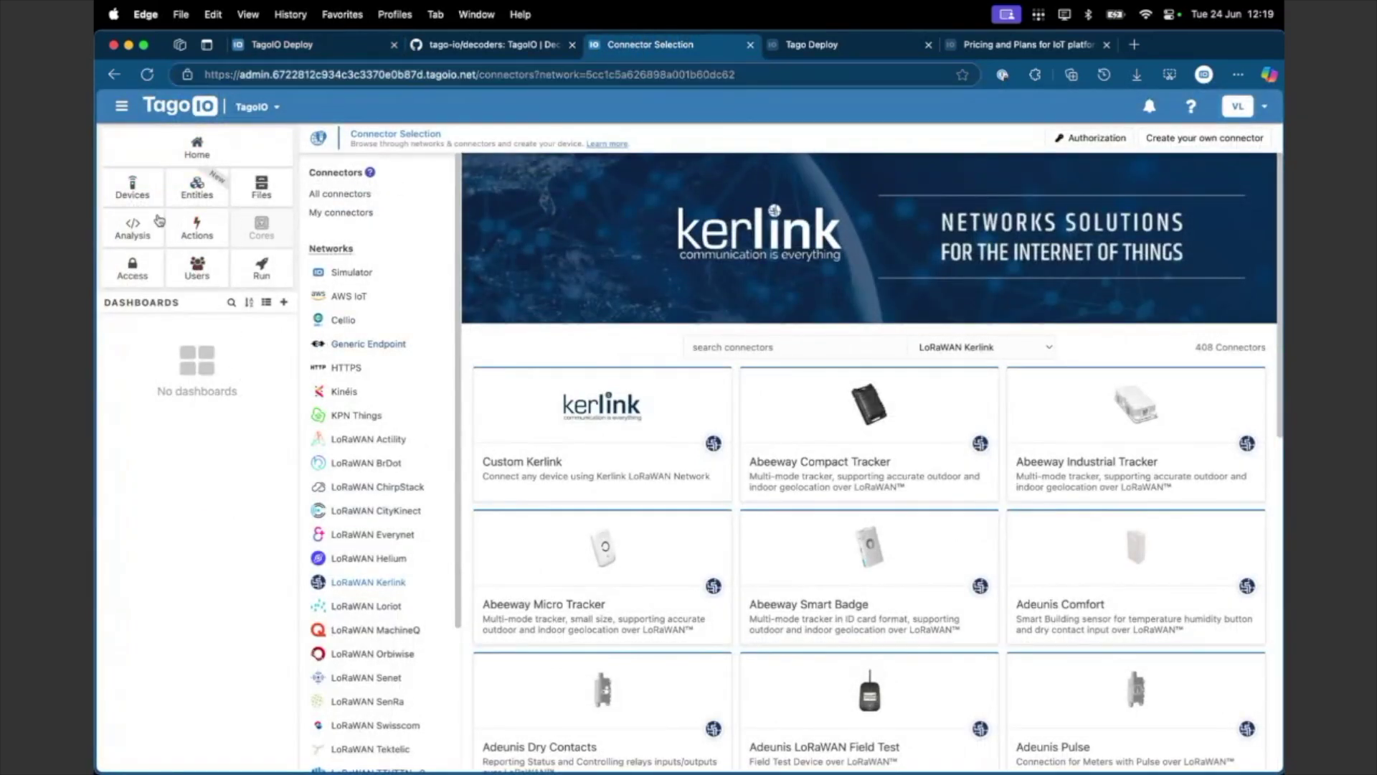
left_click(310, 45)
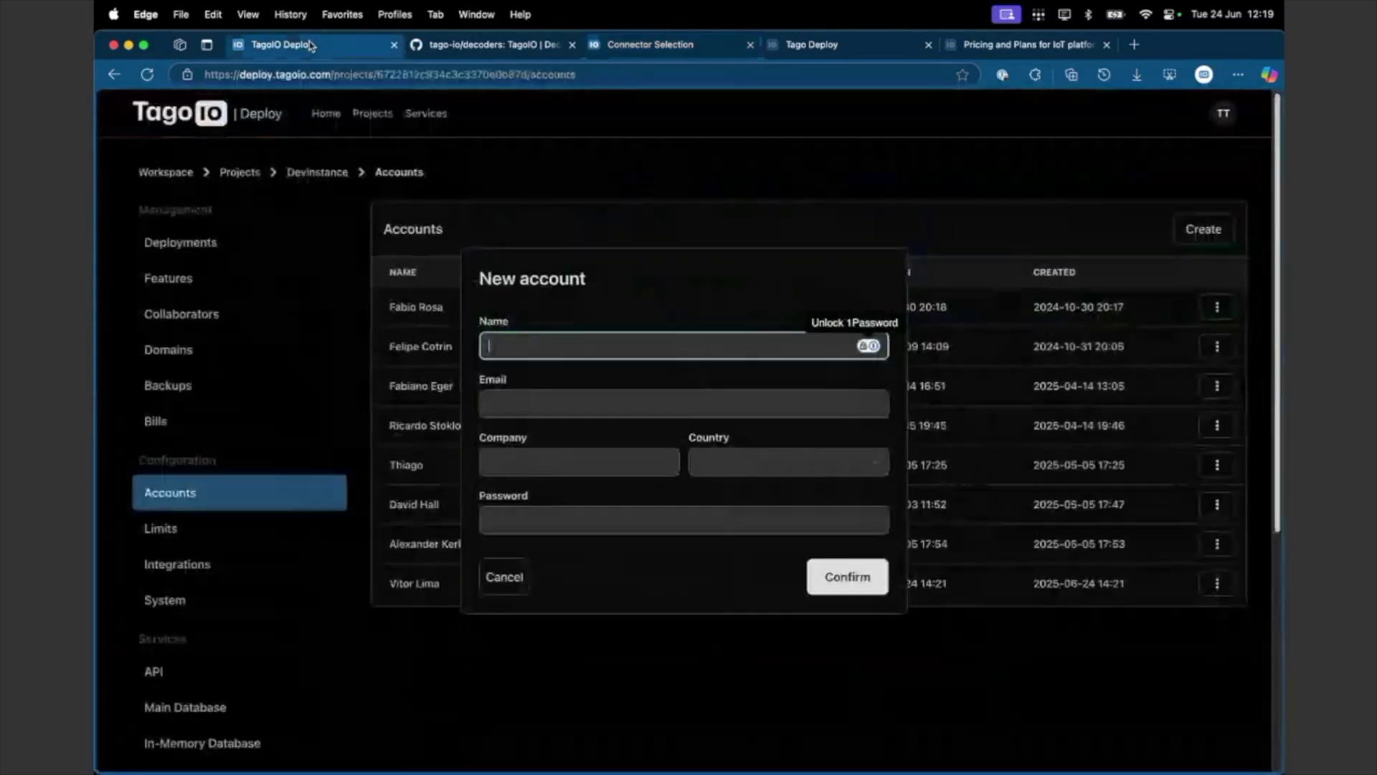
left_click(504, 574)
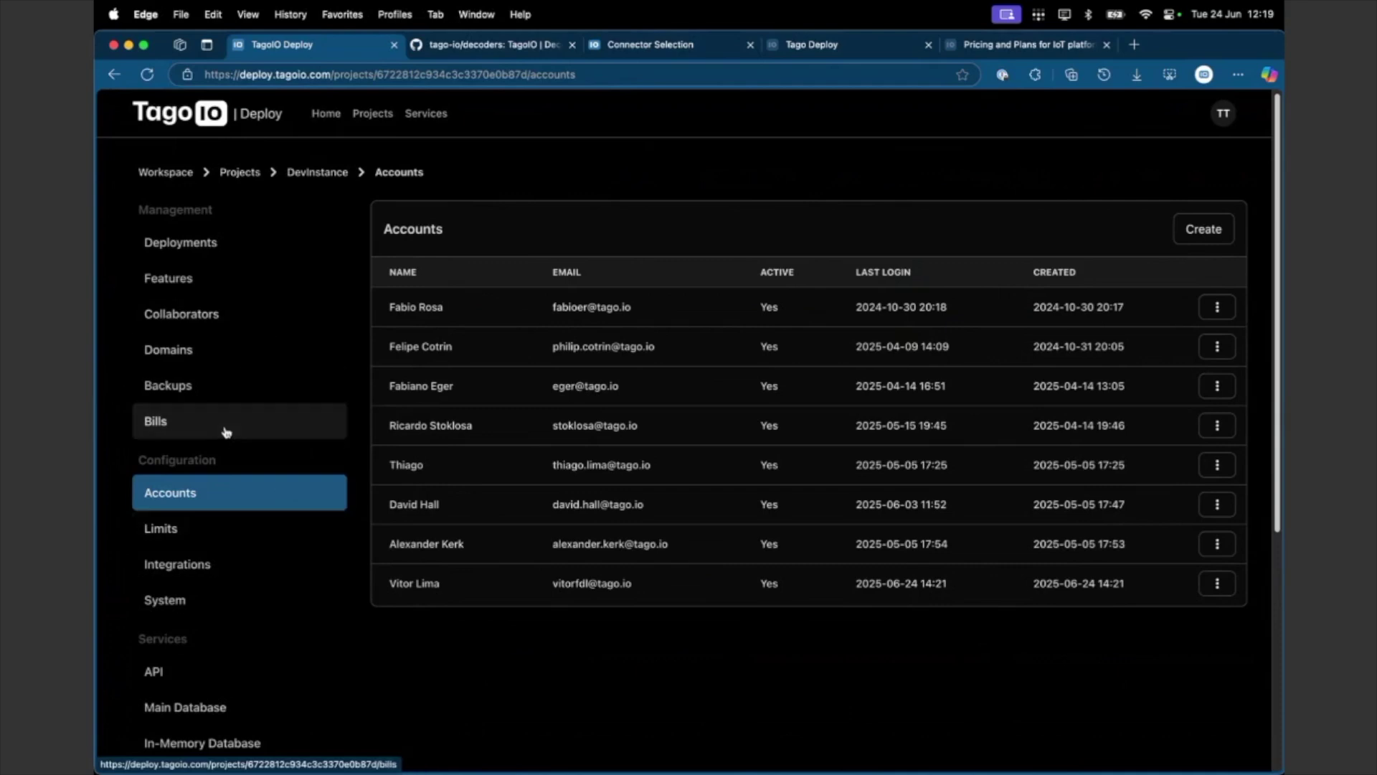
- View the project's API service and examine its machine, instance and scaling settings along with the CPU and memory monitoring
scroll(220, 477, "down", 5)
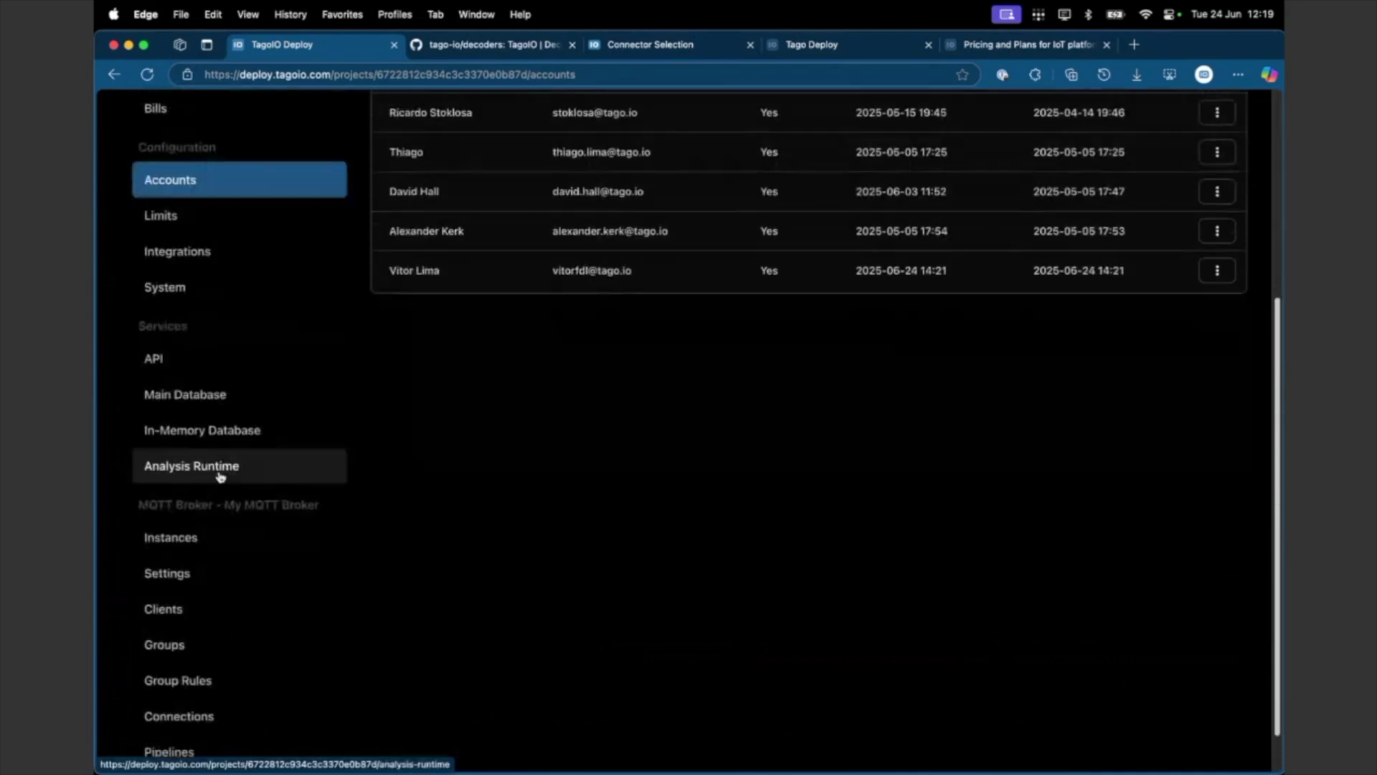
scroll(220, 477, "up", 1)
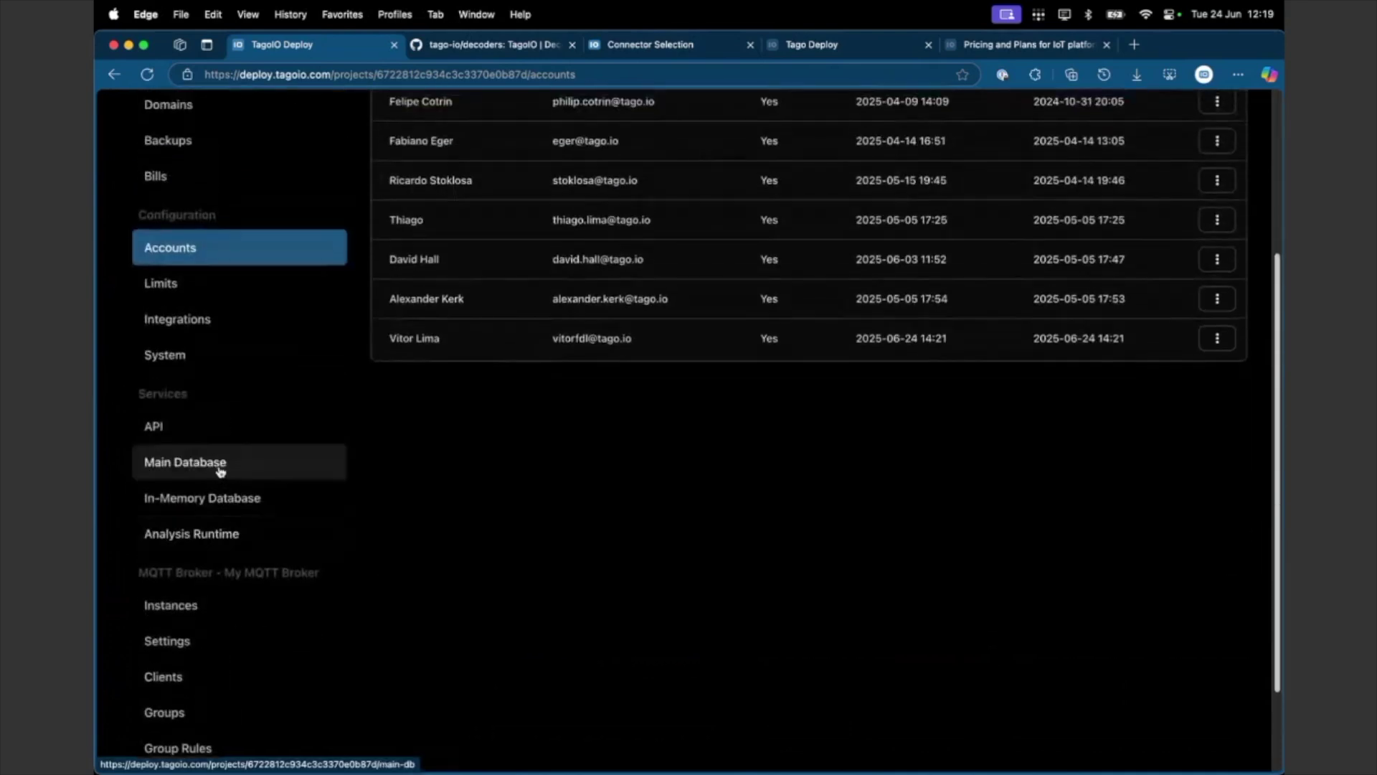
left_click(210, 424)
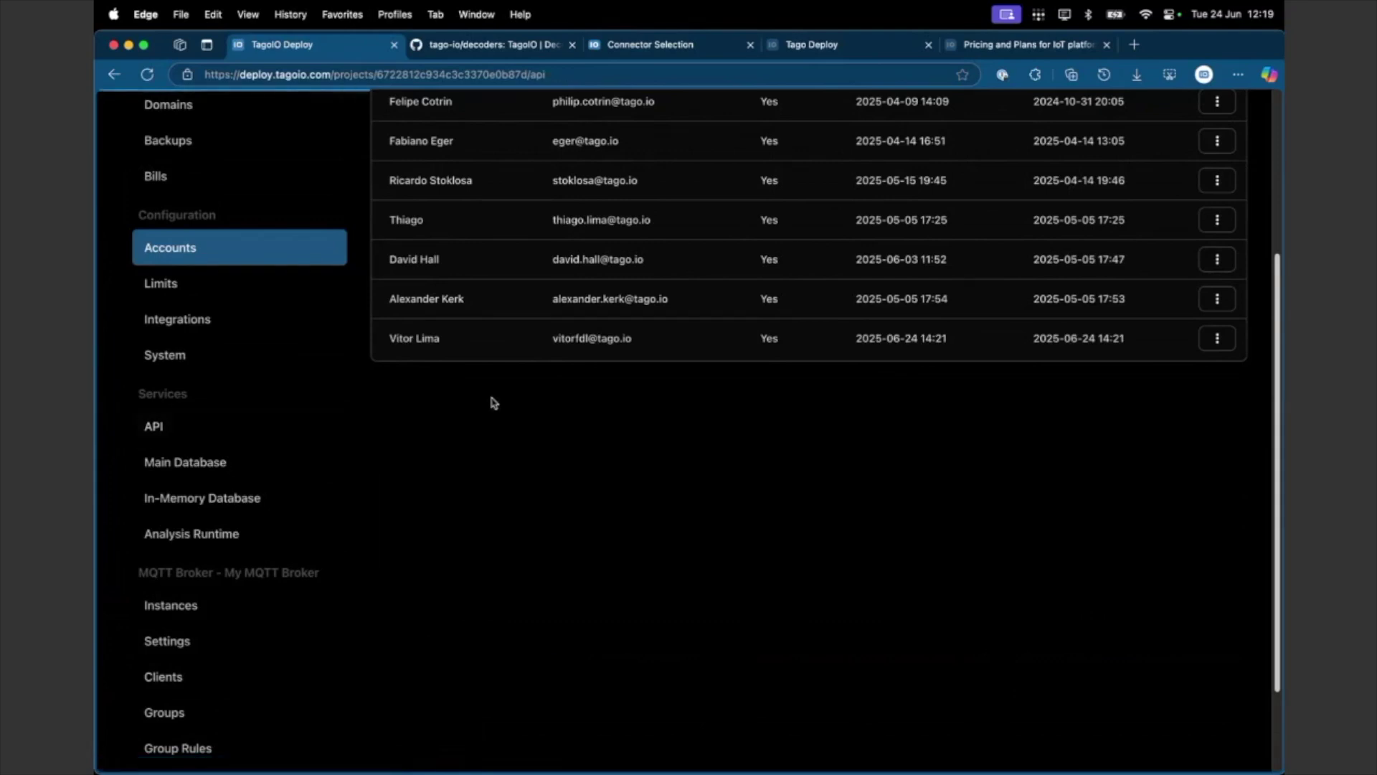
scroll(586, 423, "down", 5)
scroll(585, 424, "up", 3)
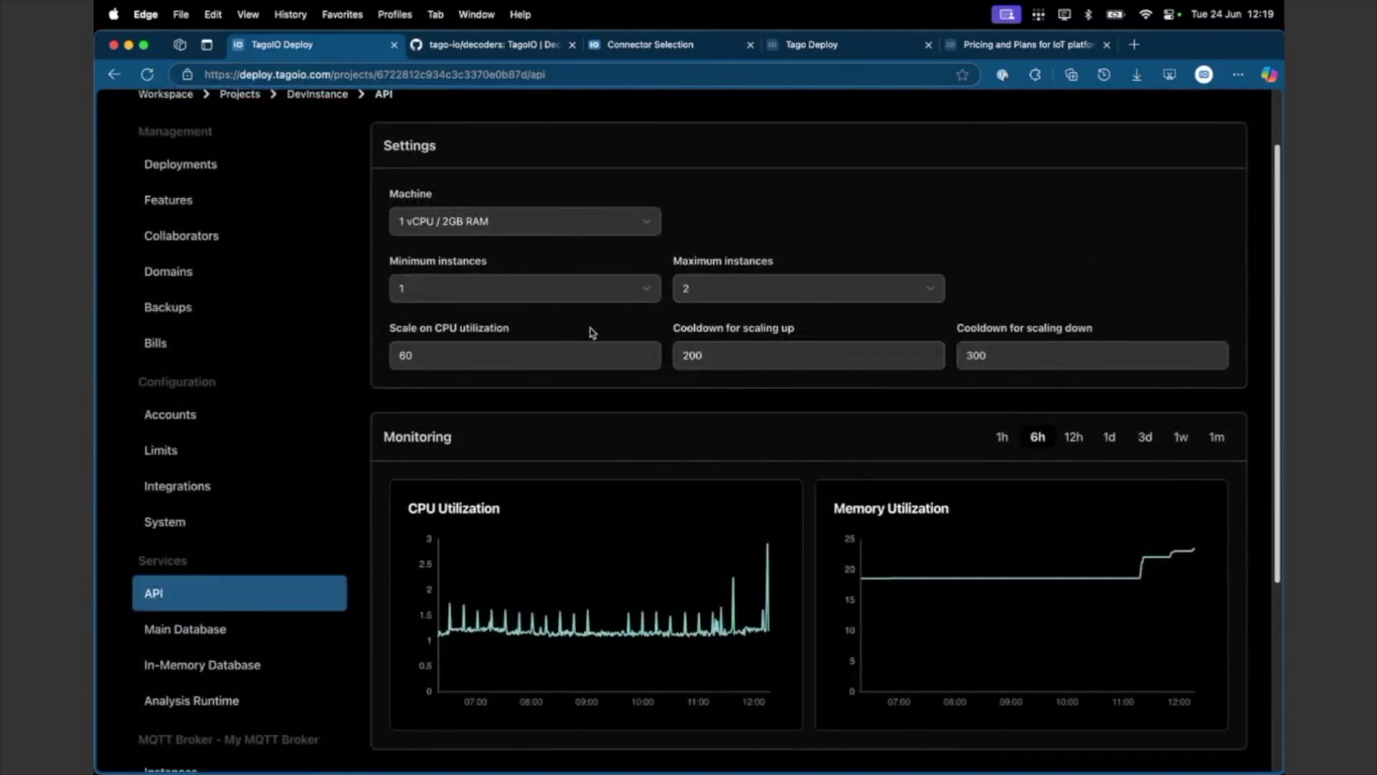
scroll(591, 332, "down", 1)
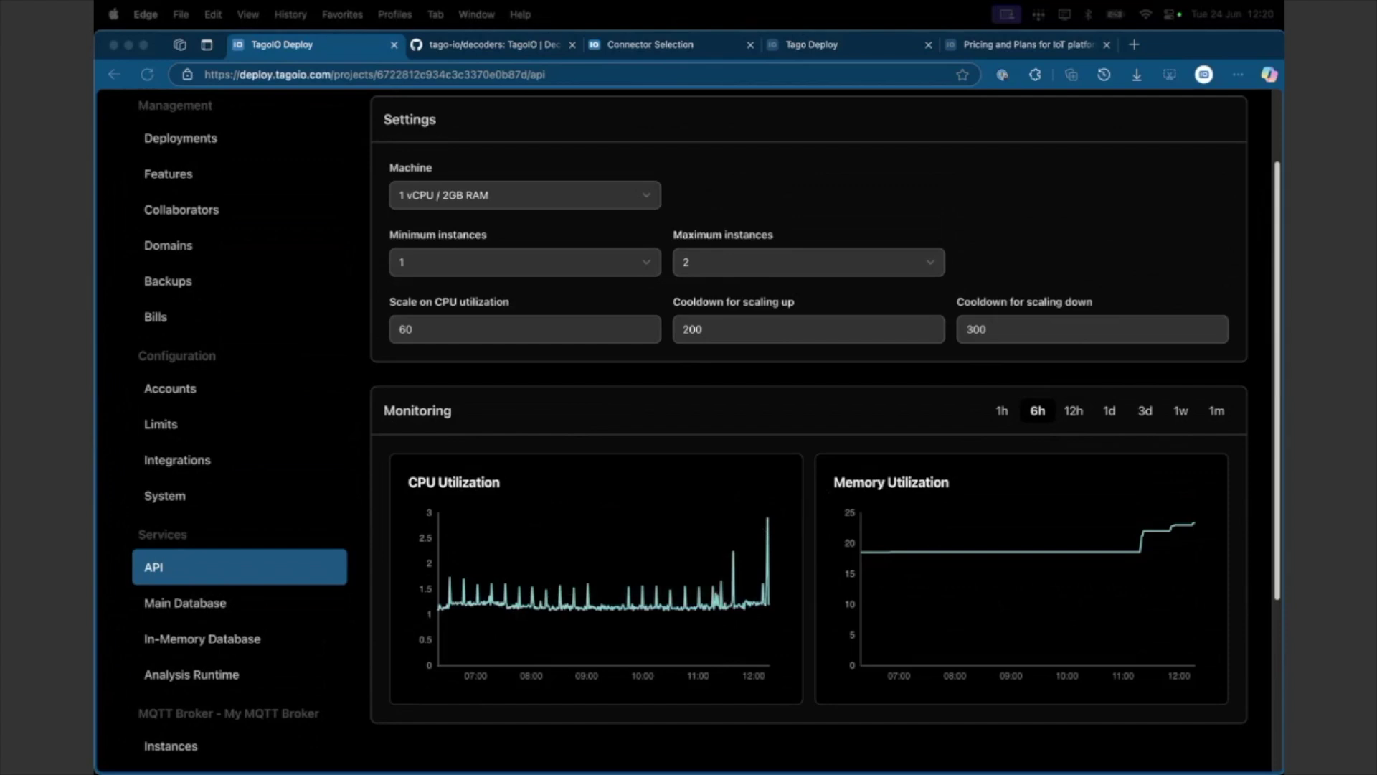
left_click(790, 410)
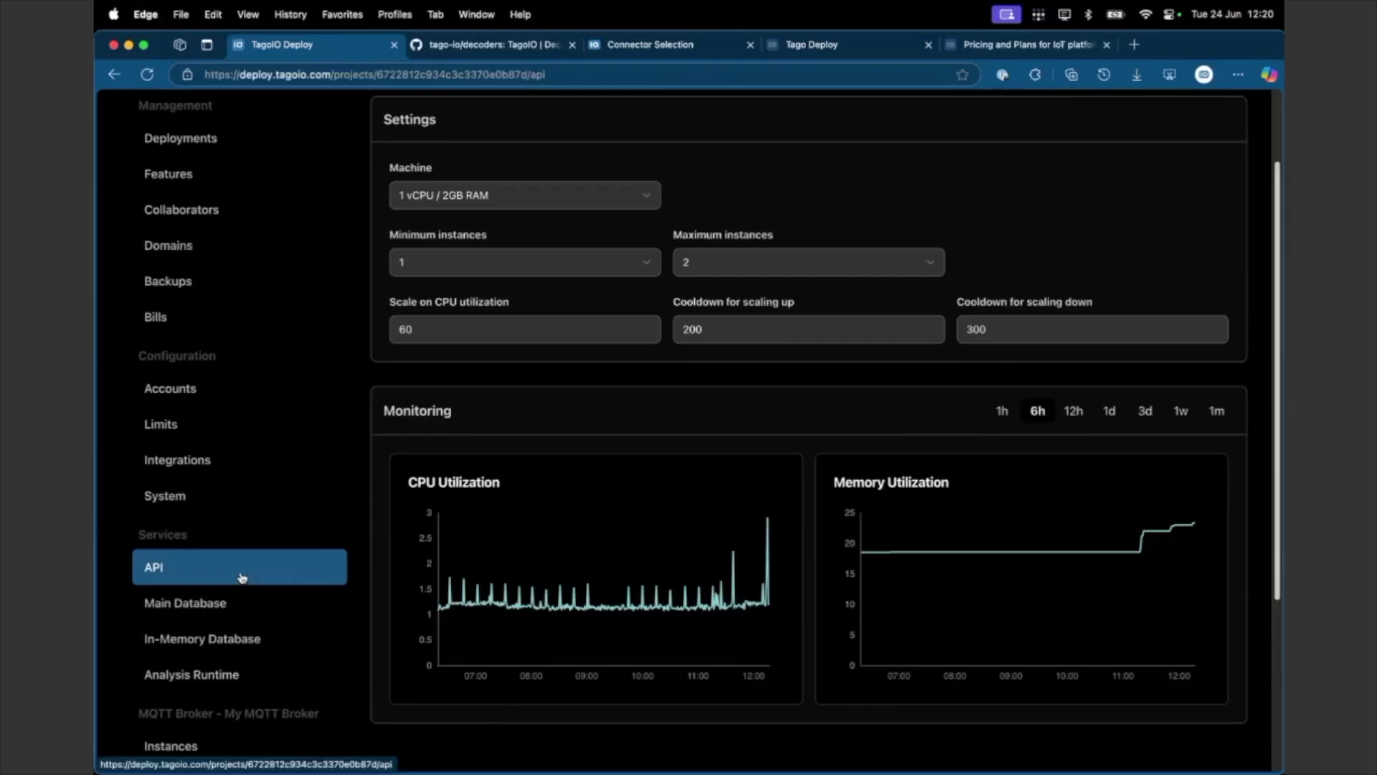
scroll(538, 362, "up", 3)
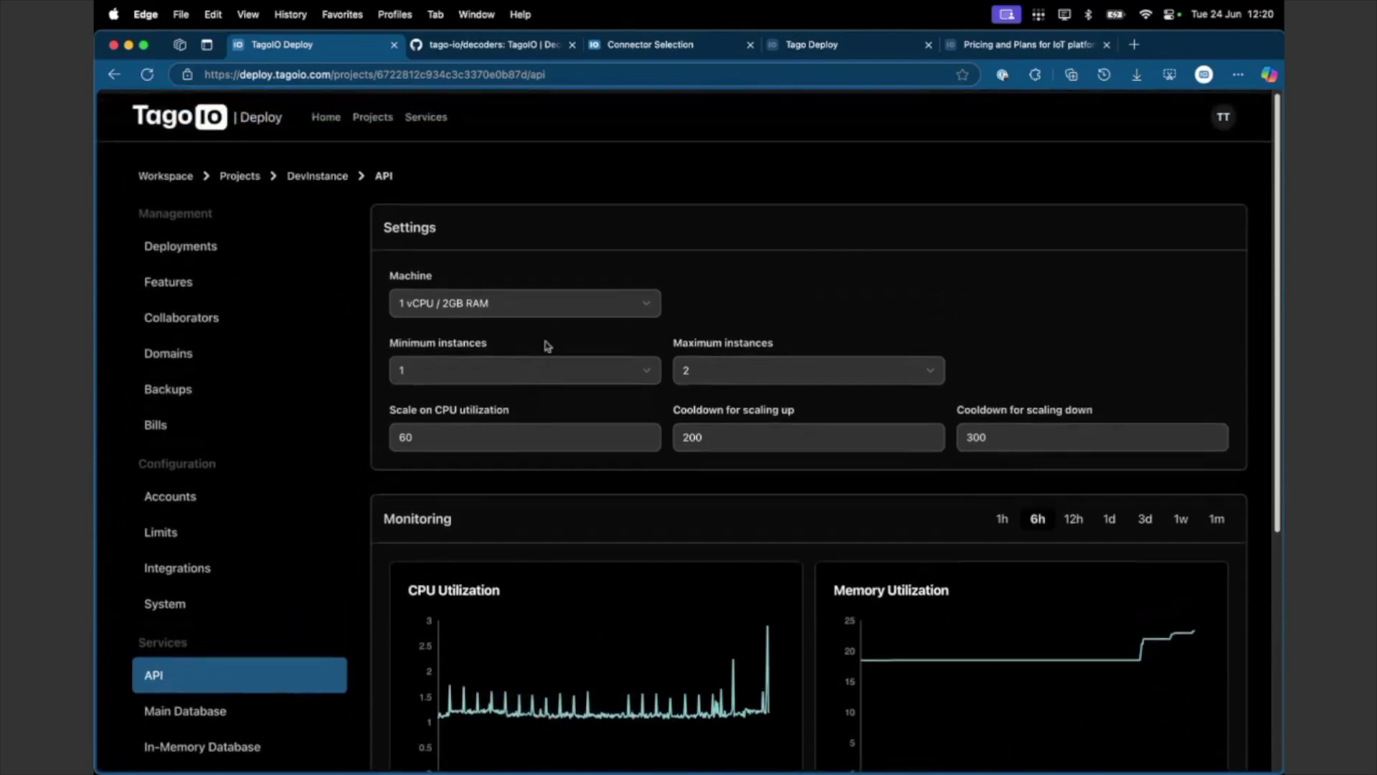
scroll(529, 304, "down", 4)
scroll(533, 302, "up", 1)
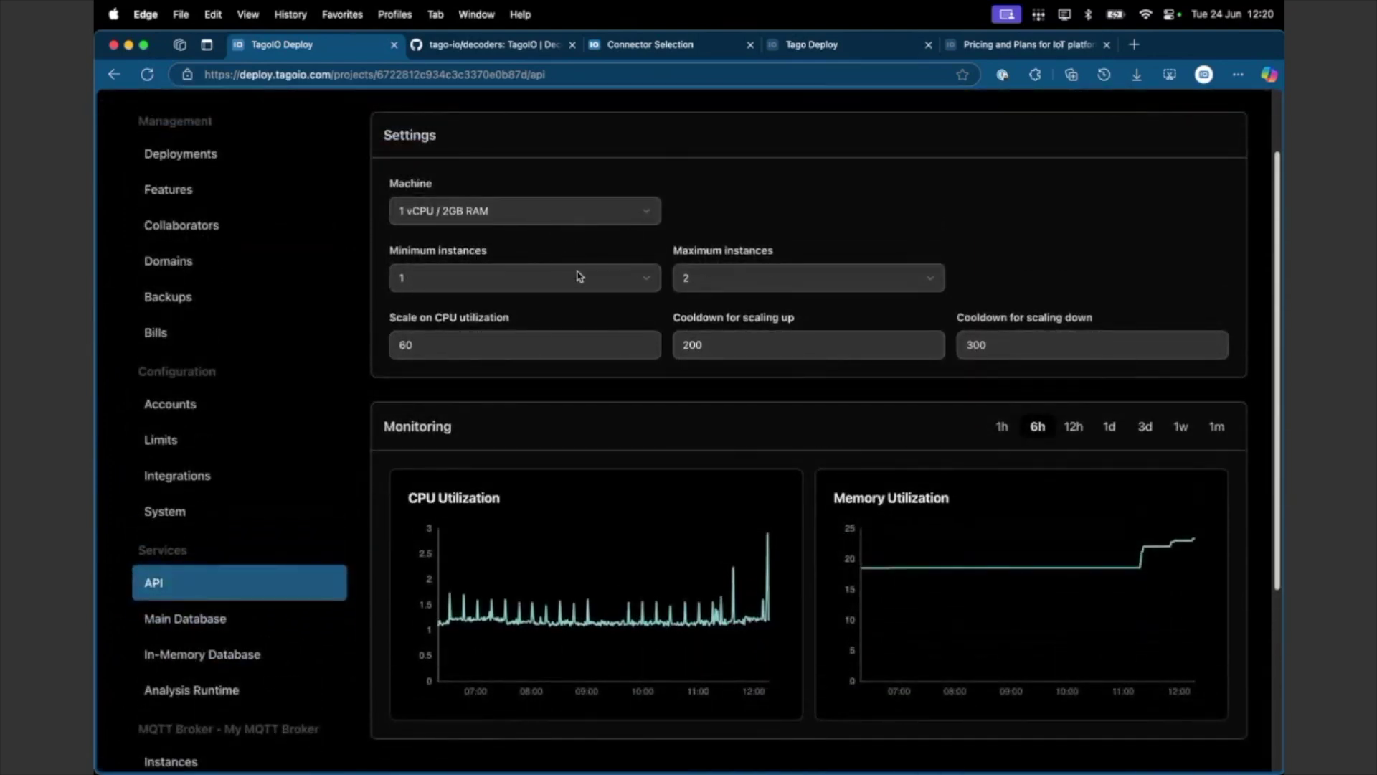
- Look through the API service's selectable machine sizes, minimum instances and maximum instances without changing any of them
left_click(585, 214)
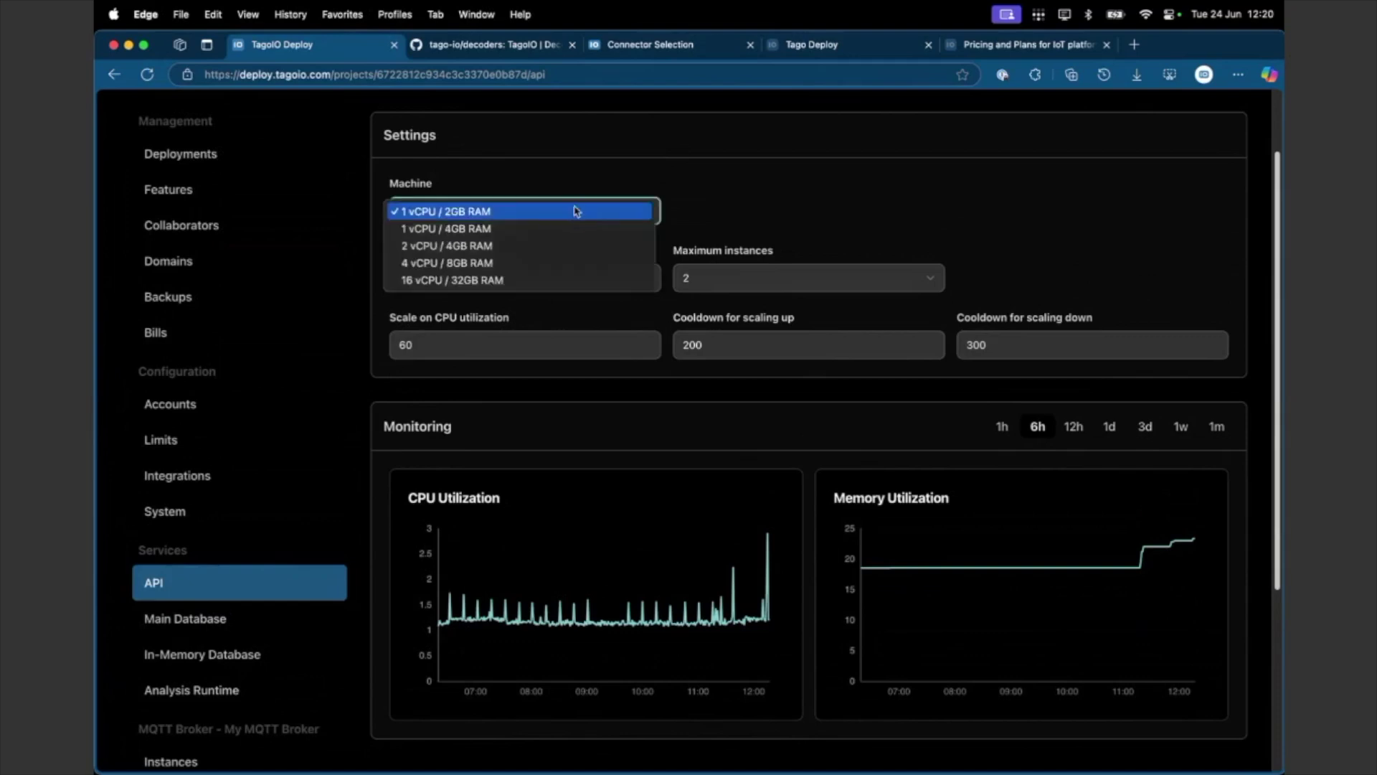
left_click(703, 207)
left_click(582, 288)
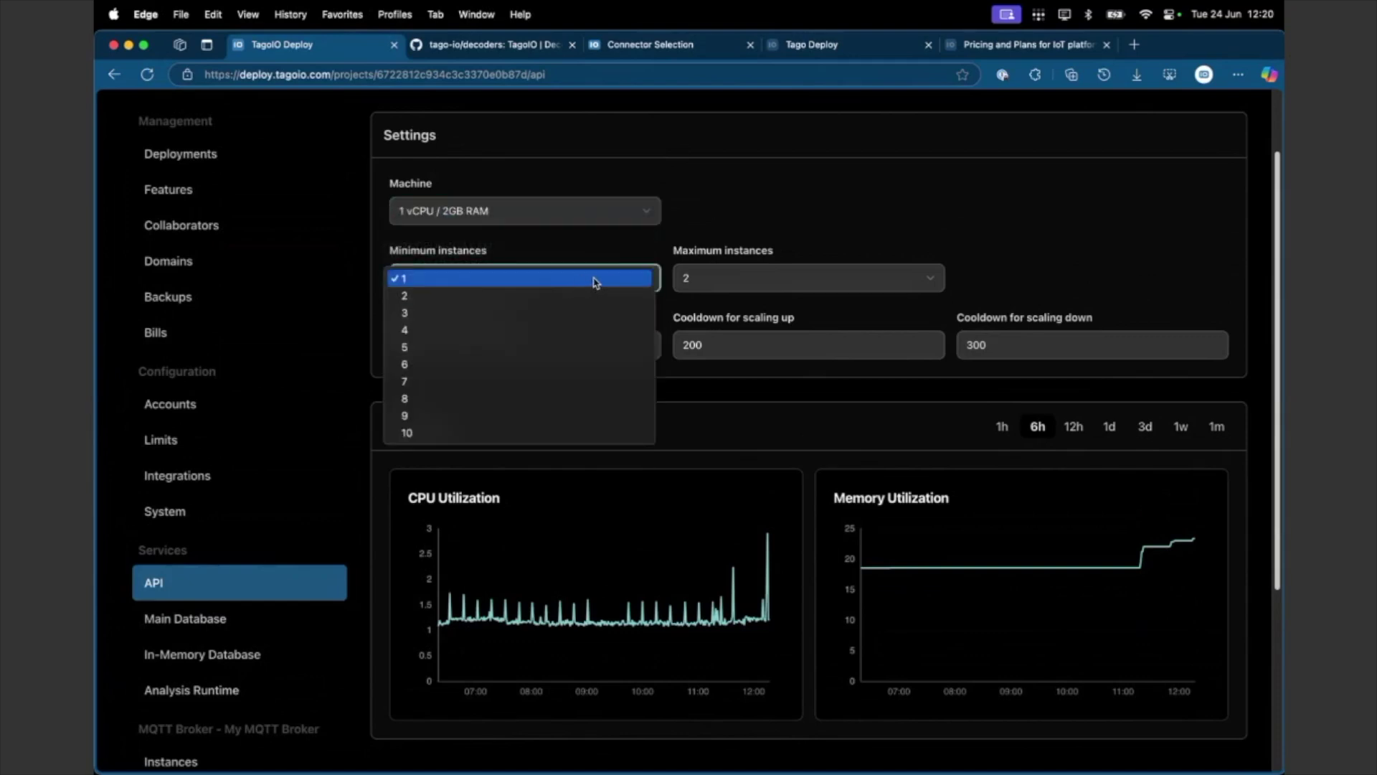
left_click(715, 279)
left_click(754, 282)
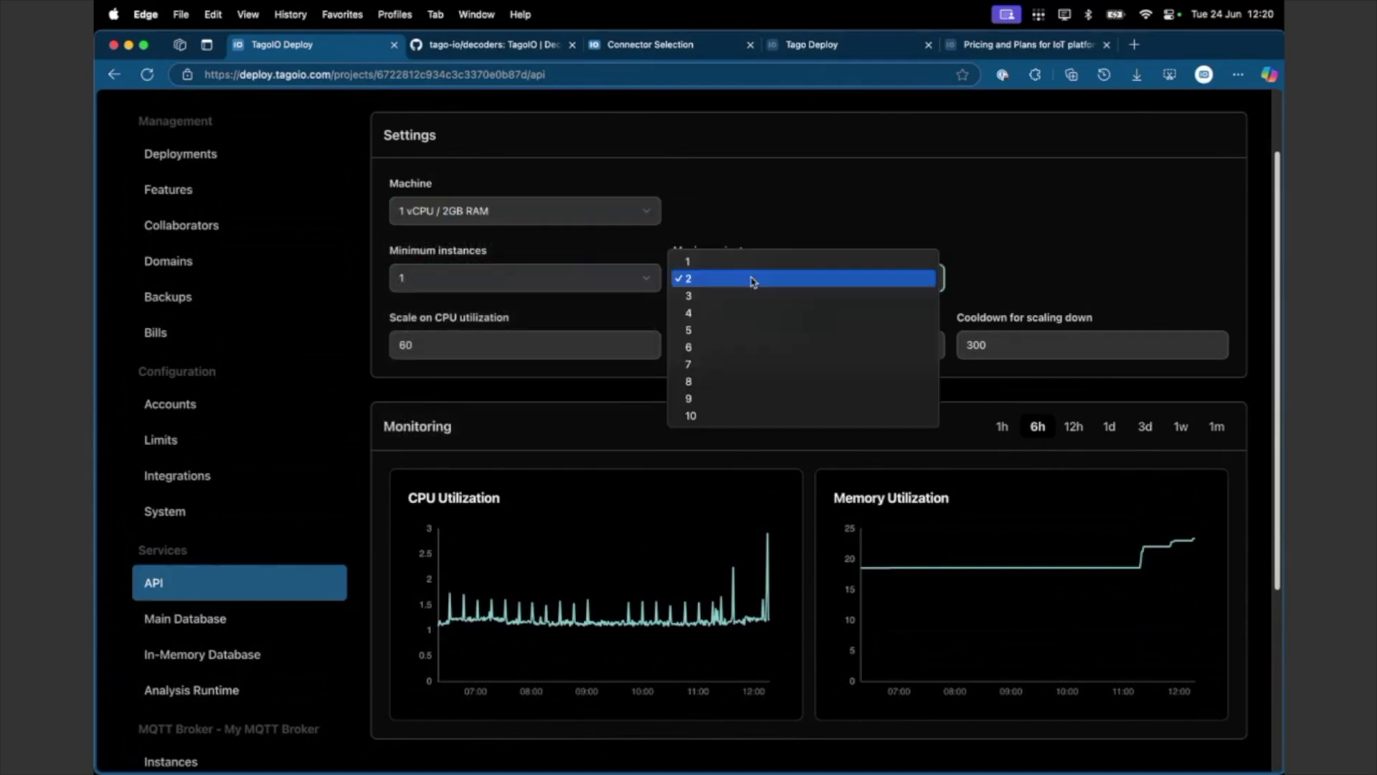
left_click(779, 202)
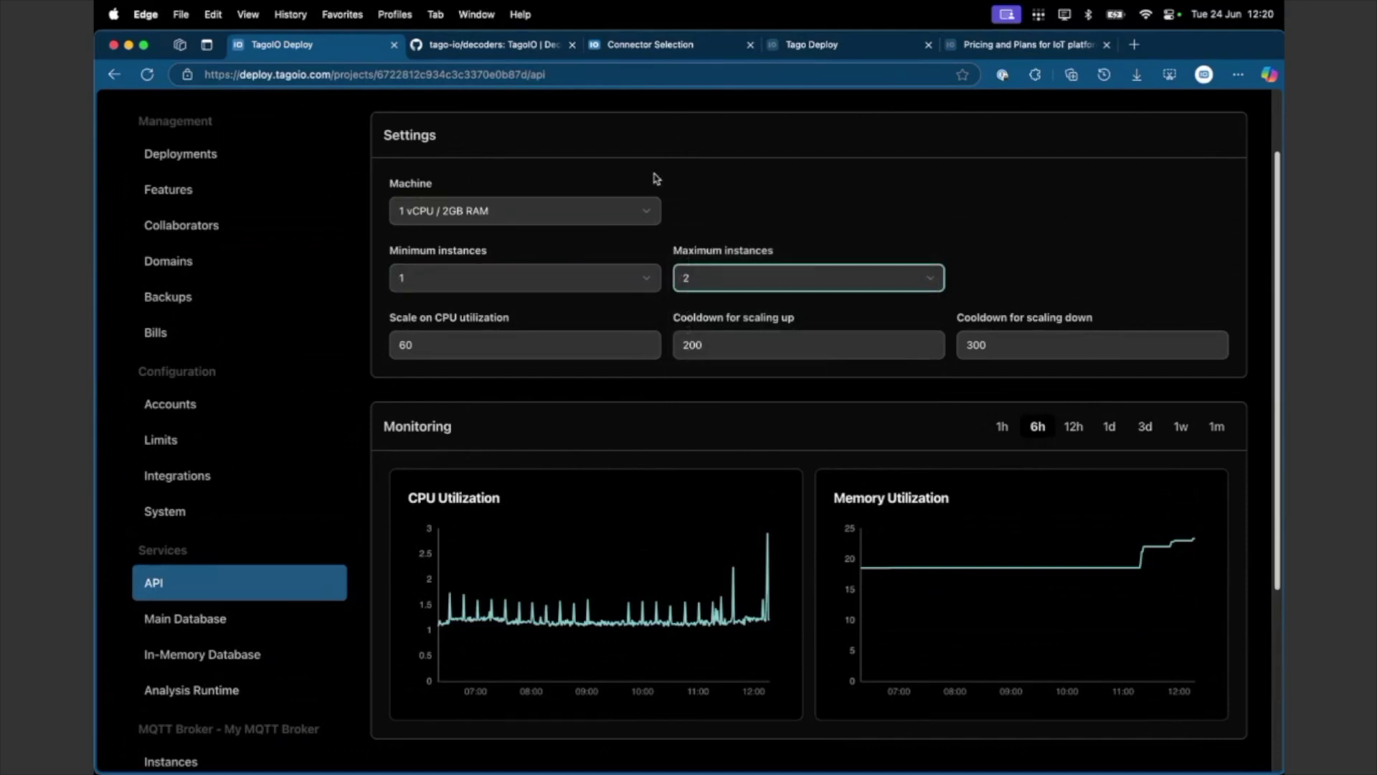
- Examine the CPU utilization chart and the minimum instance choices of the API service, keeping the minimum at 1
scroll(657, 178, "down", 1)
left_click(687, 179)
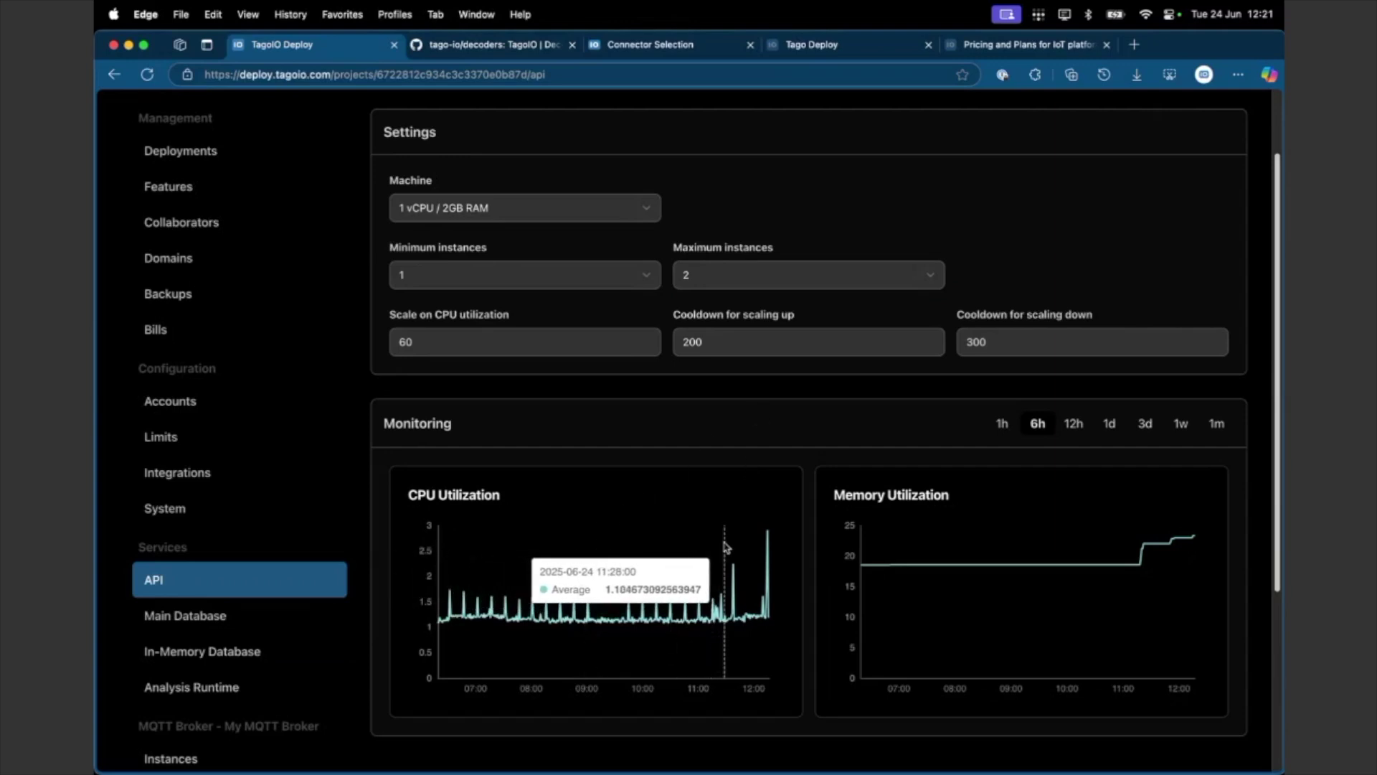
left_click(603, 269)
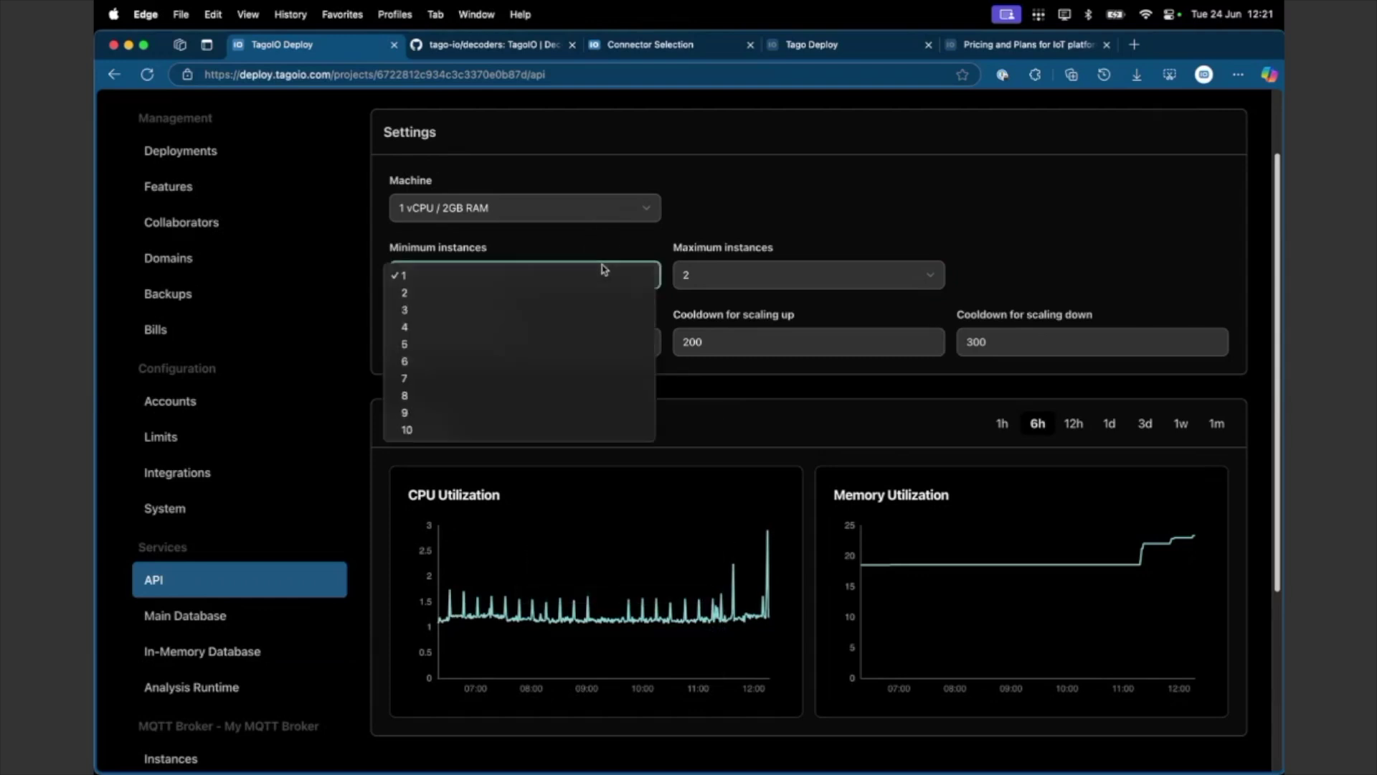
left_click(606, 269)
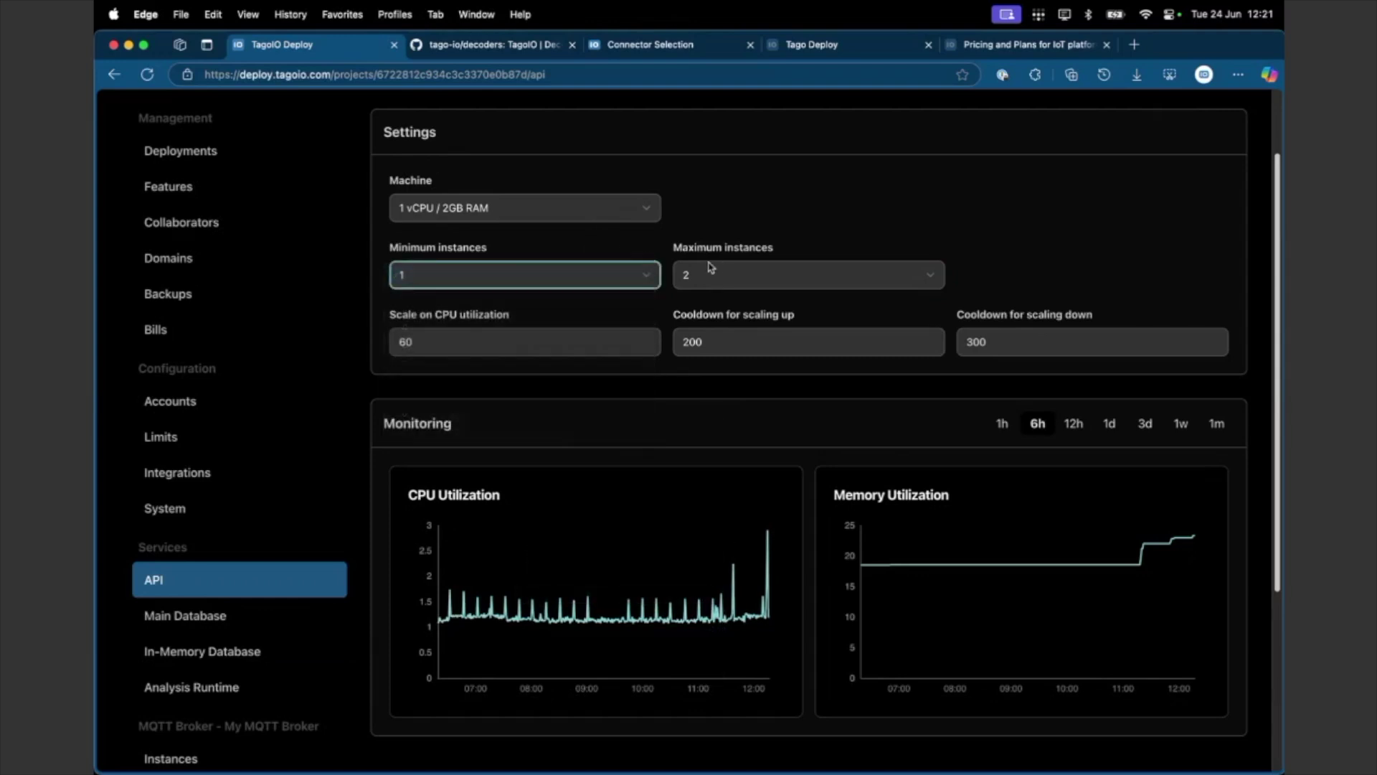
left_click(743, 223)
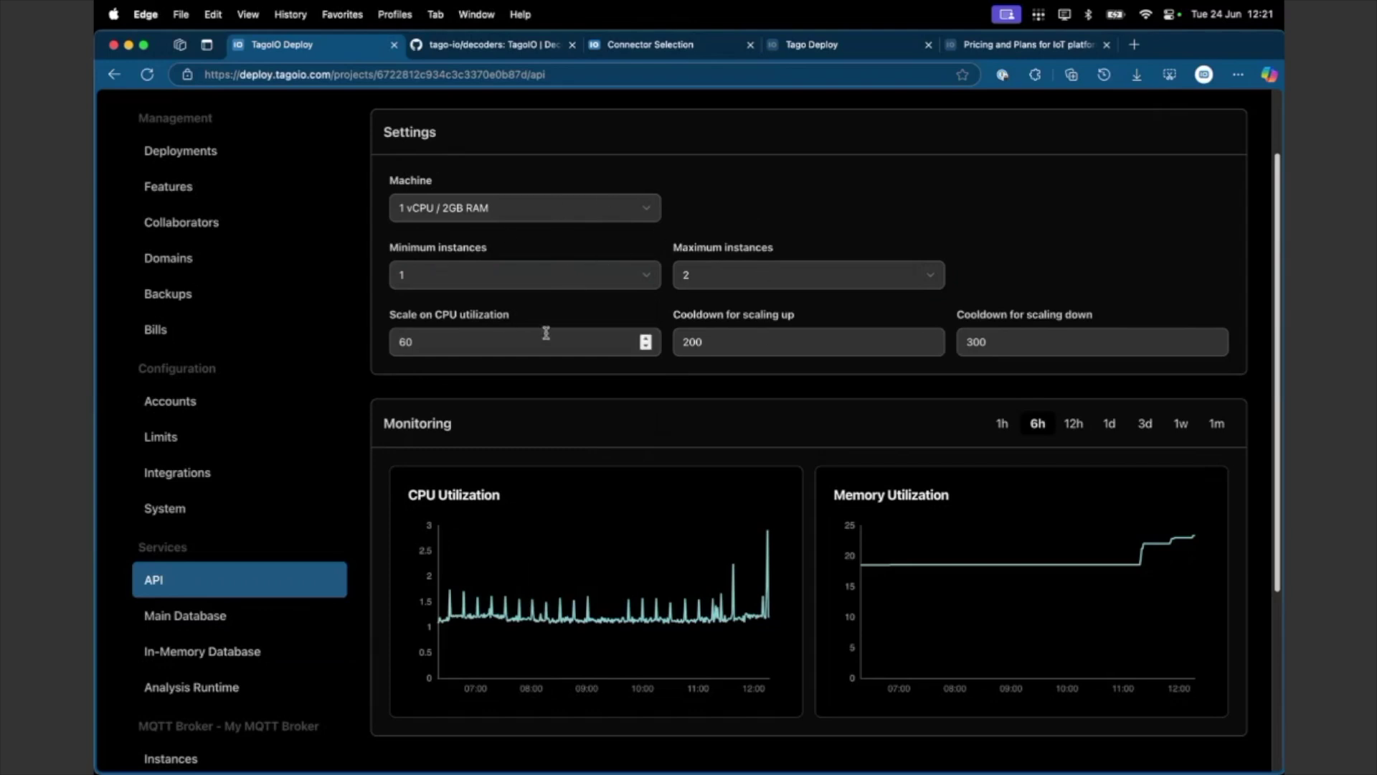
- Set the API service's minimum instances to 2 and its maximum instances to 3
left_click(553, 287)
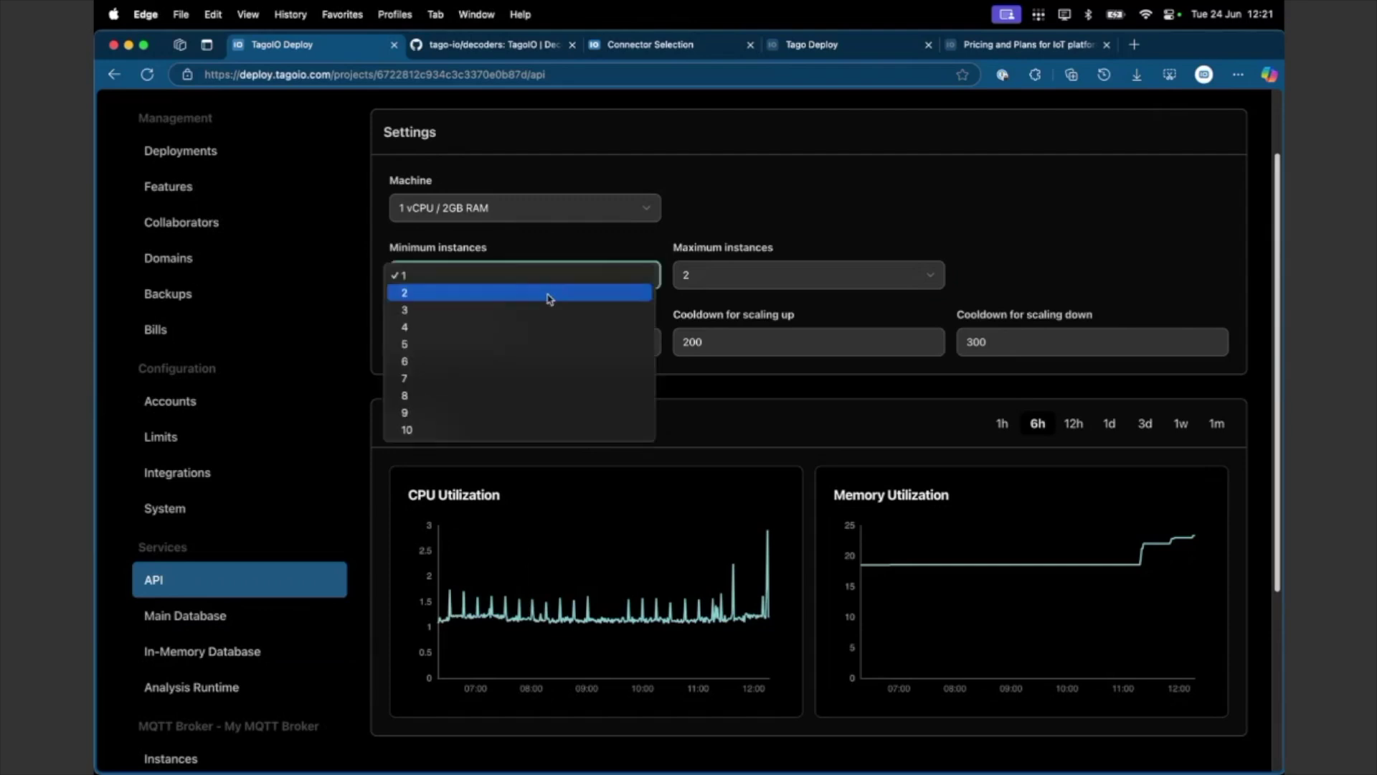
left_click(523, 293)
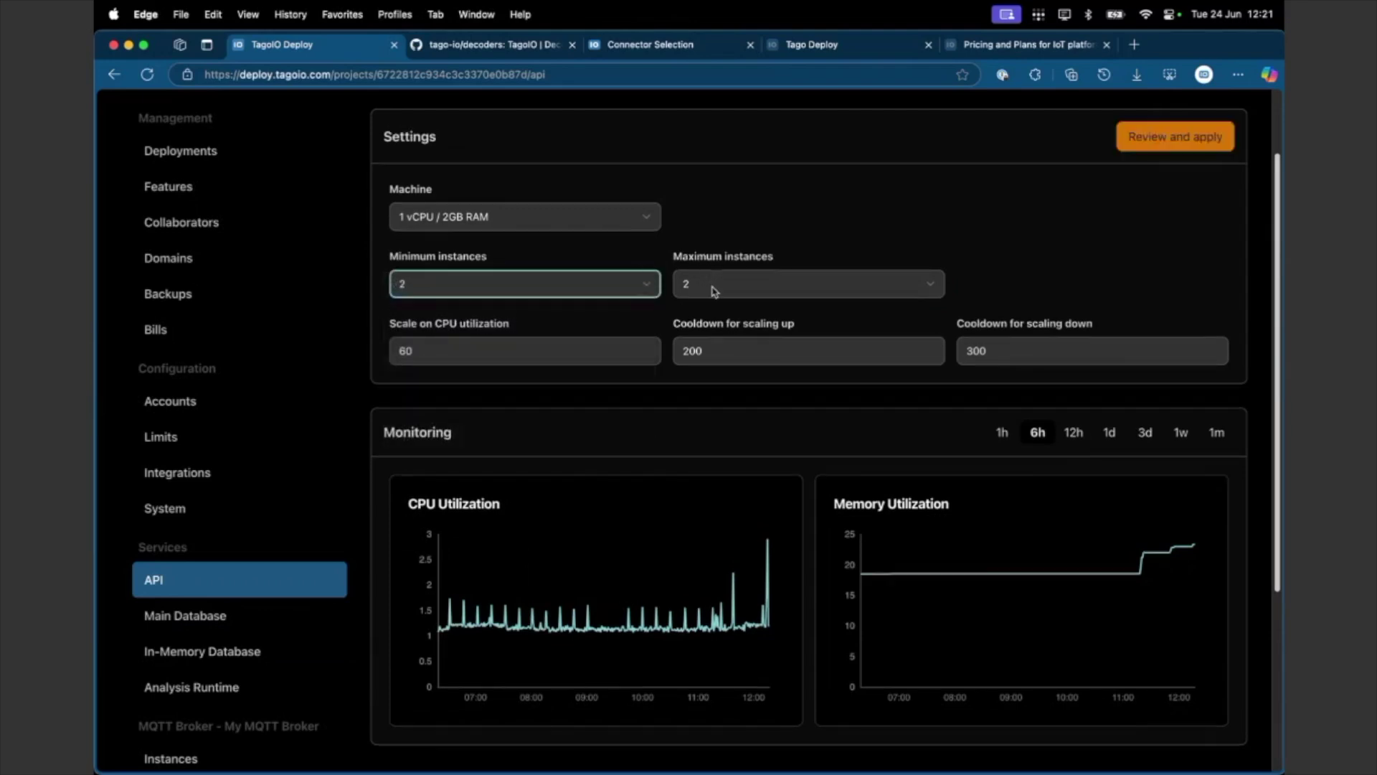
left_click(711, 285)
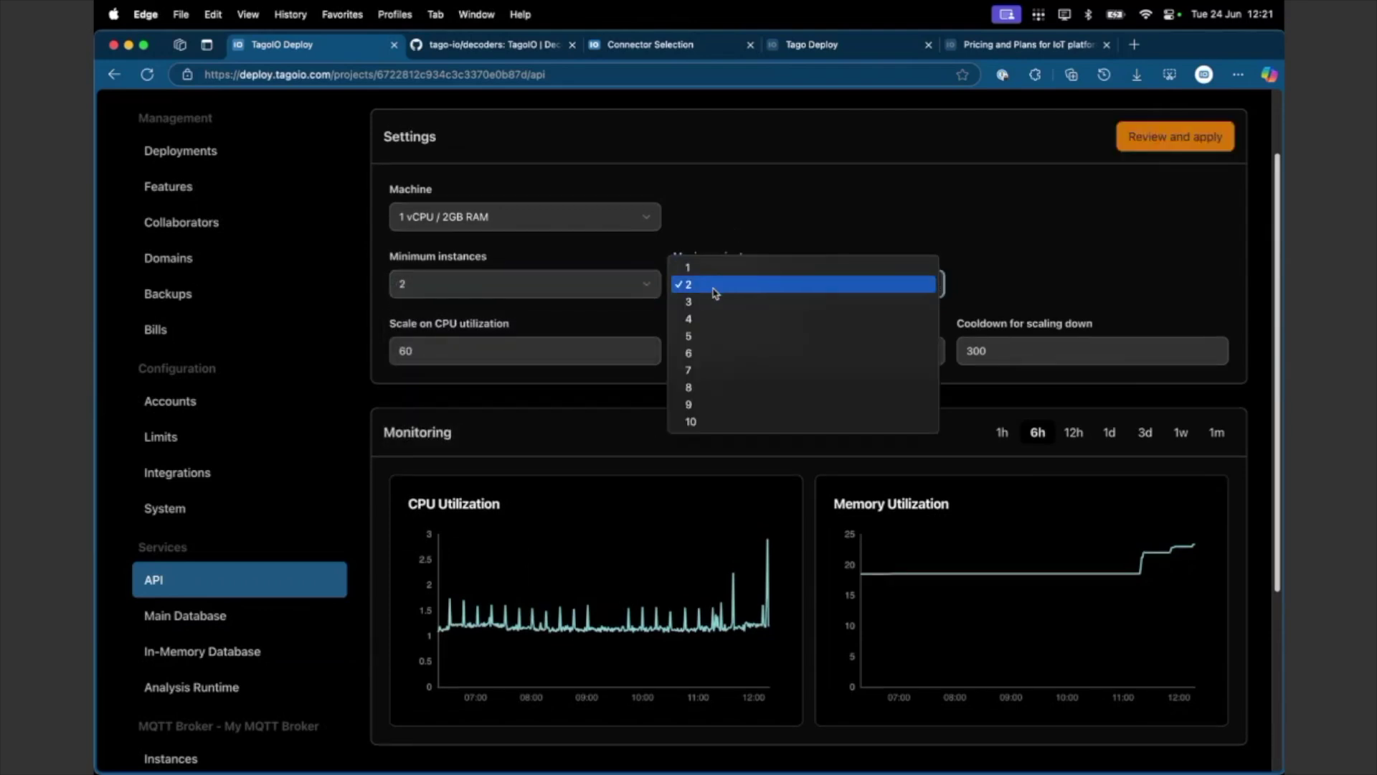
left_click(701, 301)
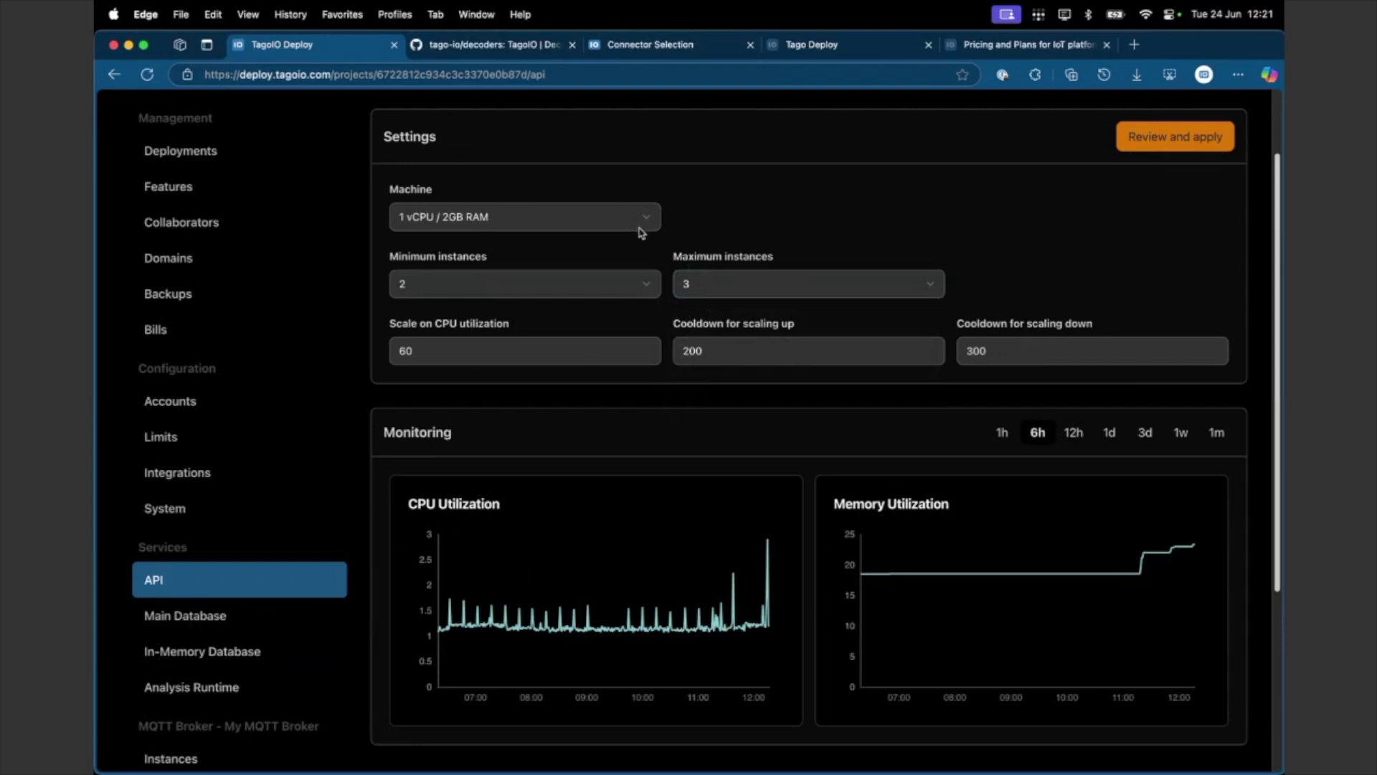
- Check the API service's minimum instance choices again, keep the minimum at 2, and review the edited settings
left_click(451, 286)
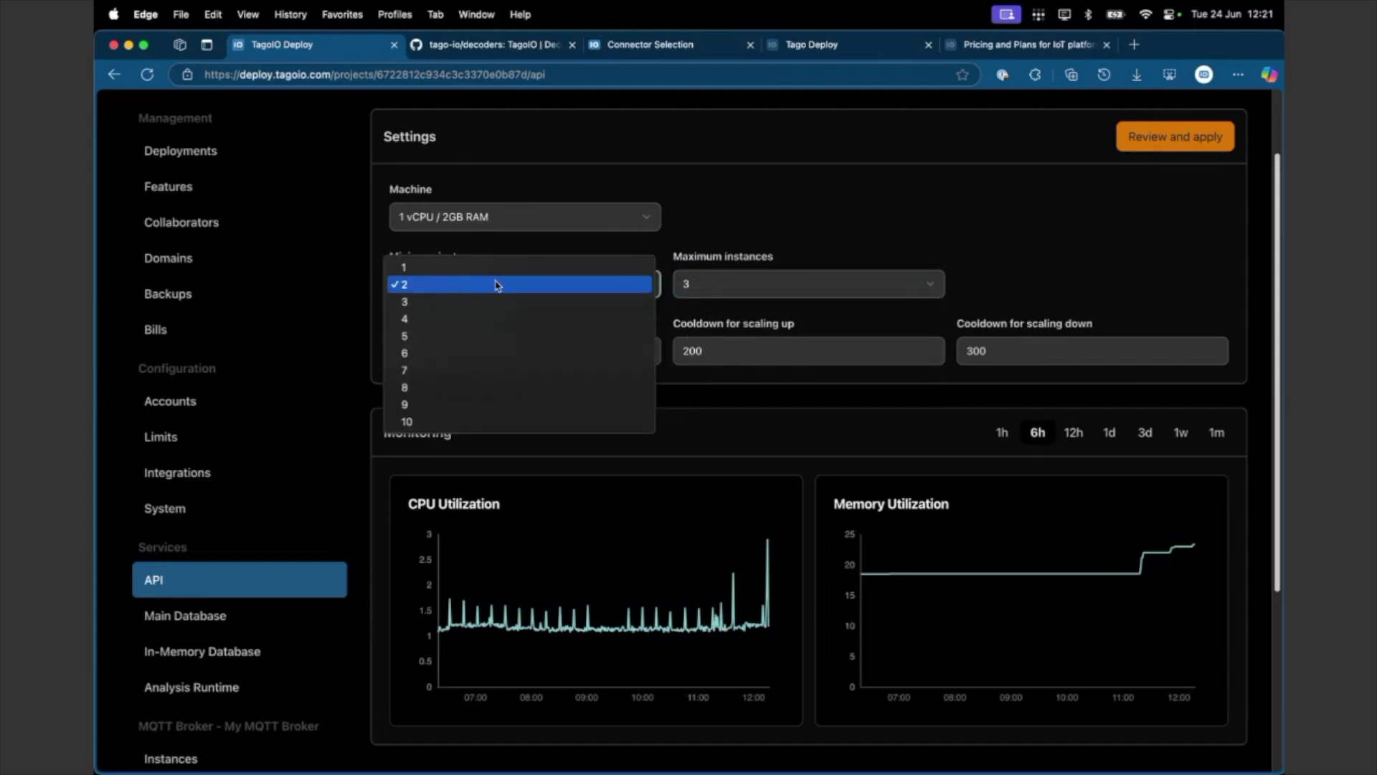
left_click(784, 228)
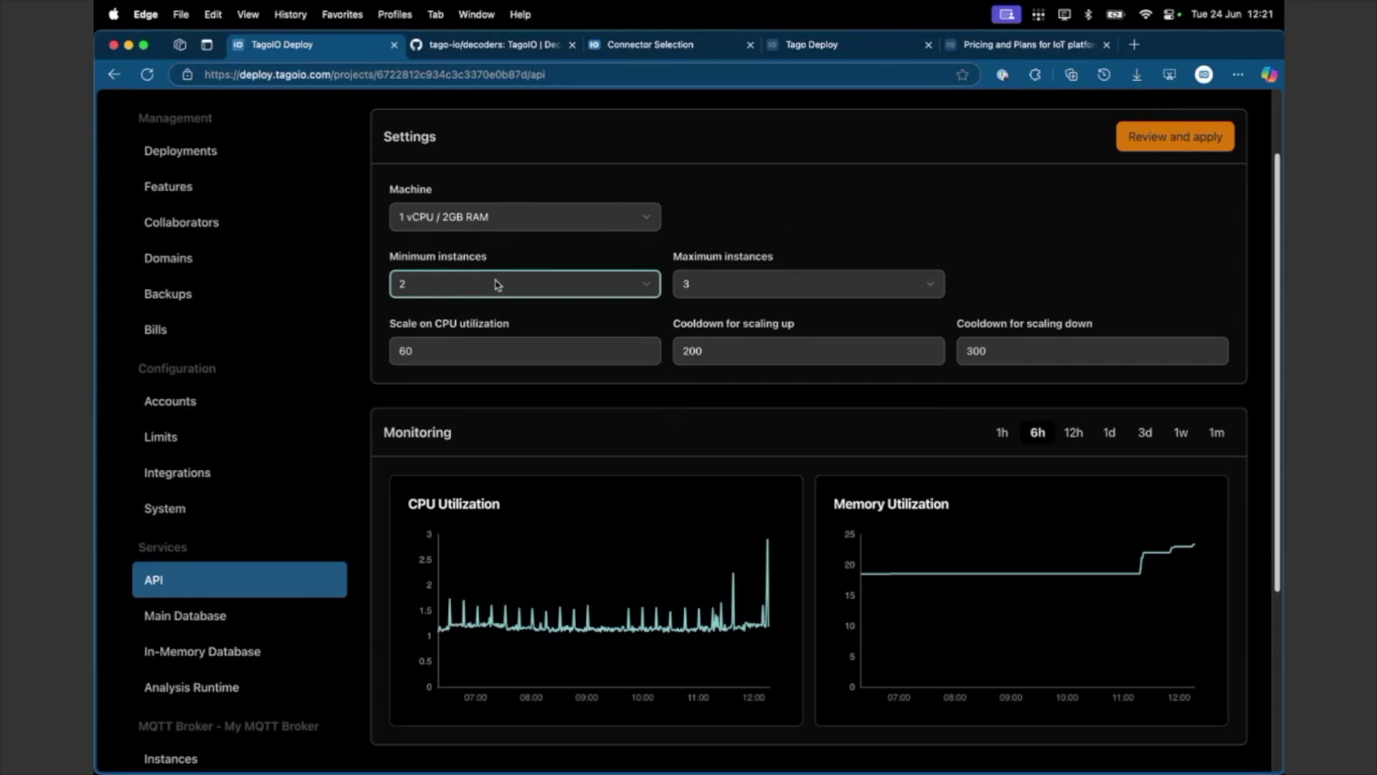
scroll(604, 276, "down", 1)
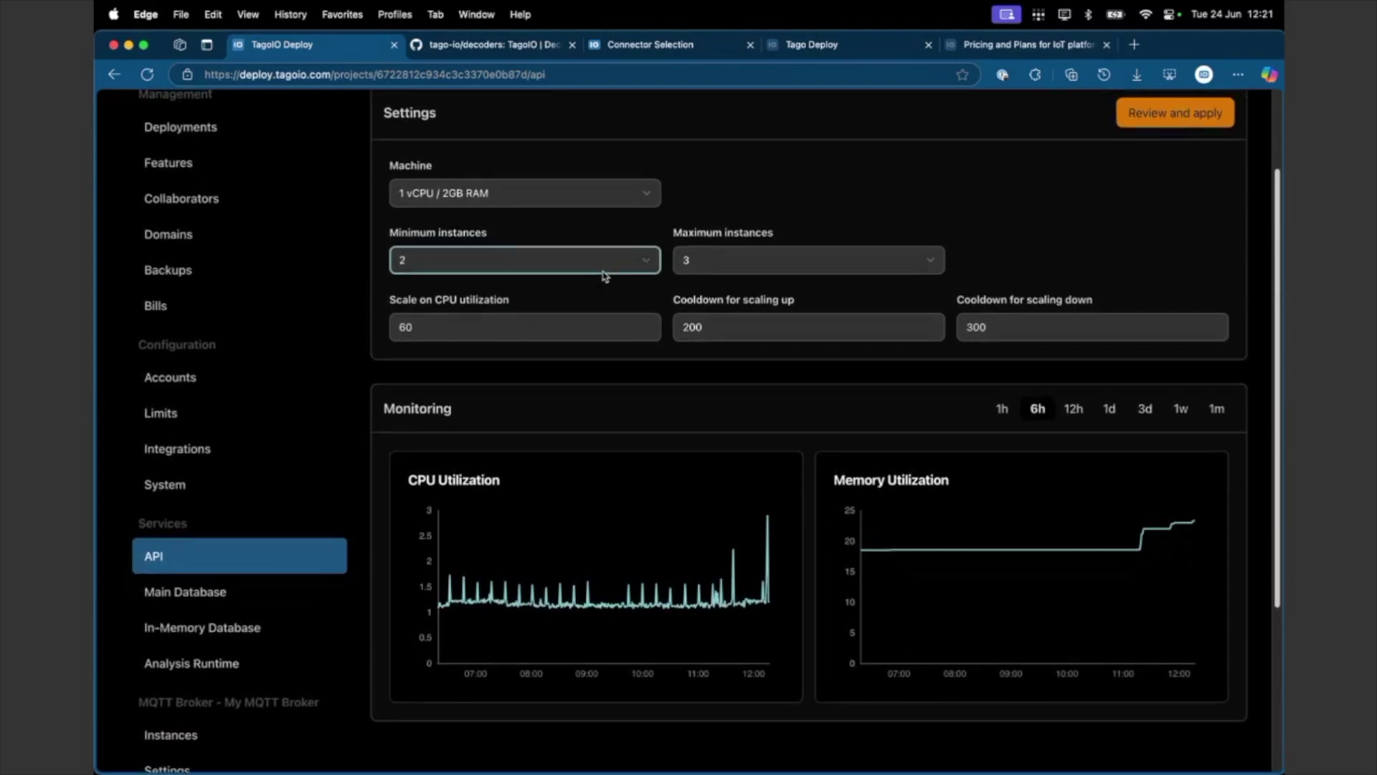
scroll(604, 274, "up", 3)
left_click(705, 267)
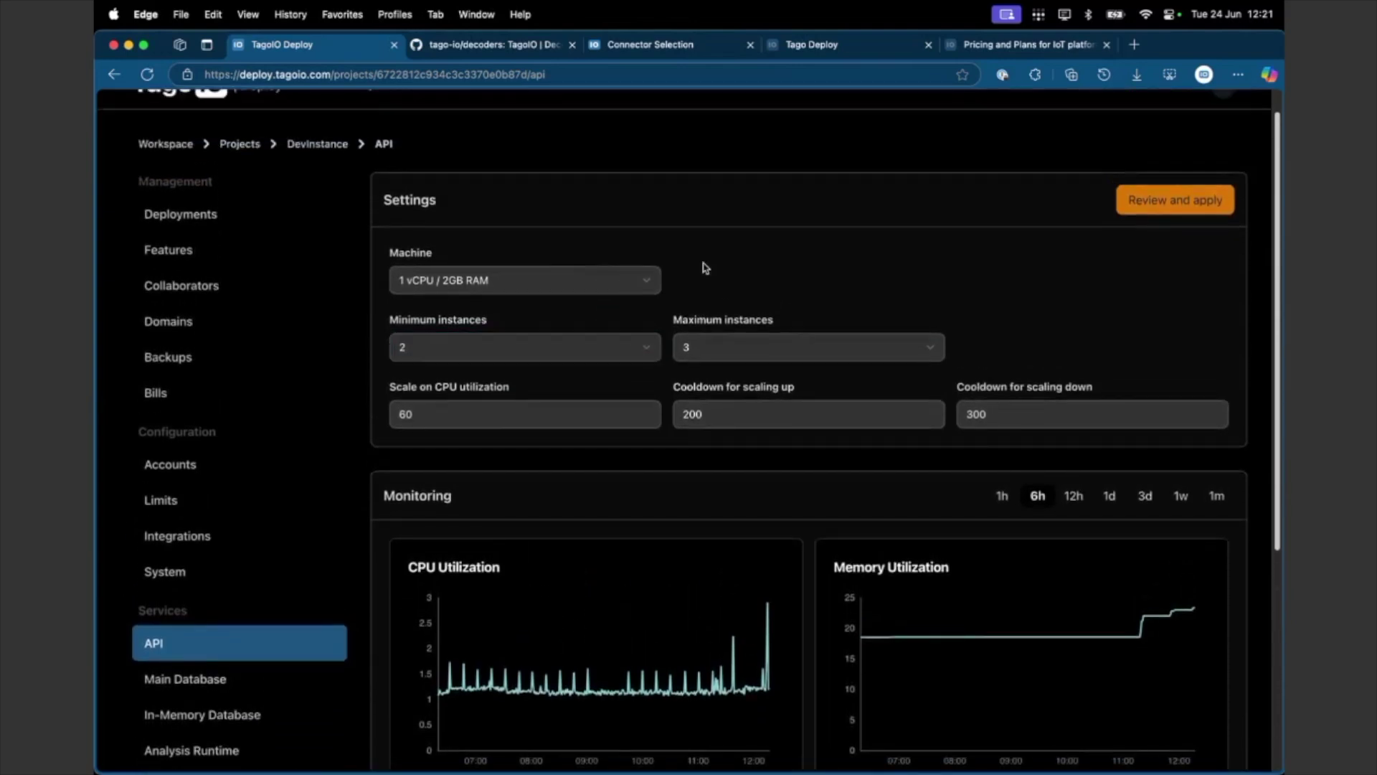
- Check the API service's machine size choices without changing the selection, and examine its CPU utilization chart
left_click(564, 283)
left_click(742, 290)
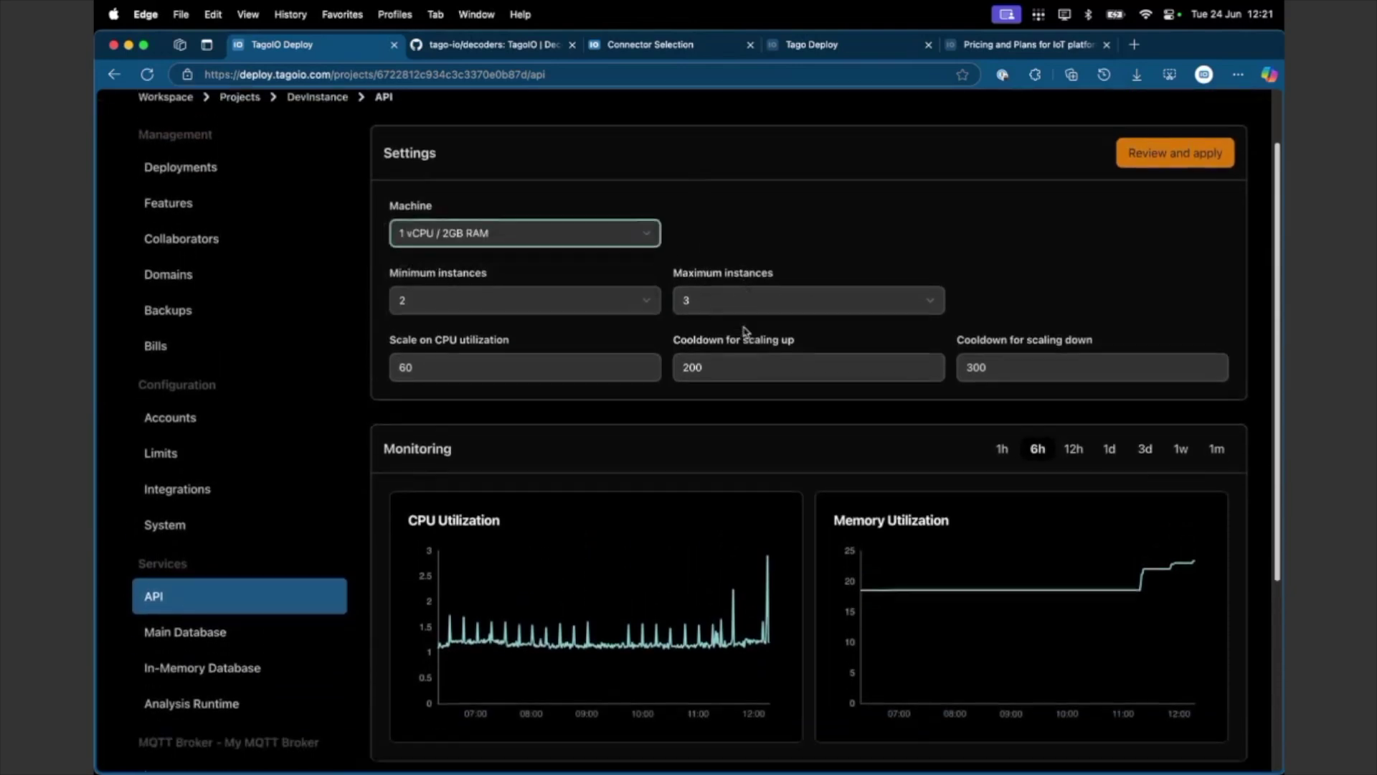
scroll(744, 330, "down", 3)
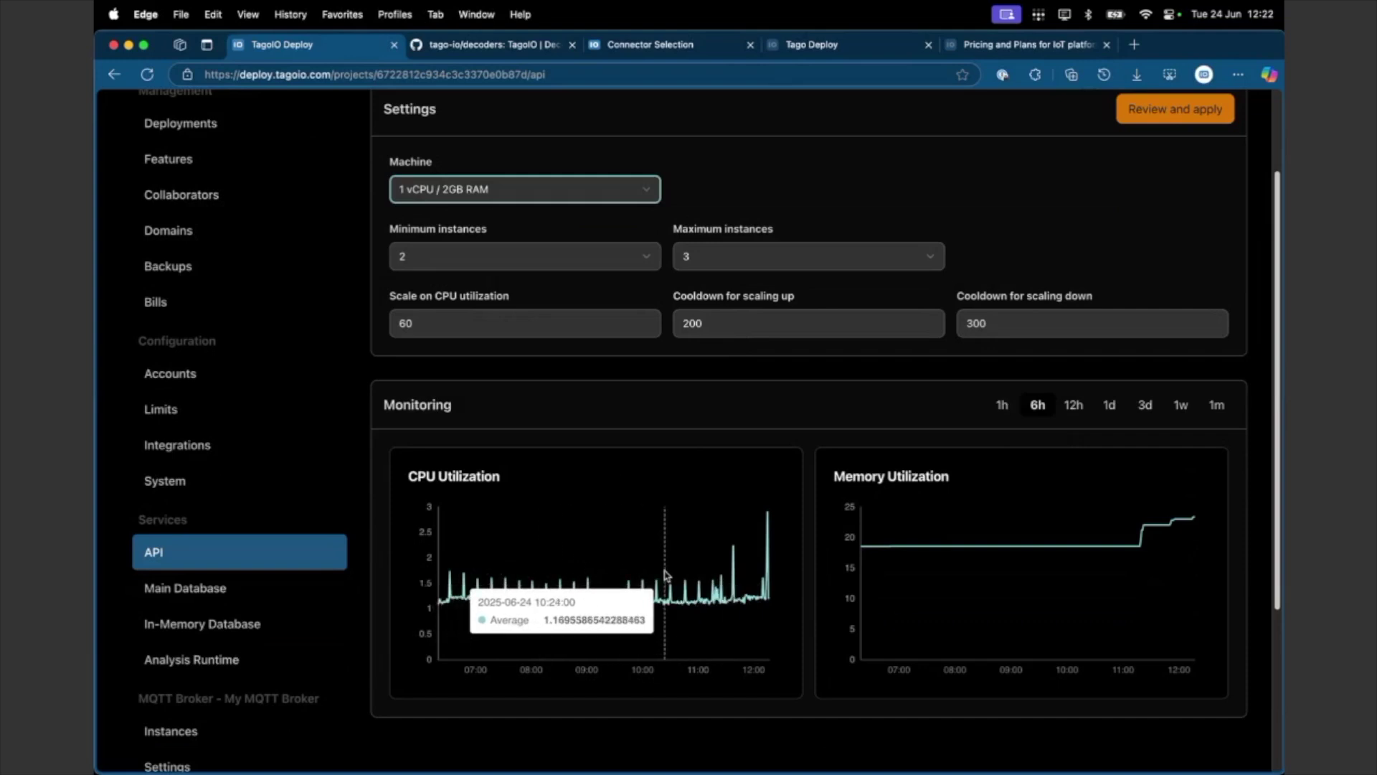
scroll(717, 574, "down", 1)
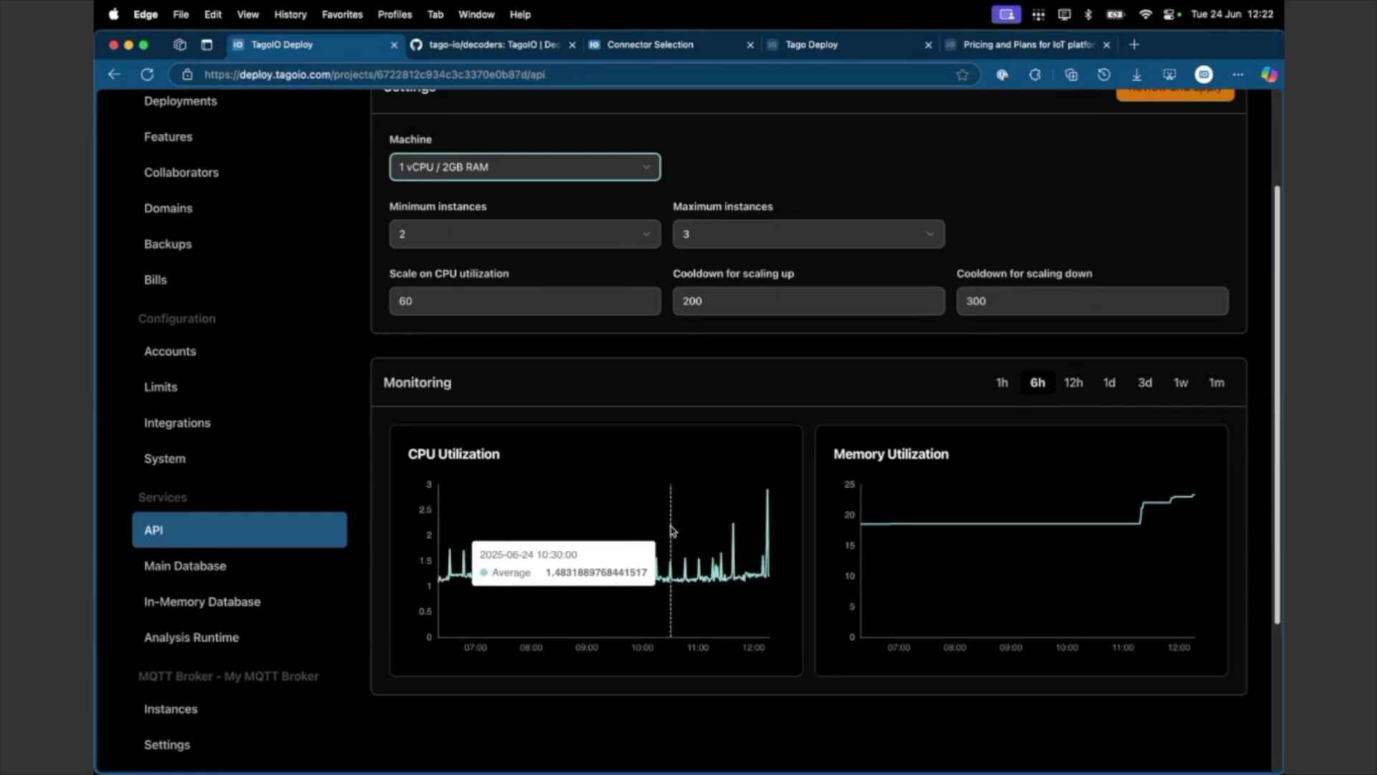
left_click(1122, 214)
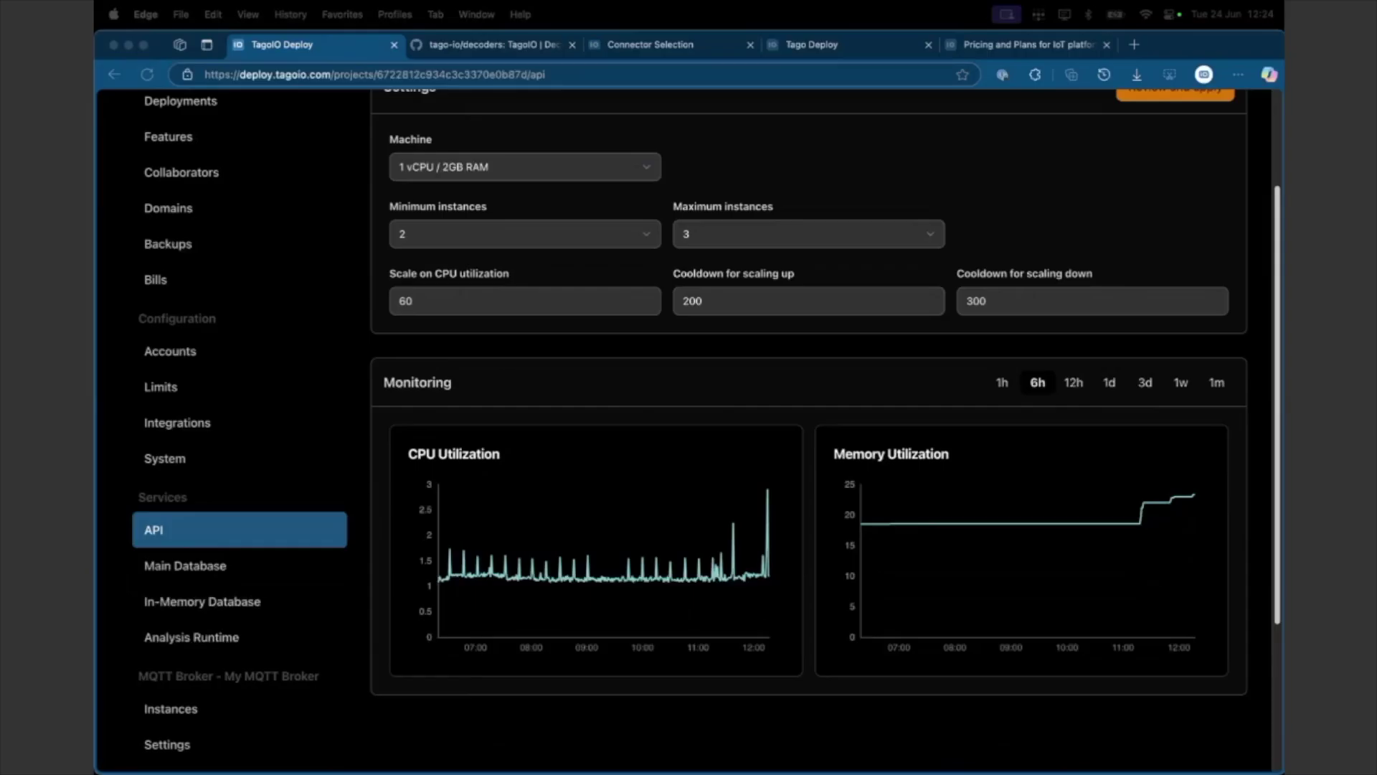
left_click(708, 377)
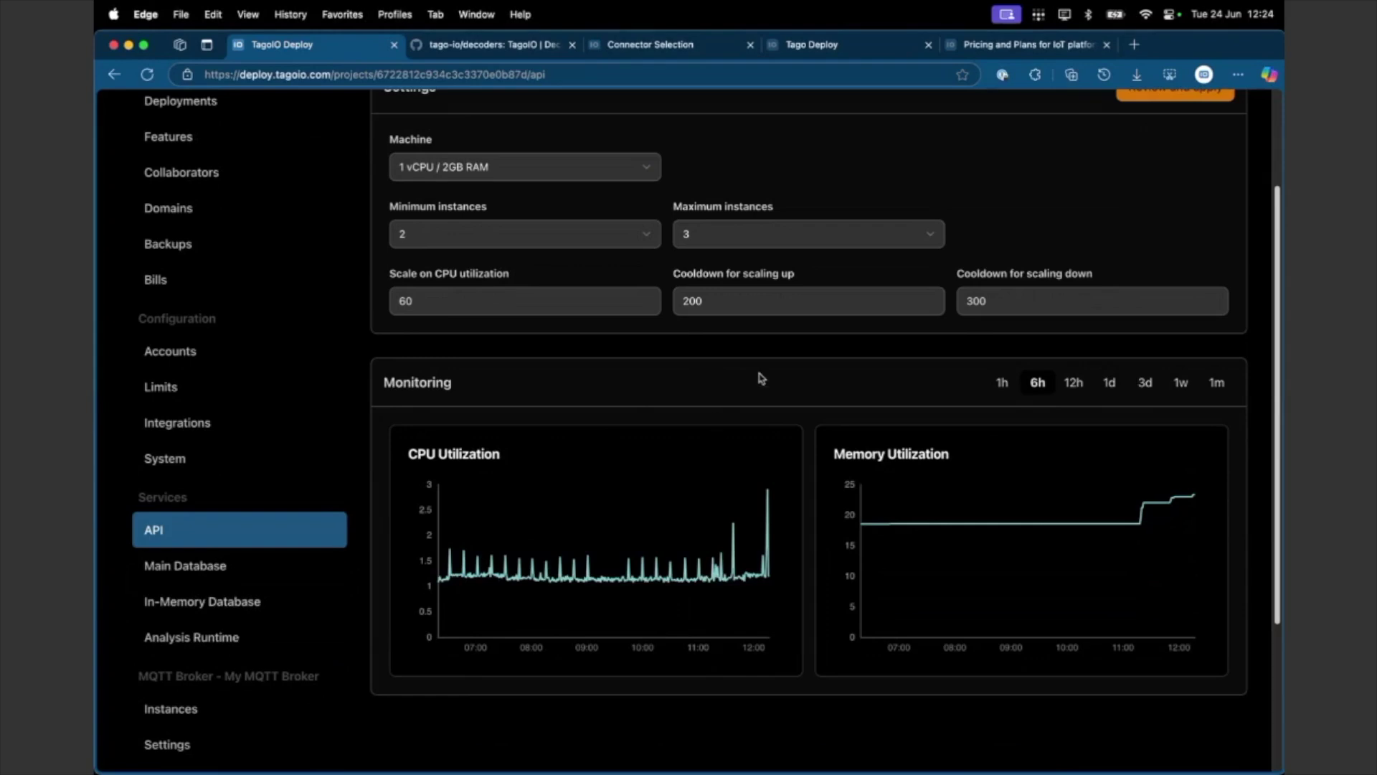
scroll(761, 378, "up", 1)
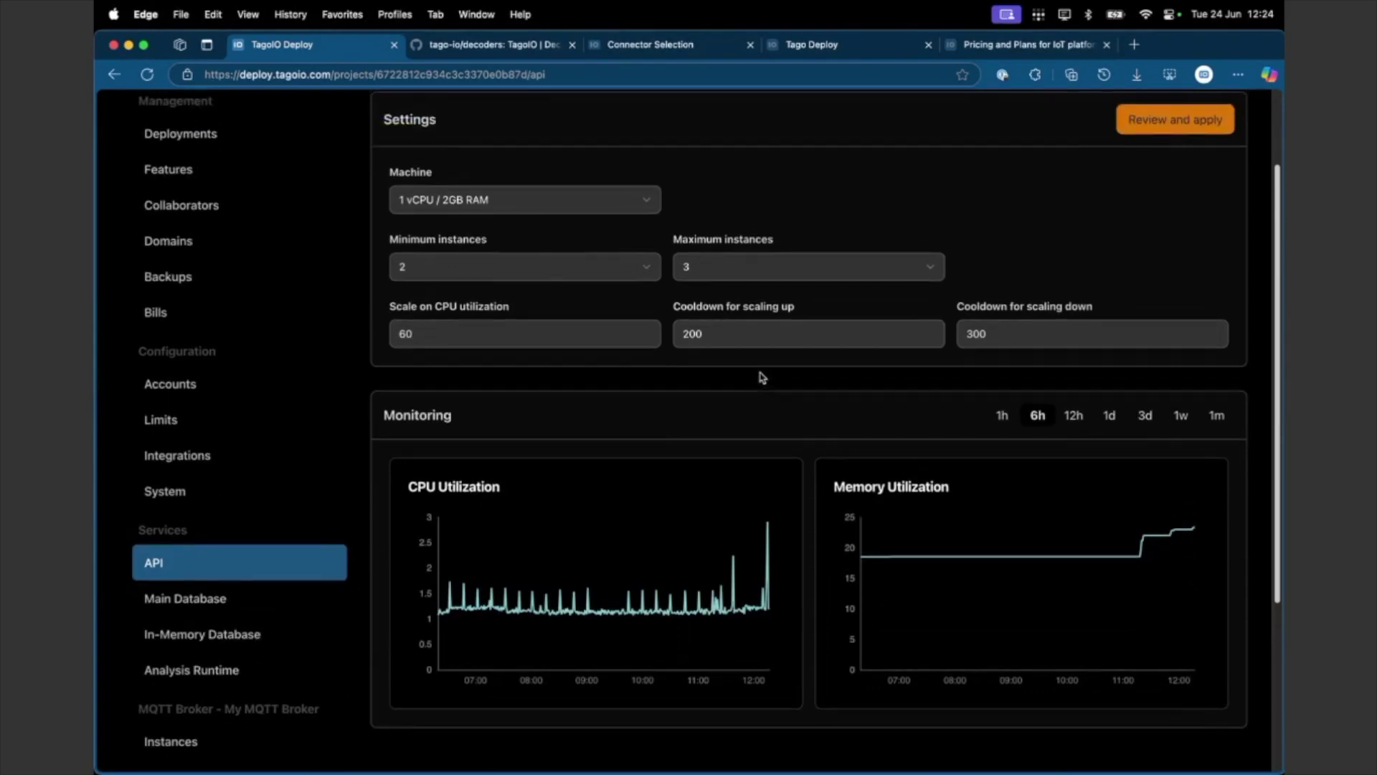
scroll(761, 377, "up", 1)
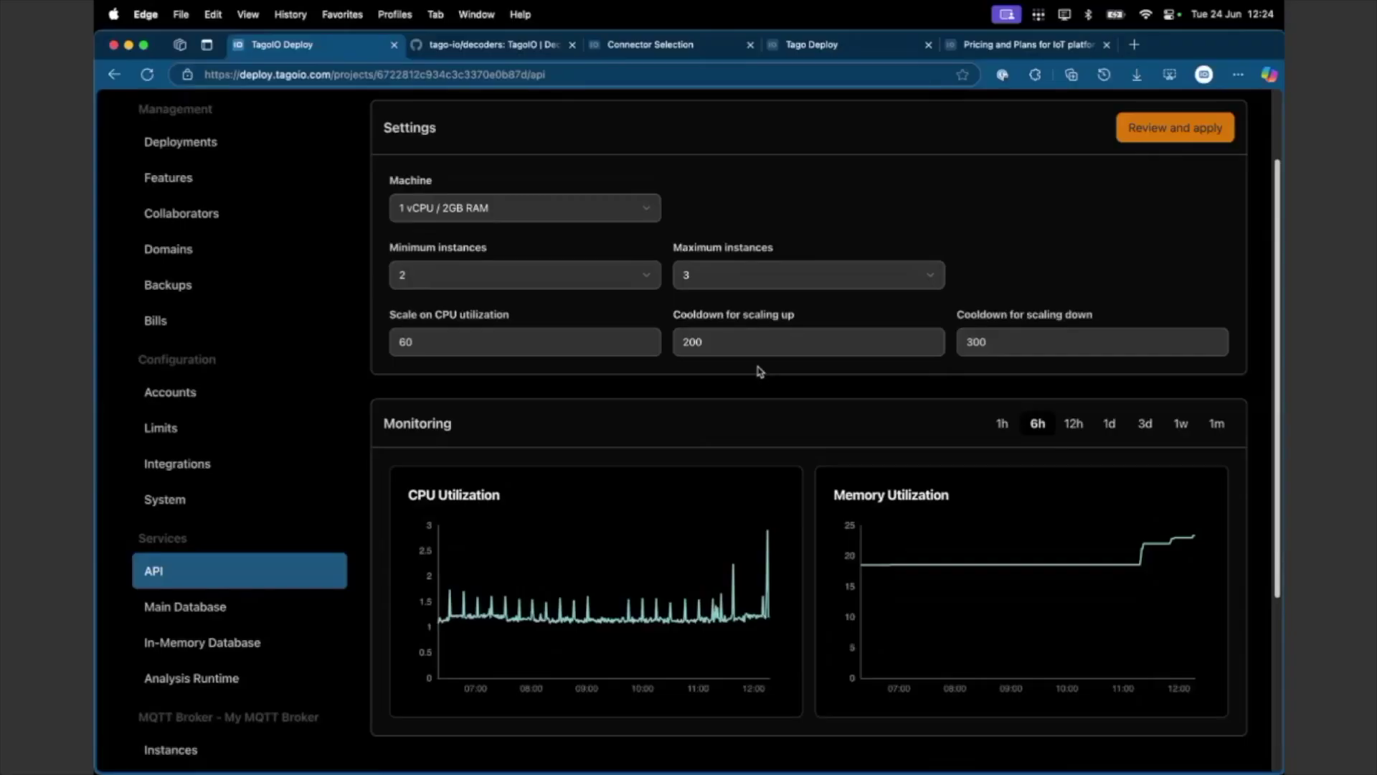
scroll(759, 371, "up", 1)
scroll(759, 371, "down", 2)
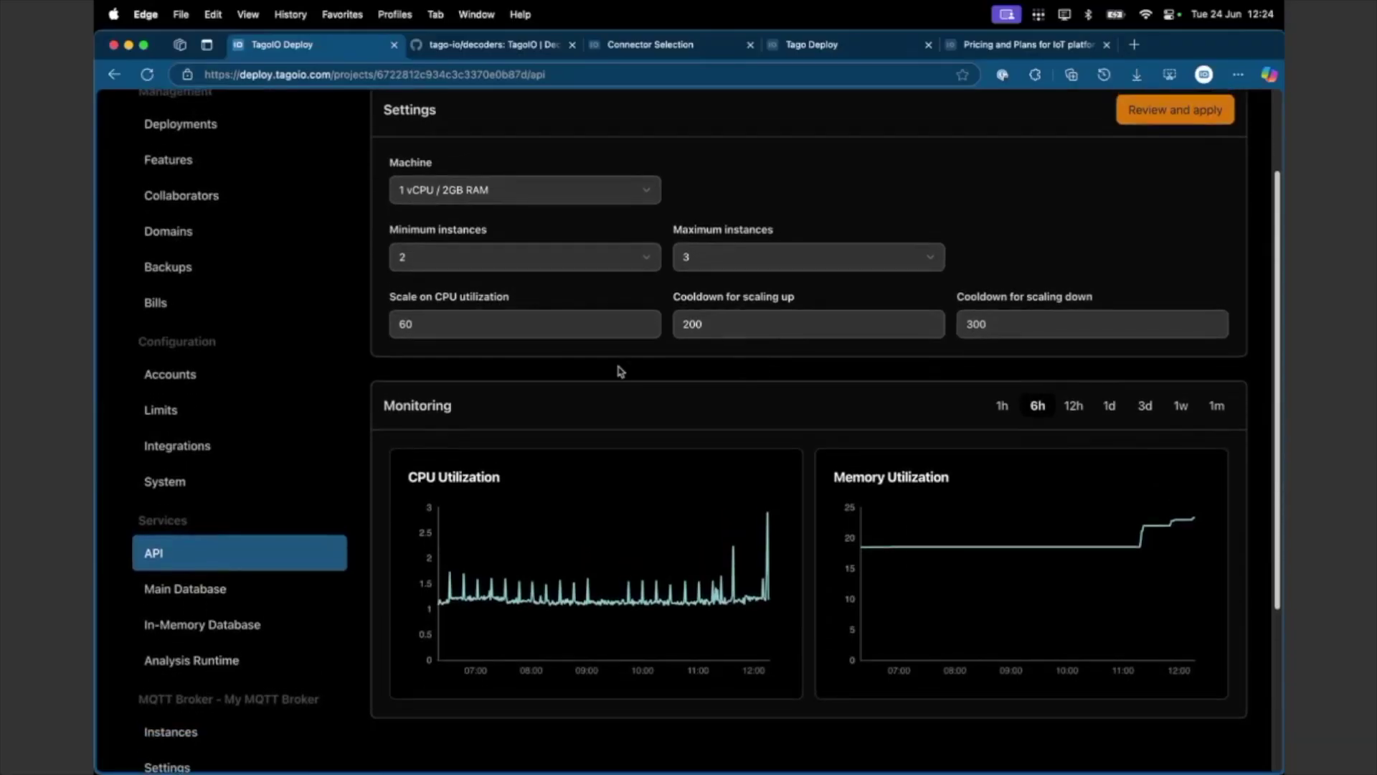
scroll(617, 373, "up", 1)
scroll(615, 376, "down", 1)
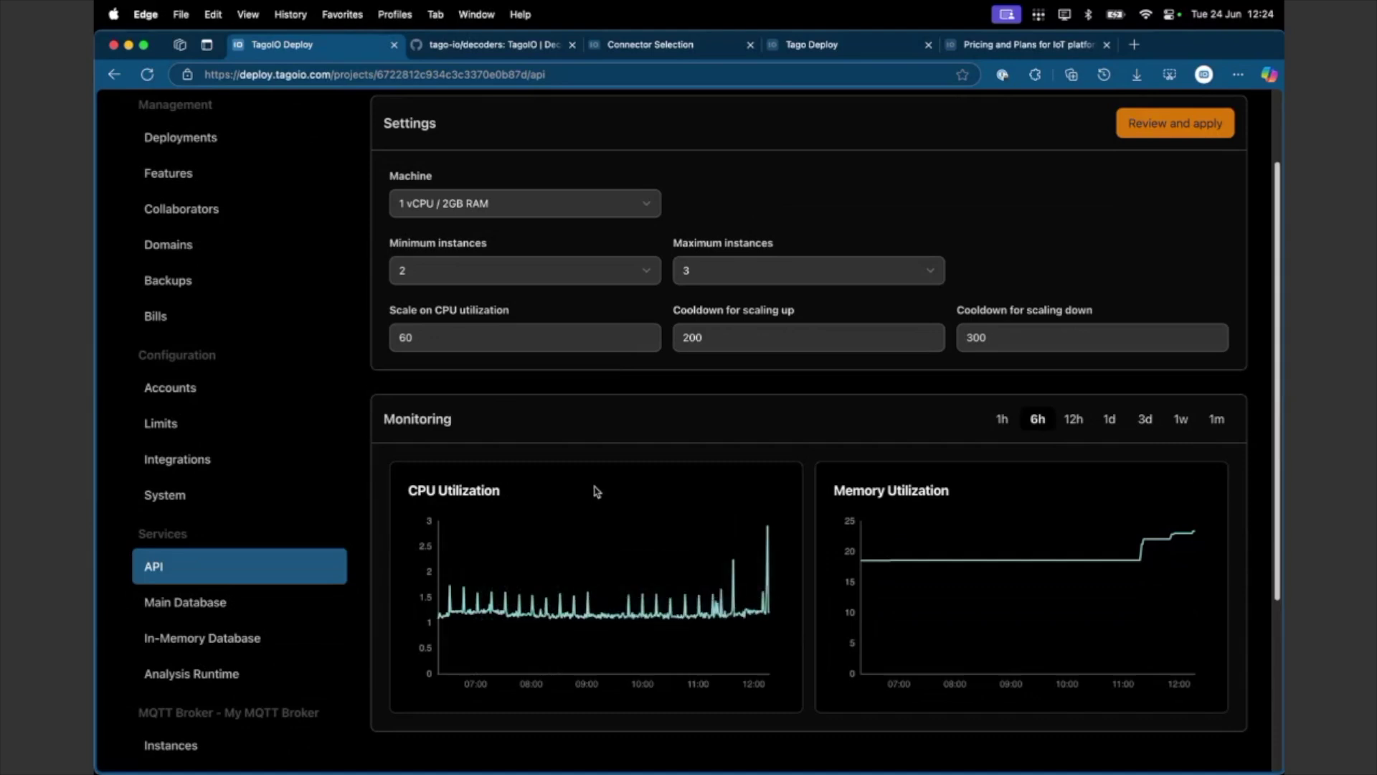
- Switch the API service's minimum instances to 1 and back to 2
scroll(595, 491, "up", 1)
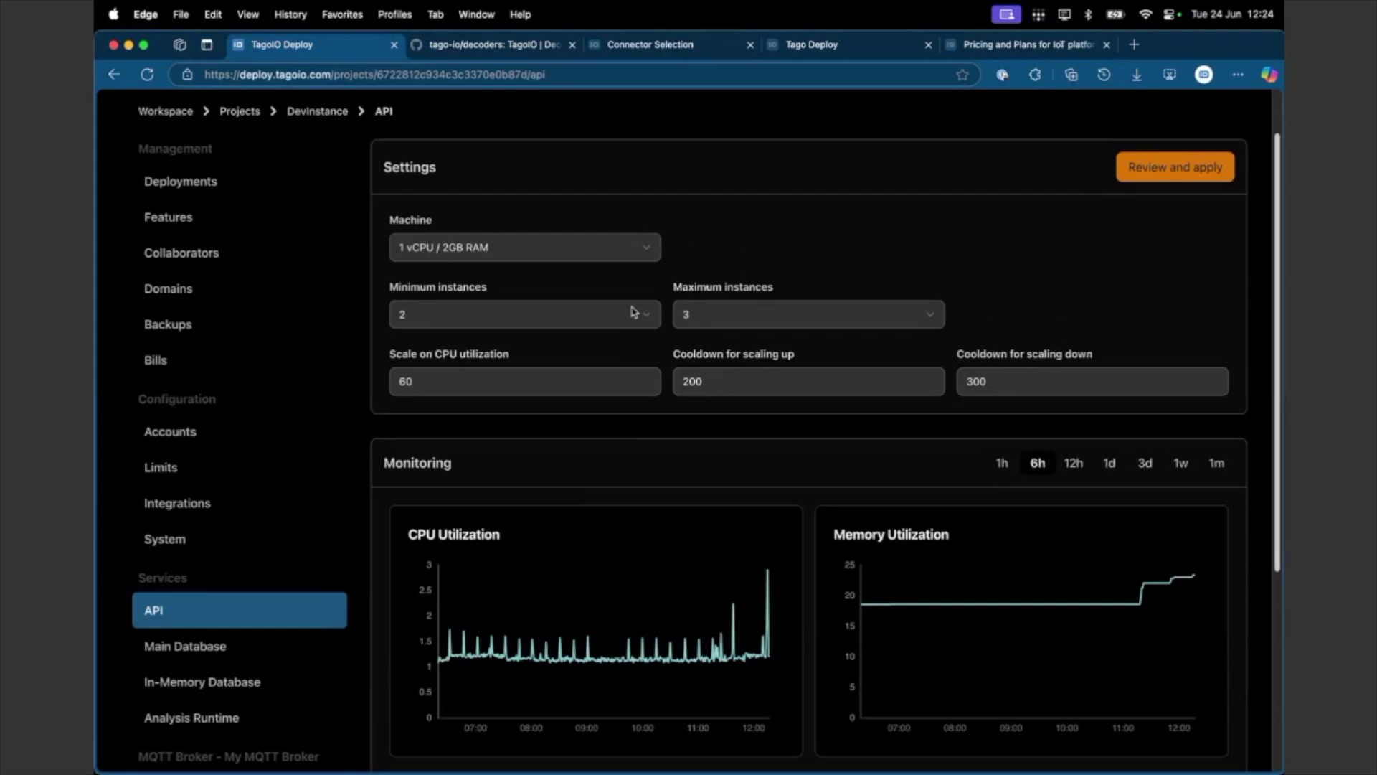
left_click(513, 323)
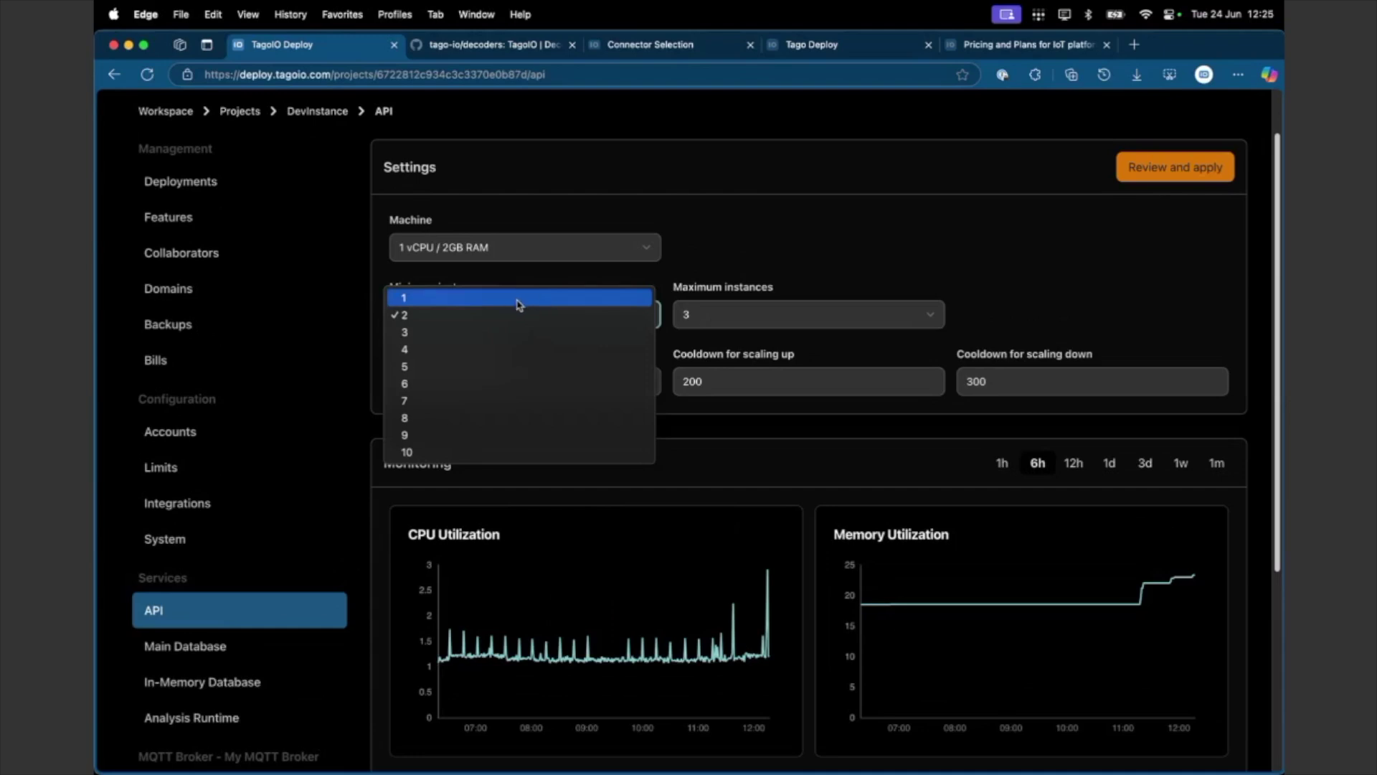
left_click(519, 304)
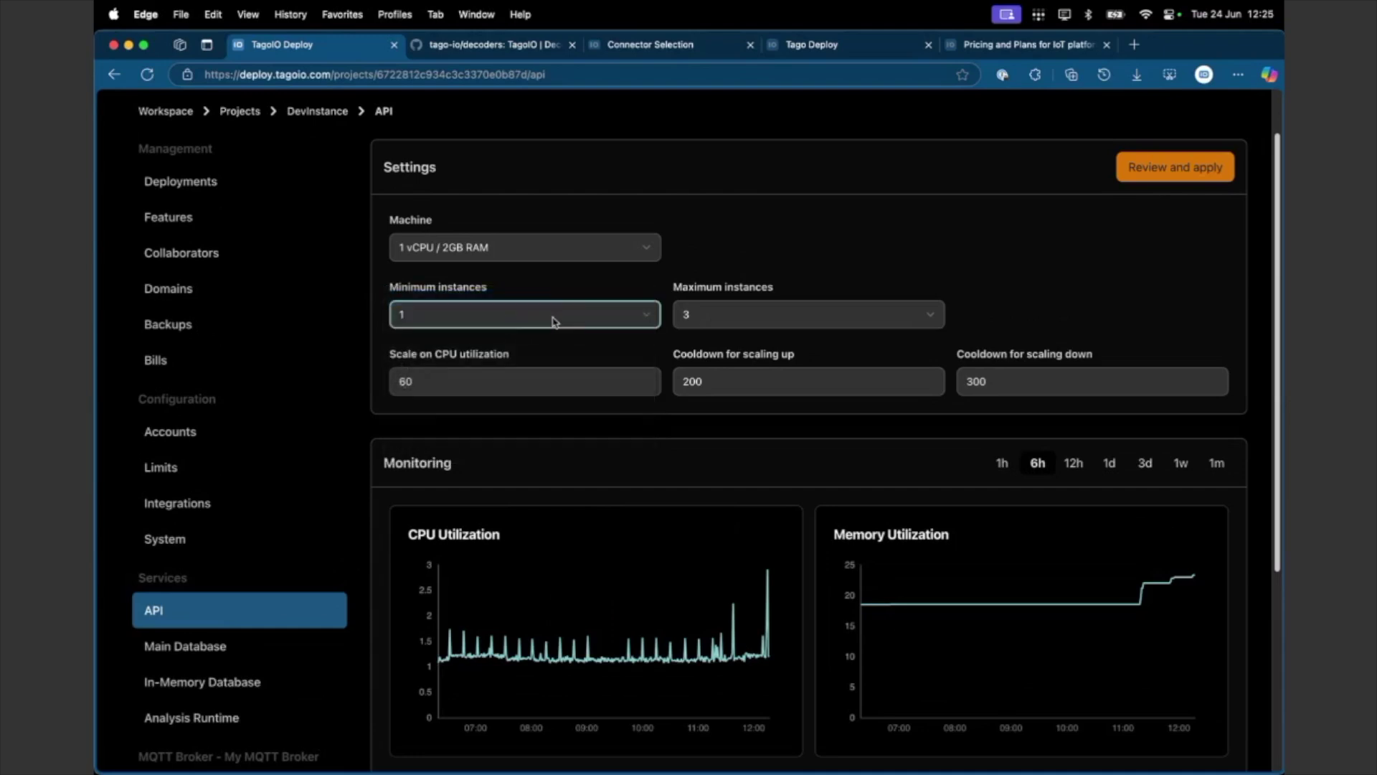
left_click(553, 321)
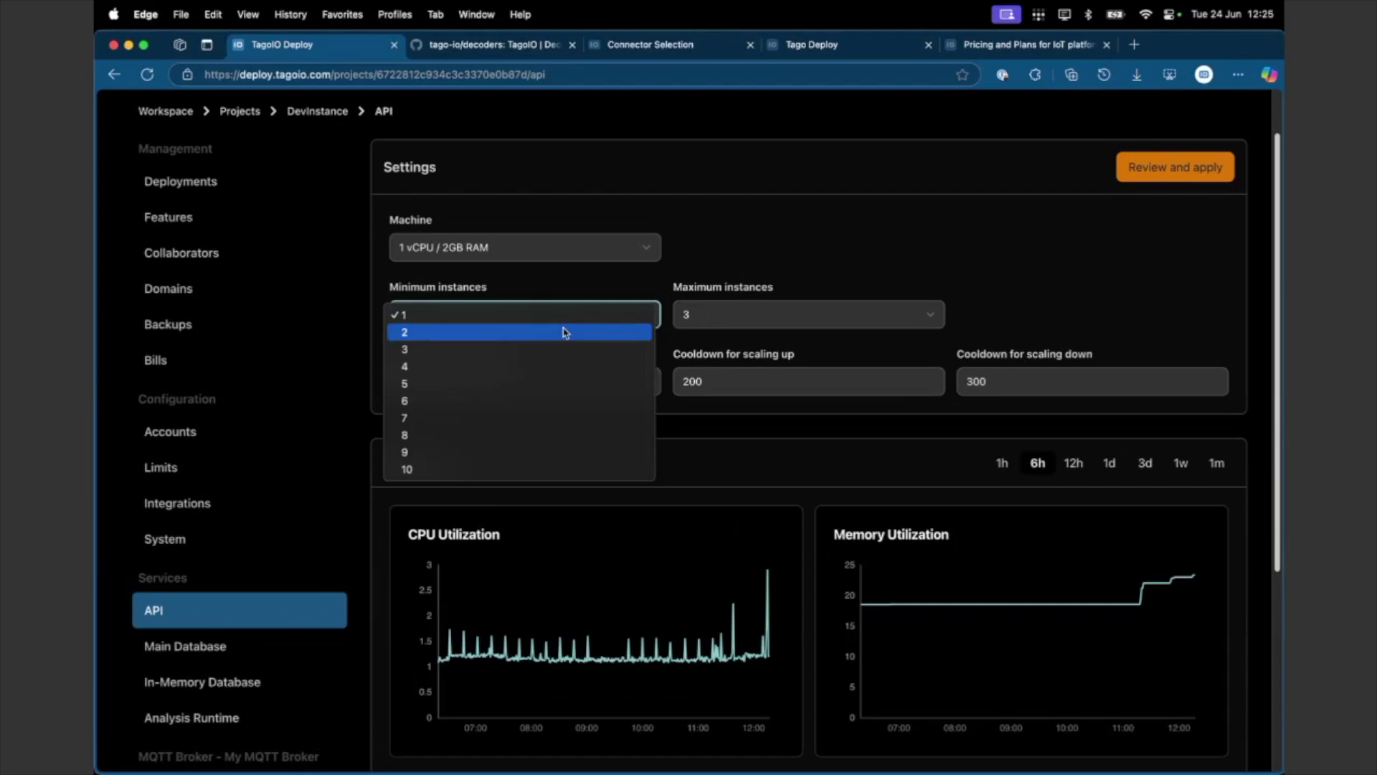
left_click(564, 332)
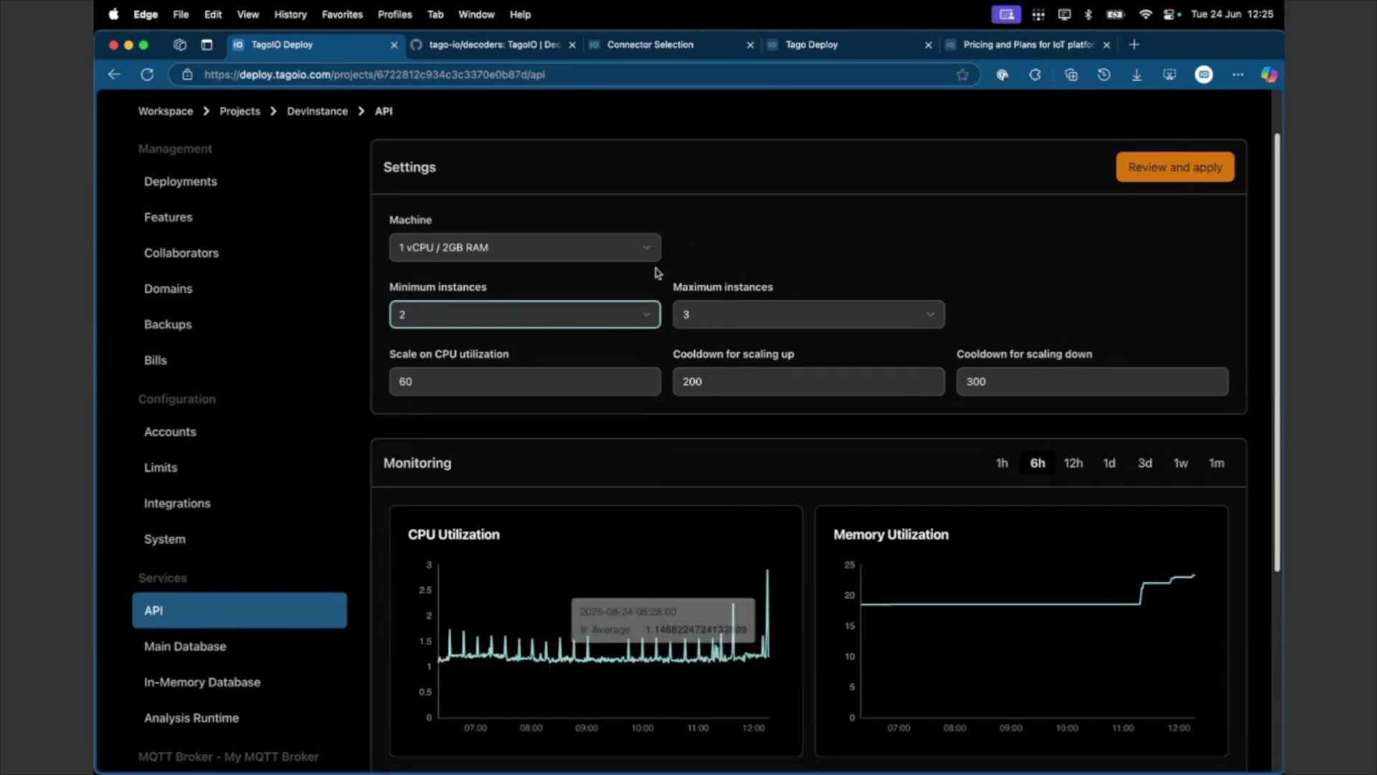
- Check the API service's minimum instance and machine size choices, leaving both settings as they are
left_click(583, 319)
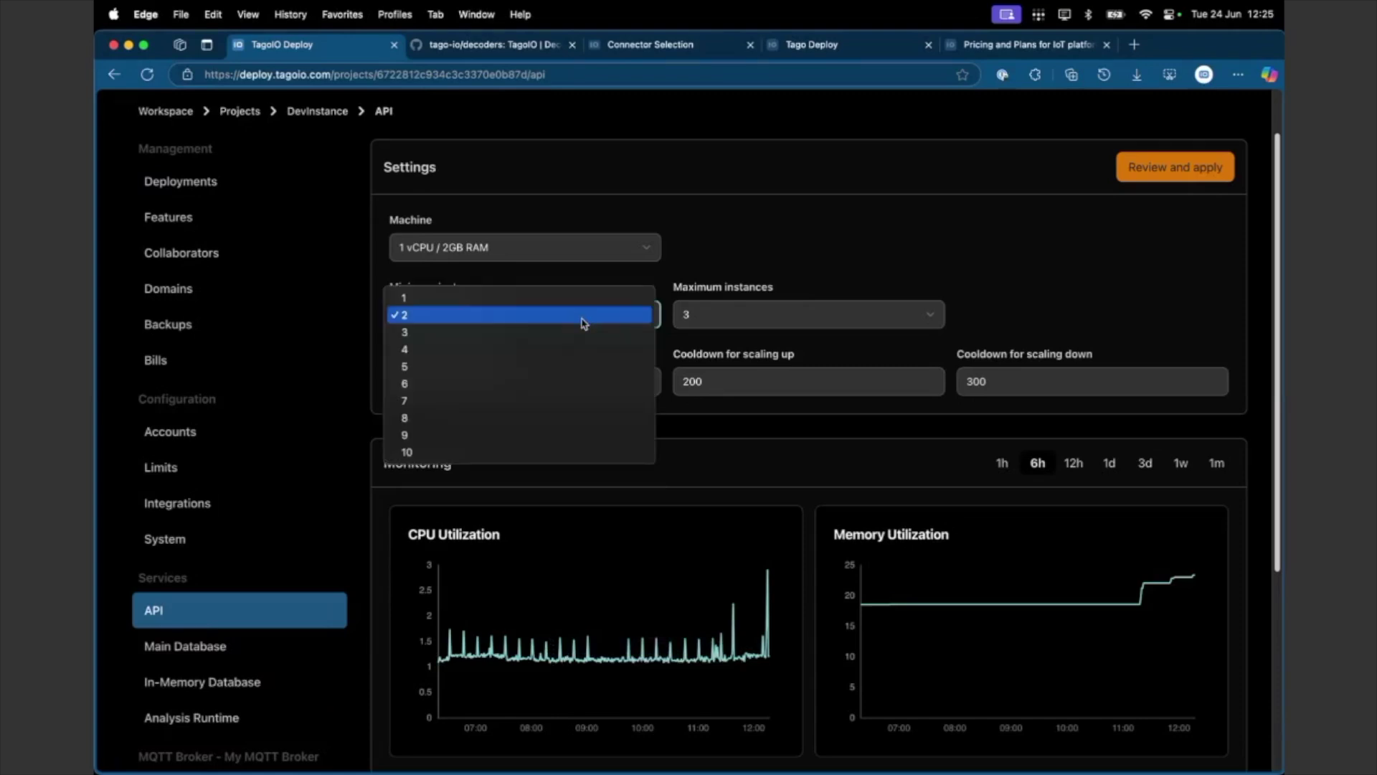
left_click(697, 274)
mouse_move(956, 593)
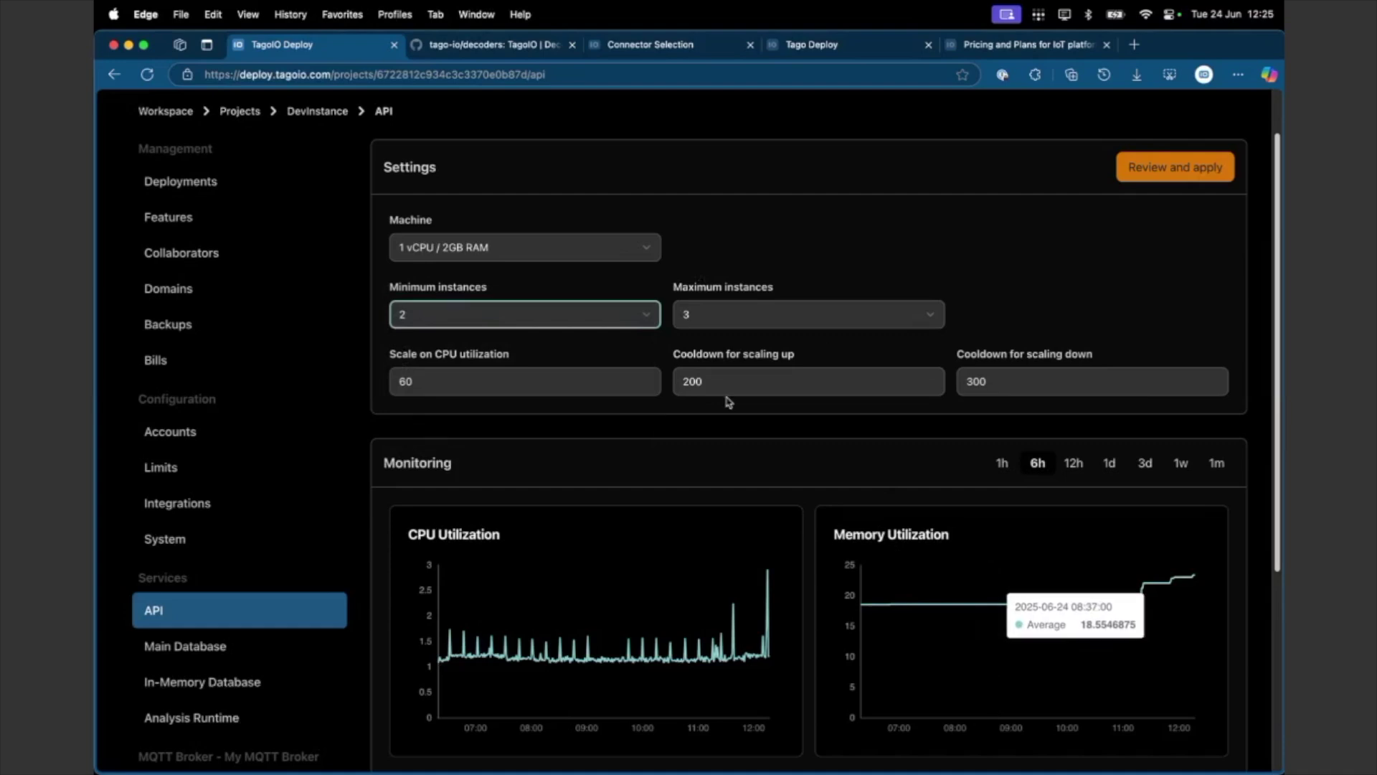
left_click(582, 253)
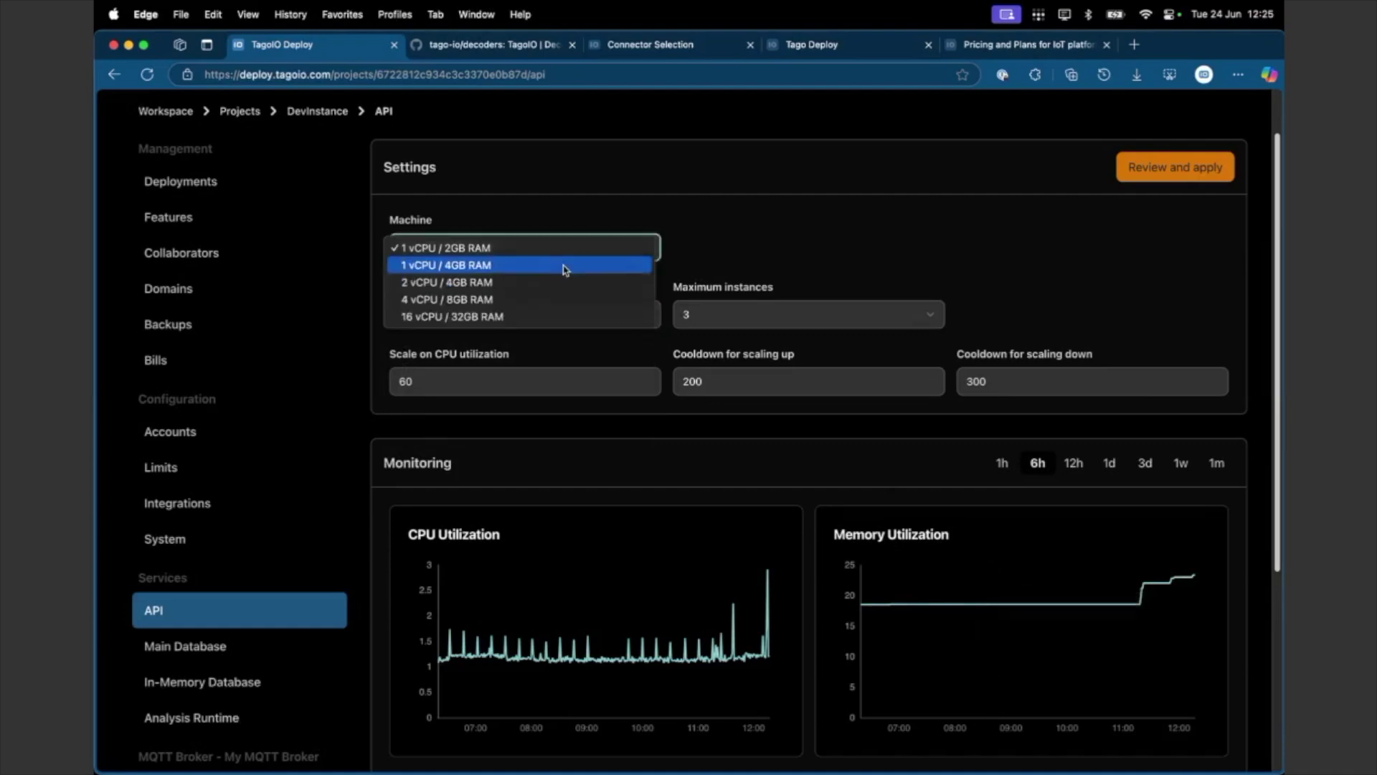
left_click(747, 216)
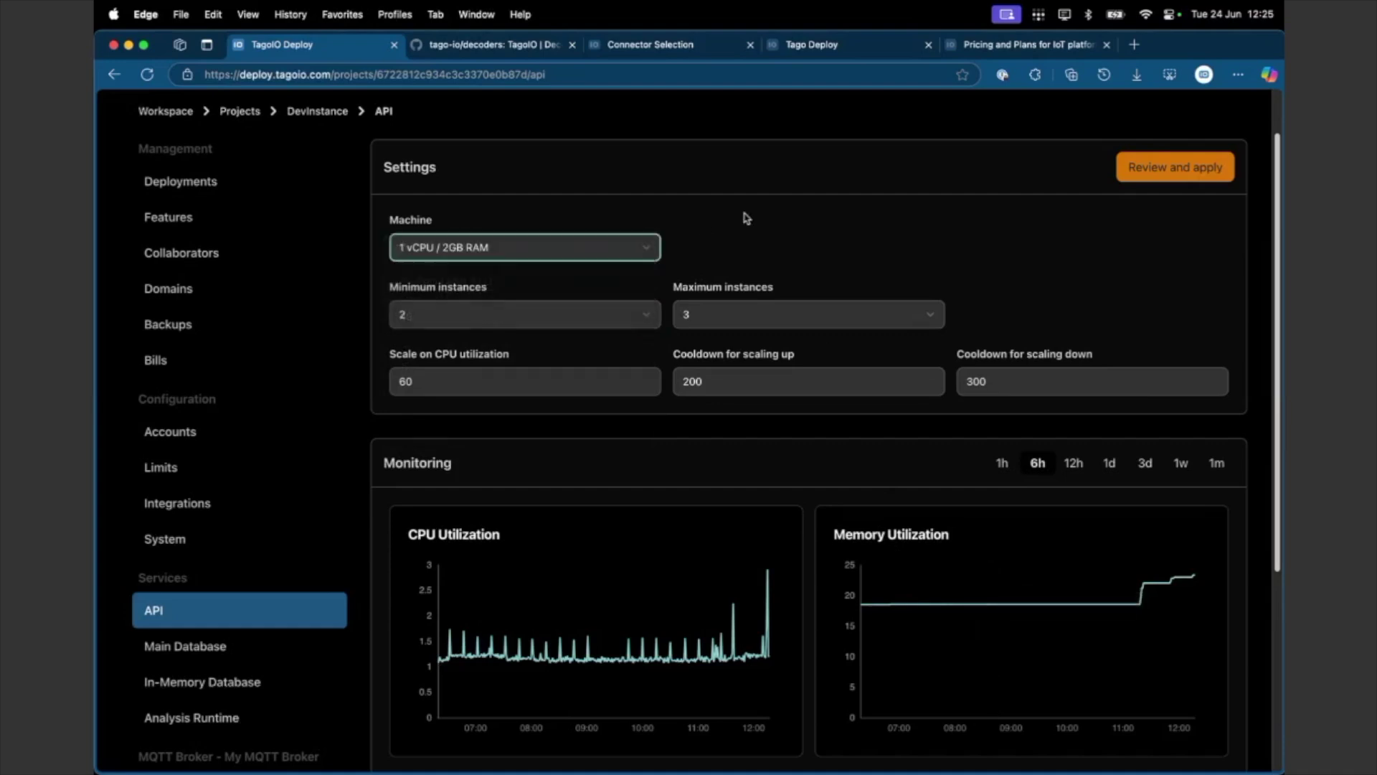
- Open the DevInstance project's Main Database service and check its machine size choices without selecting another one
left_click(240, 659)
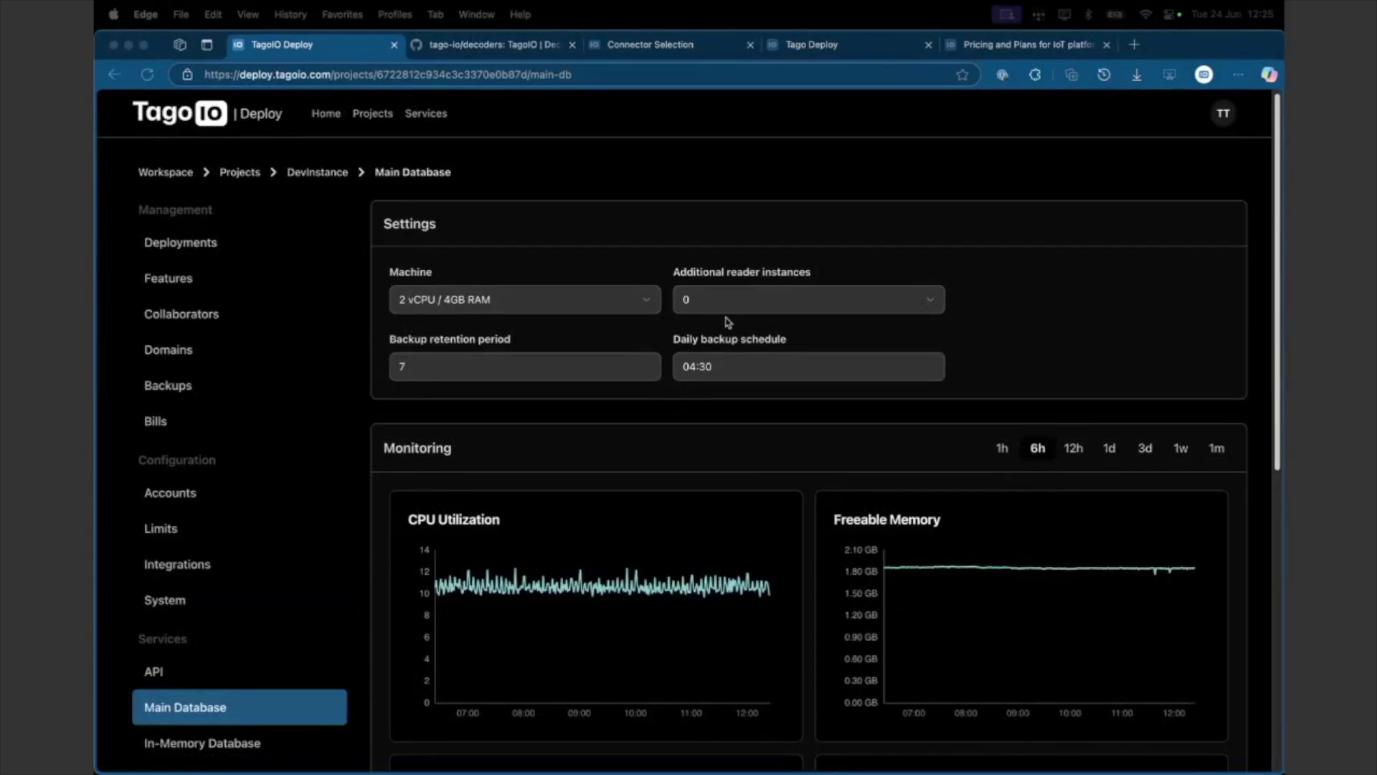
left_click(735, 276)
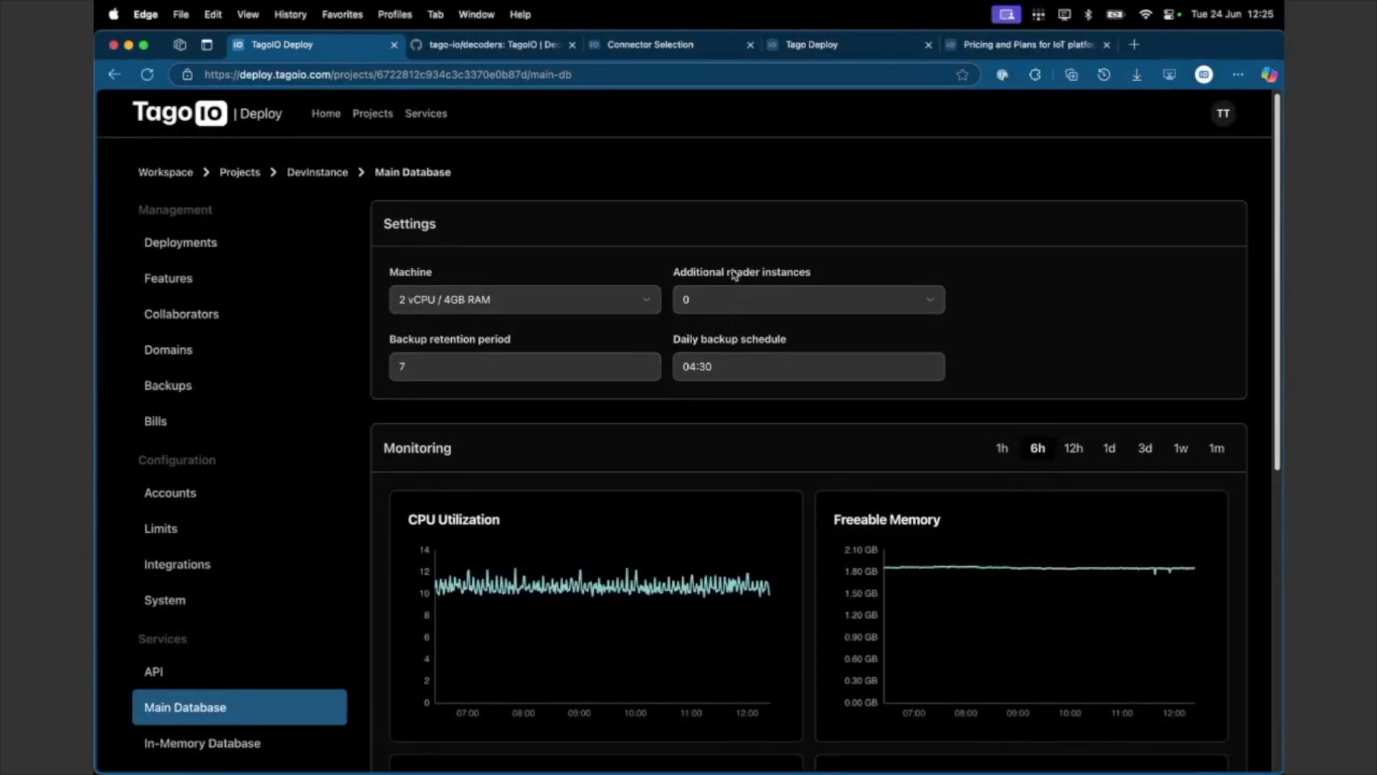
left_click(613, 308)
left_click(623, 271)
- Skim the Main Database's monitoring charts, from CPU utilization to write IOPS and network throughput
scroll(609, 406, "down", 5)
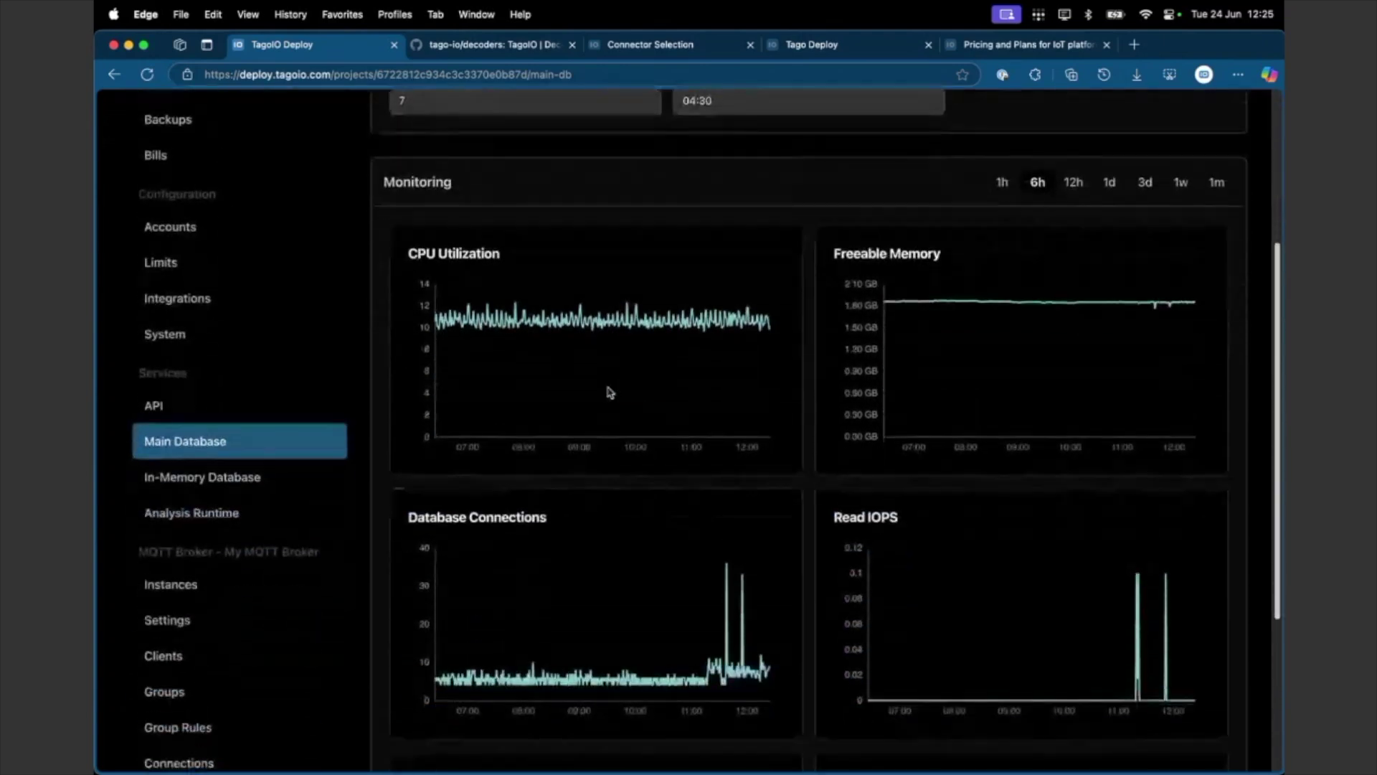
scroll(609, 392, "down", 4)
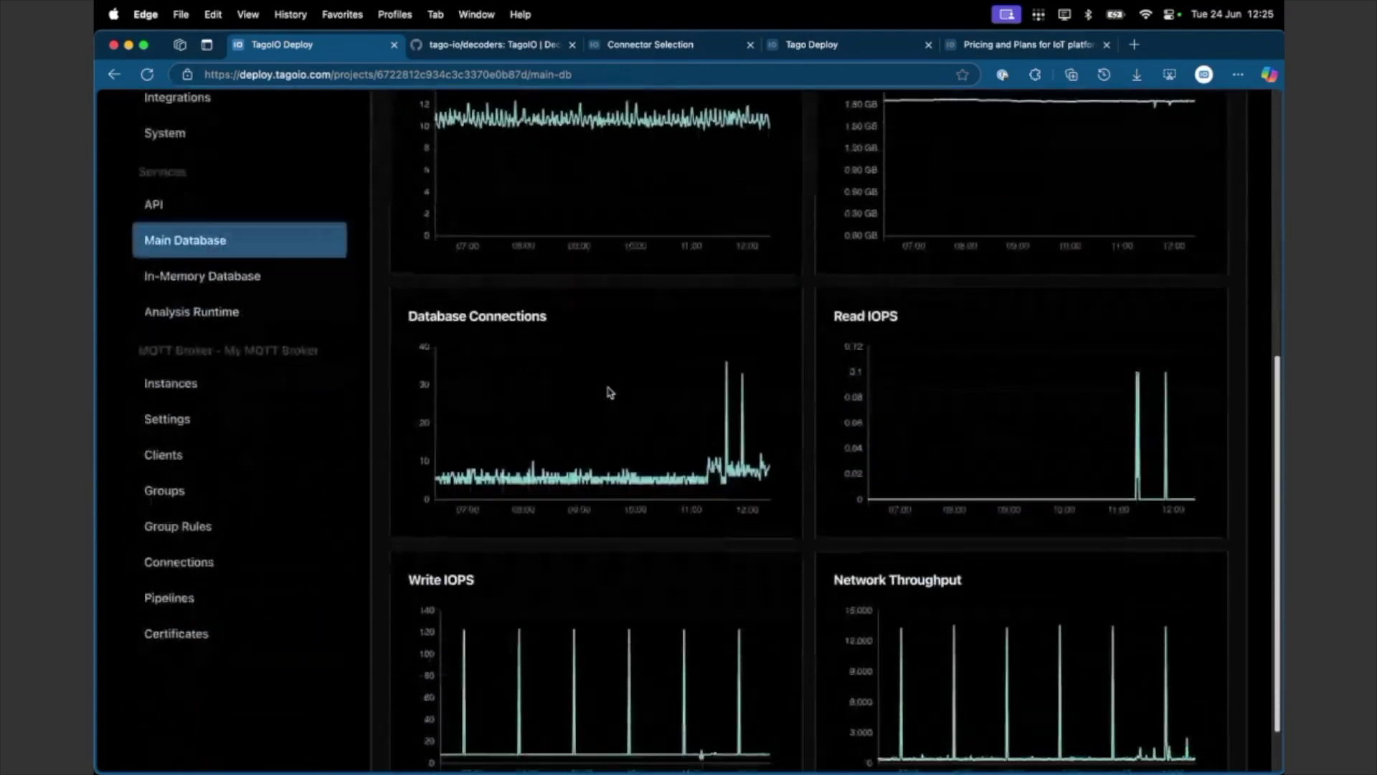
scroll(609, 392, "up", 3)
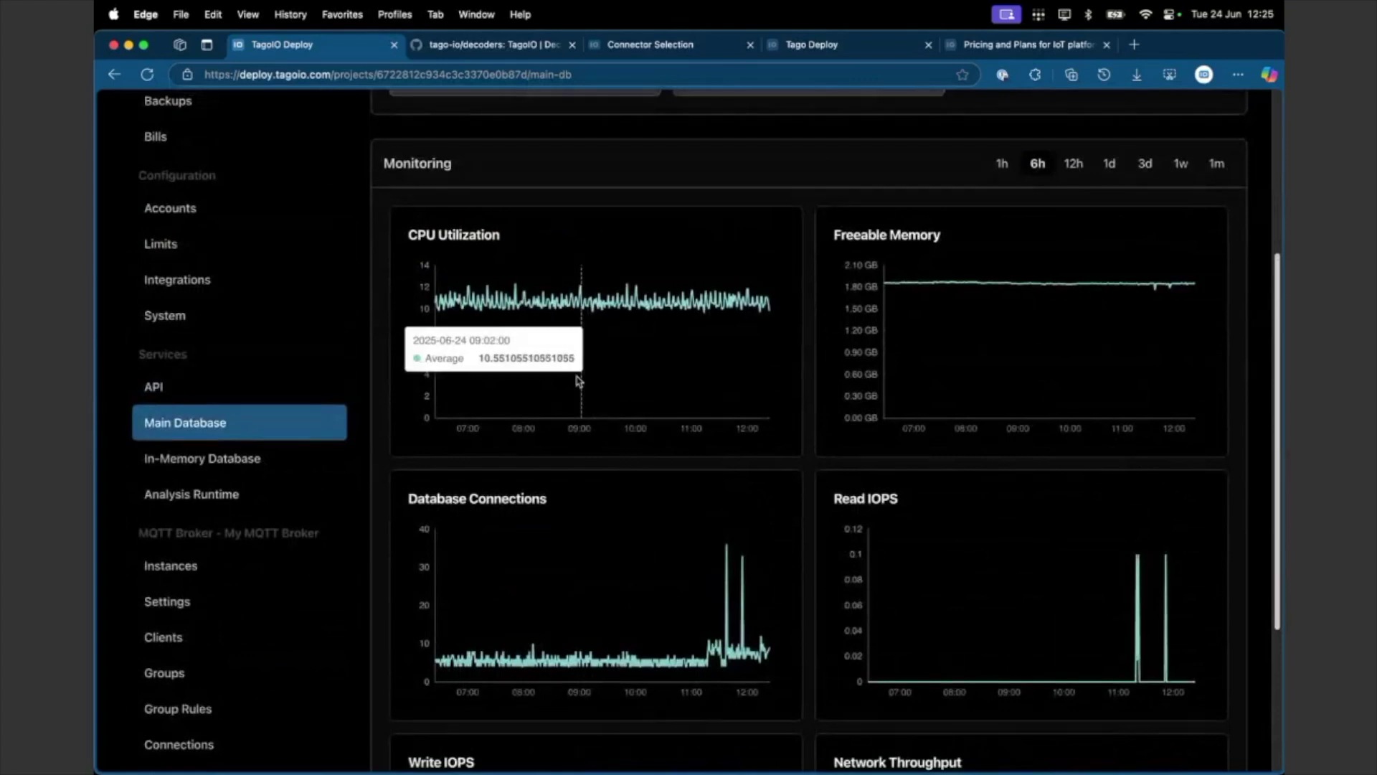
scroll(660, 363, "up", 2)
scroll(660, 362, "up", 1)
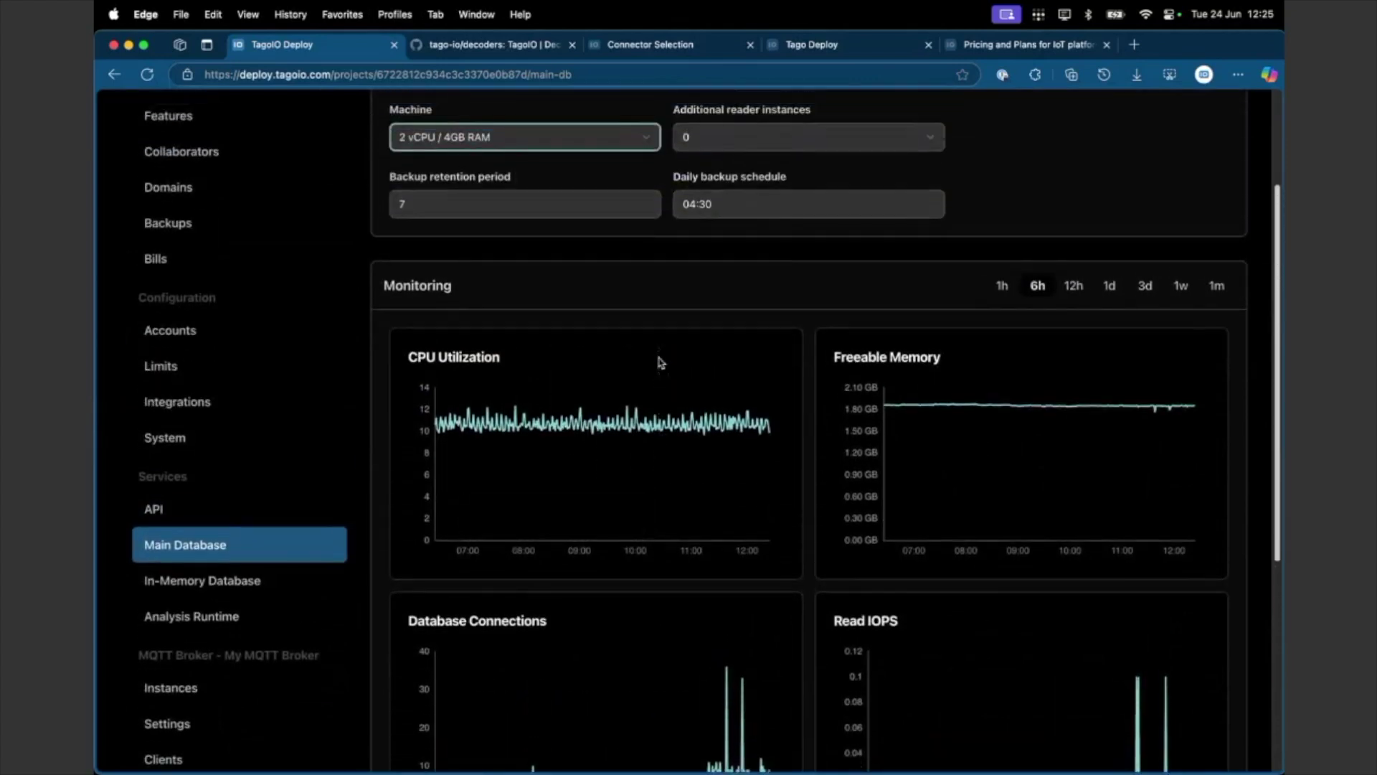
- Review the Main Database's machine sizes, backup retention period and daily backup schedule without changing them
scroll(689, 325, "up", 3)
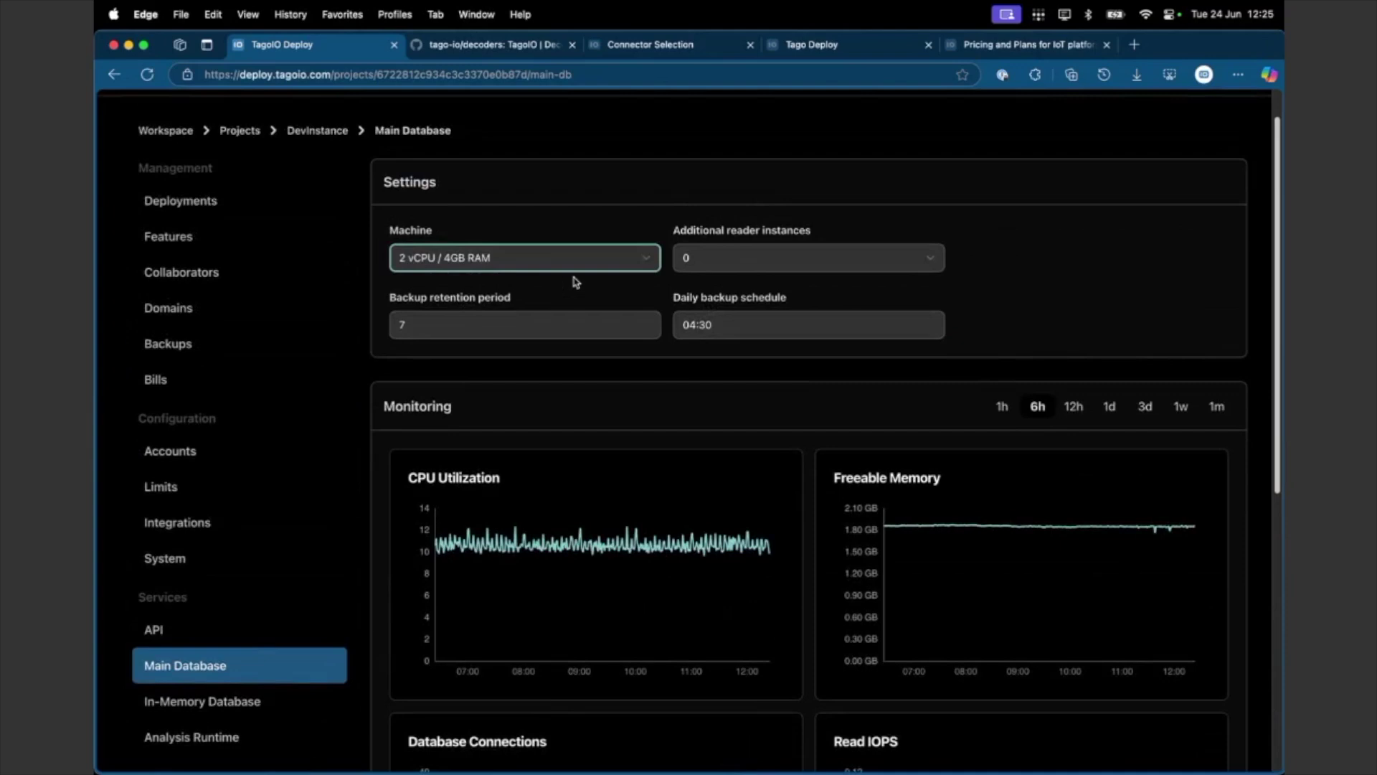
left_click(647, 257)
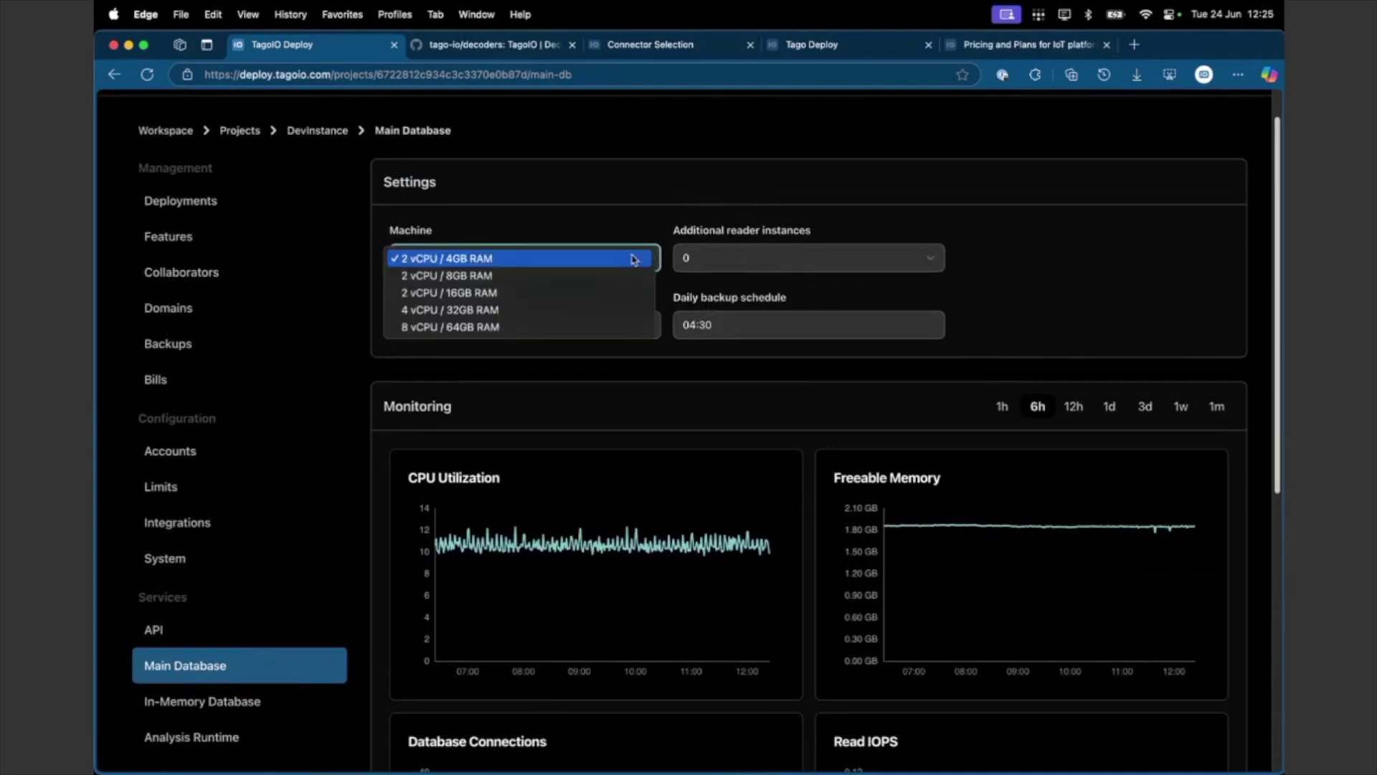
left_click(630, 259)
left_click(632, 270)
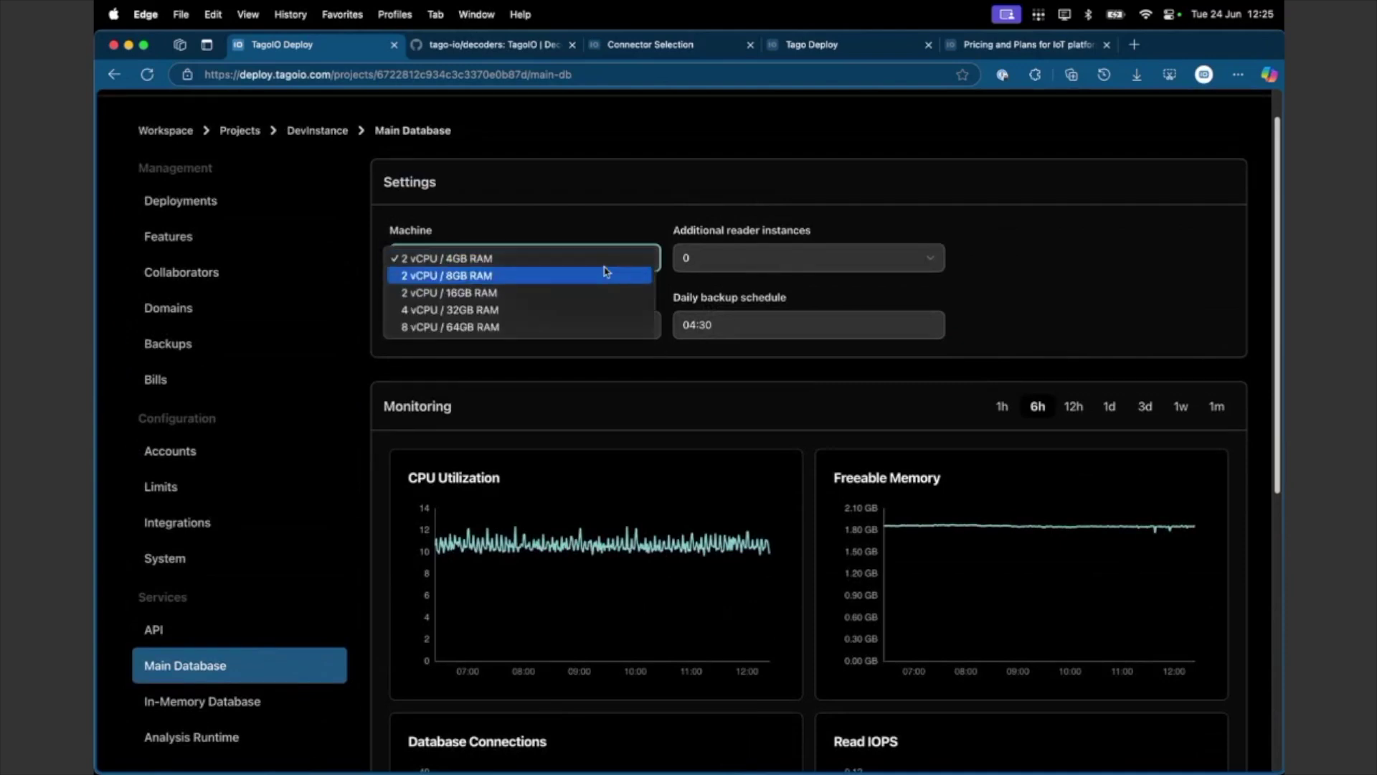
left_click(705, 261)
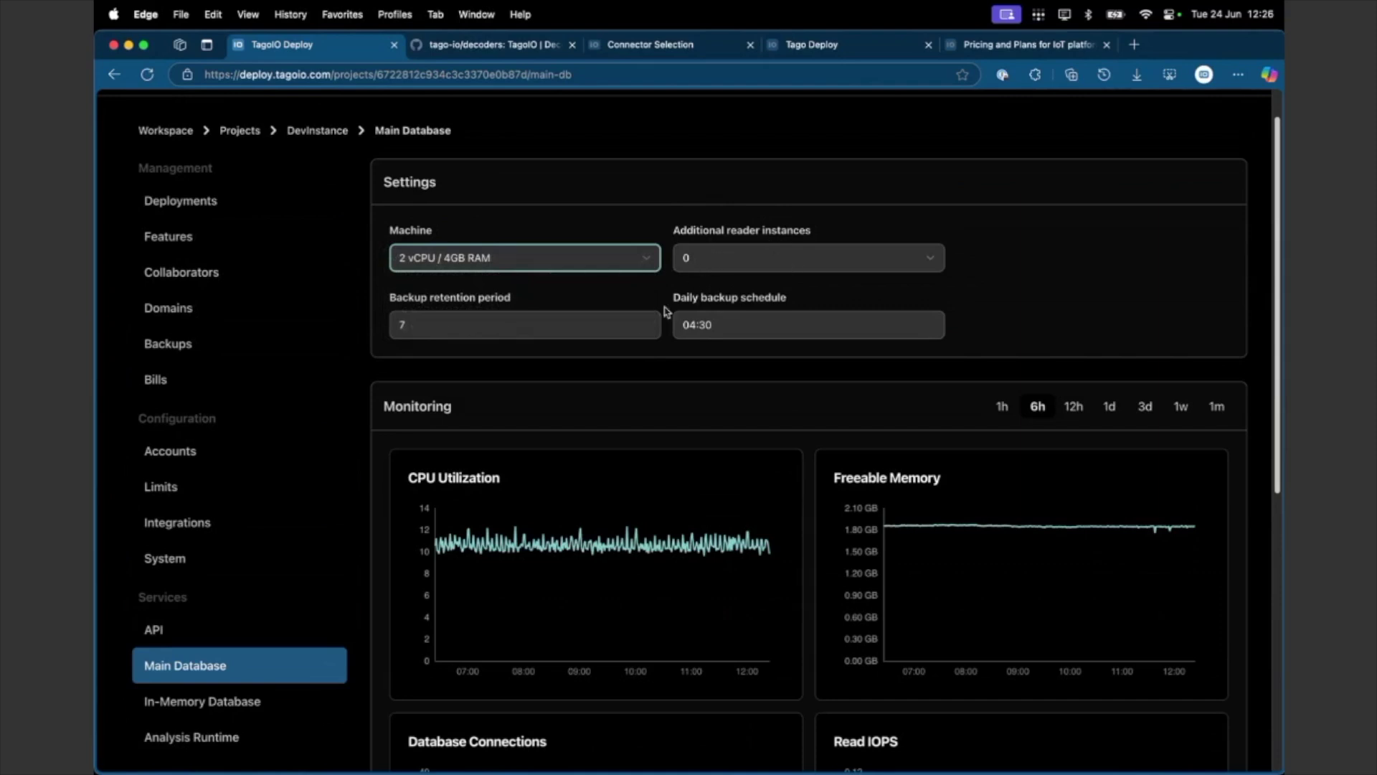
left_click(585, 321)
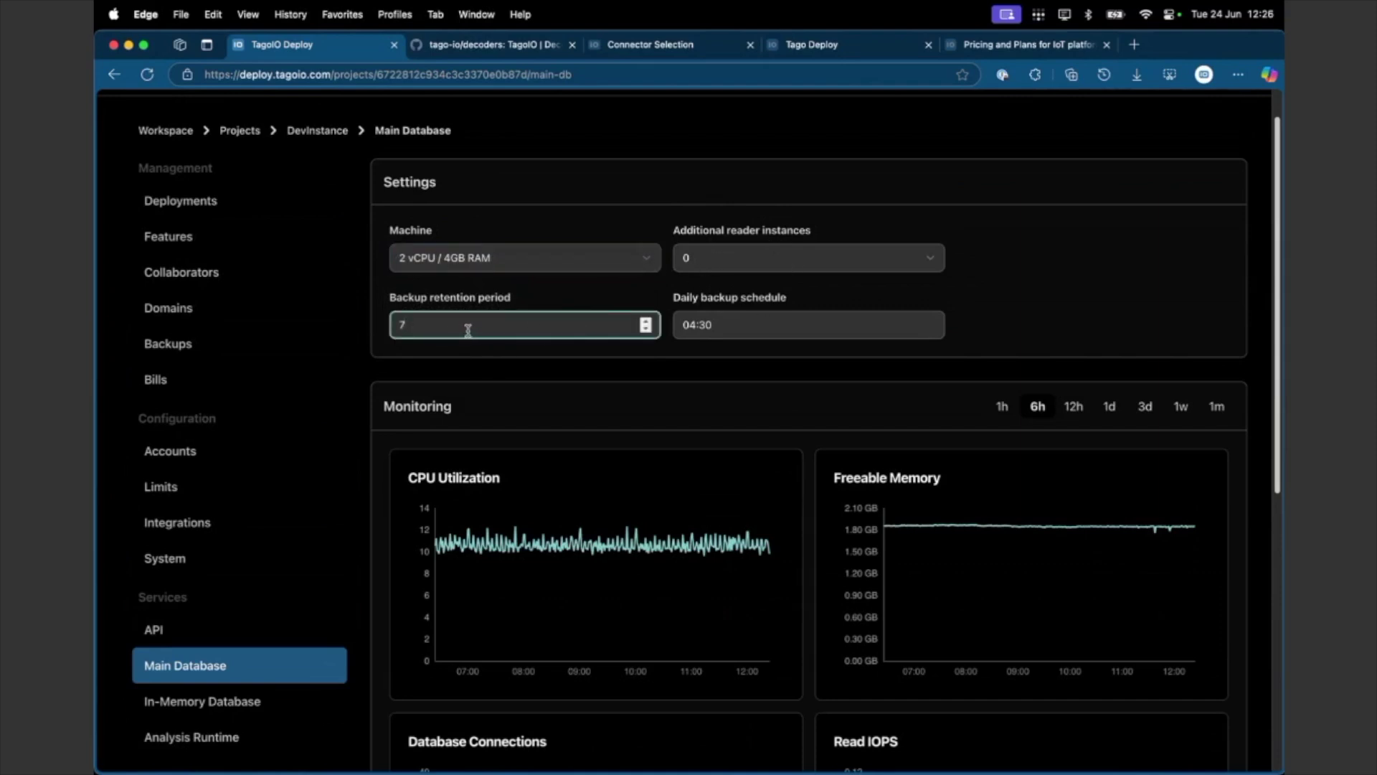
left_click(746, 324)
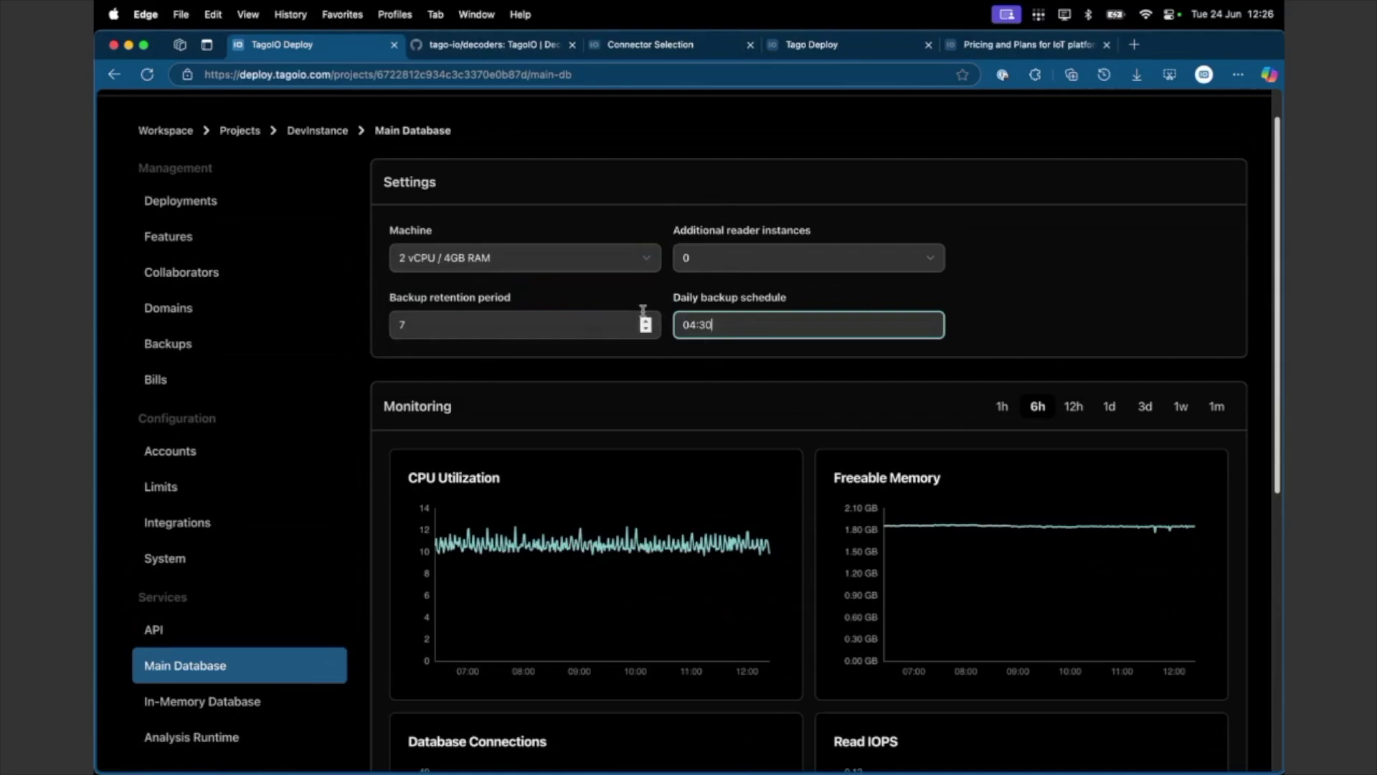
- Examine the Main Database's CPU utilization, freeable memory, database connections and read IOPS charts
scroll(643, 310, "down", 2)
mouse_move(614, 482)
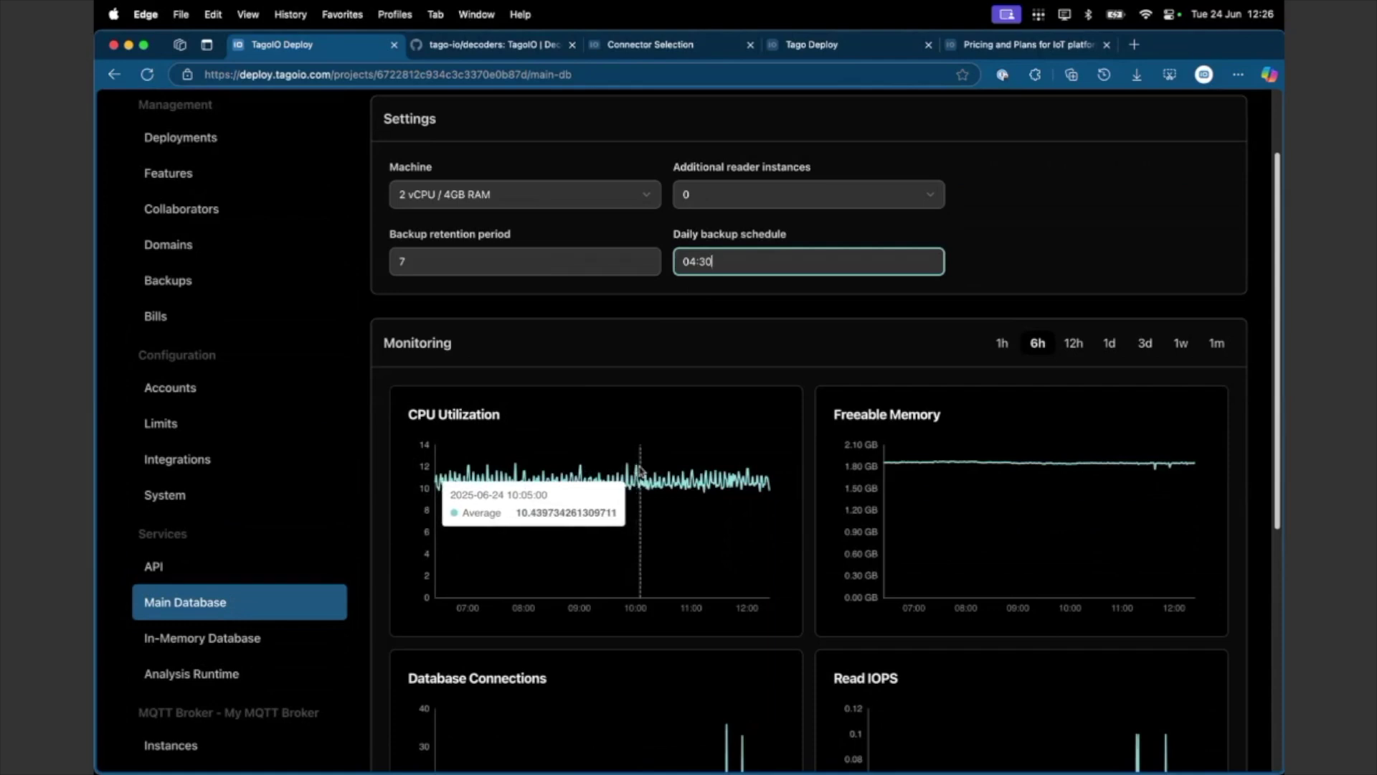
mouse_move(1014, 463)
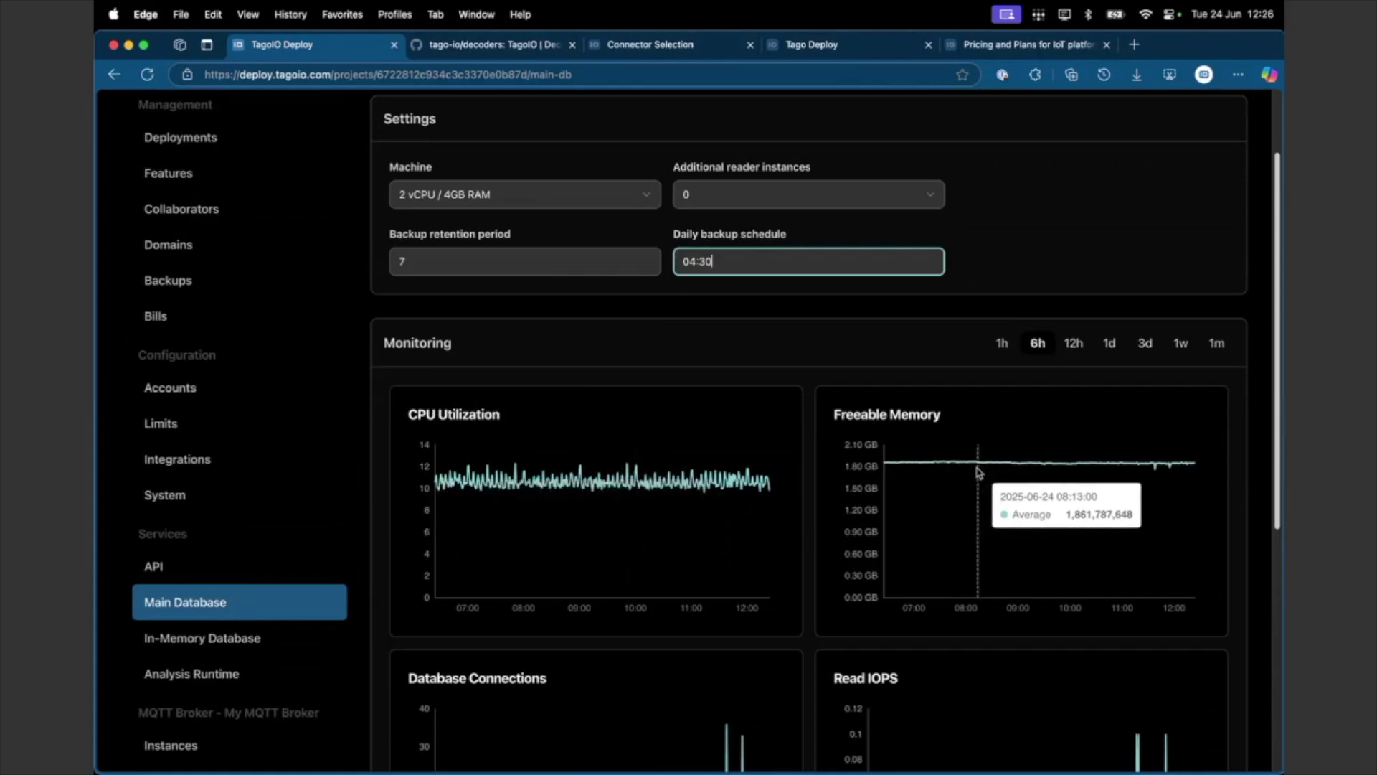
scroll(976, 471, "down", 1)
scroll(977, 463, "down", 3)
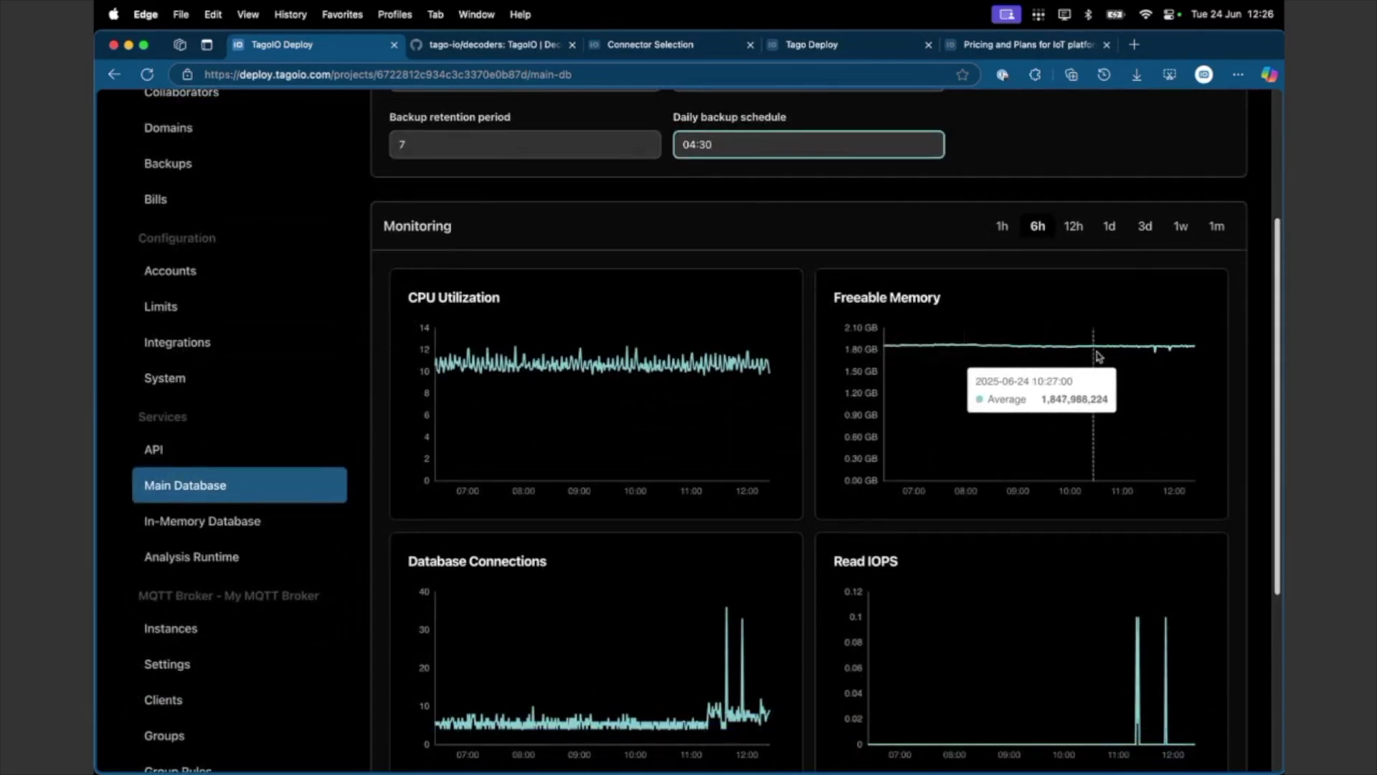
scroll(895, 442, "down", 4)
scroll(894, 442, "down", 3)
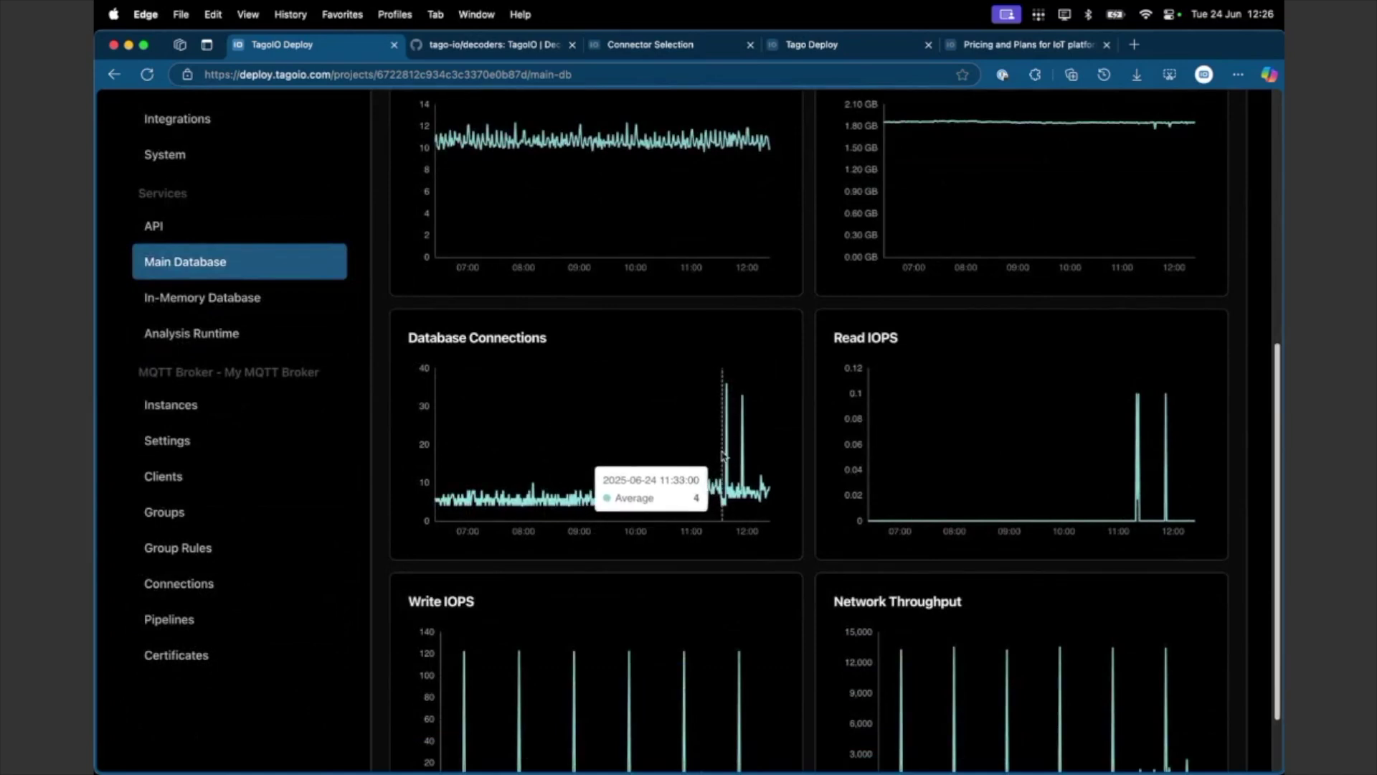
scroll(722, 456, "up", 1)
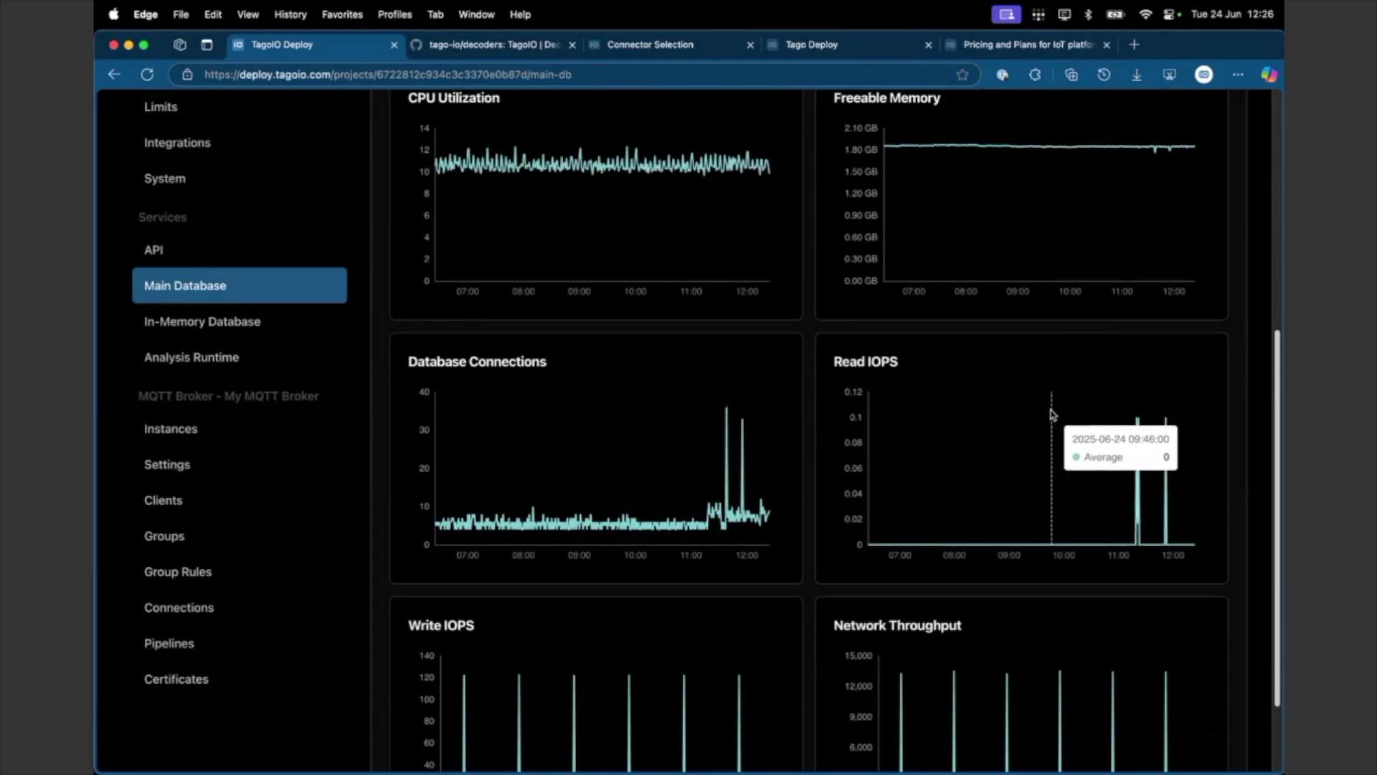
- Check the Main Database's write IOPS and network throughput charts and revisit its CPU utilization chart
scroll(1033, 494, "down", 3)
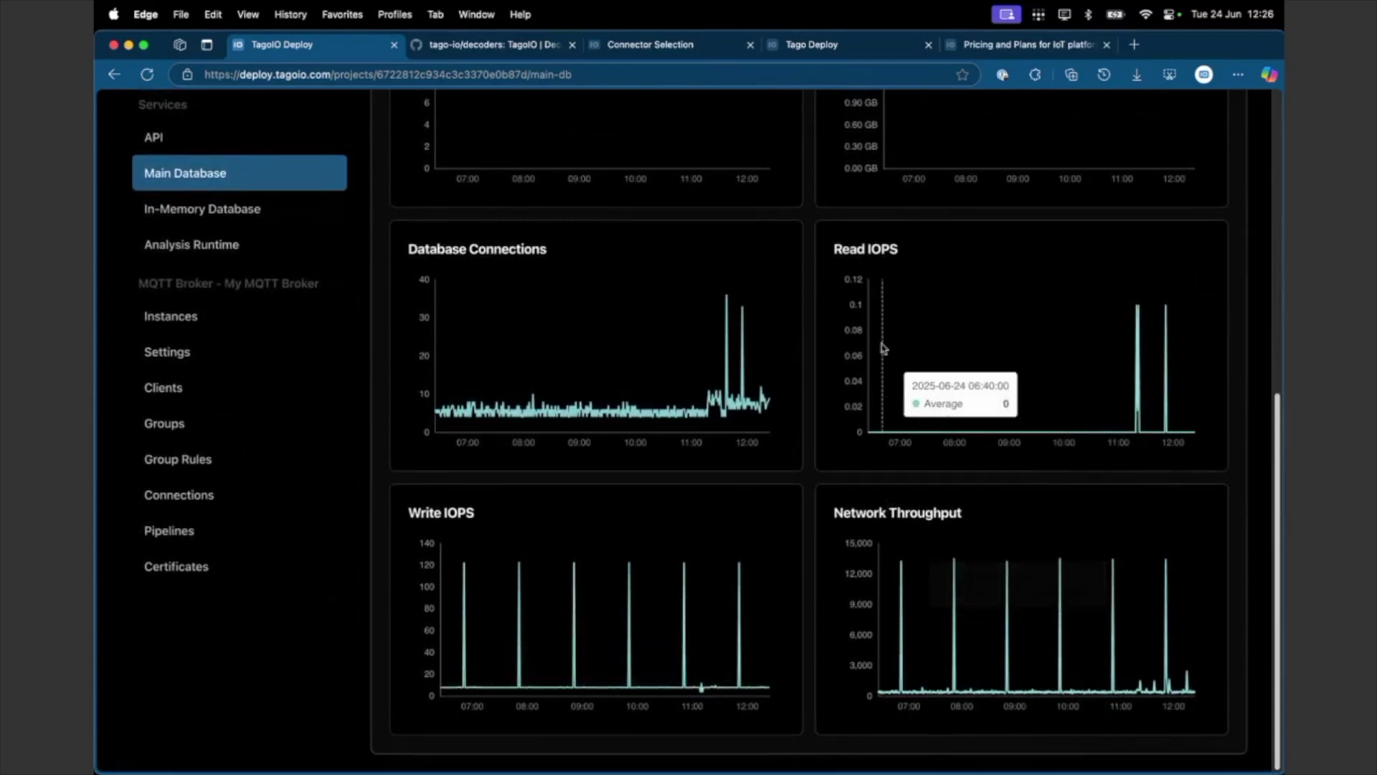
scroll(882, 347, "up", 10)
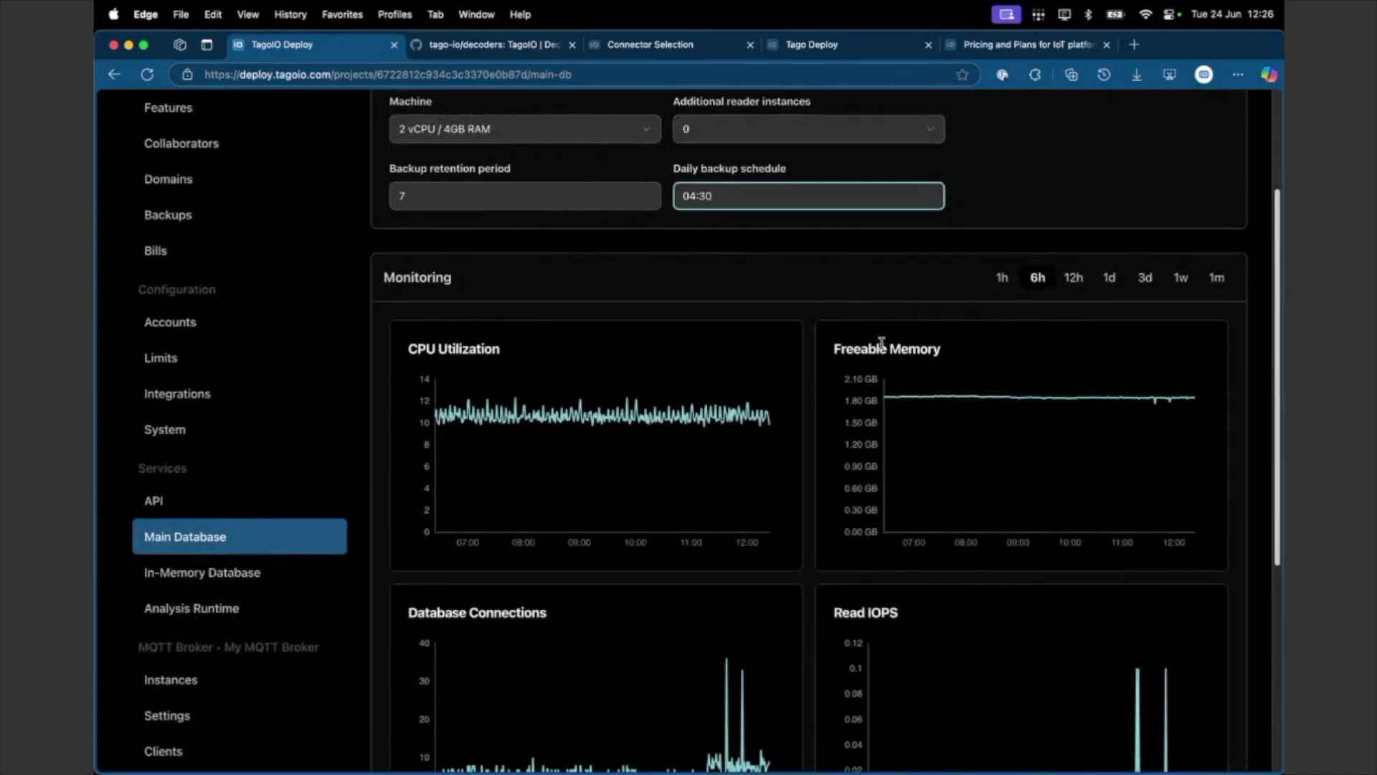
mouse_move(655, 432)
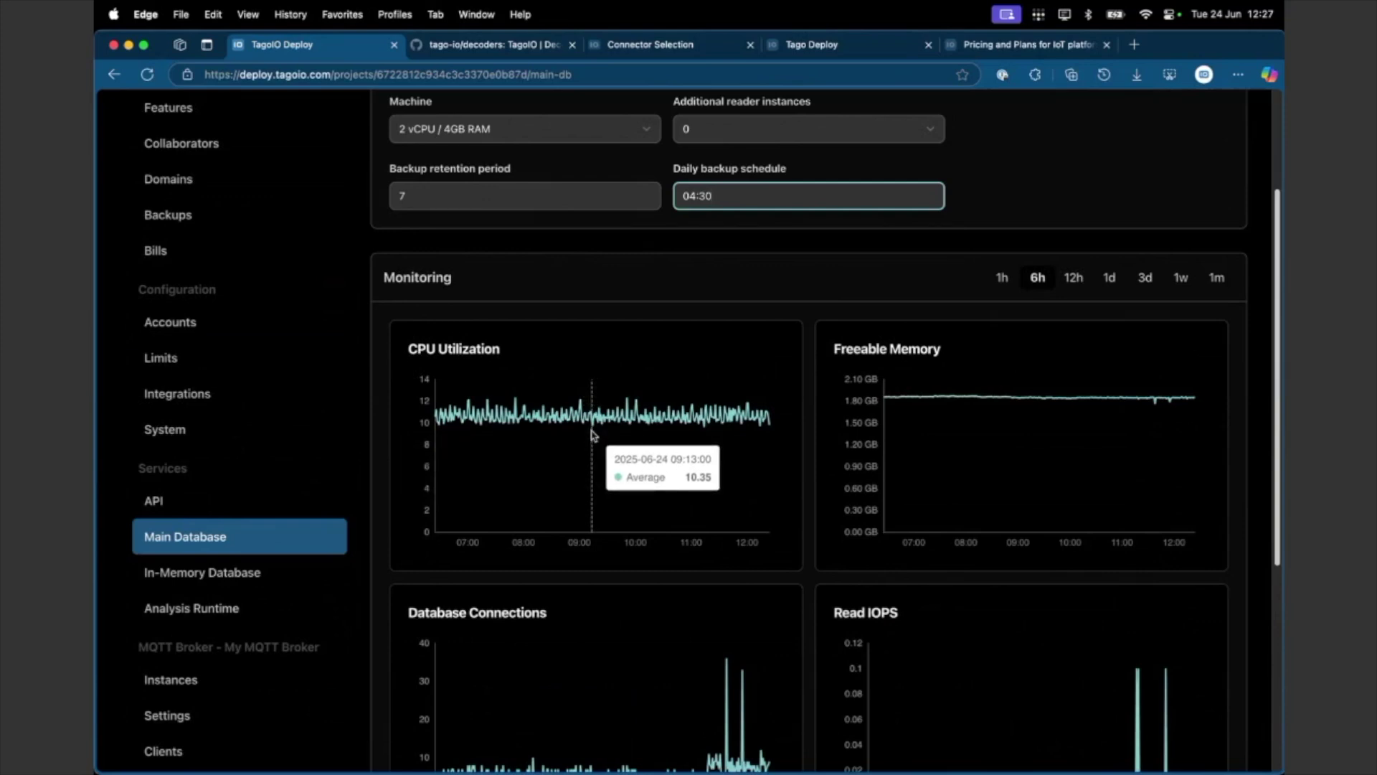
- Review the Main Database's choices for additional reader instances and machine size without selecting different ones
scroll(688, 286, "up", 3)
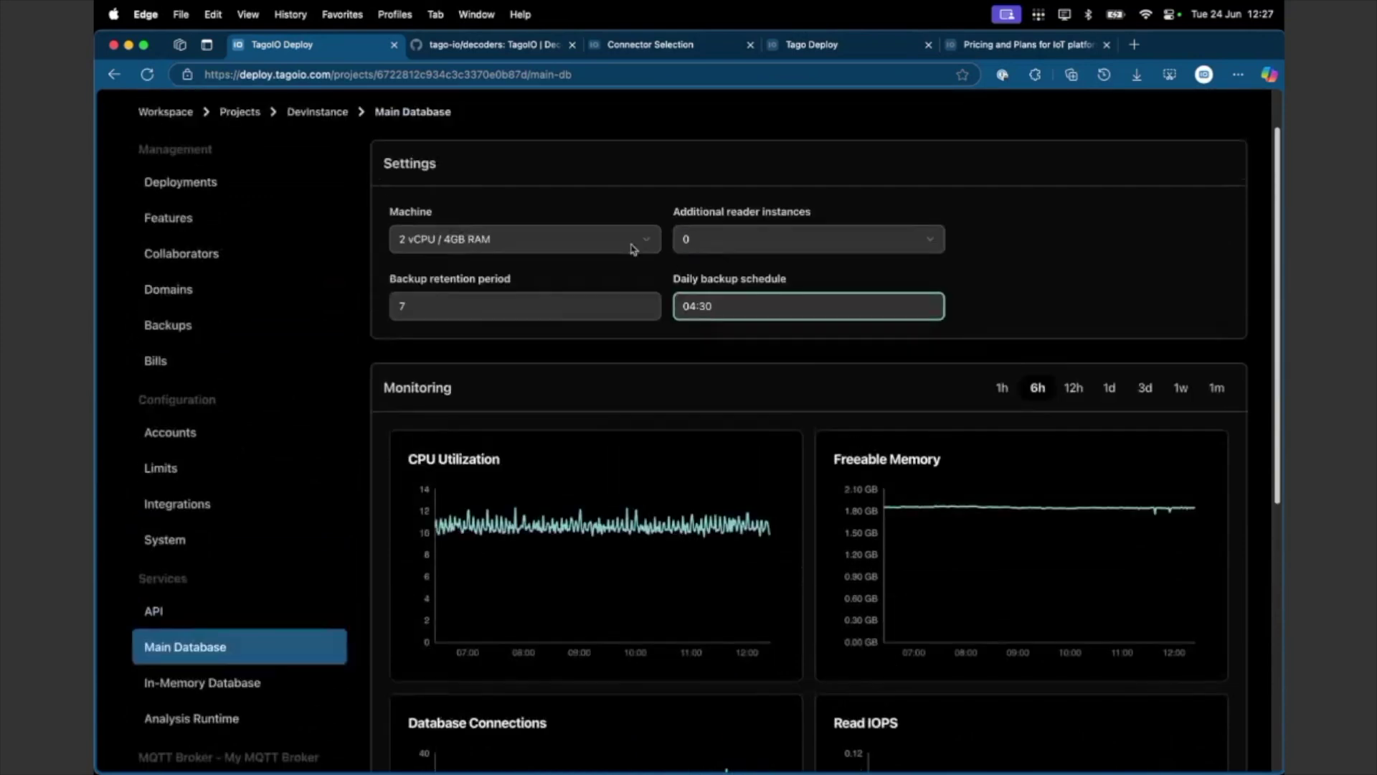
left_click(746, 233)
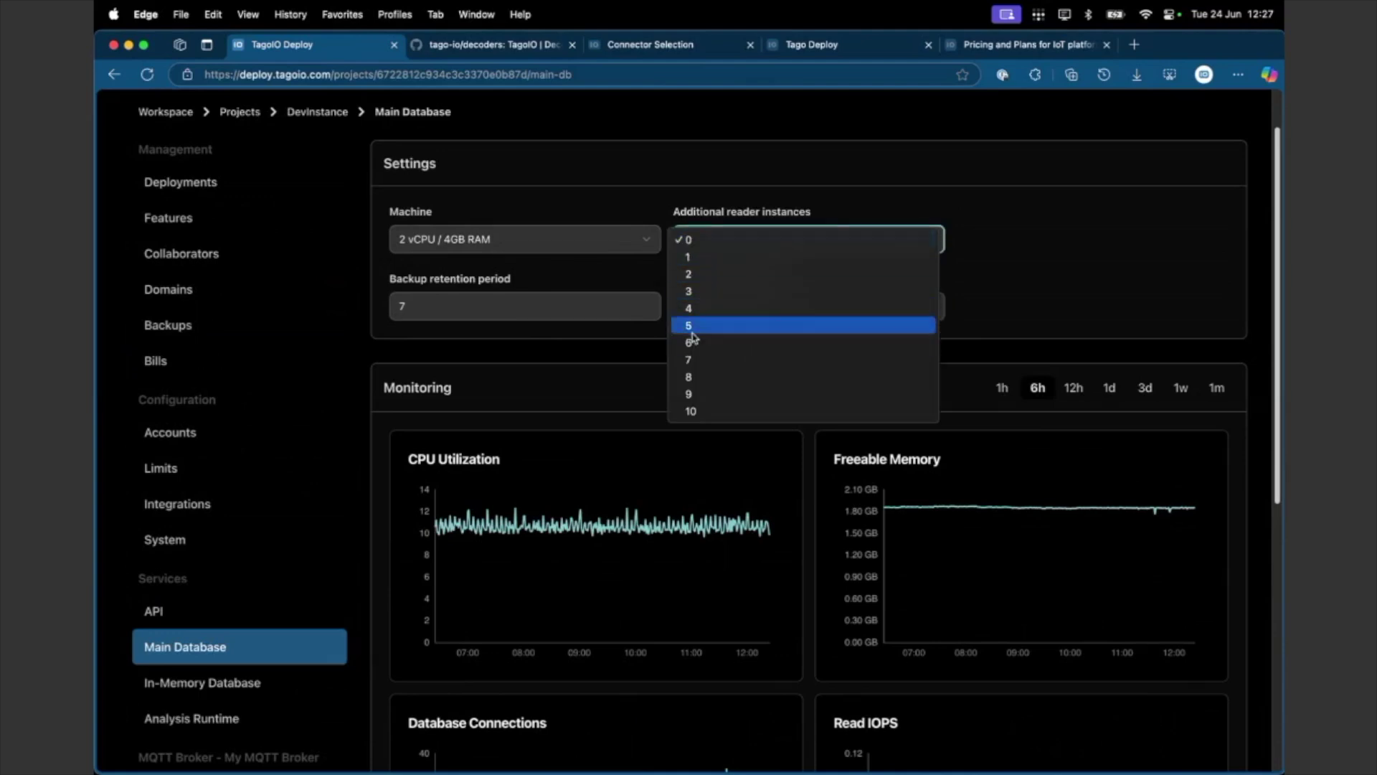
left_click(607, 208)
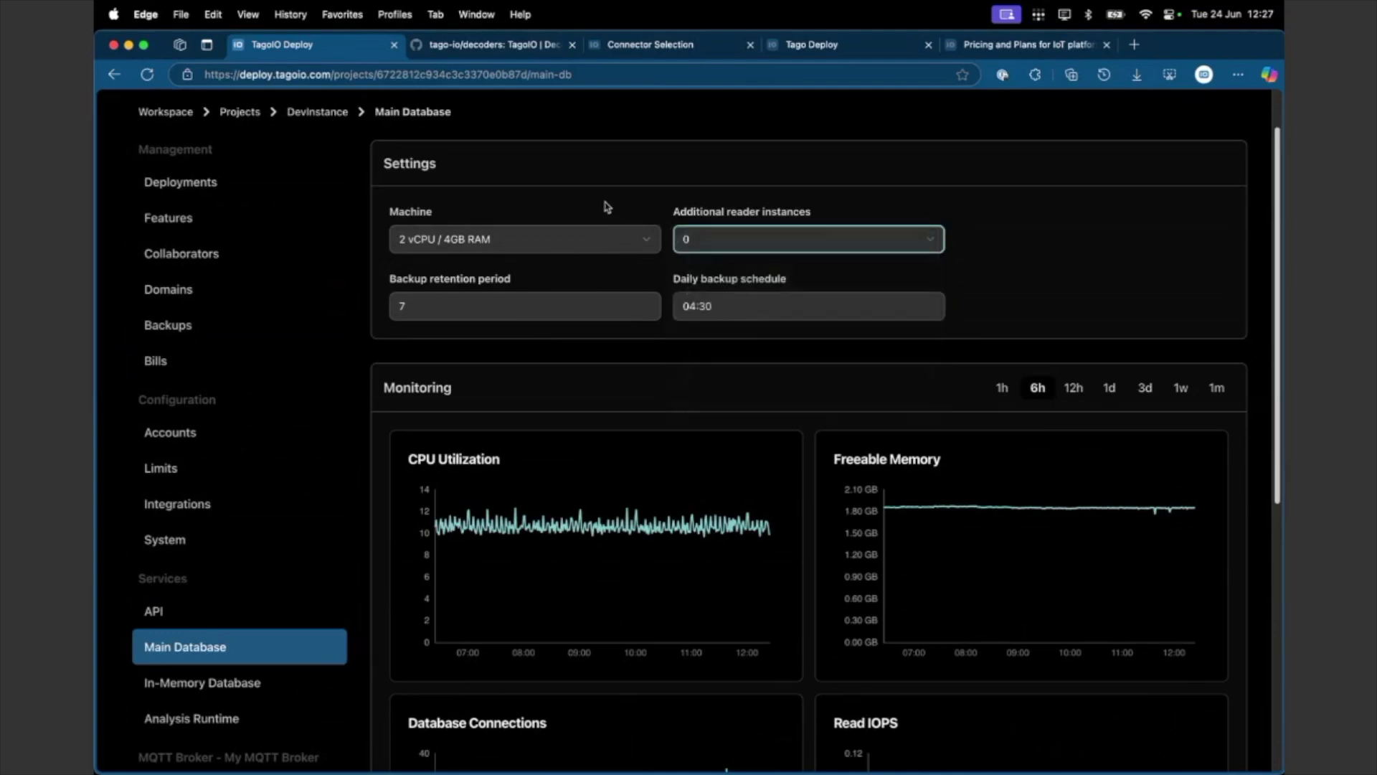
left_click(739, 241)
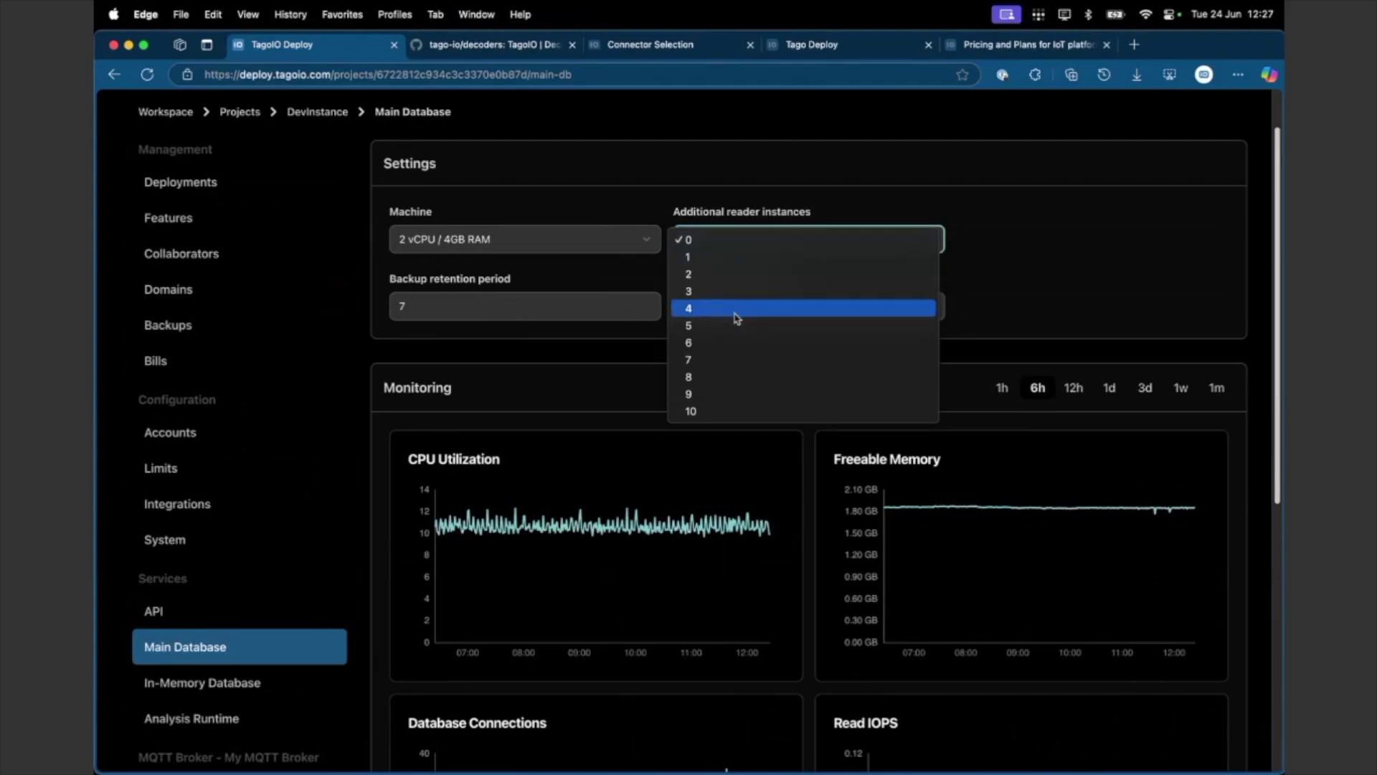
left_click(555, 234)
left_click(553, 234)
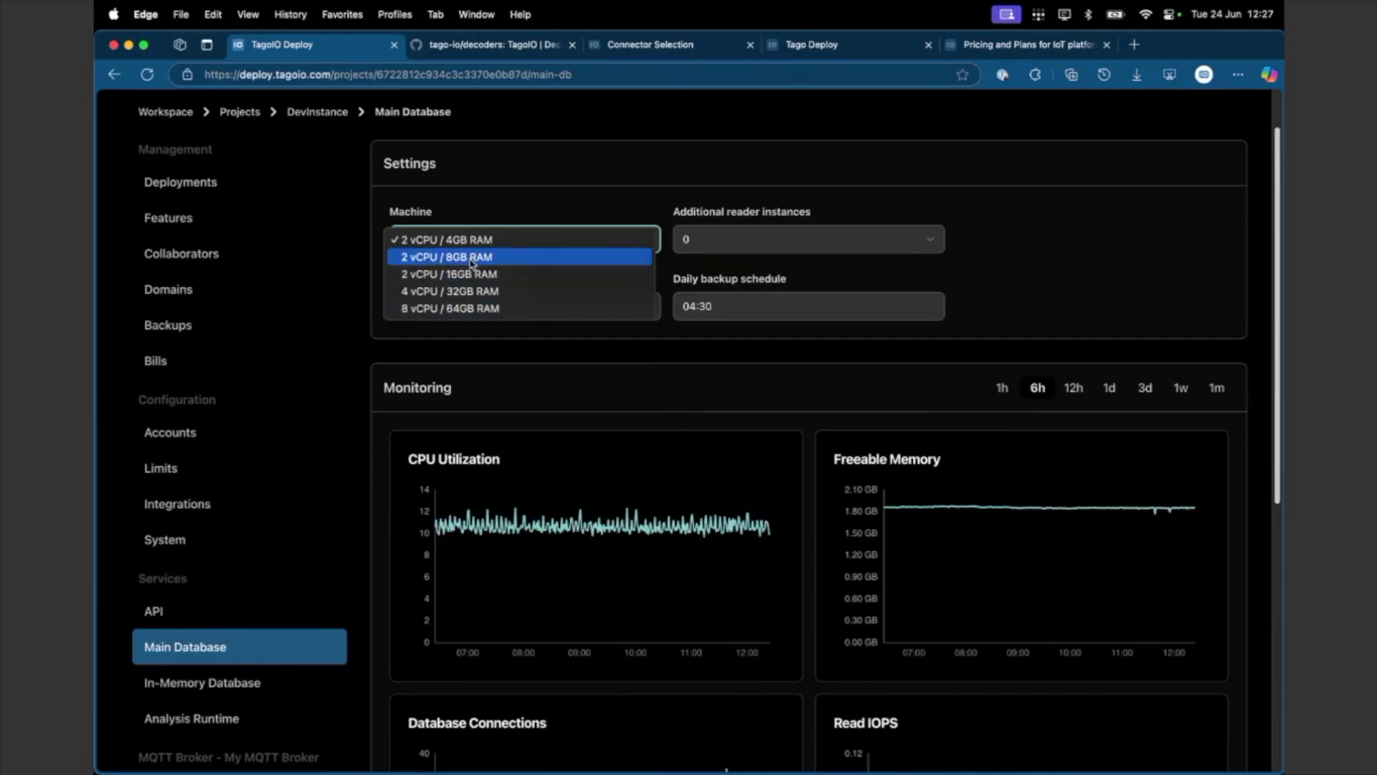
left_click(515, 215)
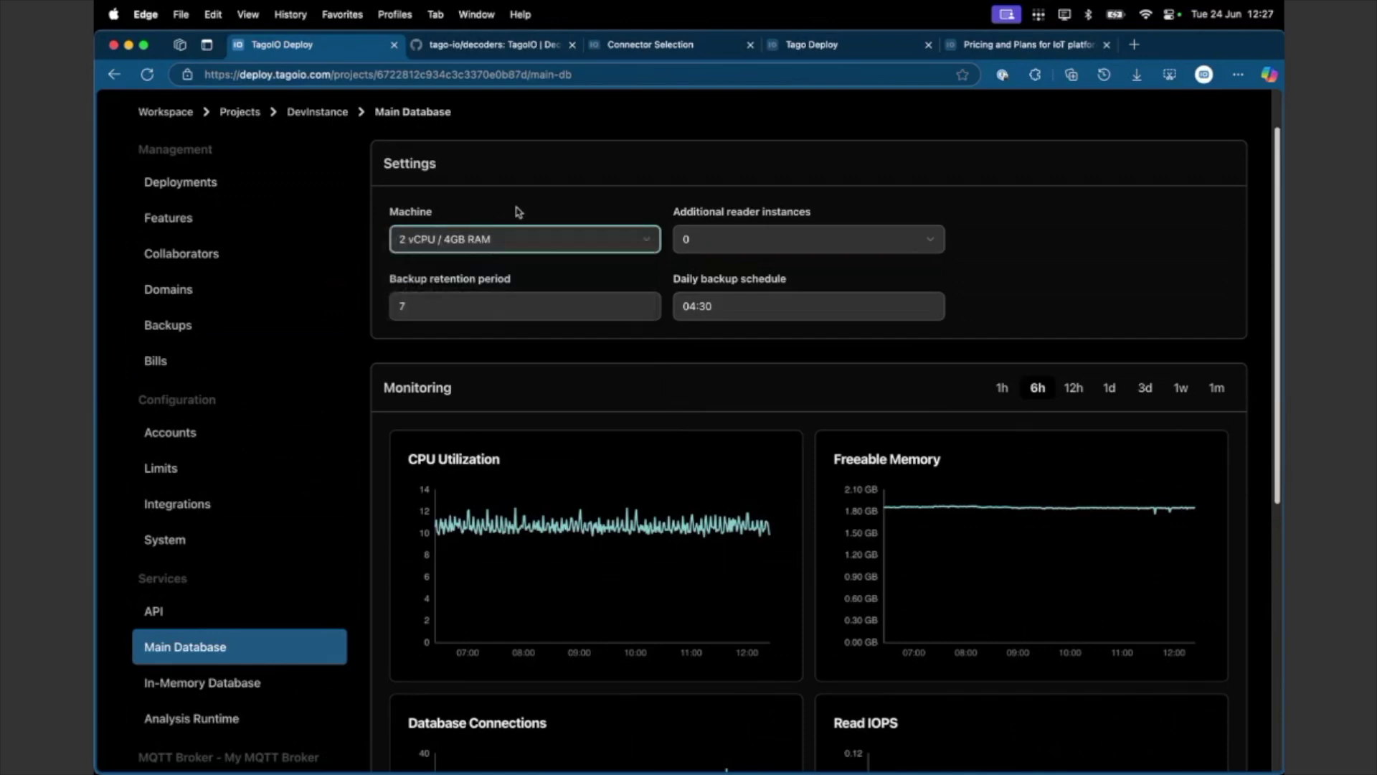
- Look over the Main Database's backup settings, monitoring charts and the project's list of services
scroll(545, 372, "up", 1)
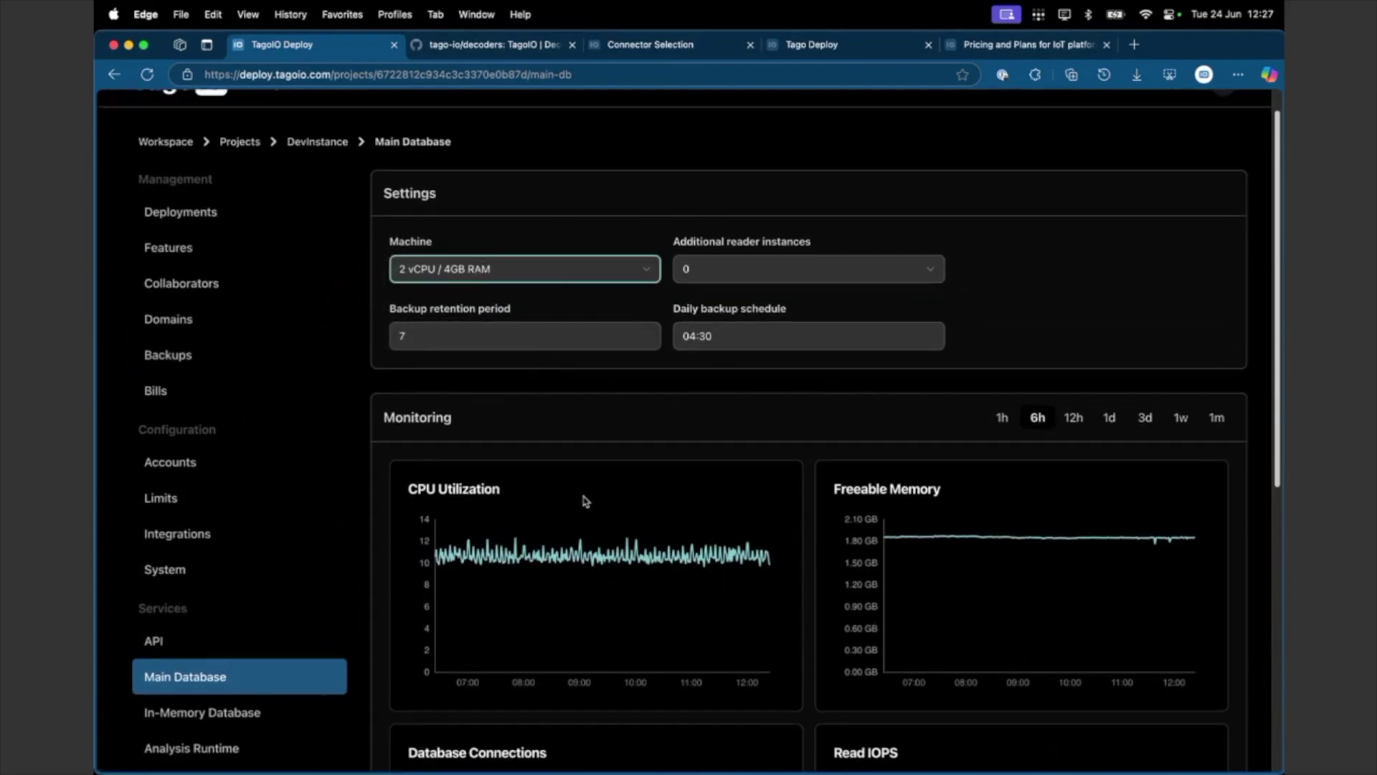
scroll(612, 486, "down", 5)
scroll(613, 488, "up", 3)
scroll(608, 486, "up", 2)
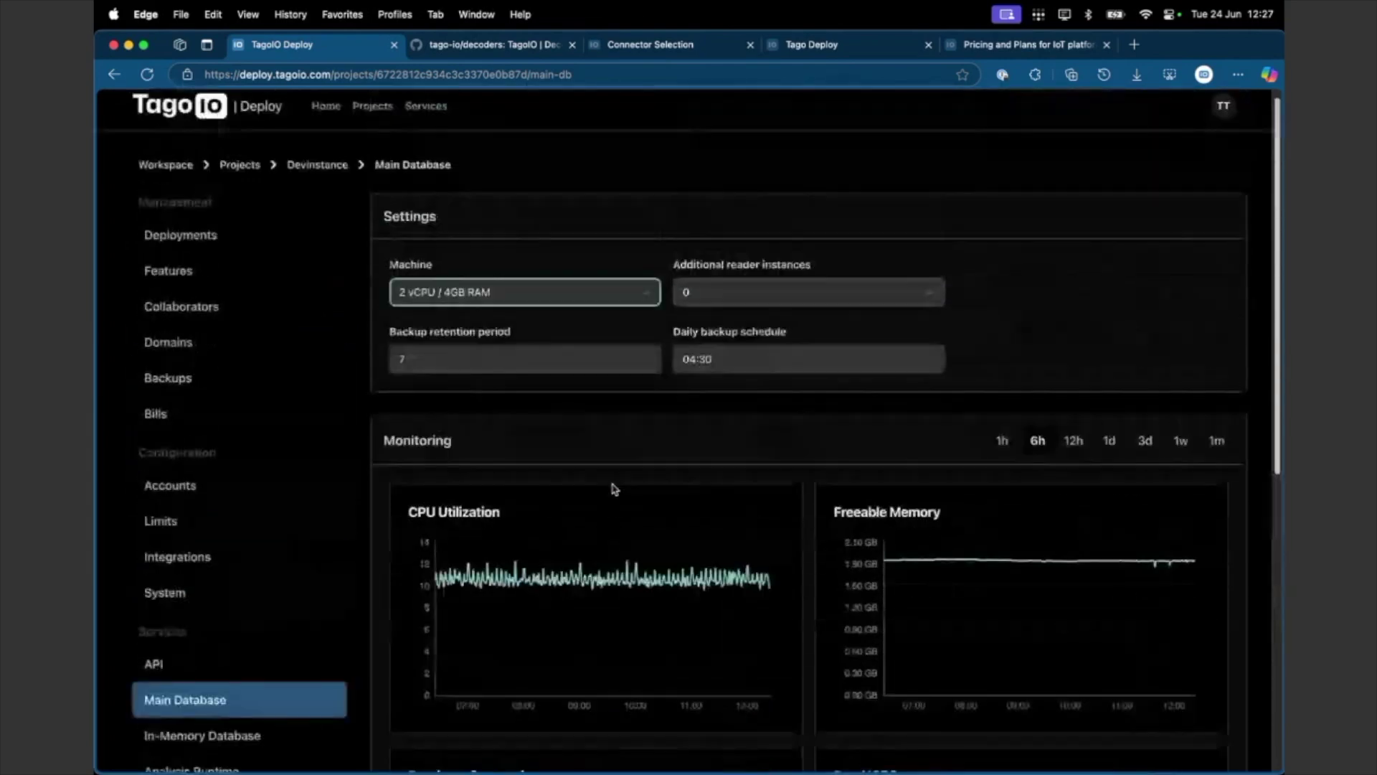
scroll(298, 593, "down", 4)
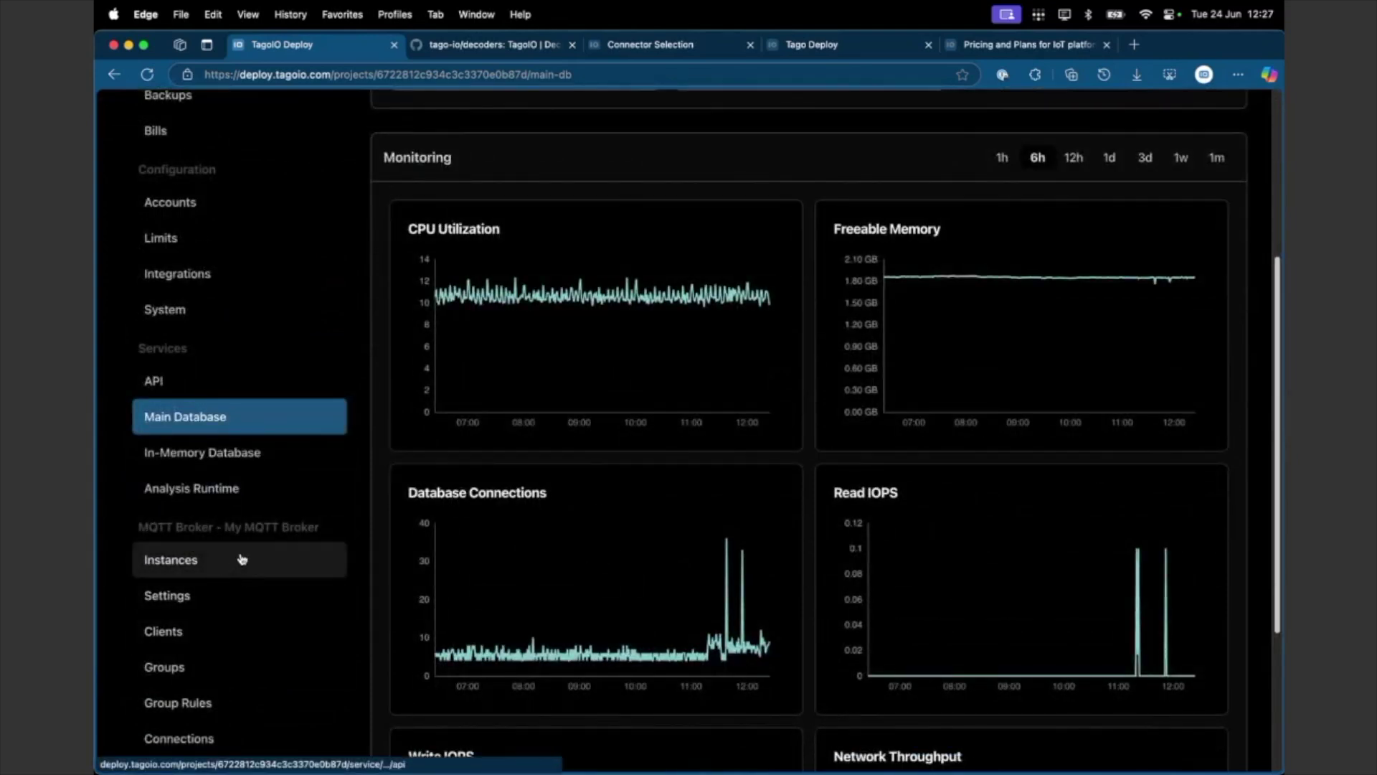
scroll(470, 327, "up", 2)
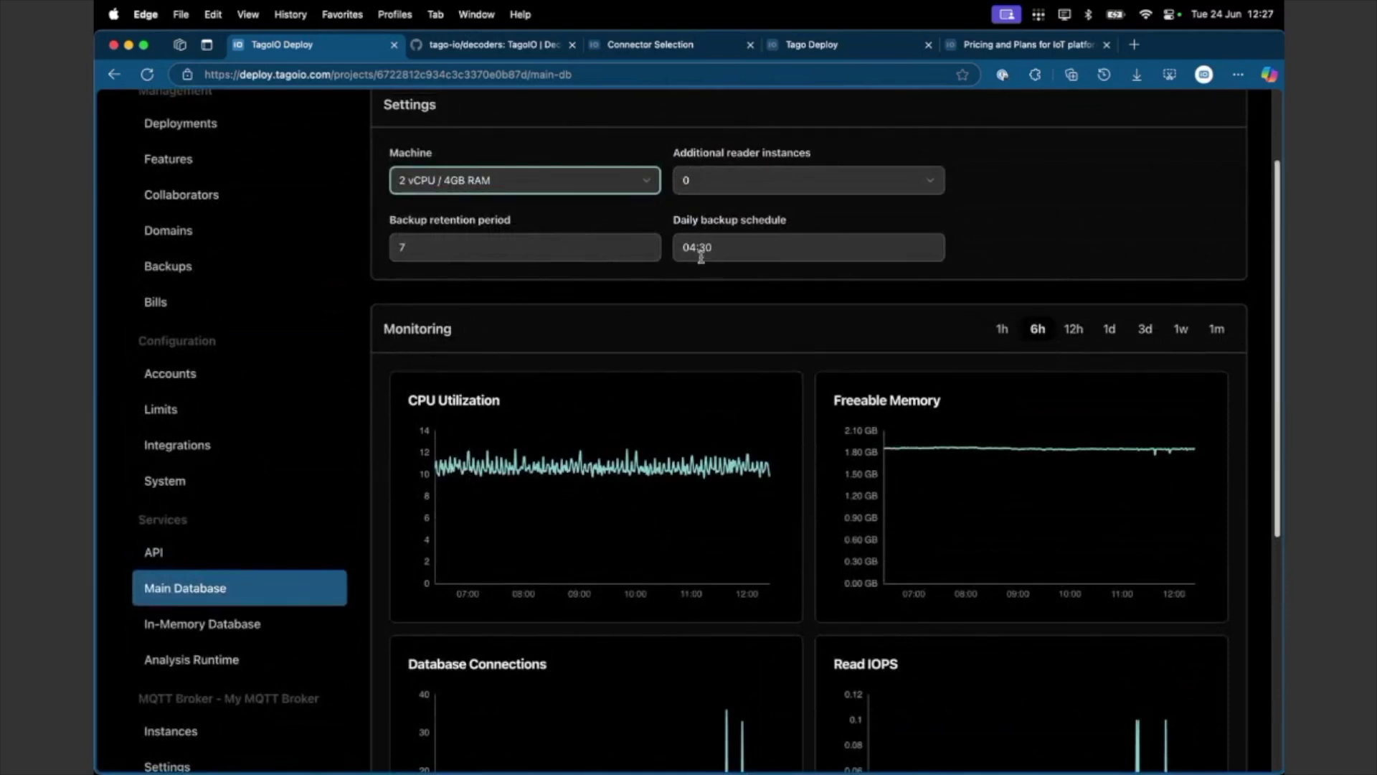
scroll(701, 256, "up", 1)
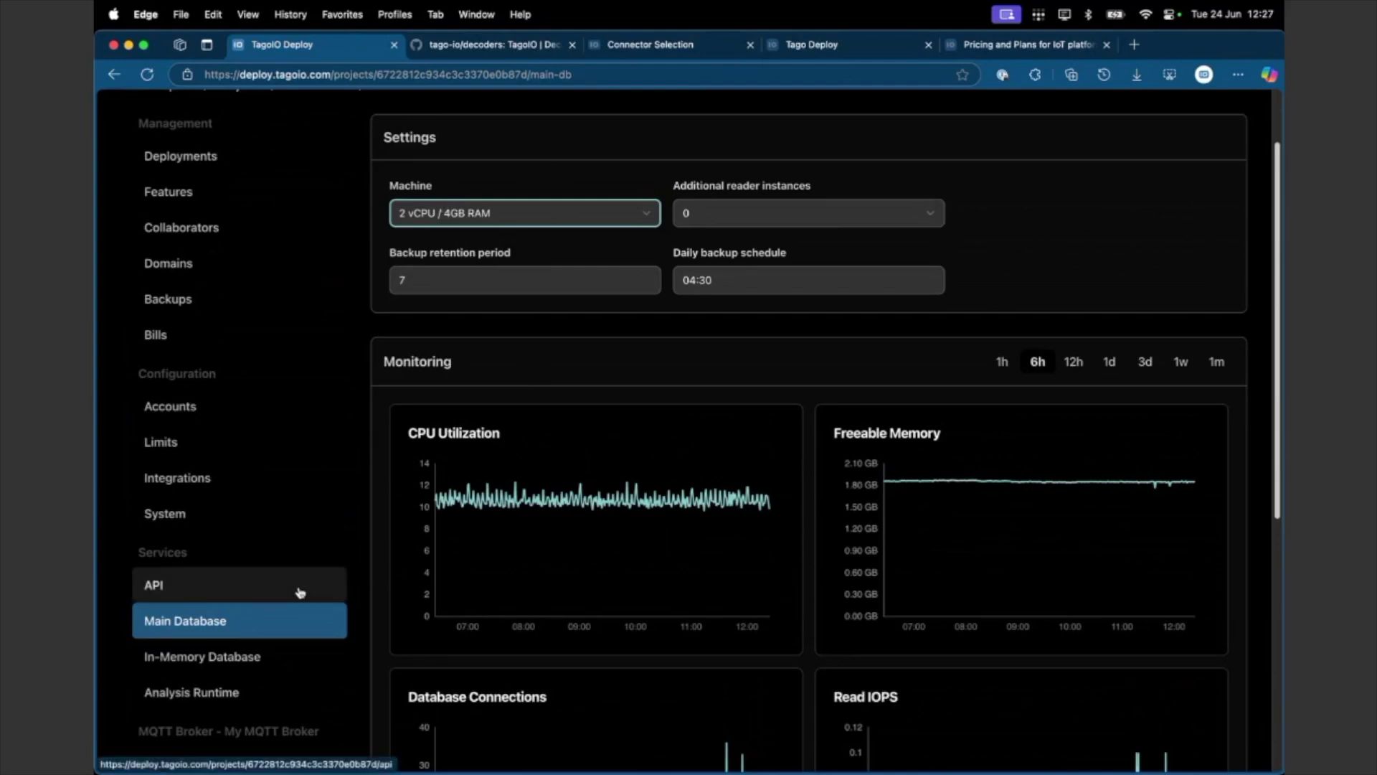
- Open the In-Memory Database service and examine its CPU utilization, freeable memory, cache hits and network traffic charts
left_click(201, 675)
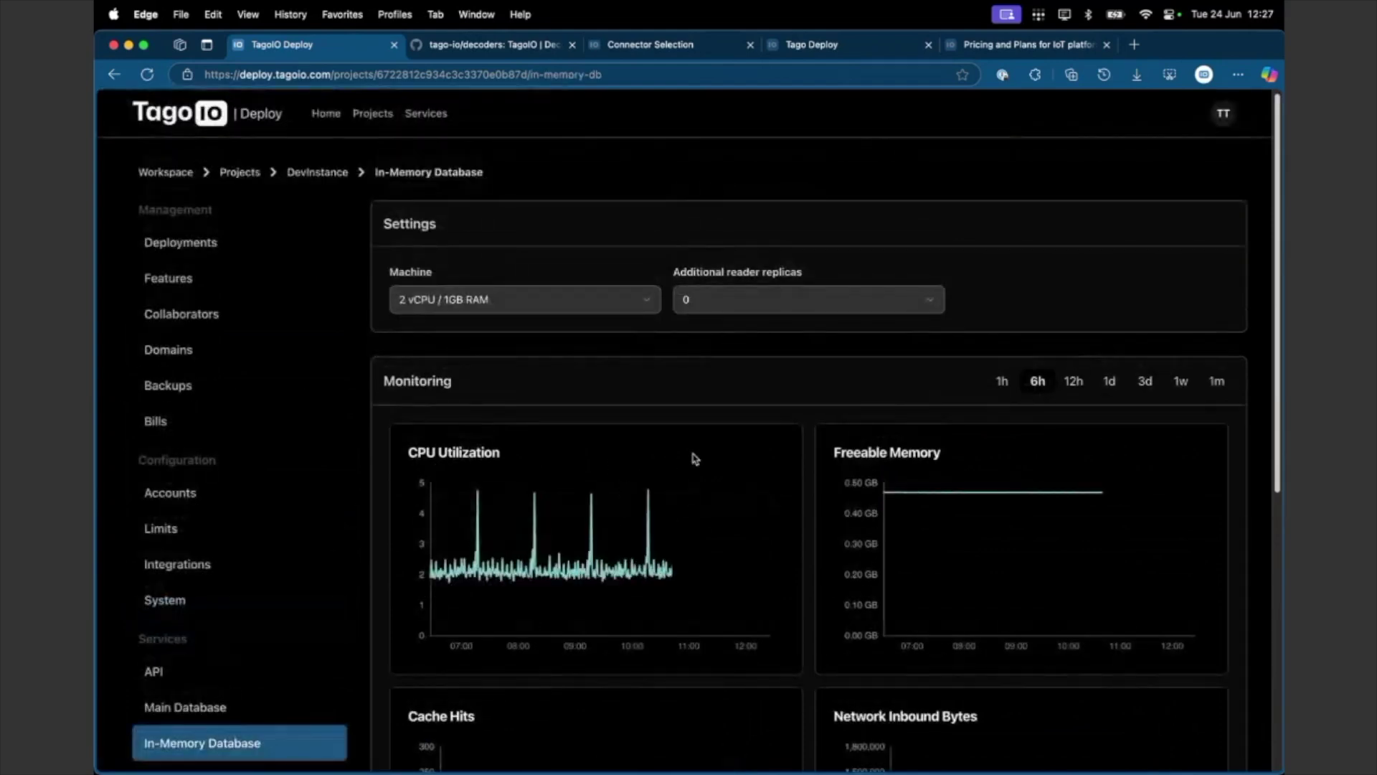
scroll(717, 460, "down", 4)
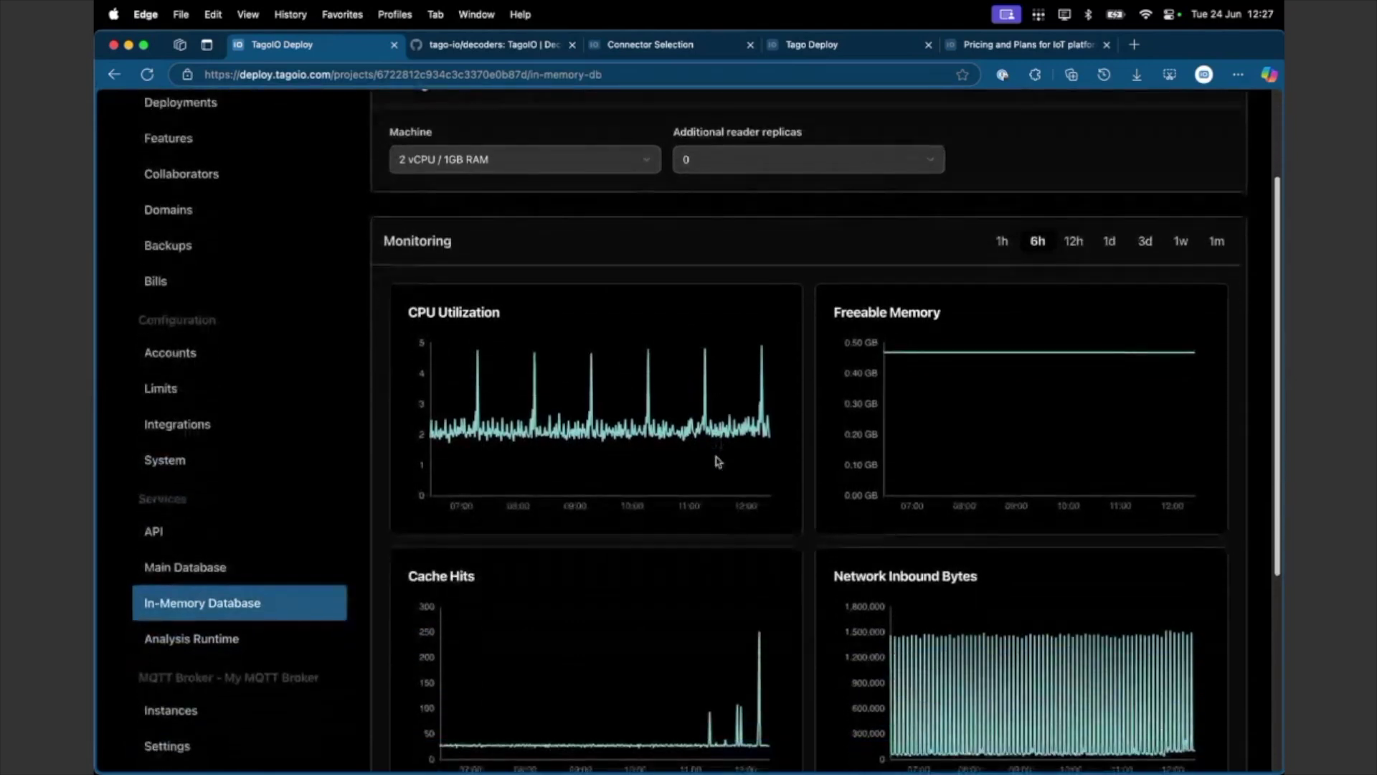
scroll(717, 460, "up", 3)
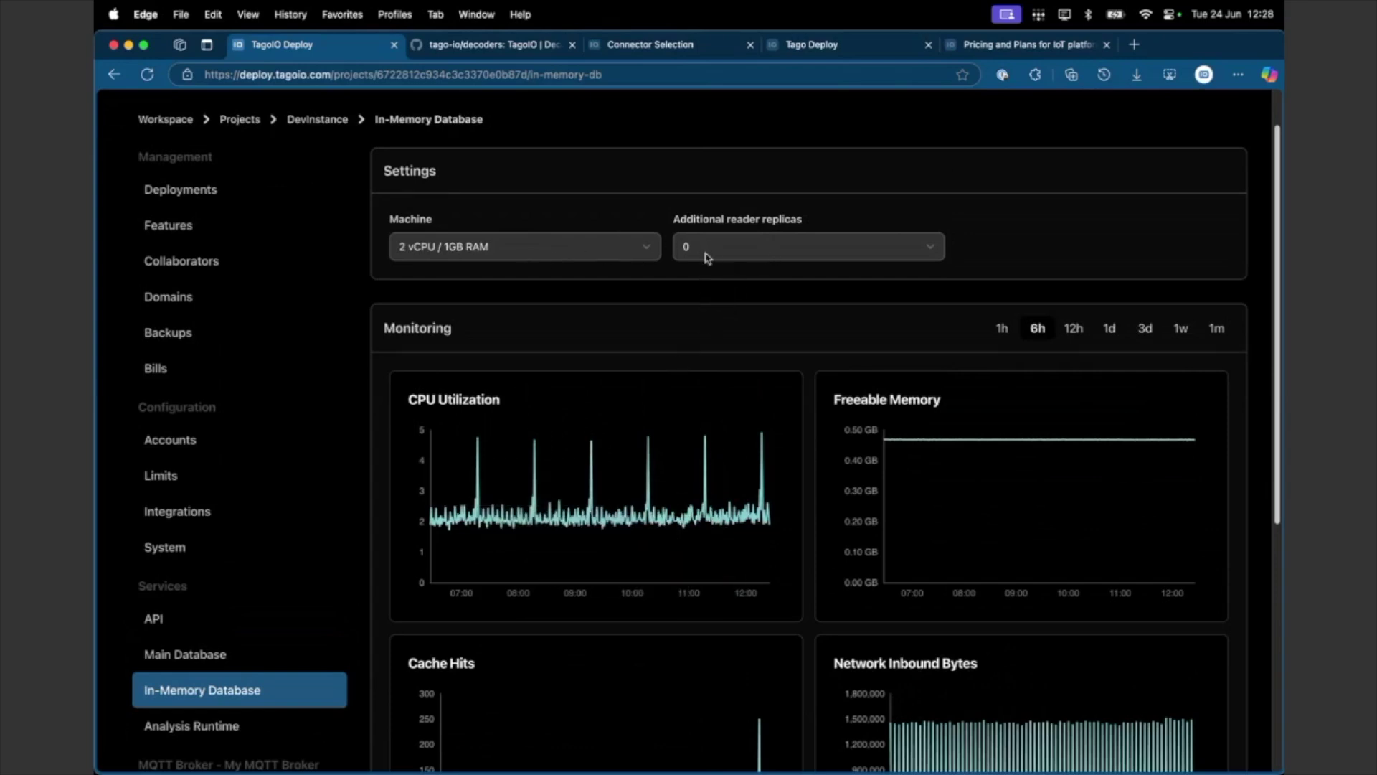
scroll(724, 398, "down", 3)
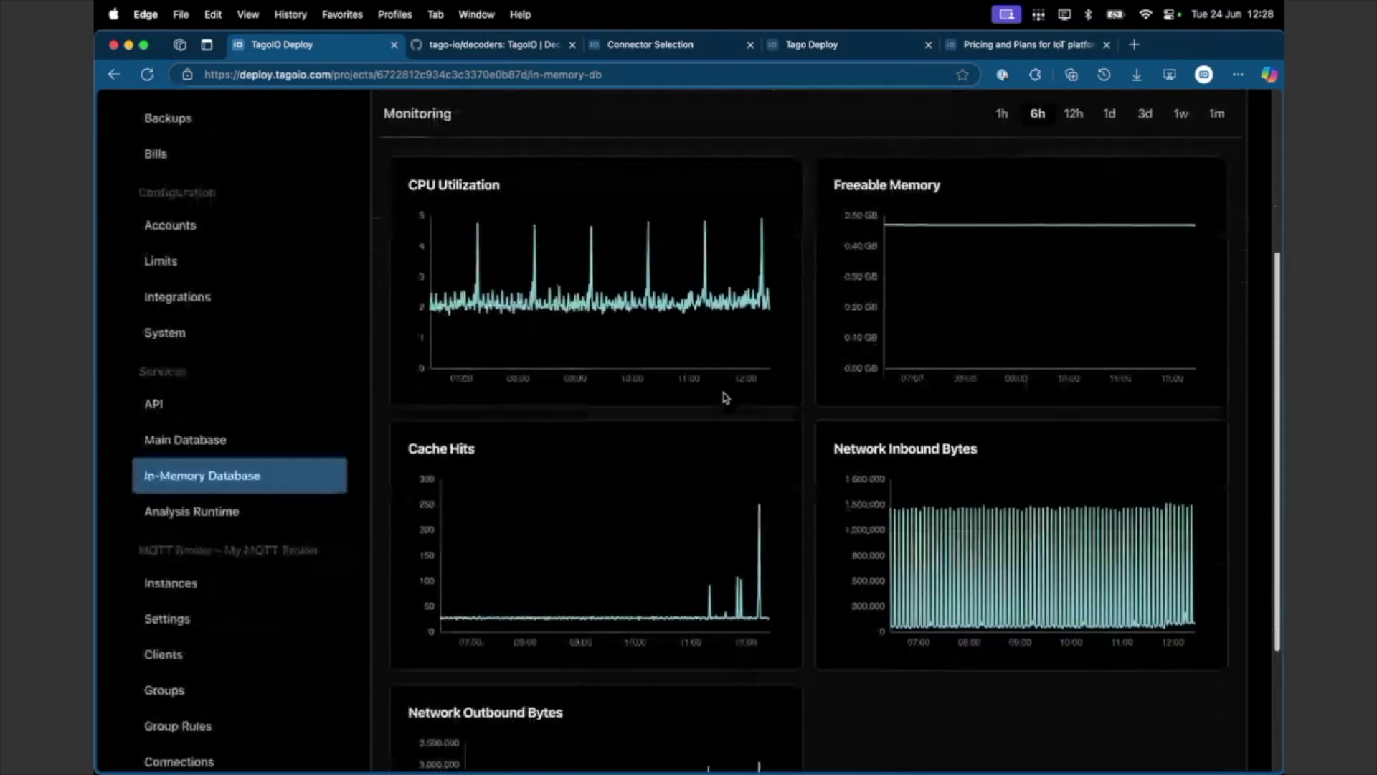
scroll(710, 459, "down", 3)
scroll(701, 486, "up", 3)
scroll(702, 489, "up", 4)
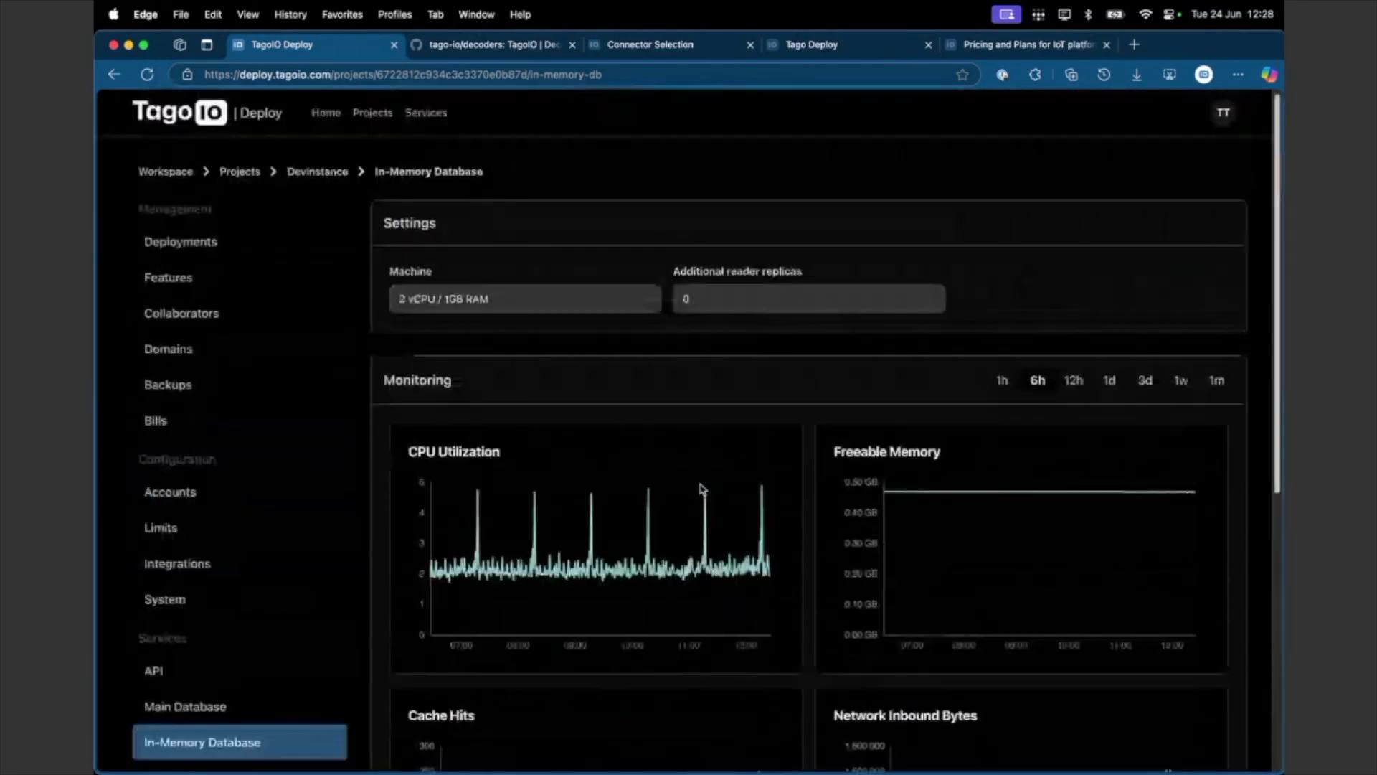
- Review the In-Memory Database's choices for additional reader replicas and machine size without selecting different ones
left_click(758, 306)
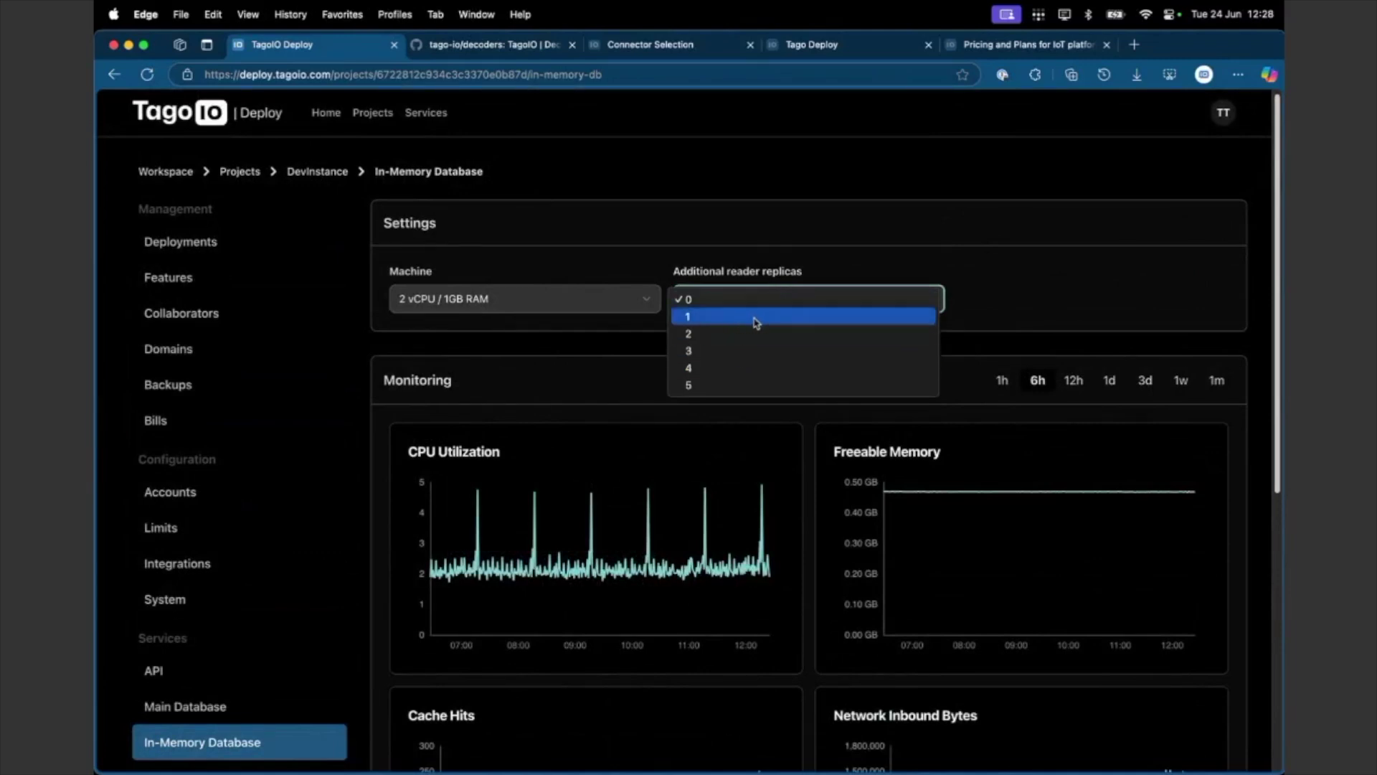
left_click(587, 339)
left_click(550, 310)
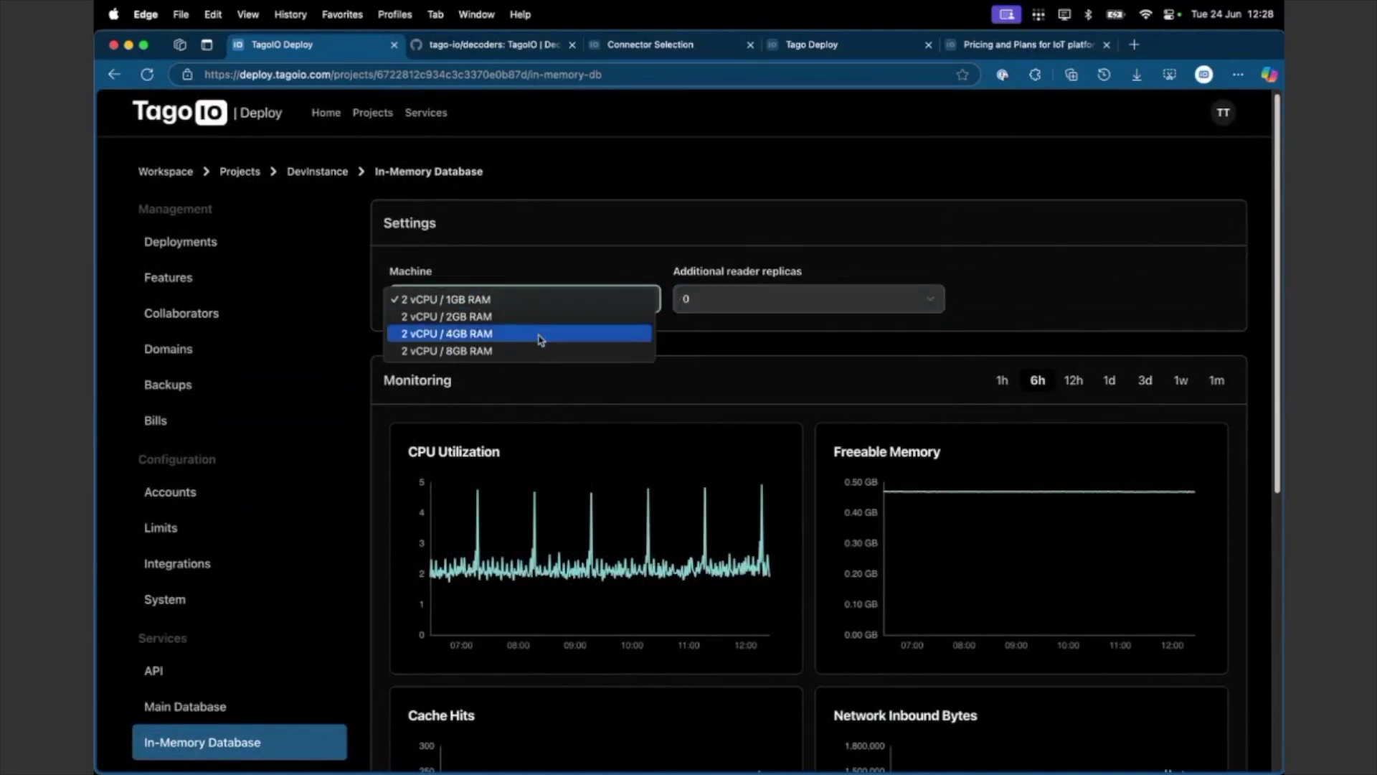
left_click(684, 378)
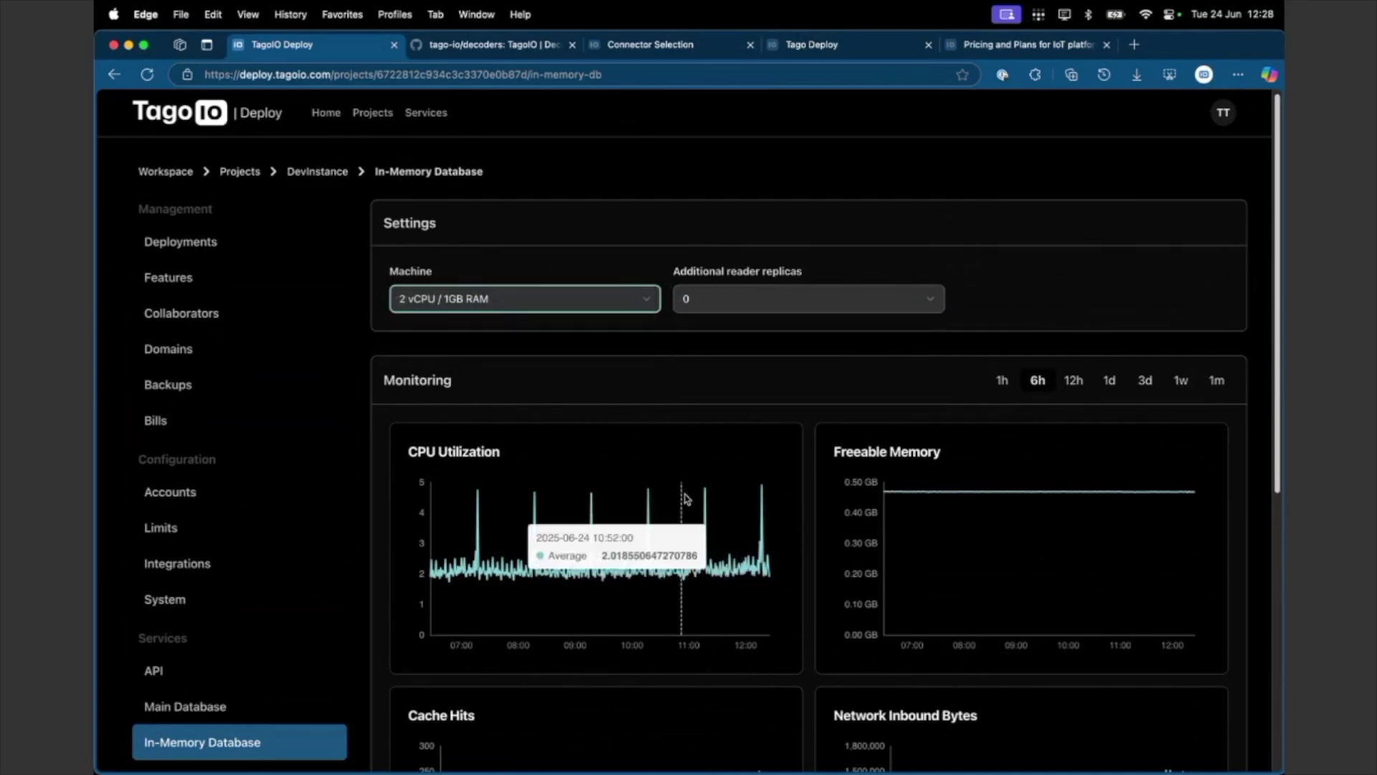
- Open the Analysis Runtime service and skim its Node.js and Python settings and monitoring charts
scroll(688, 495, "down", 3)
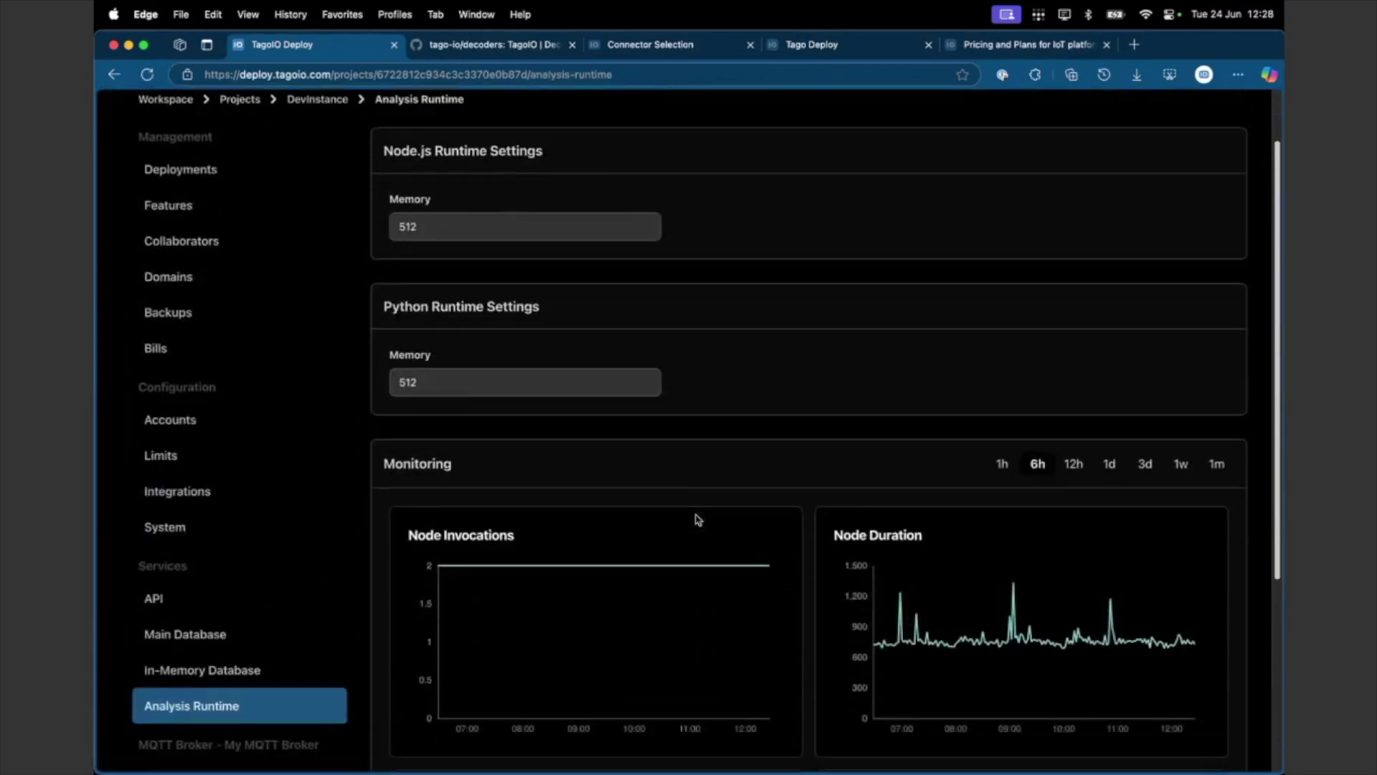
scroll(695, 518, "down", 2)
scroll(695, 518, "up", 2)
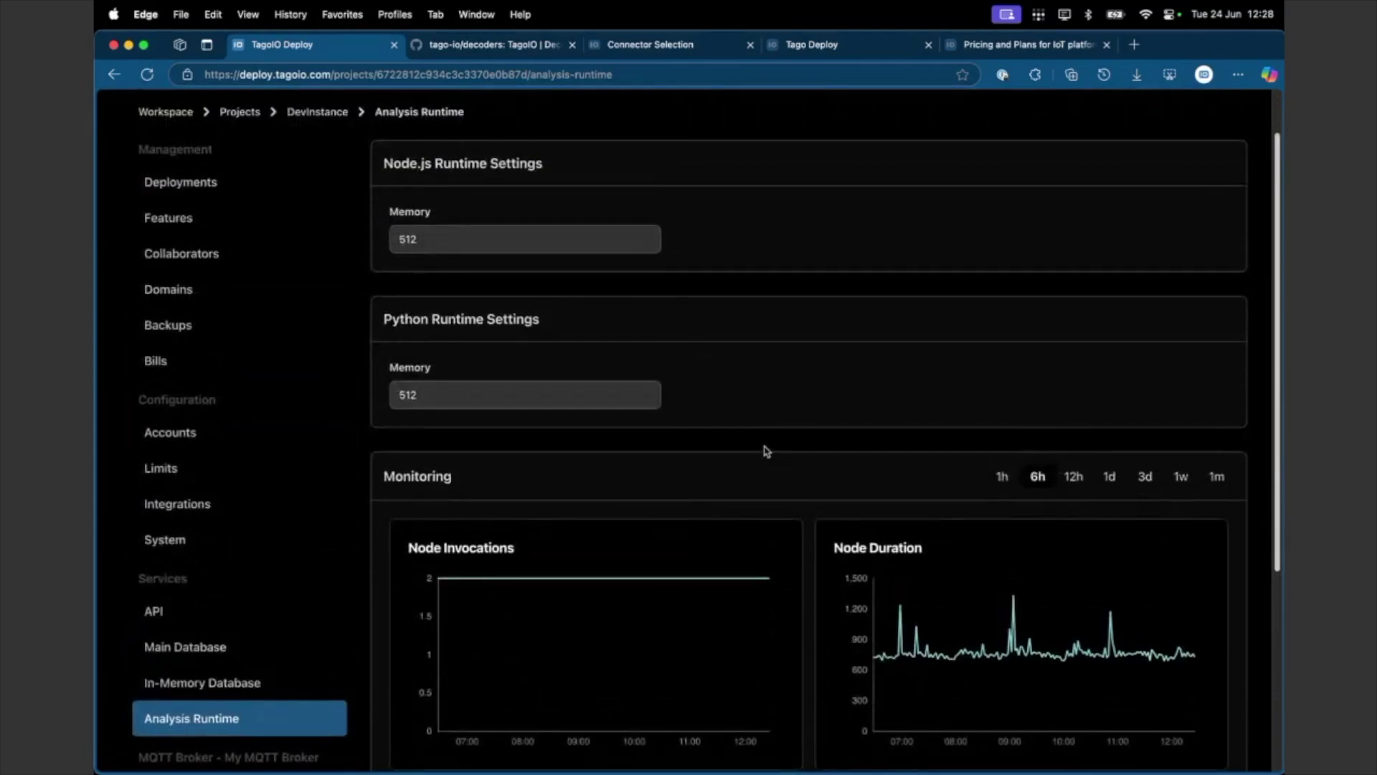
- Inspect the memory settings of the Node.js and Python runtimes and the Node Invocations chart without changing anything
left_click(586, 240)
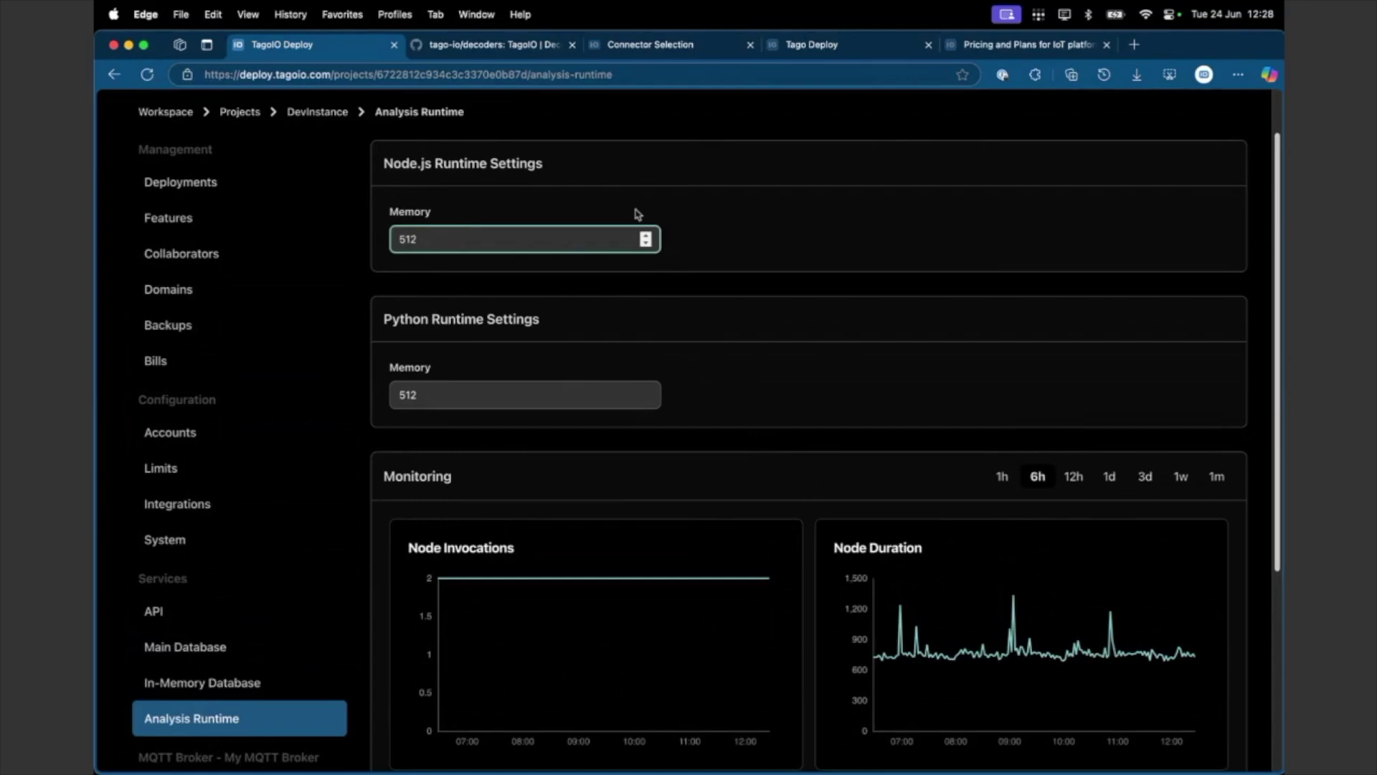
left_click(512, 394)
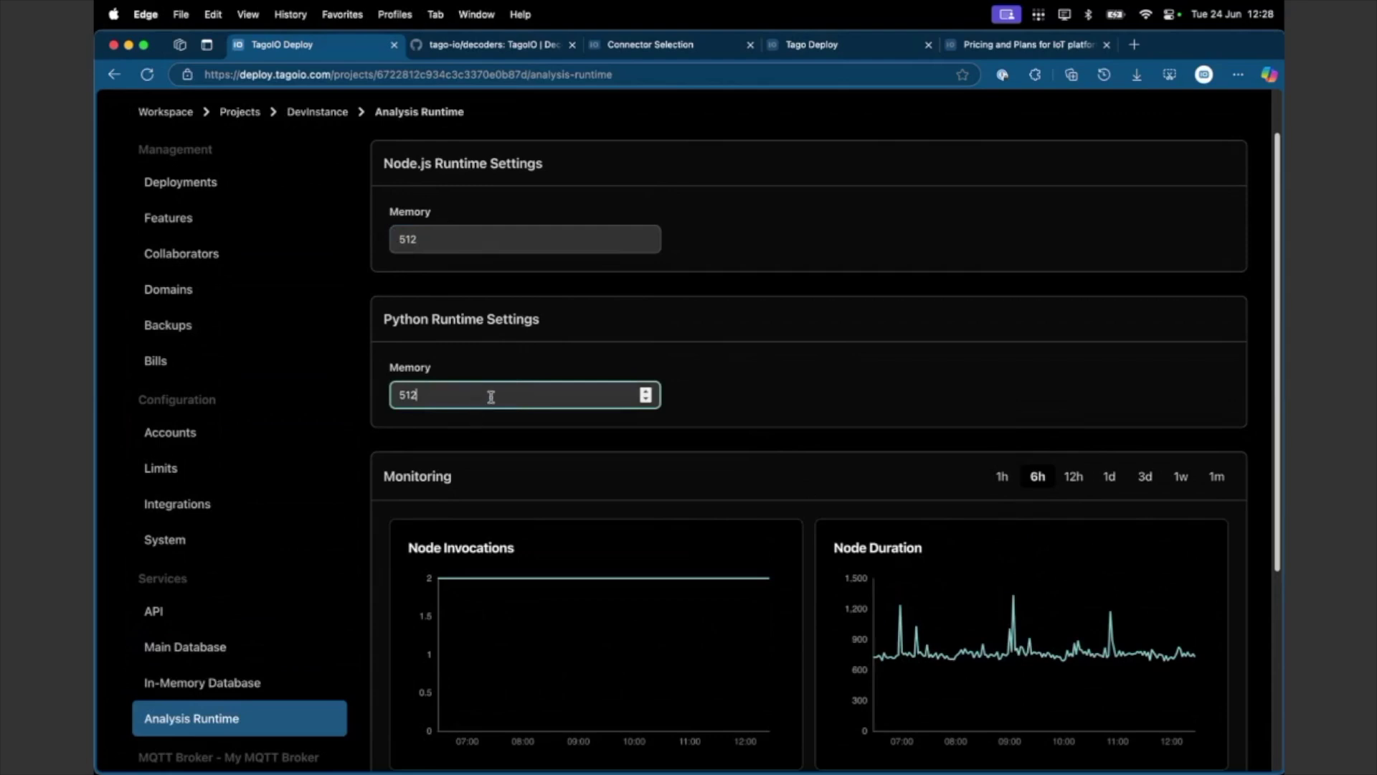
left_click(479, 242)
scroll(506, 375, "down", 2)
scroll(504, 368, "up", 2)
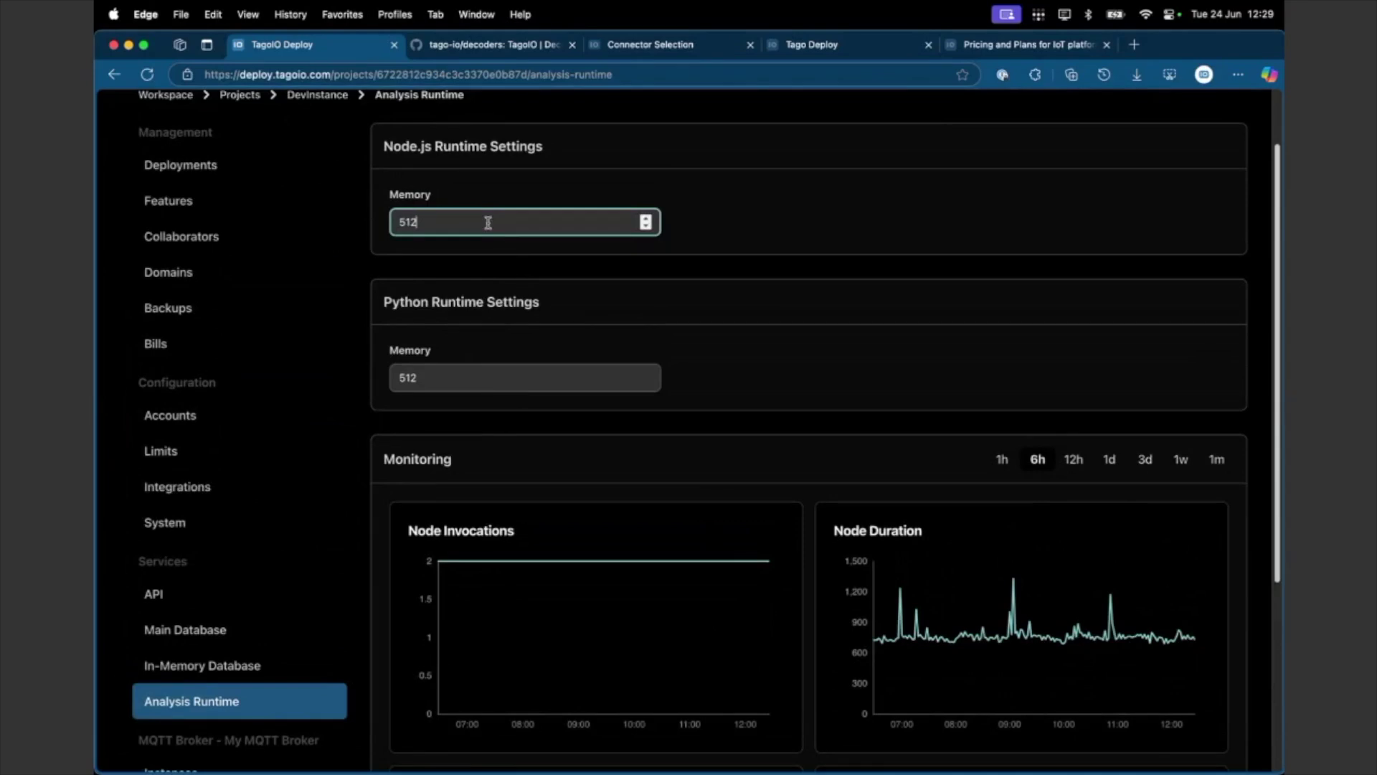
left_click_drag(435, 222, 398, 223)
left_click(481, 261)
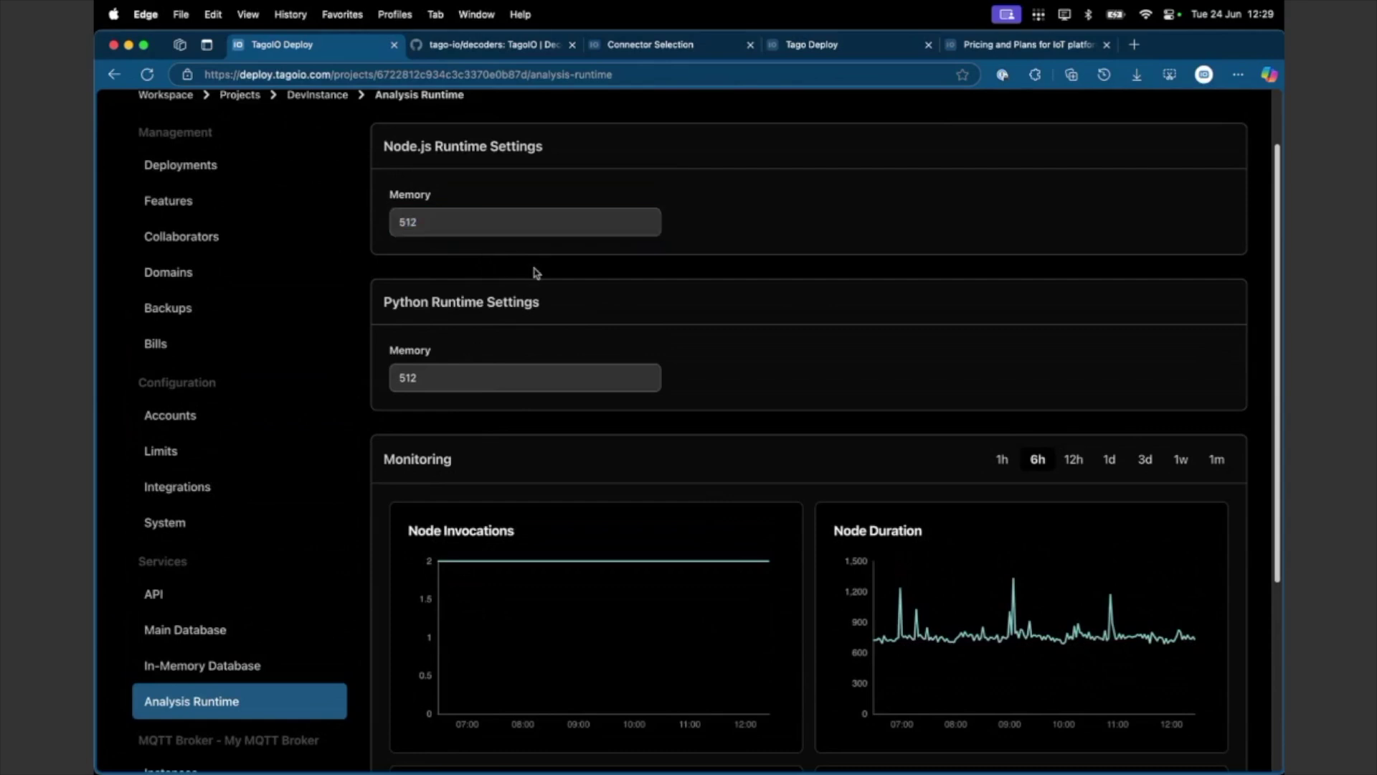
mouse_move(614, 600)
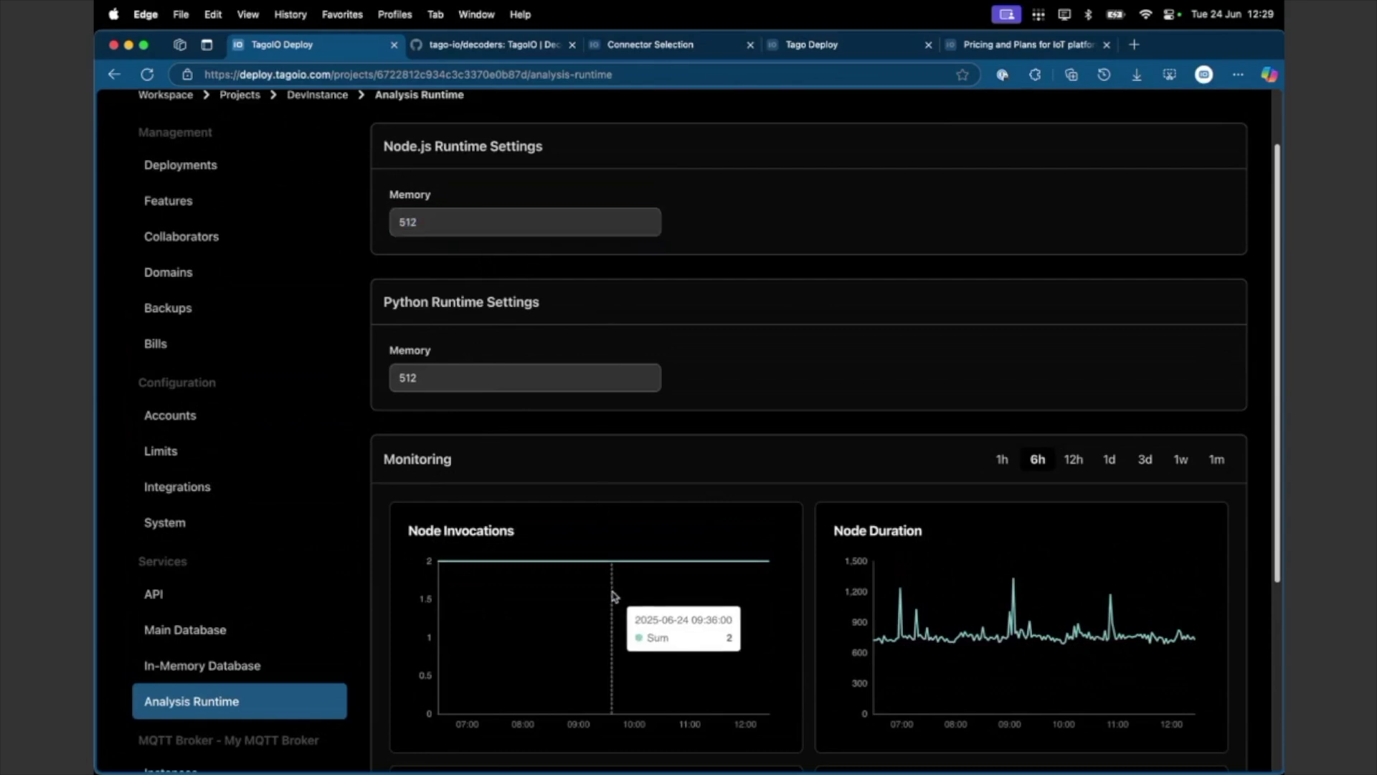
- Enter 100 as the Node.js runtime's memory without applying the change
left_click(572, 217)
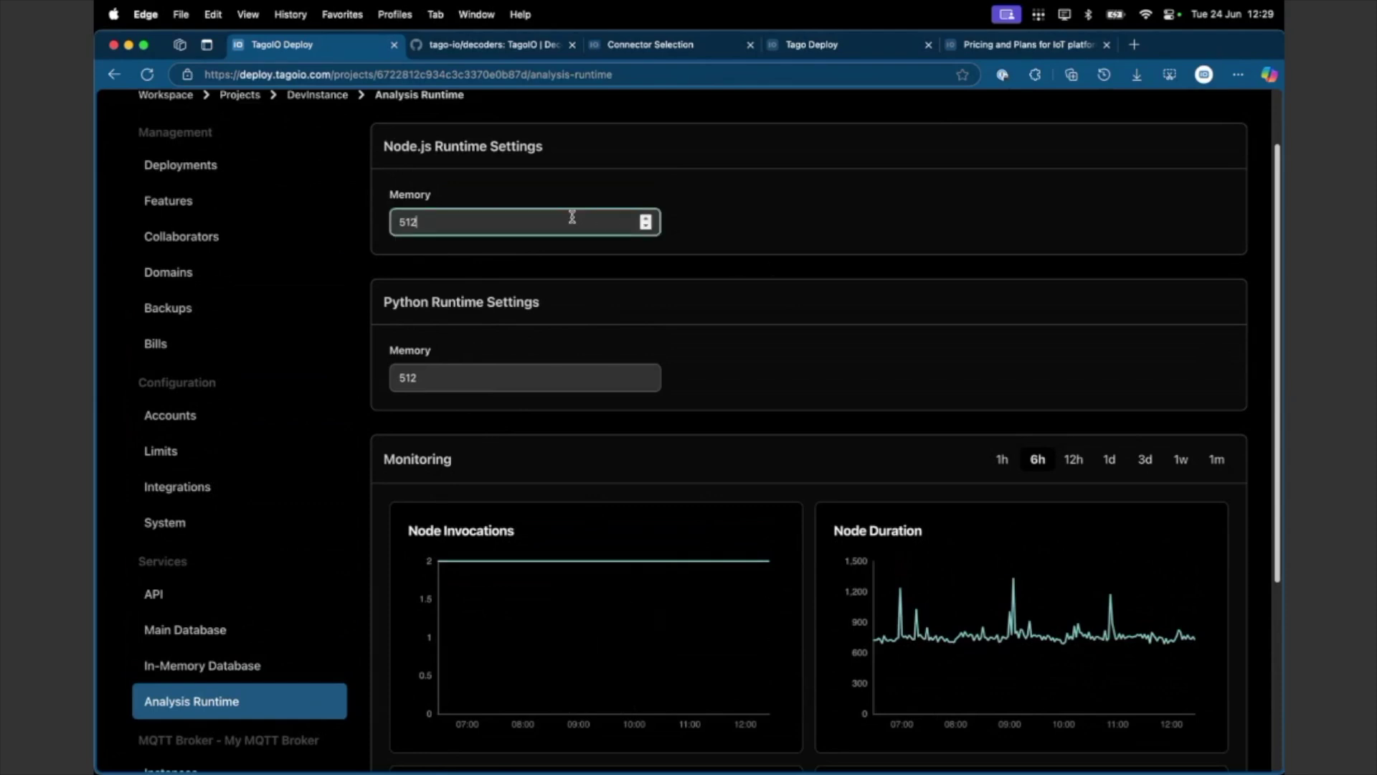
key("super+a")
type("1")
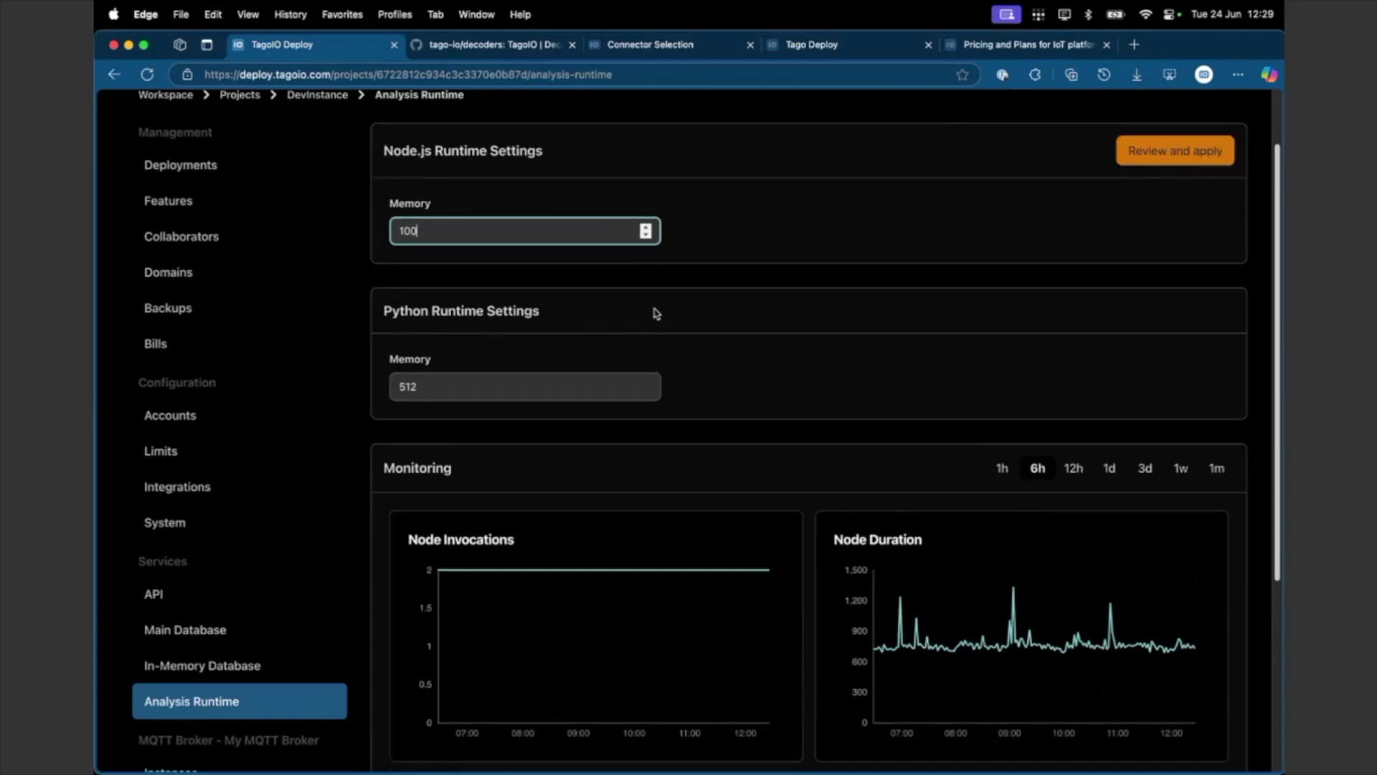
scroll(655, 312, "down", 3)
scroll(655, 313, "up", 3)
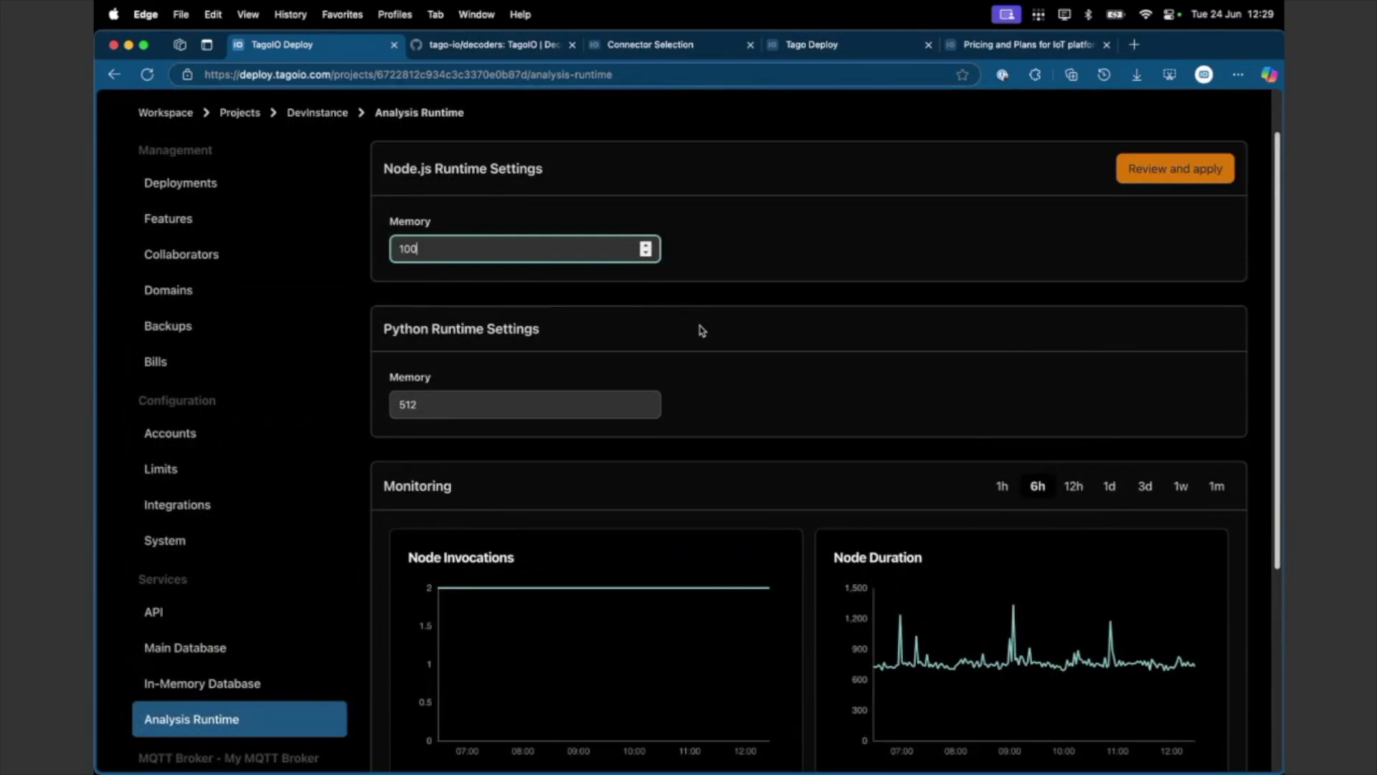
left_click(746, 340)
- Look through the Analysis Runtime's invocation and duration charts for Node and Python
scroll(290, 431, "down", 1)
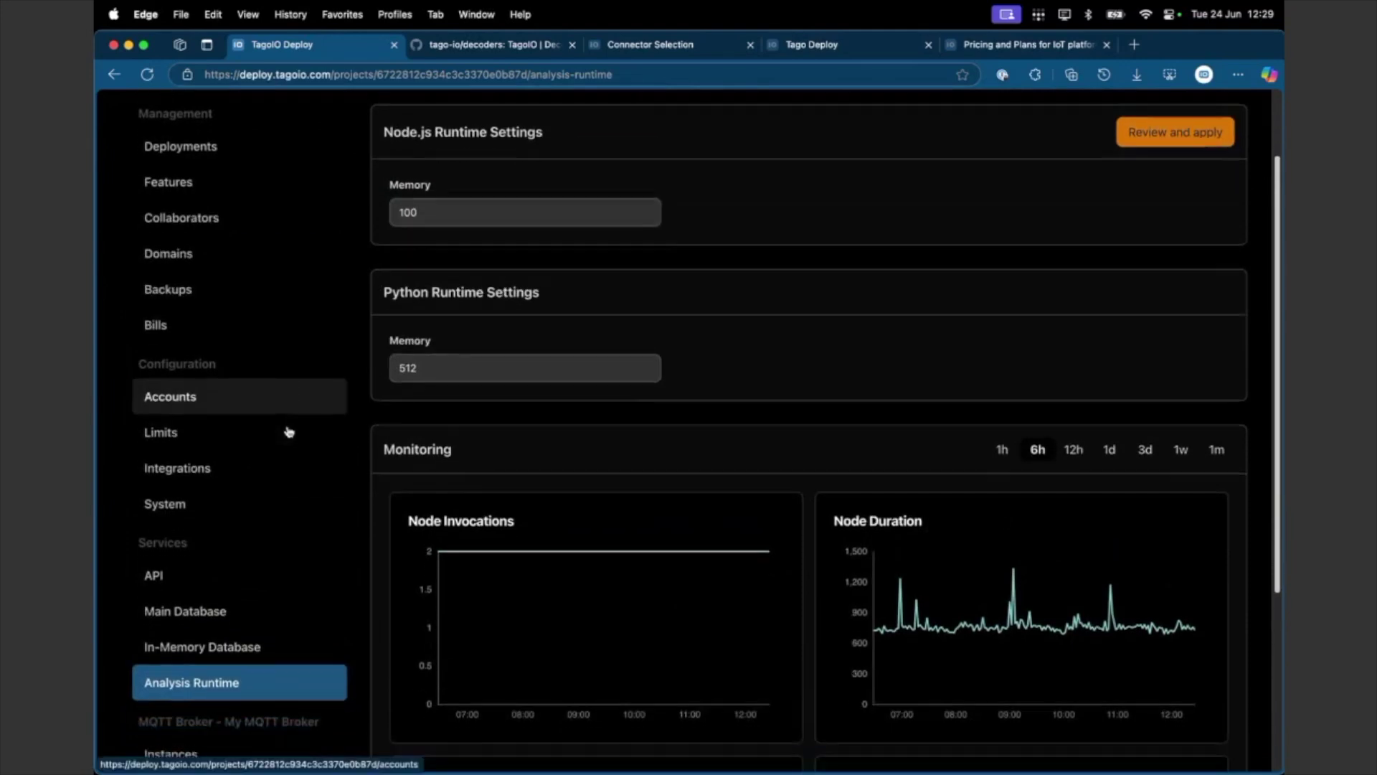
scroll(289, 431, "down", 5)
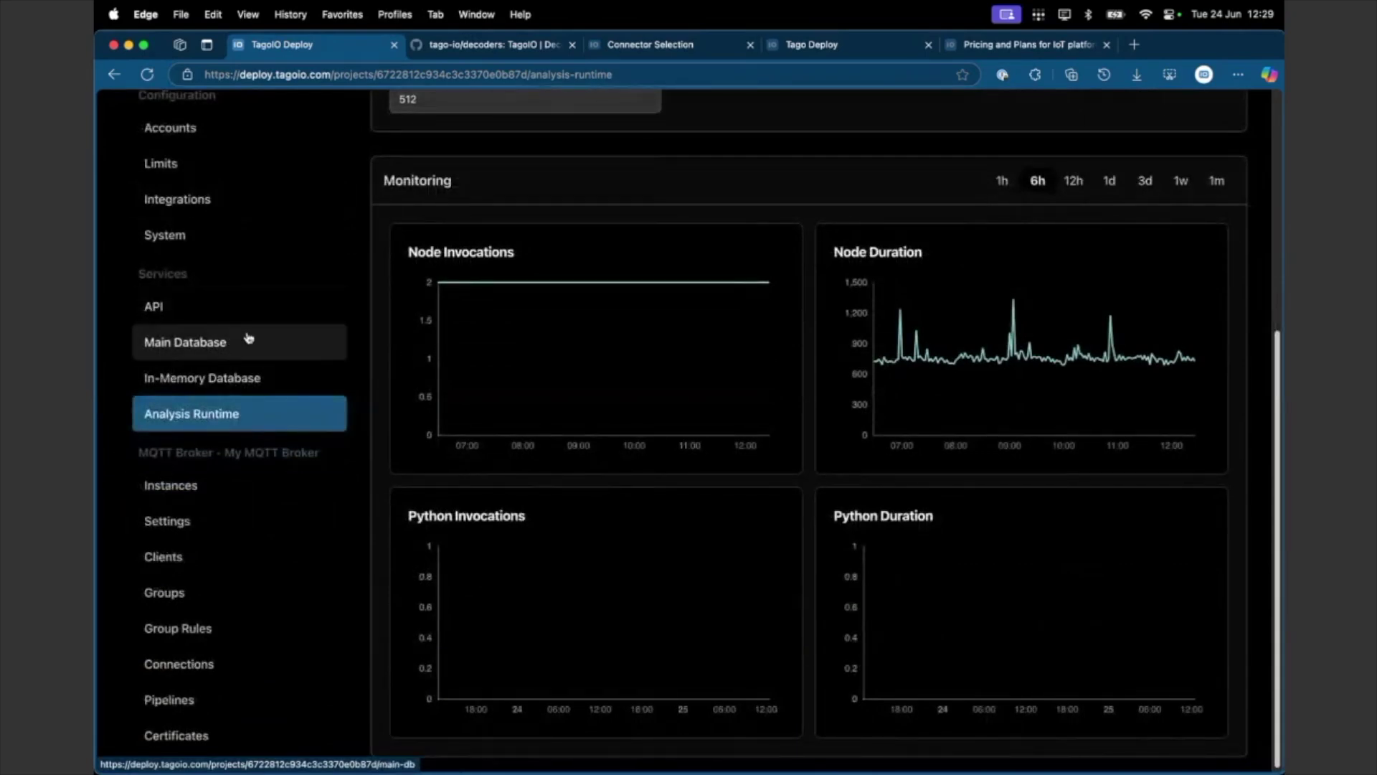
scroll(378, 264, "up", 7)
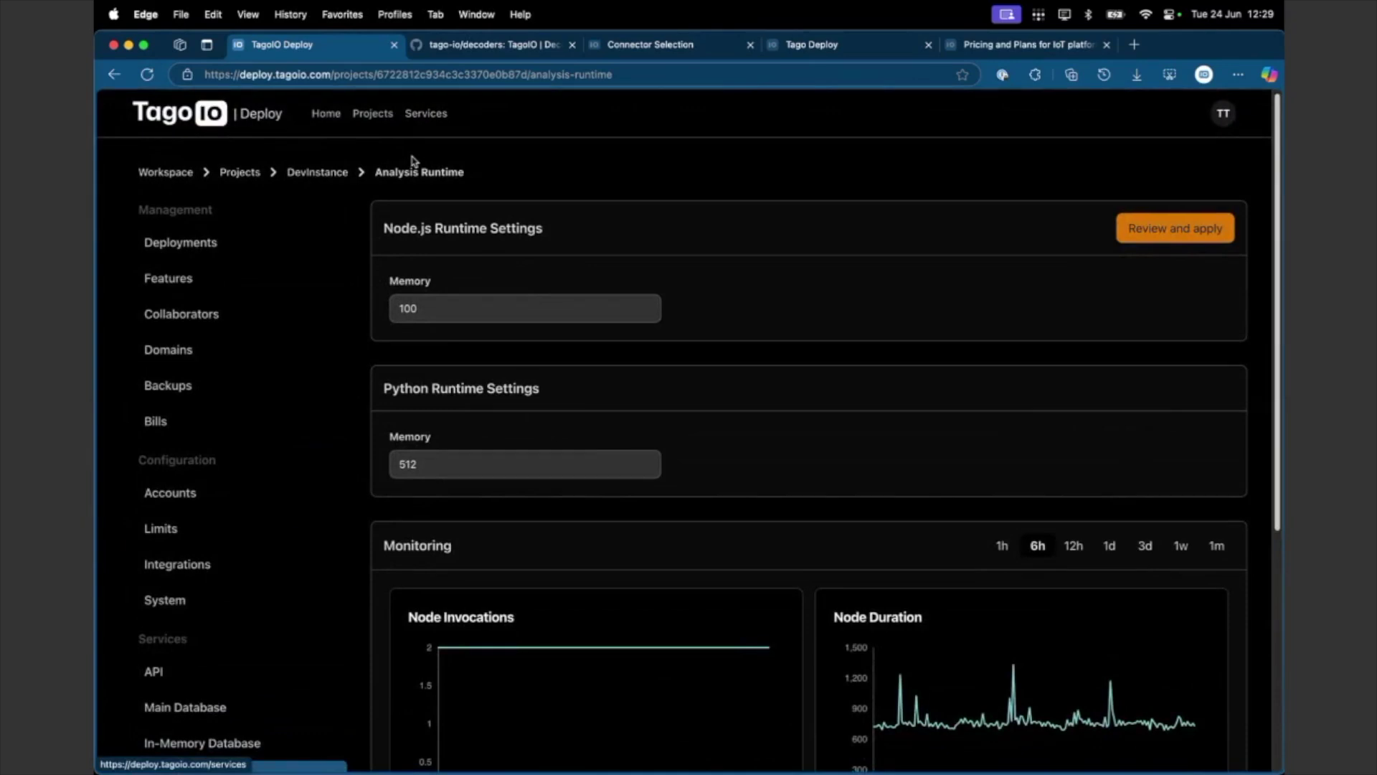
- Open the services catalogue and look through the available middleware integrations down to the MQTT Broker
left_click(426, 113)
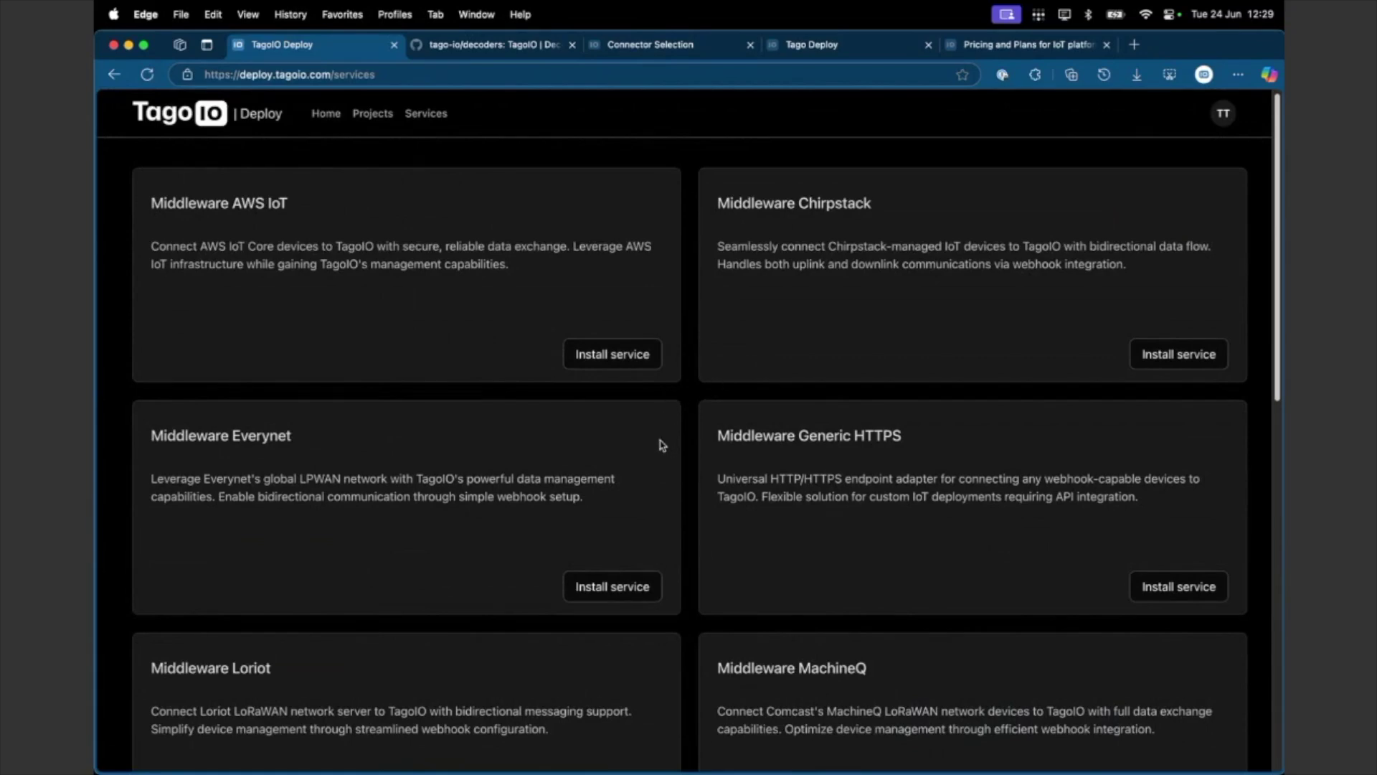
scroll(662, 445, "down", 8)
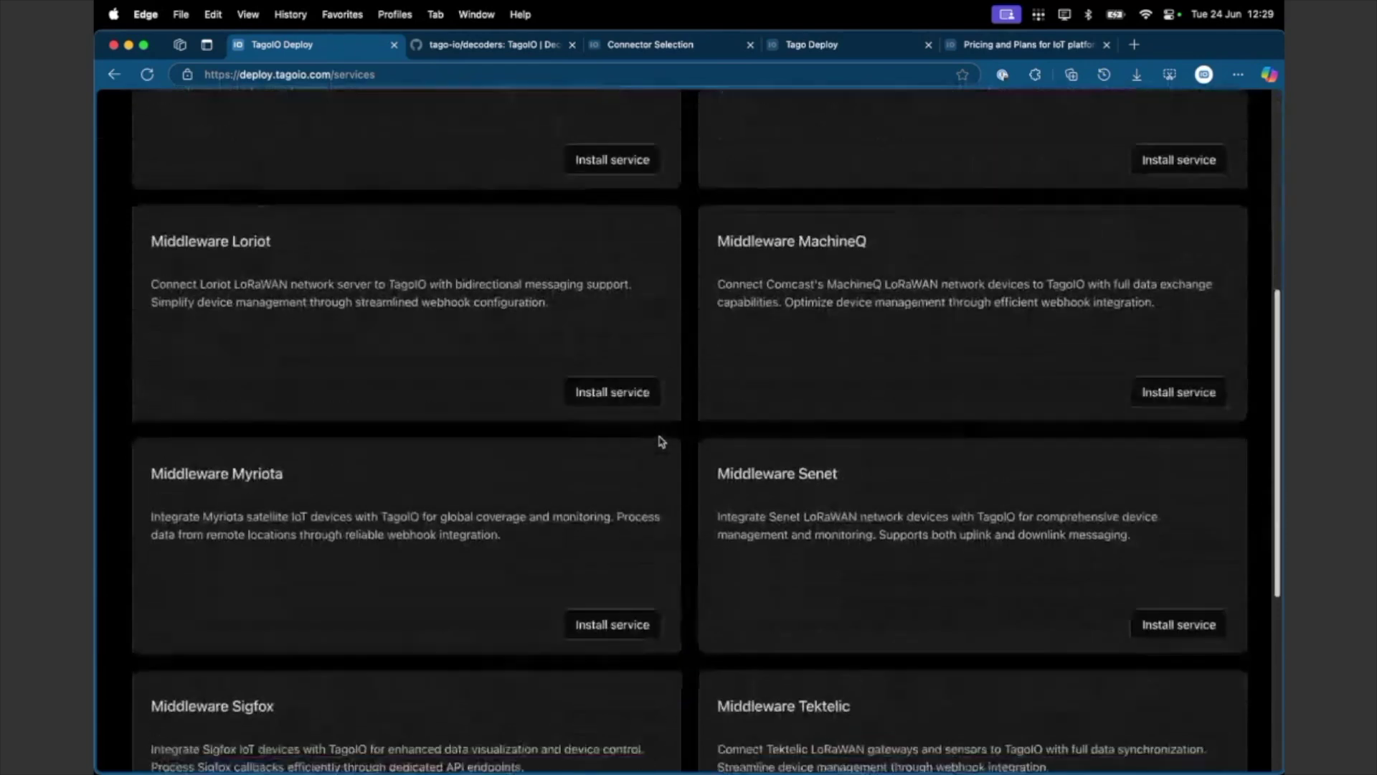
scroll(701, 345, "up", 7)
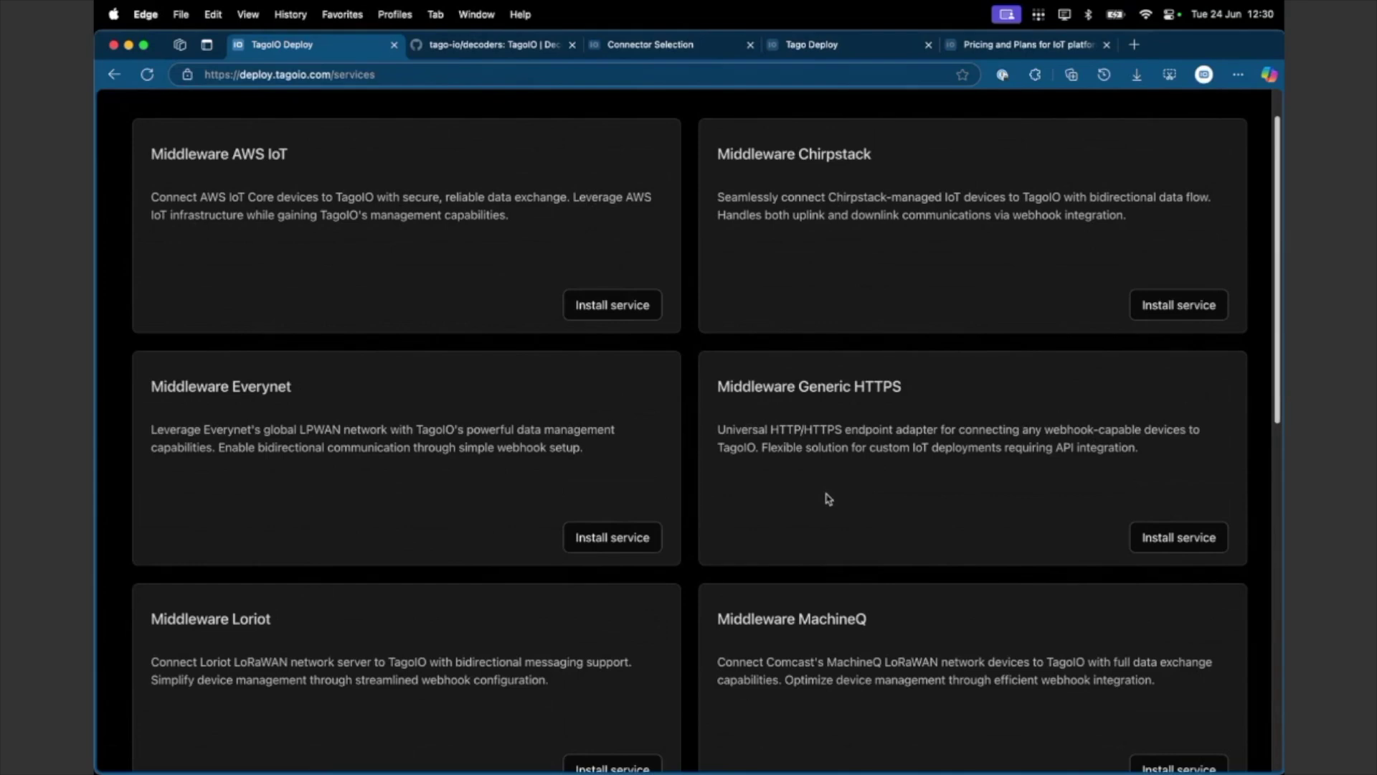
scroll(789, 510, "down", 5)
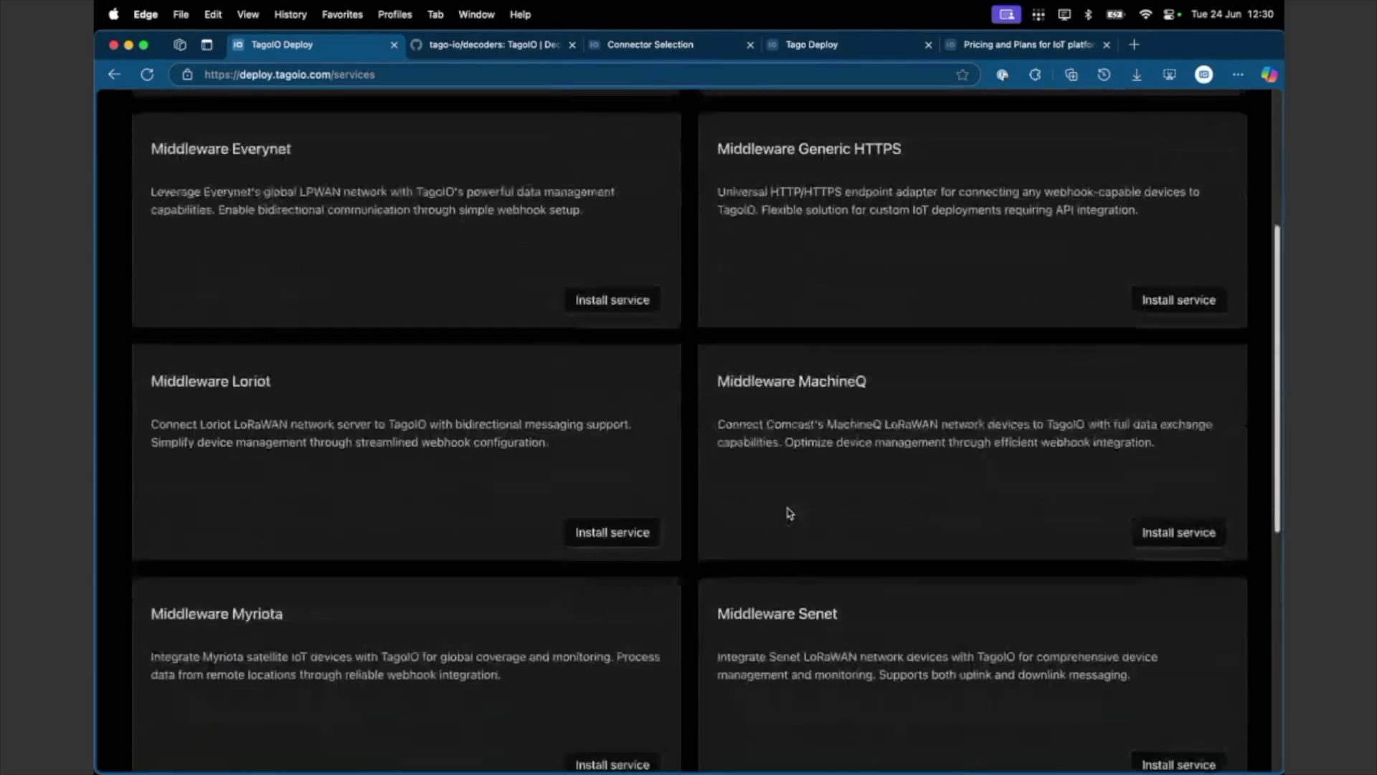
scroll(787, 511, "down", 3)
scroll(787, 512, "down", 2)
scroll(788, 509, "up", 3)
scroll(787, 507, "up", 8)
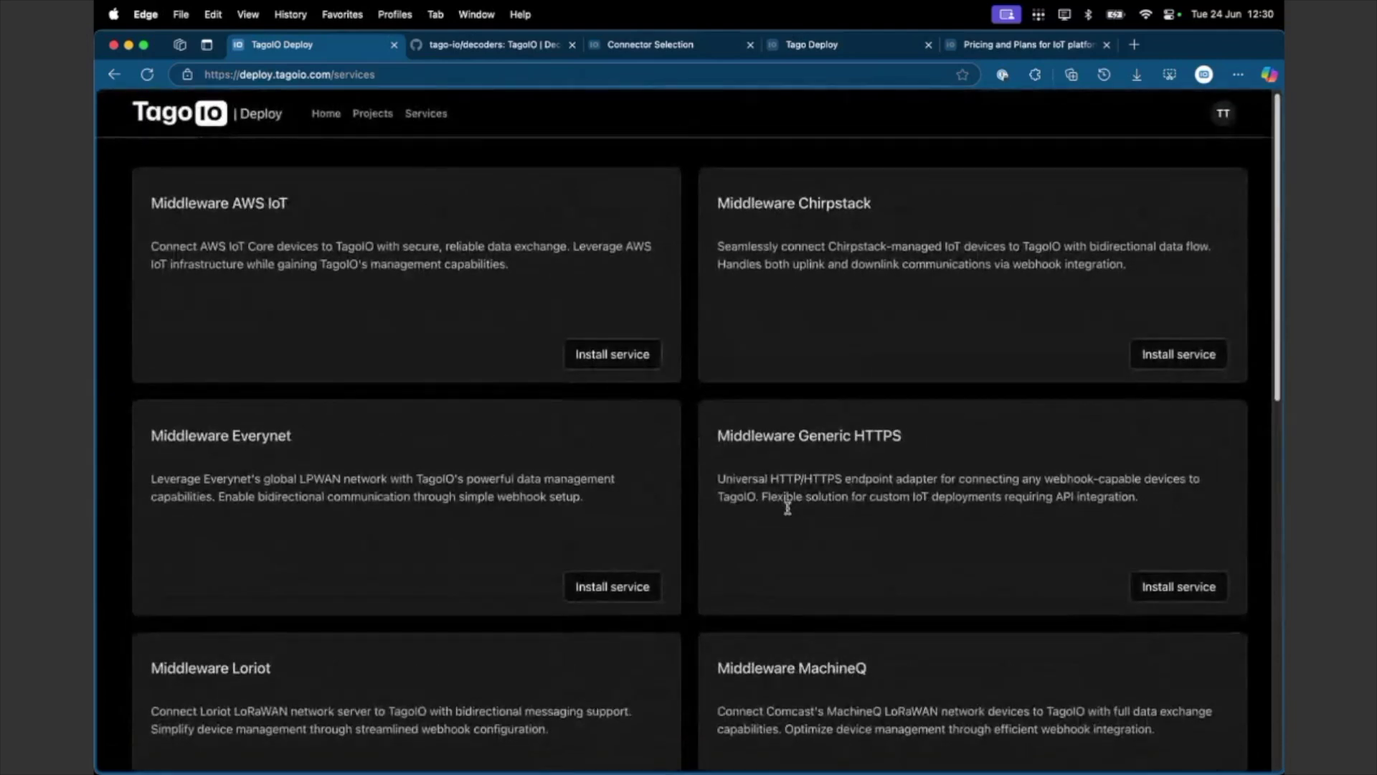
scroll(788, 508, "down", 10)
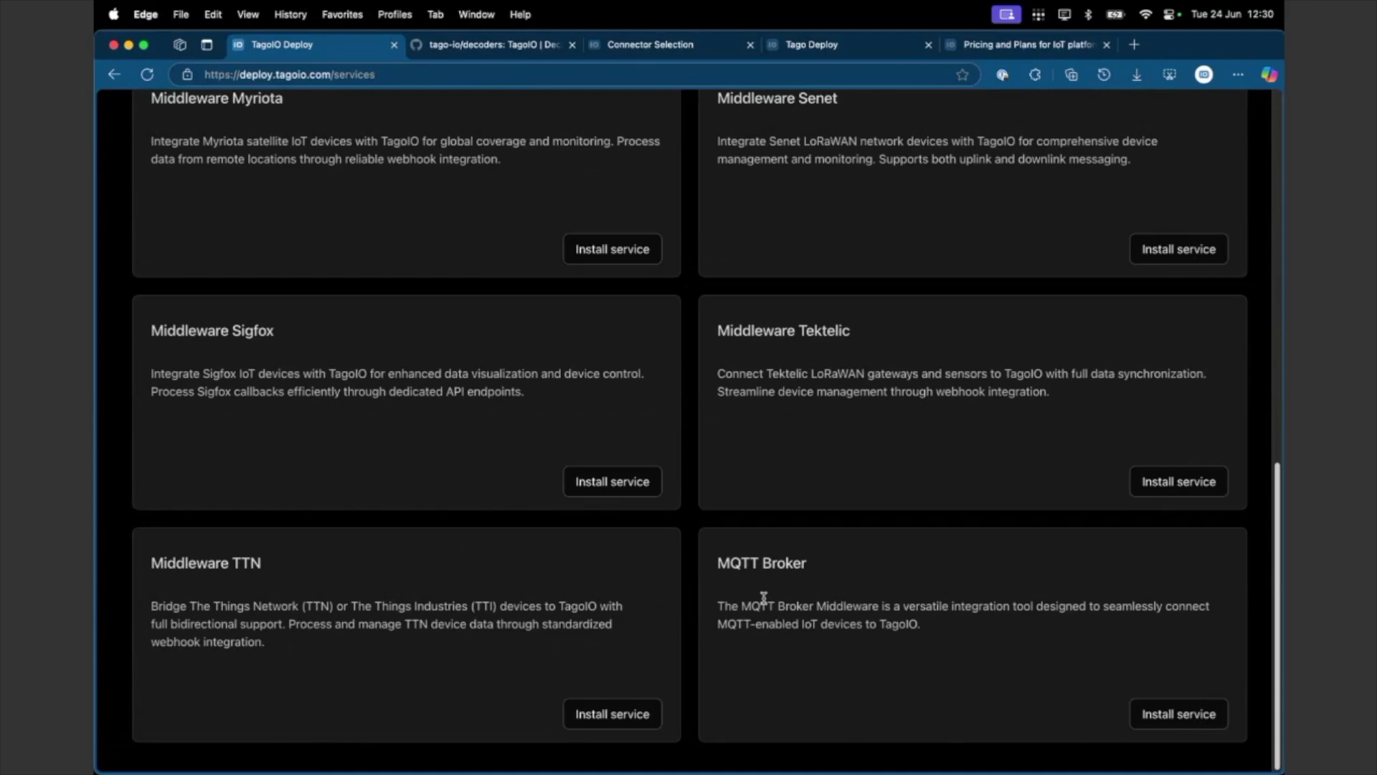
- Start an MQTT Broker installation inside the DevInstance project and check its standalone and version options
left_click(1163, 712)
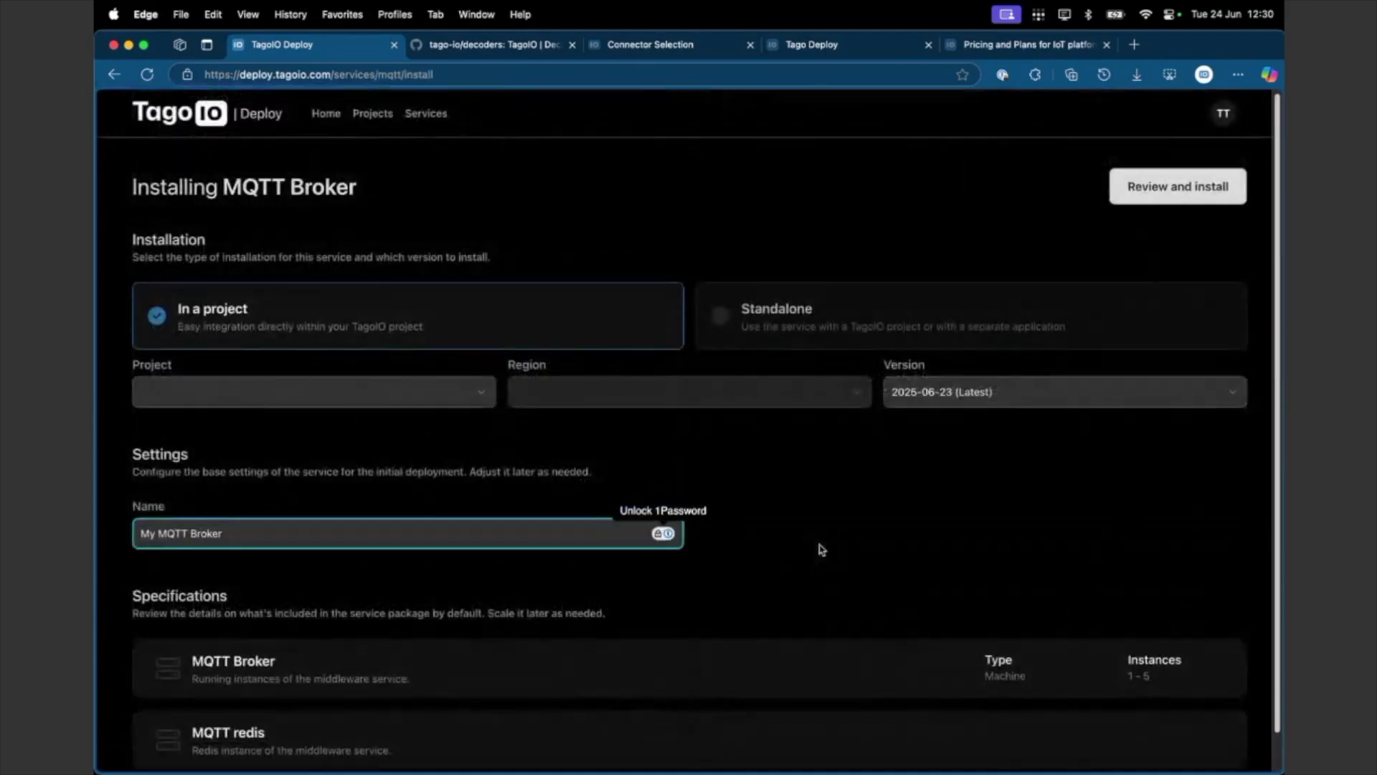
scroll(822, 550, "down", 1)
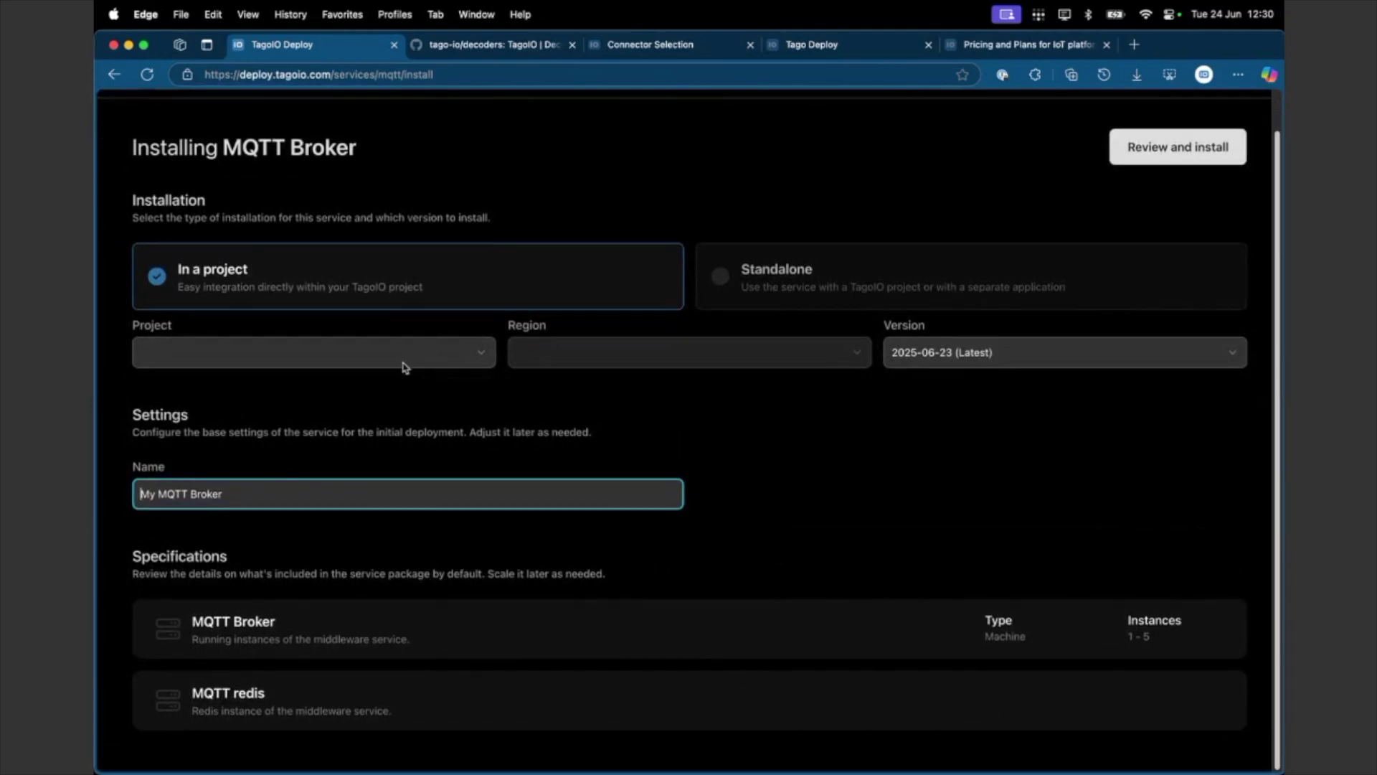
left_click(475, 350)
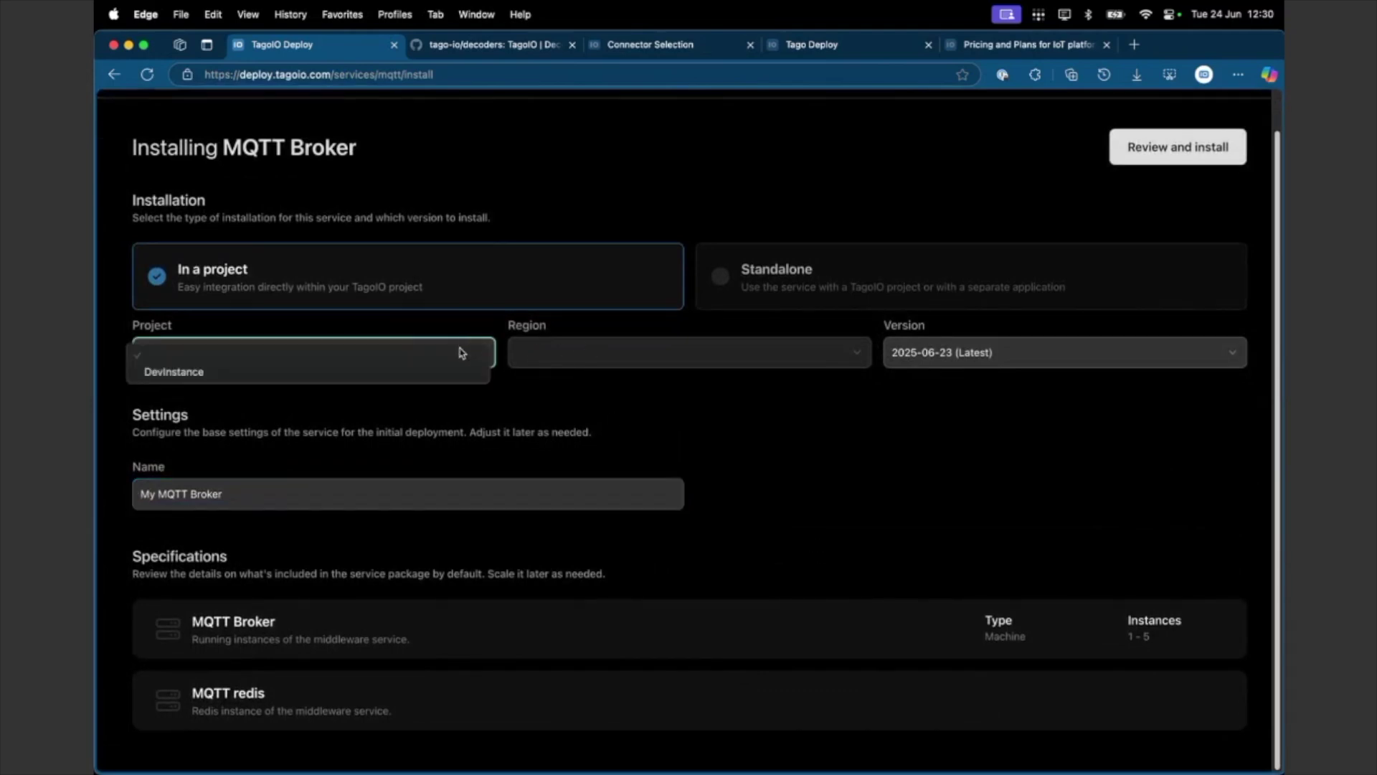
left_click(447, 370)
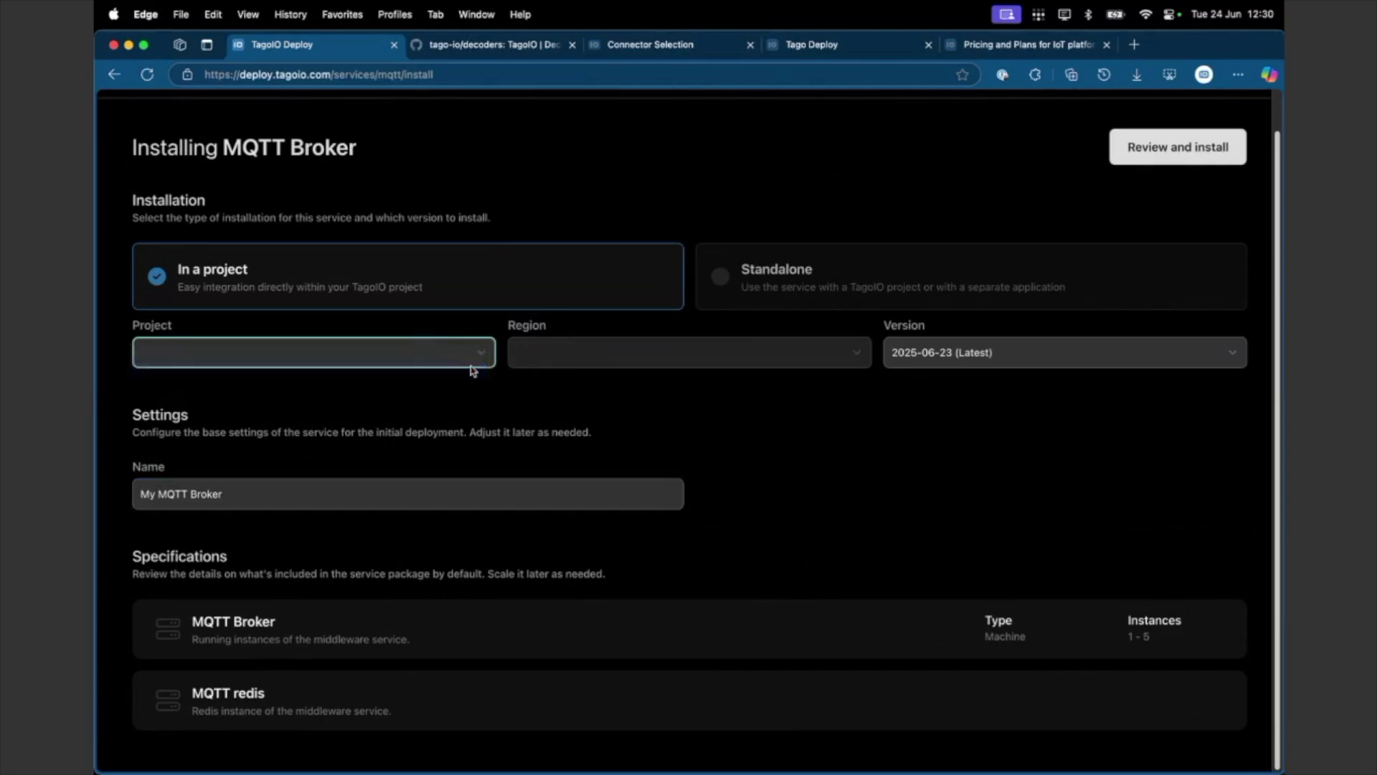
double_click(727, 289)
left_click(728, 280)
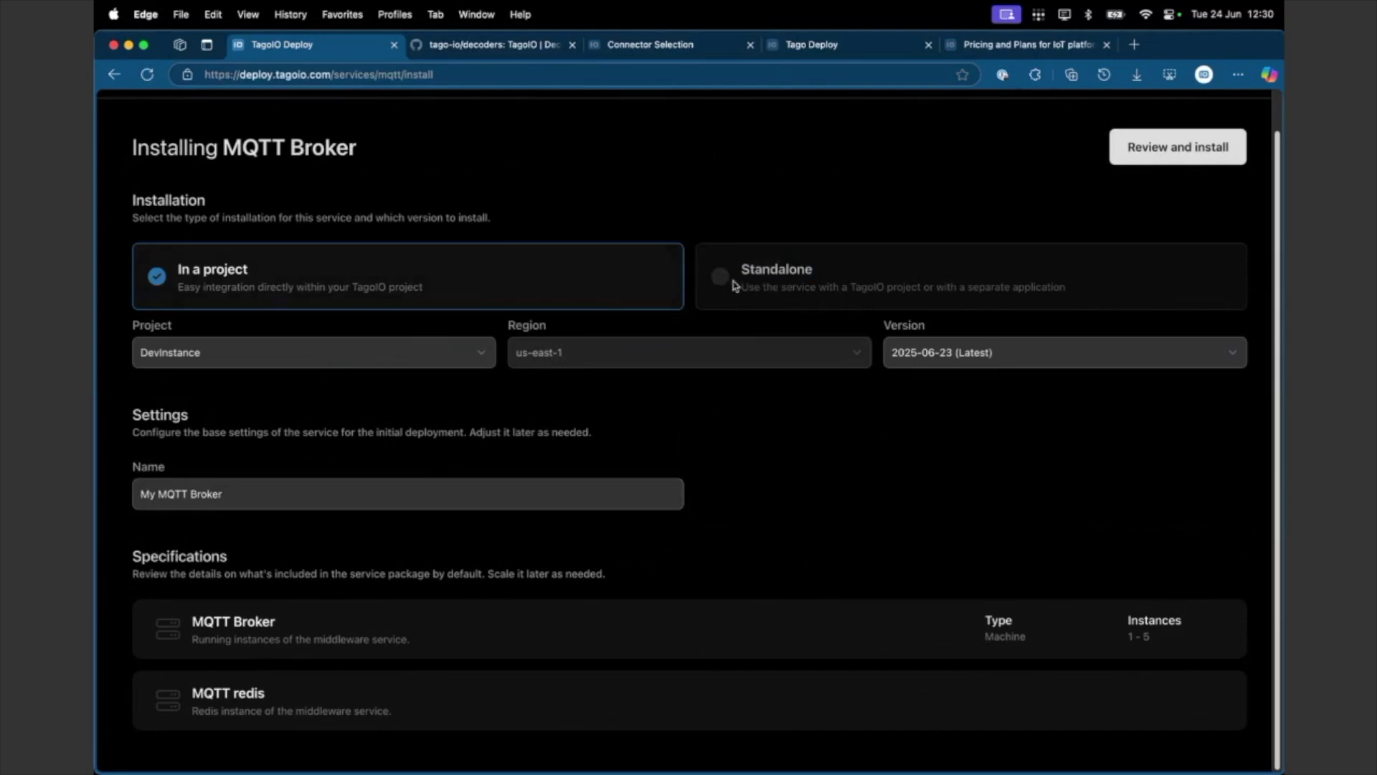
left_click(963, 350)
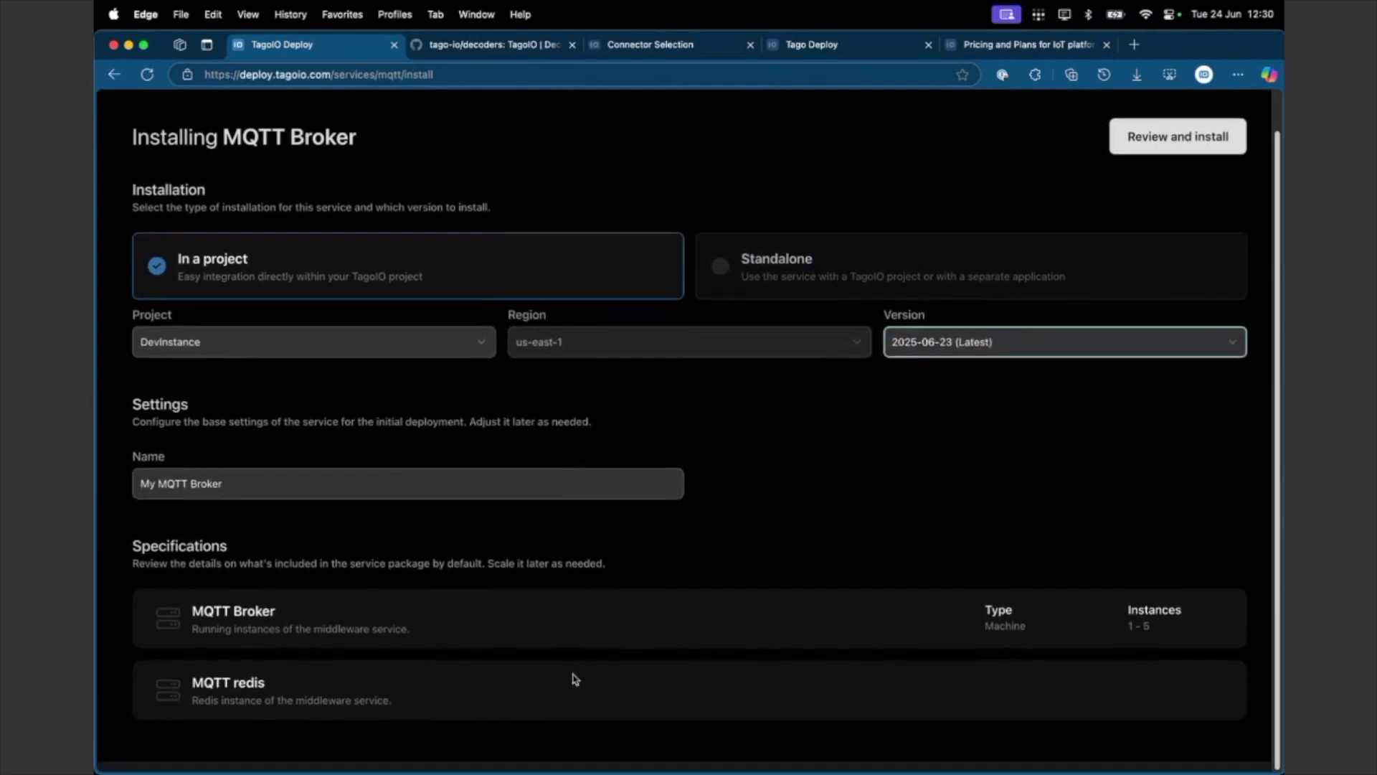
- Review the MQTT Broker's installation costs, examine the infrastructure fee and cancel without installing
left_click(1182, 146)
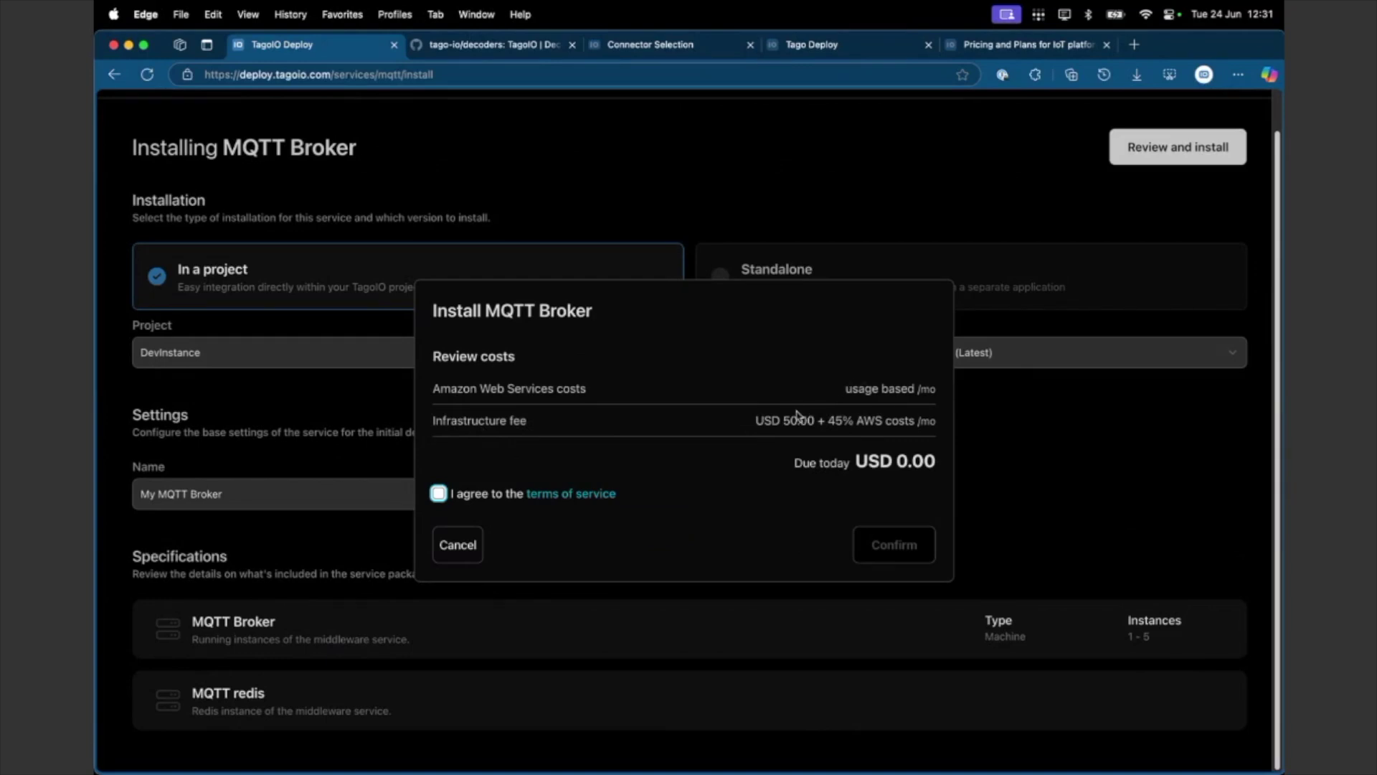
left_click_drag(772, 420, 809, 420)
left_click(676, 400)
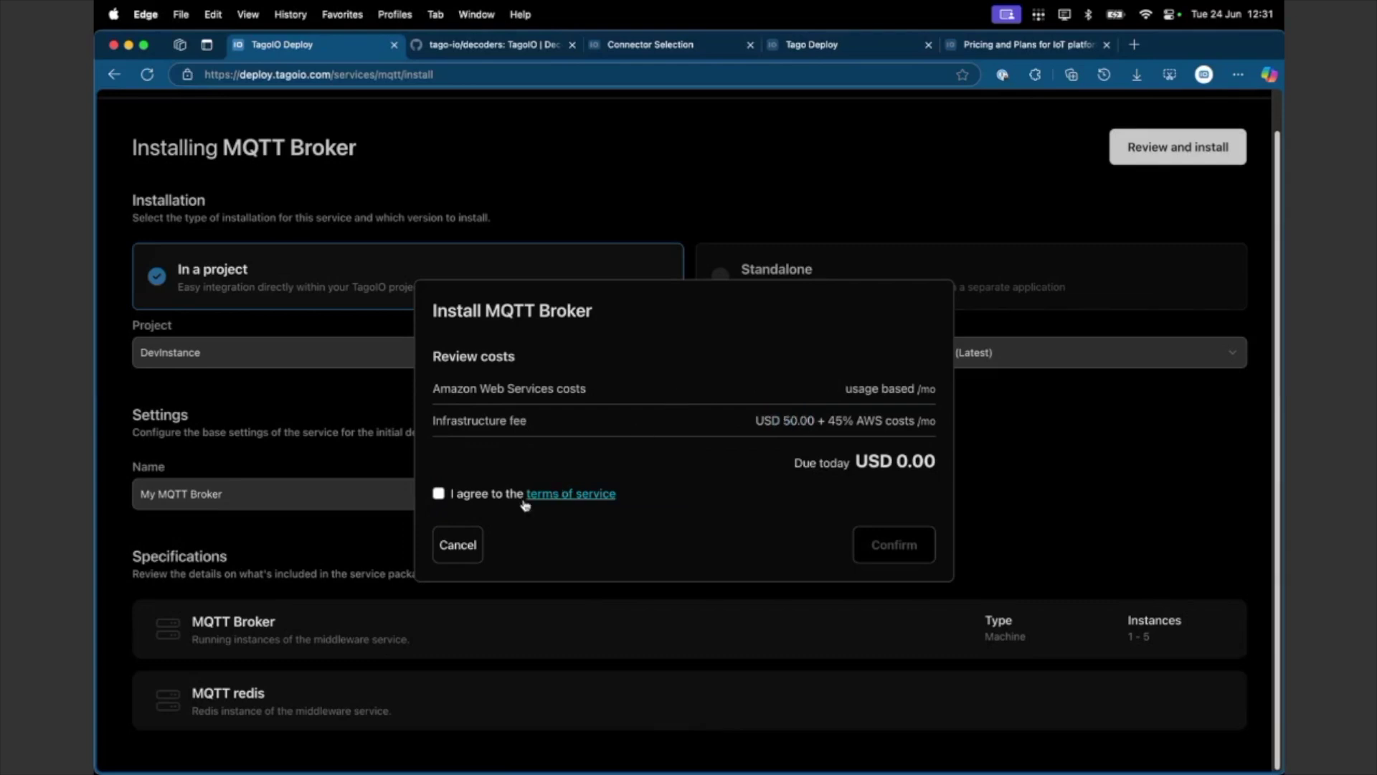
left_click(452, 545)
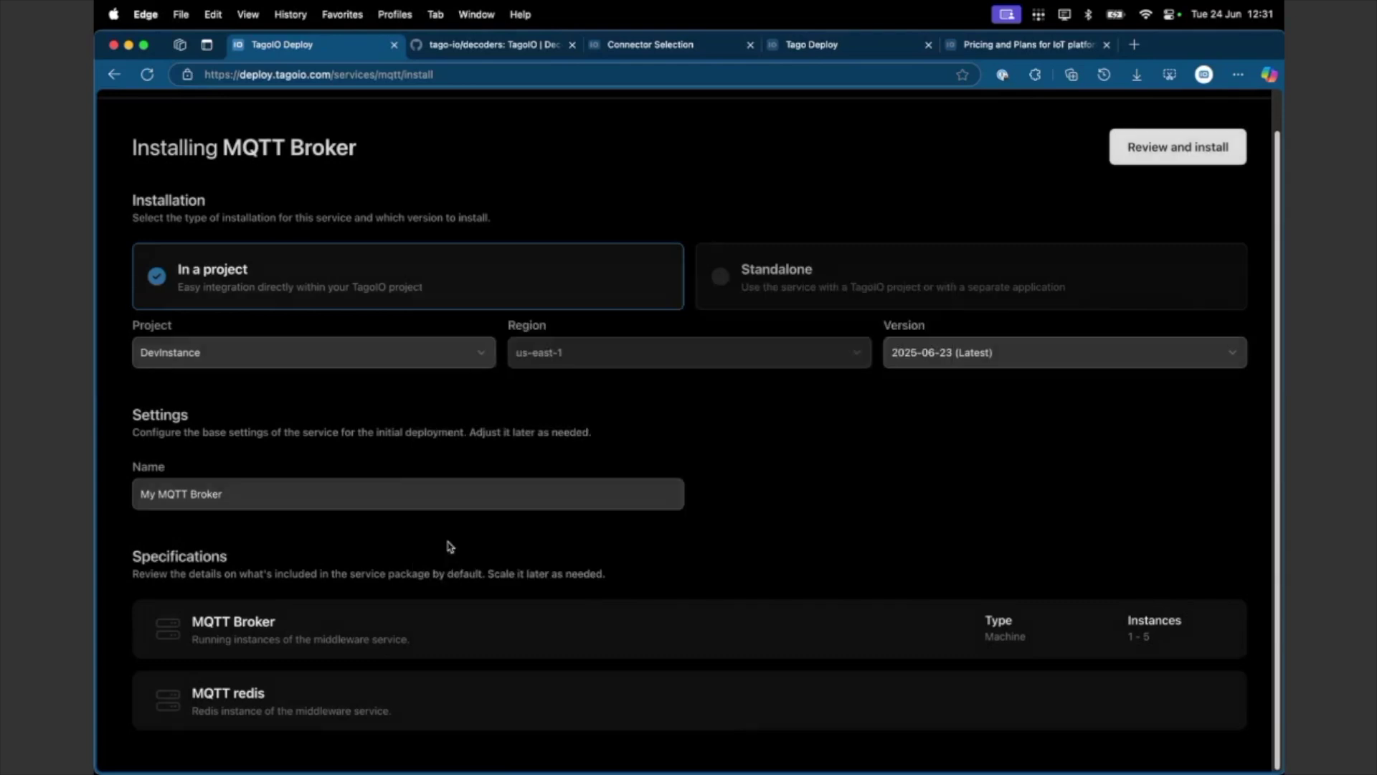
- Return to the services catalogue, reopen DevInstance's management pages and look over its MQTT Broker entries and deployment logs
left_click(114, 75)
scroll(435, 260, "up", 5)
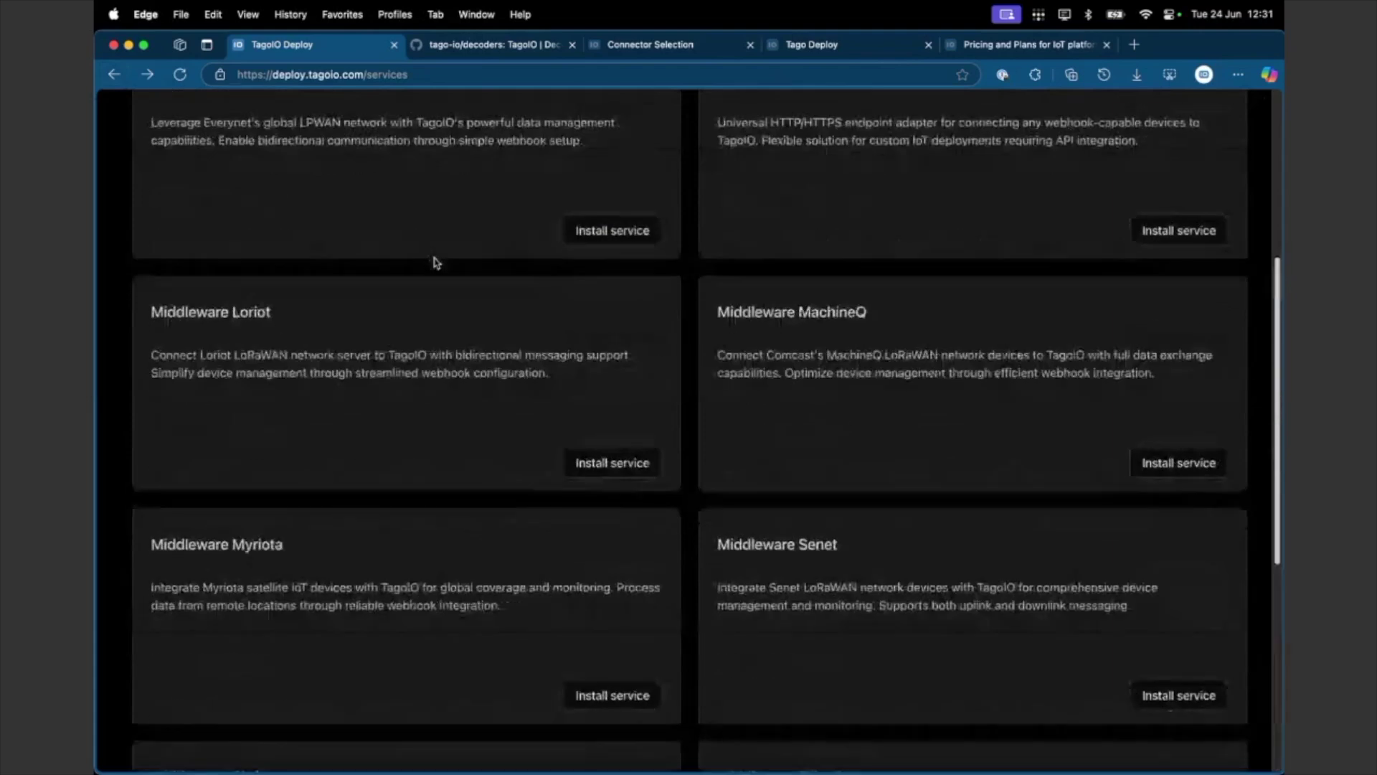
scroll(435, 262, "up", 5)
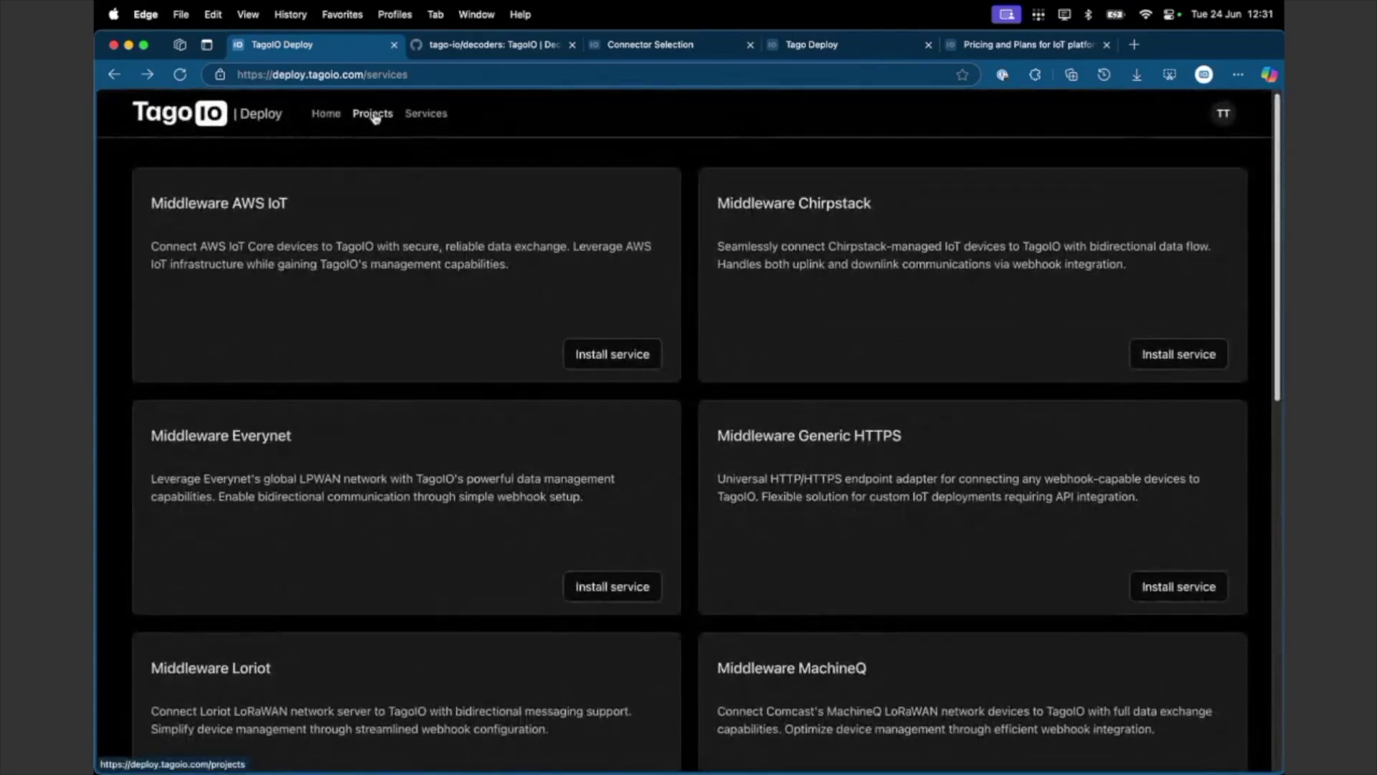
left_click(425, 115)
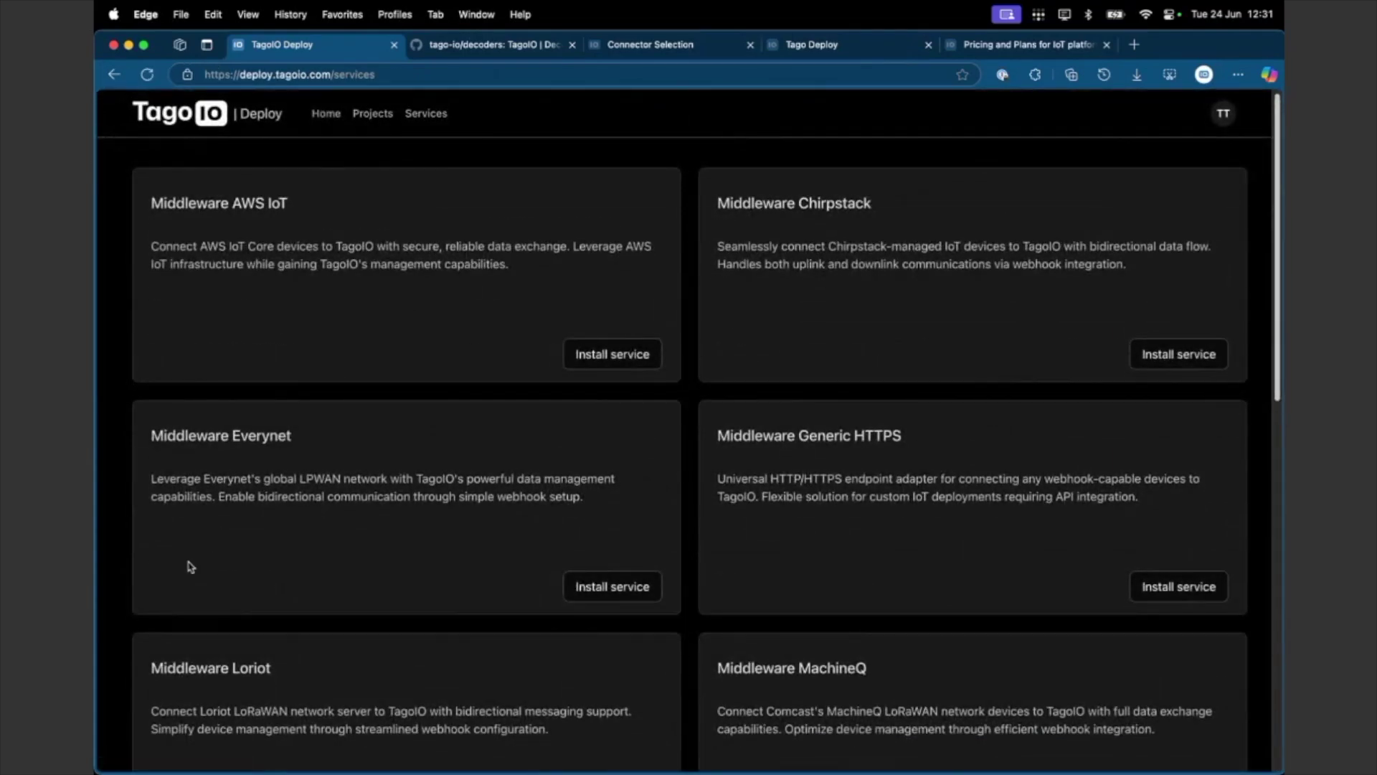
left_click(362, 119)
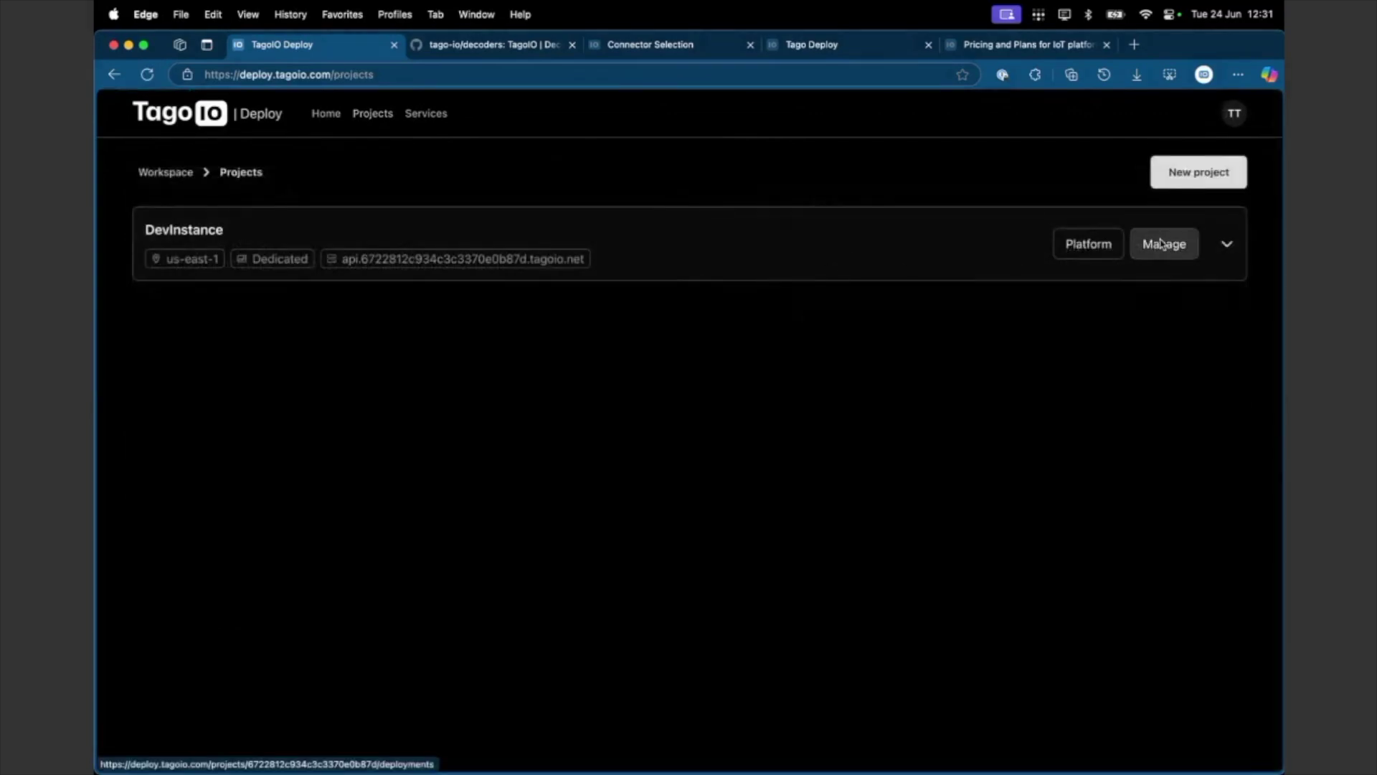
left_click(1166, 244)
scroll(292, 461, "down", 5)
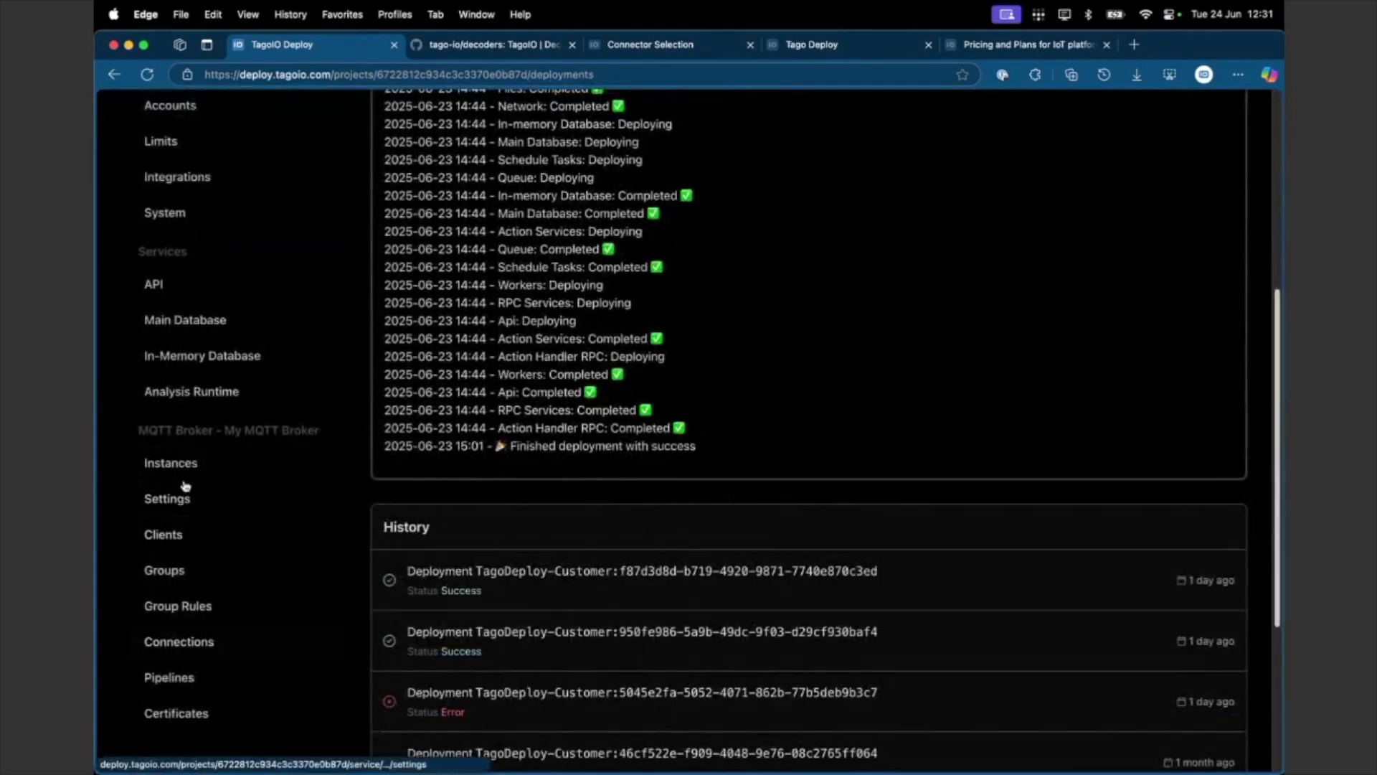
scroll(213, 236, "up", 5)
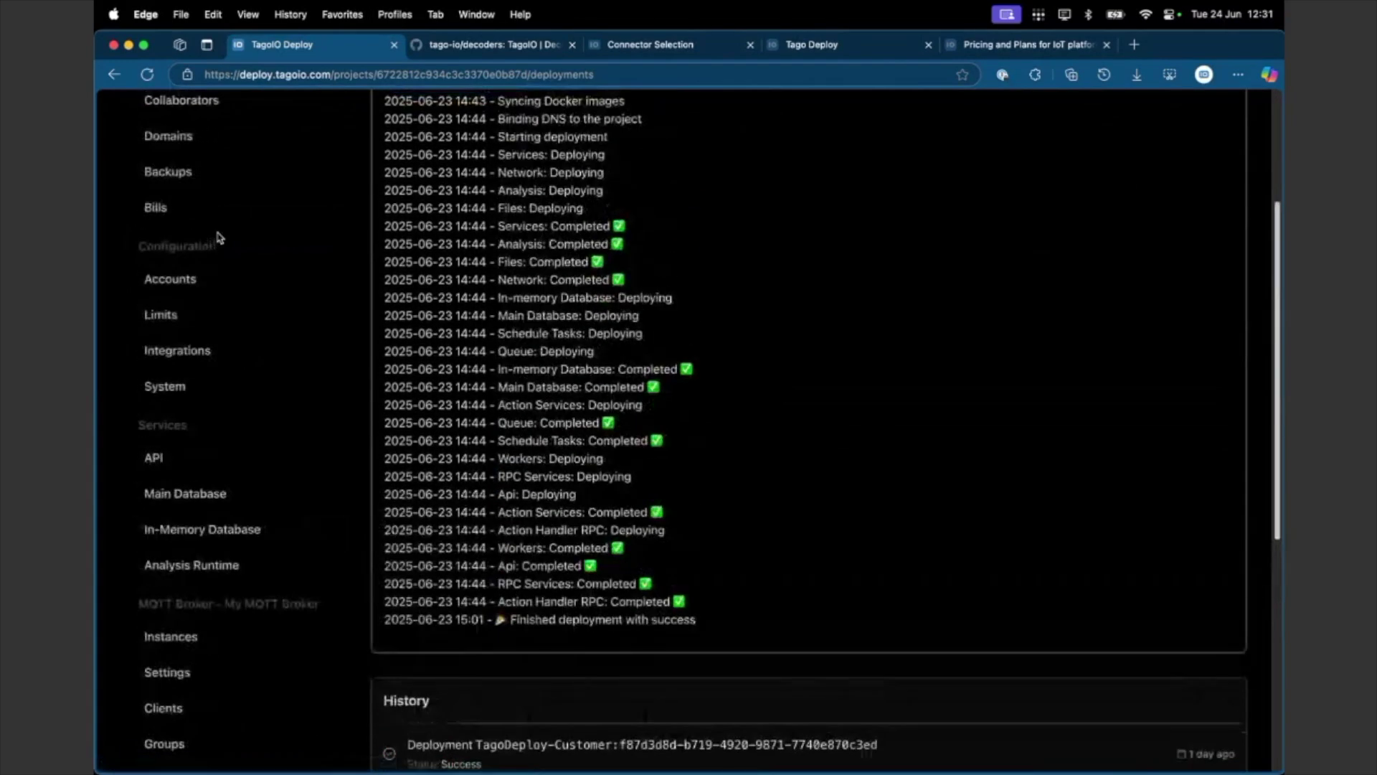
left_click(186, 236)
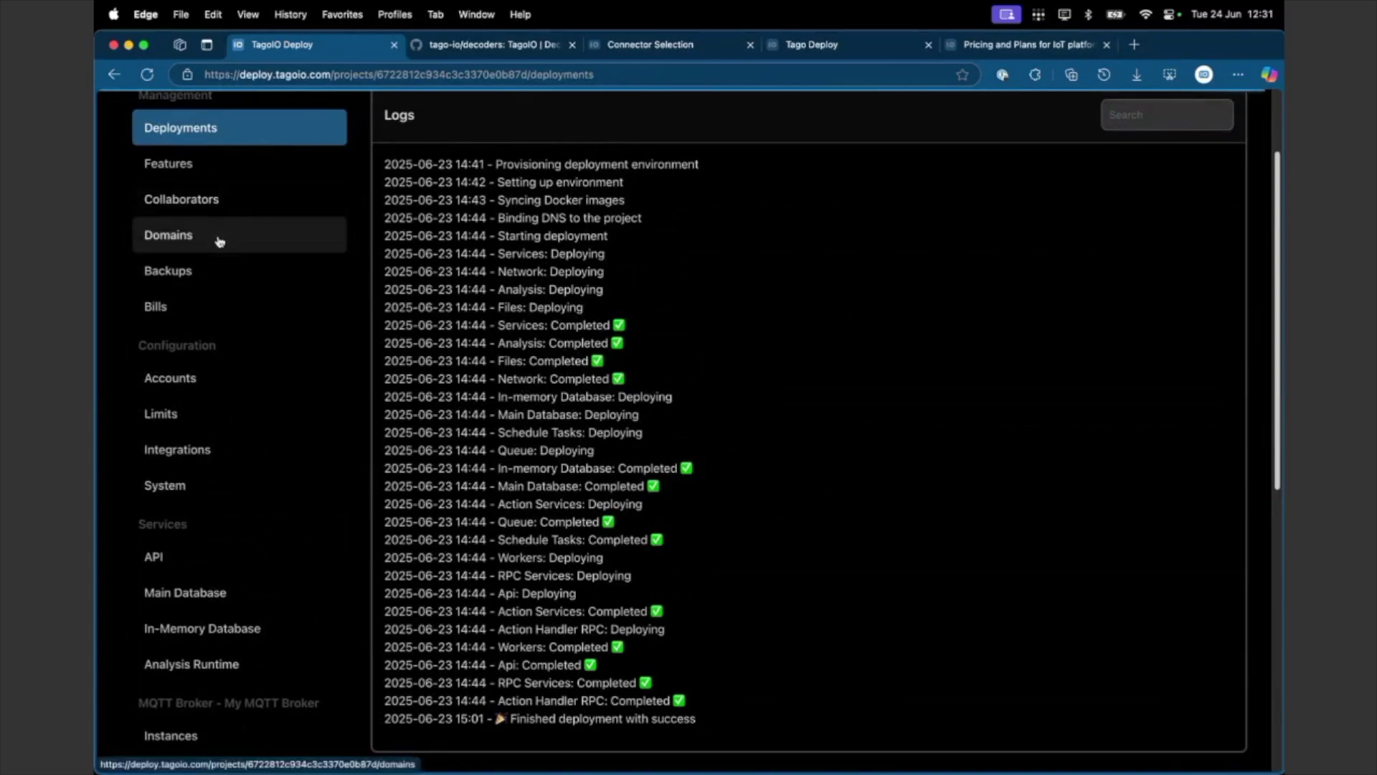
scroll(536, 278, "up", 3)
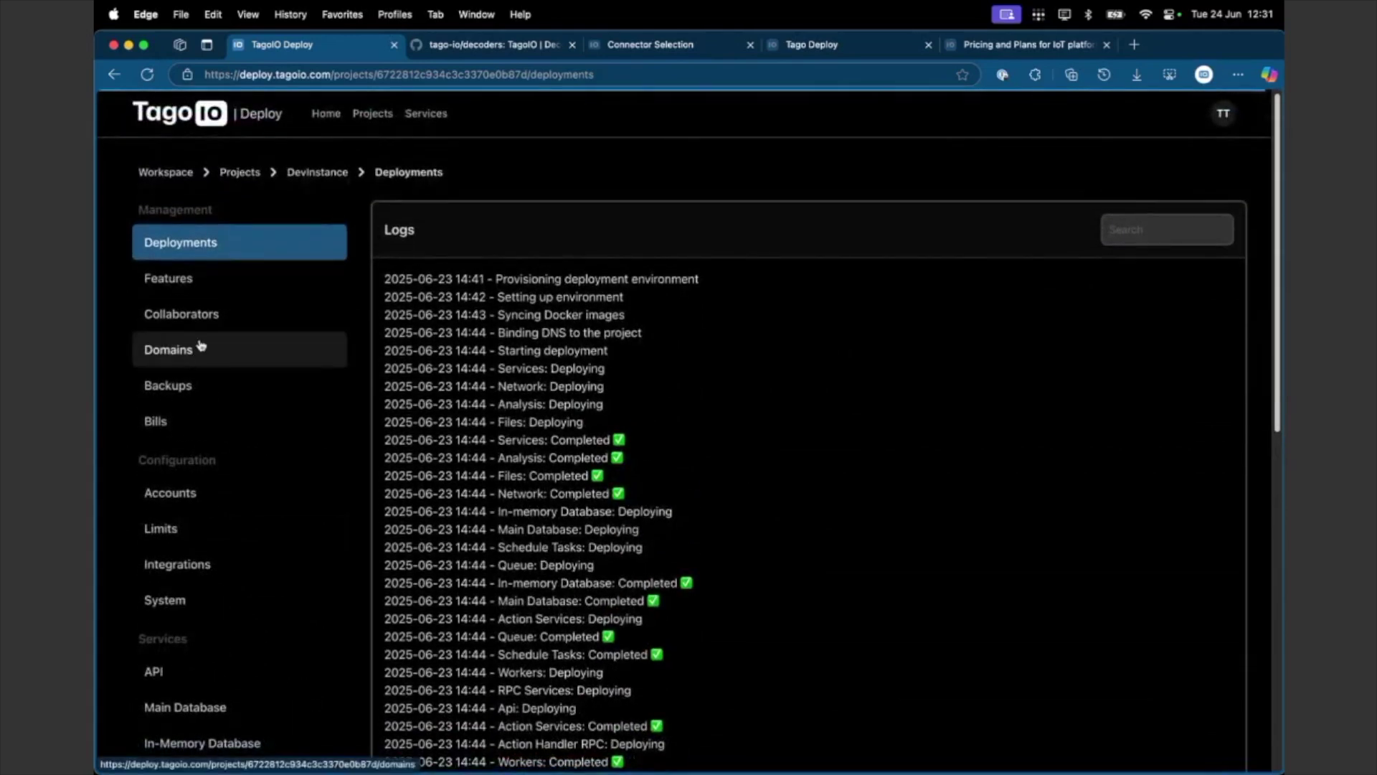
- Open DevInstance's Features page and reload it
left_click(366, 75)
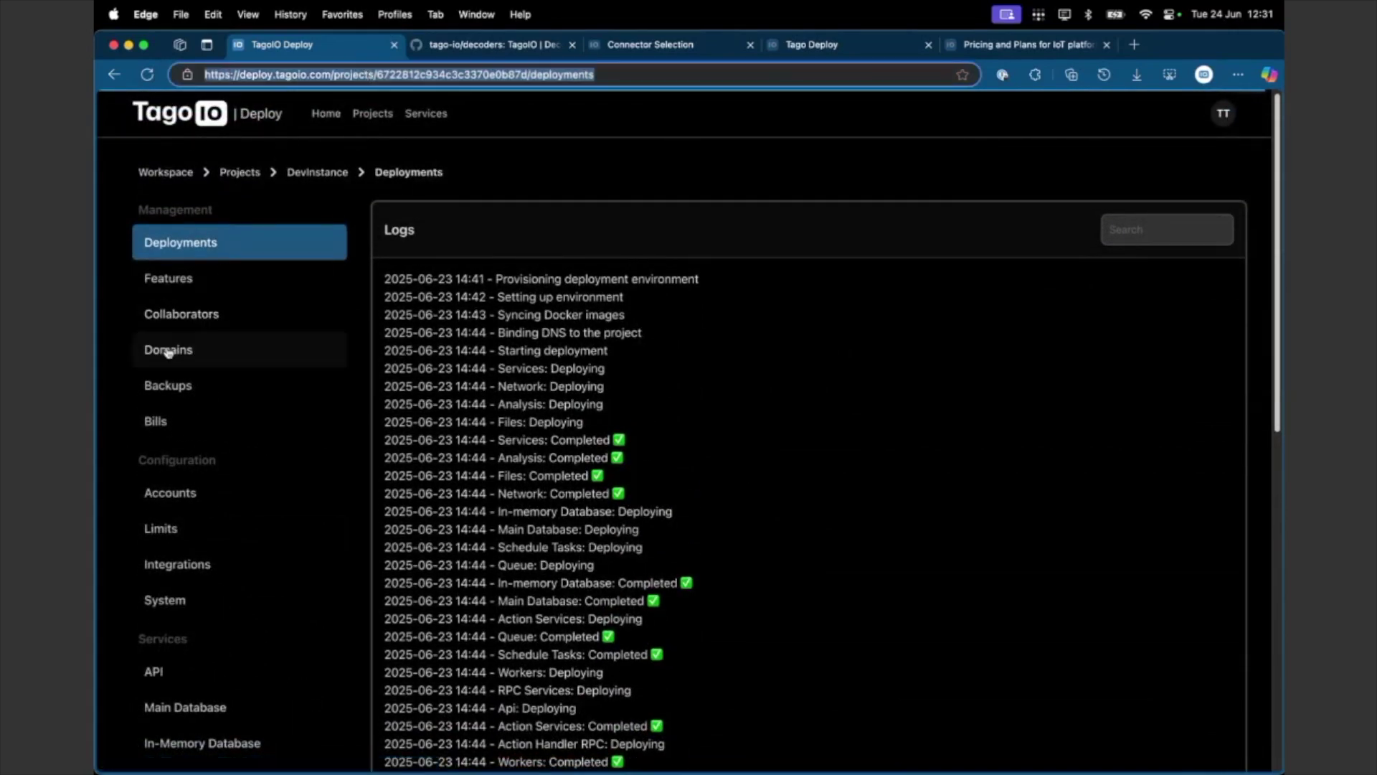
left_click(145, 288)
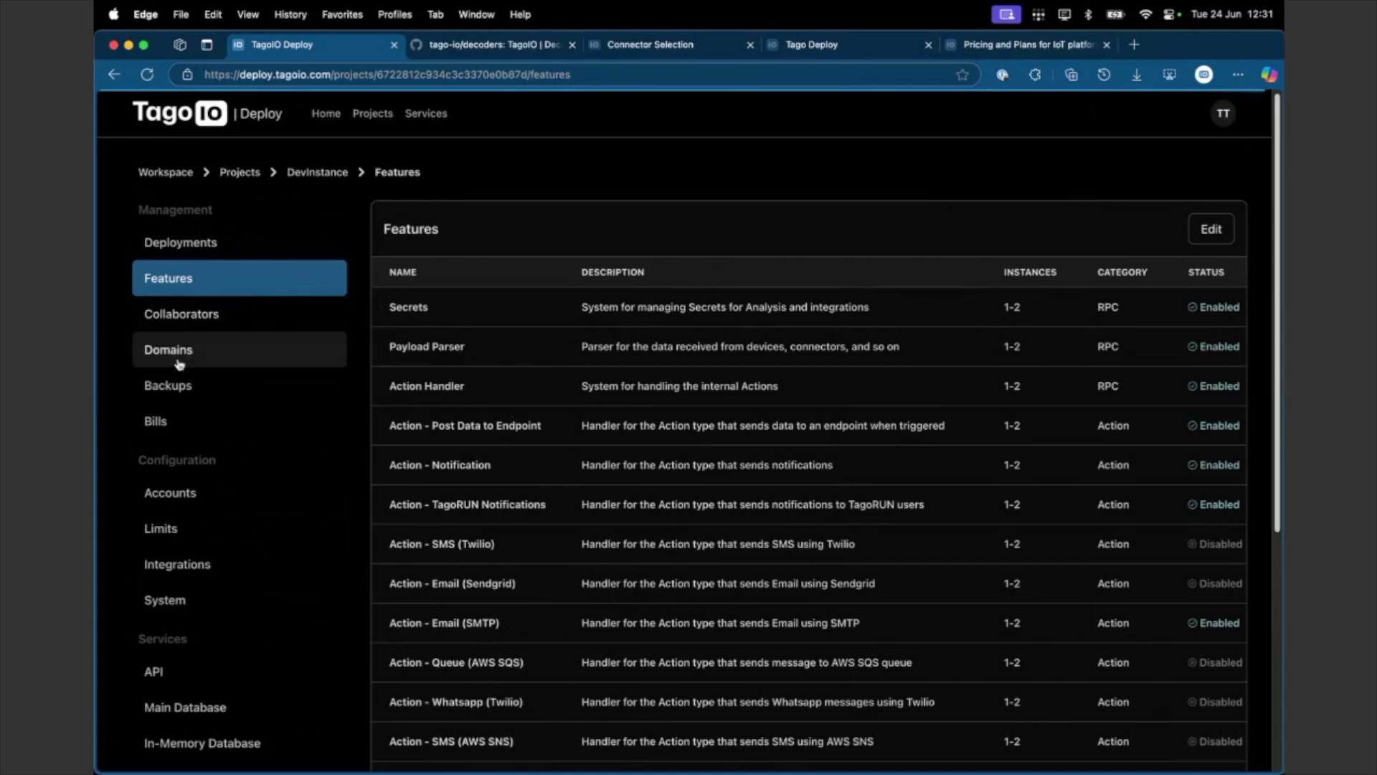
left_click(463, 75)
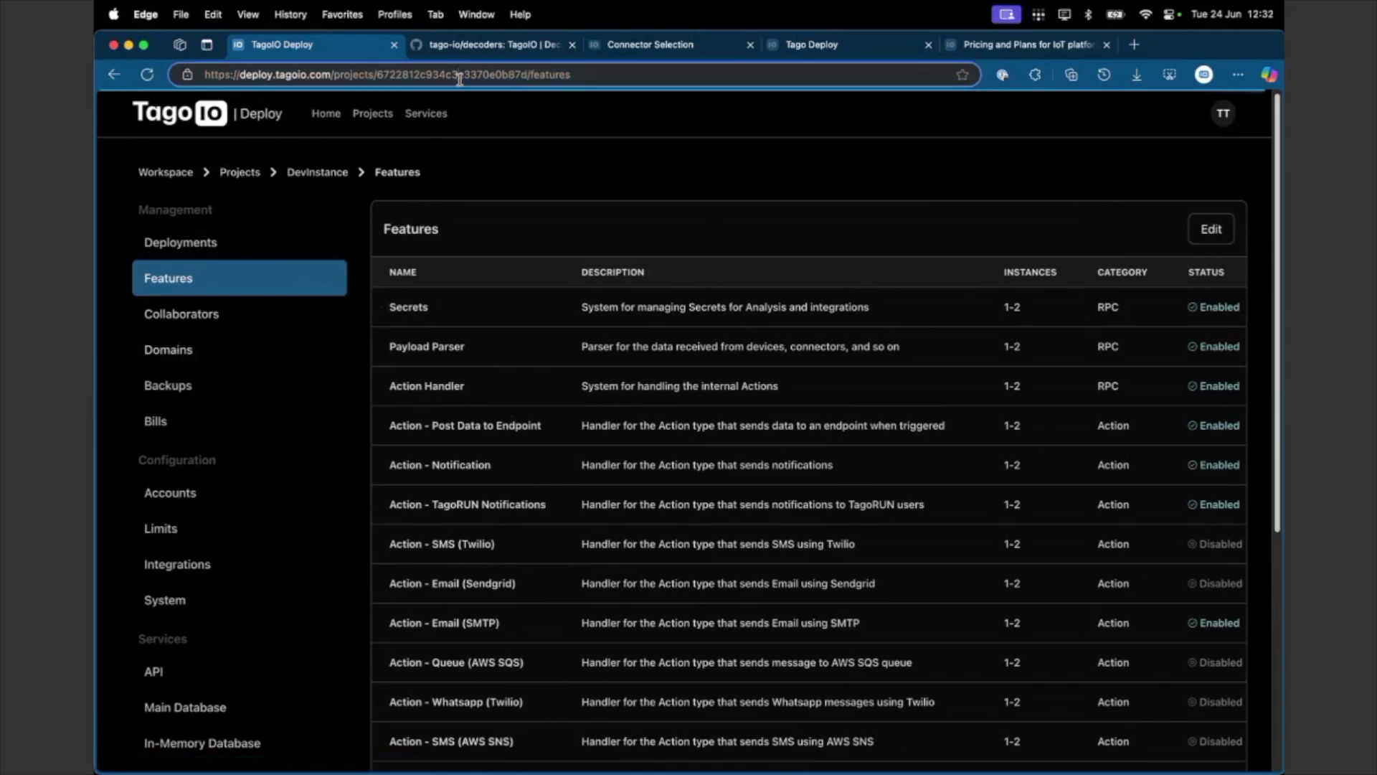
left_click(474, 93)
key("super+r")
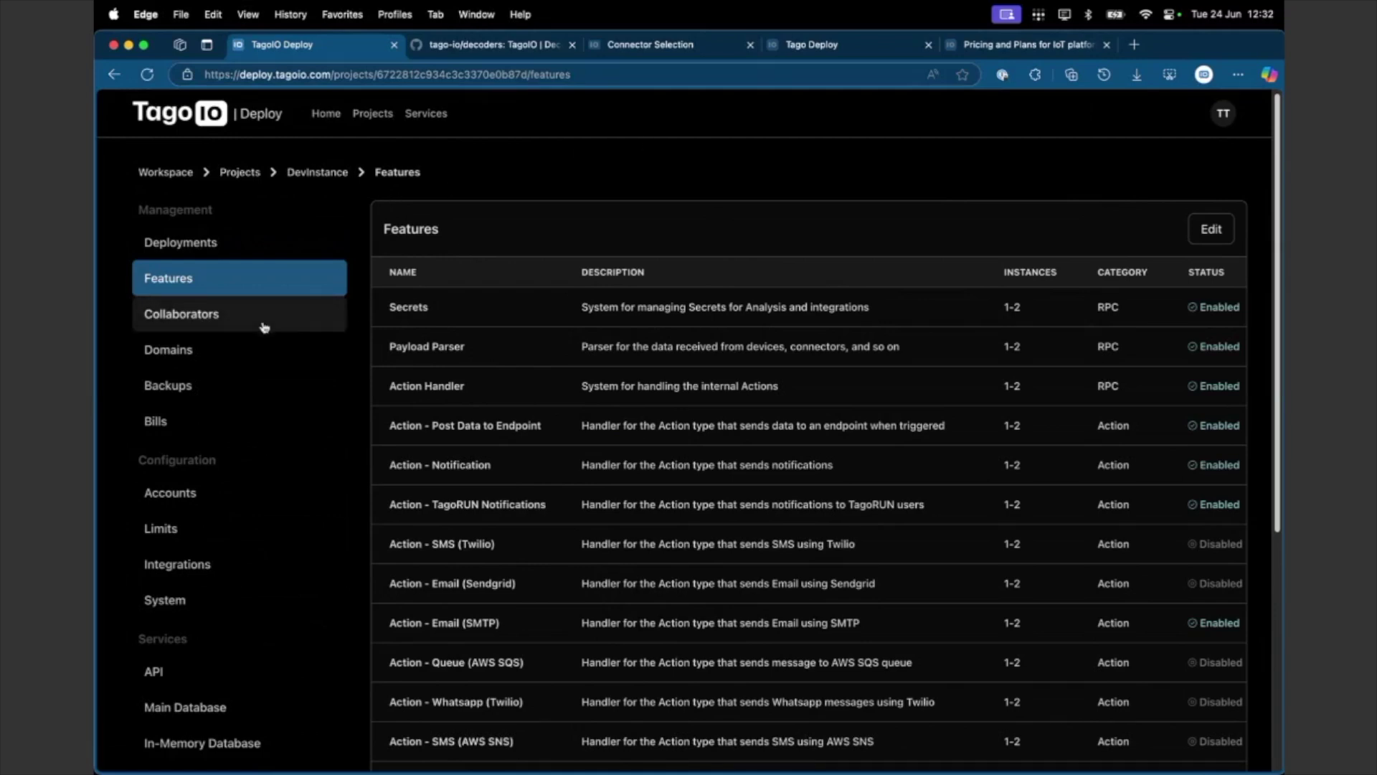
- Open DevInstance's Domains page and examine the domain routed to the MQTT Broker
left_click(218, 345)
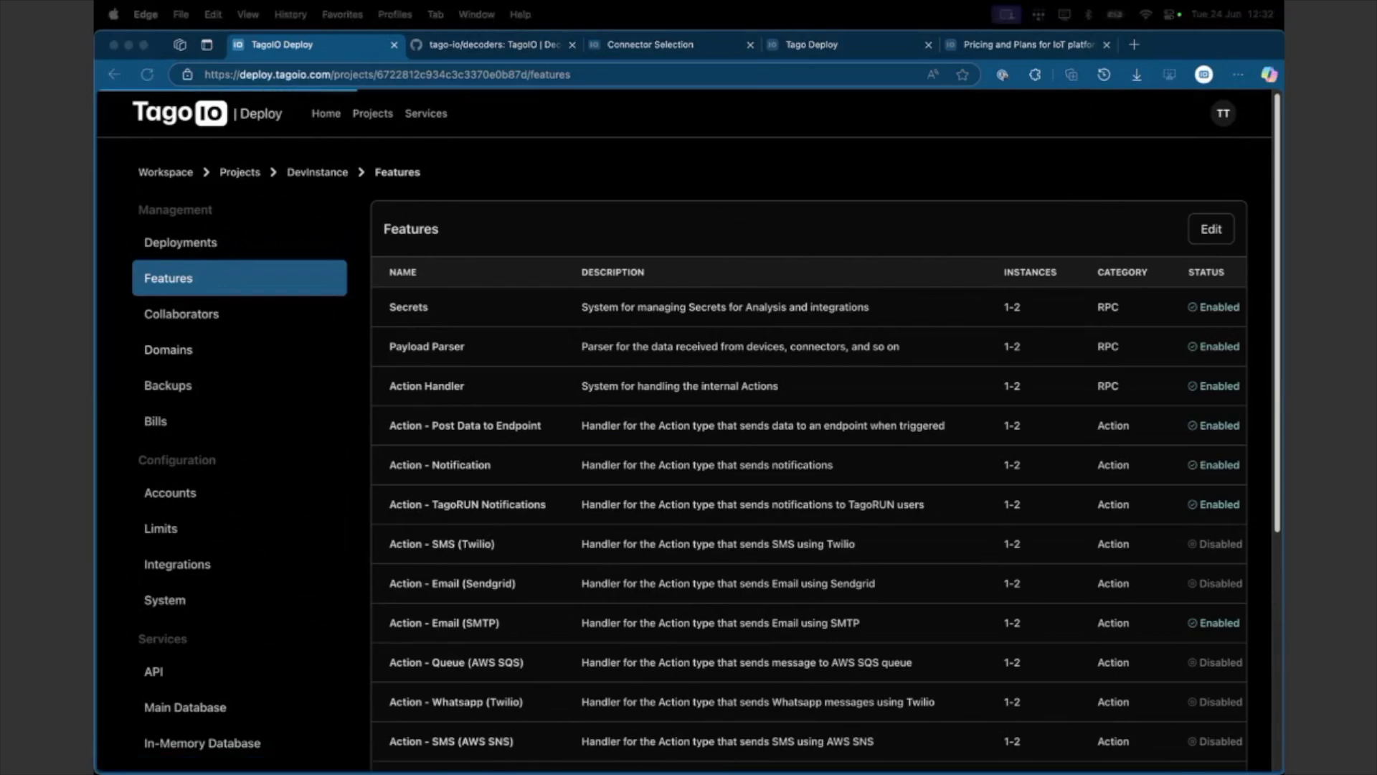
left_click(569, 356)
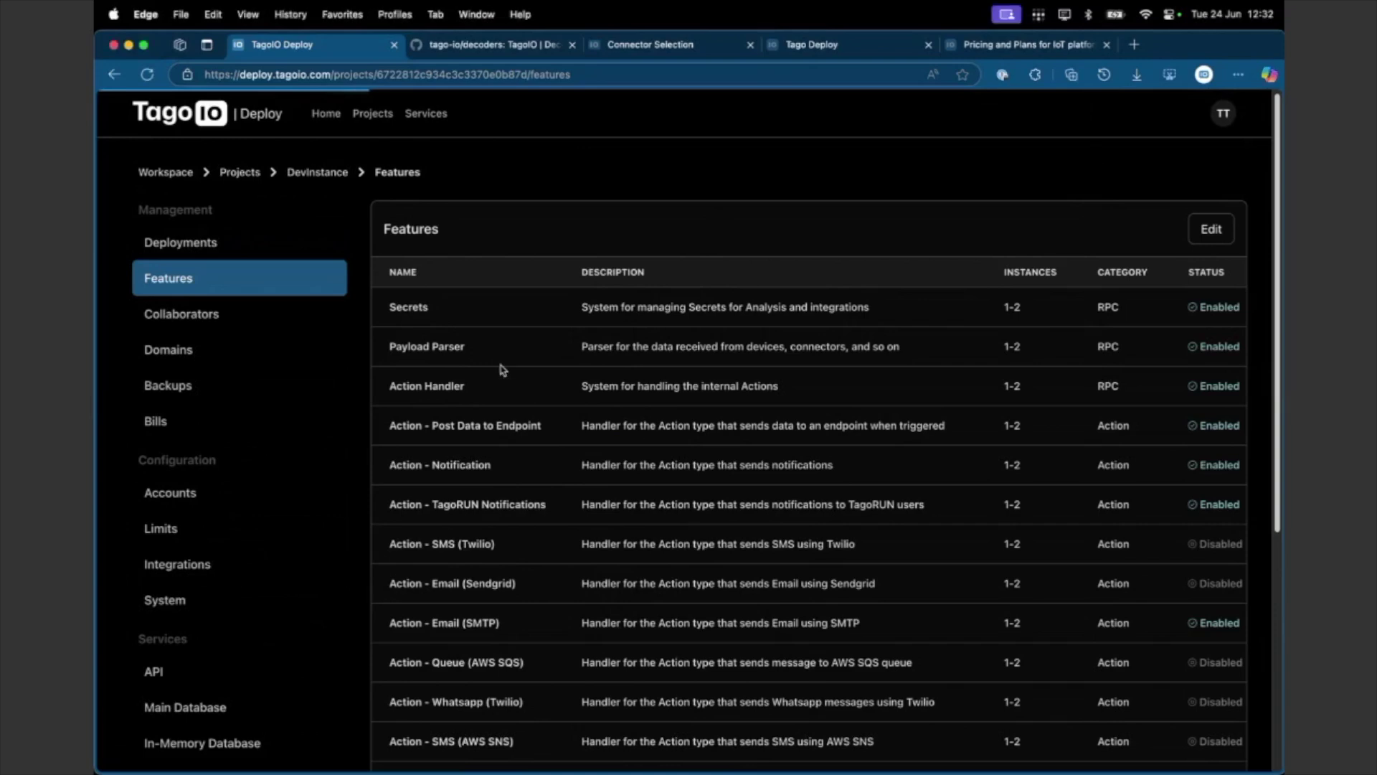
left_click(190, 356)
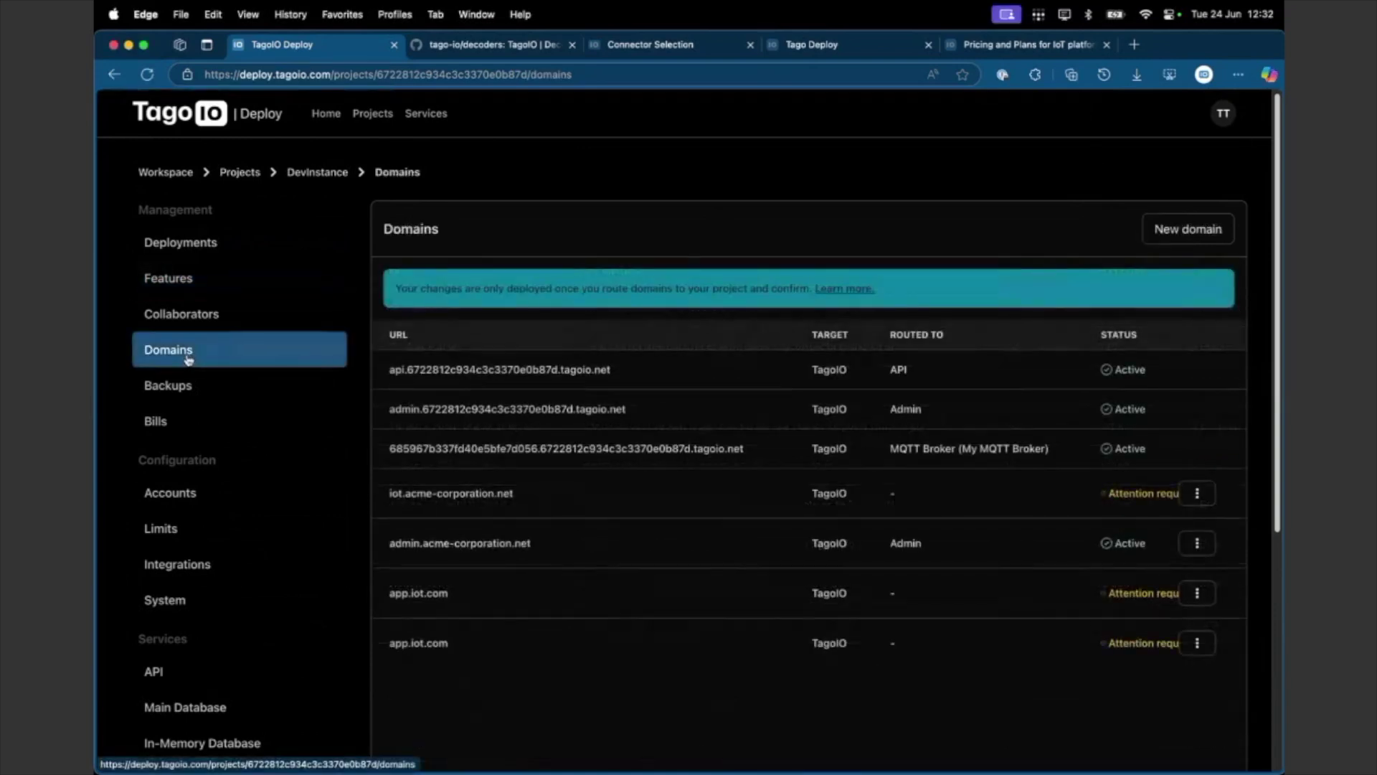
triple_click(451, 446)
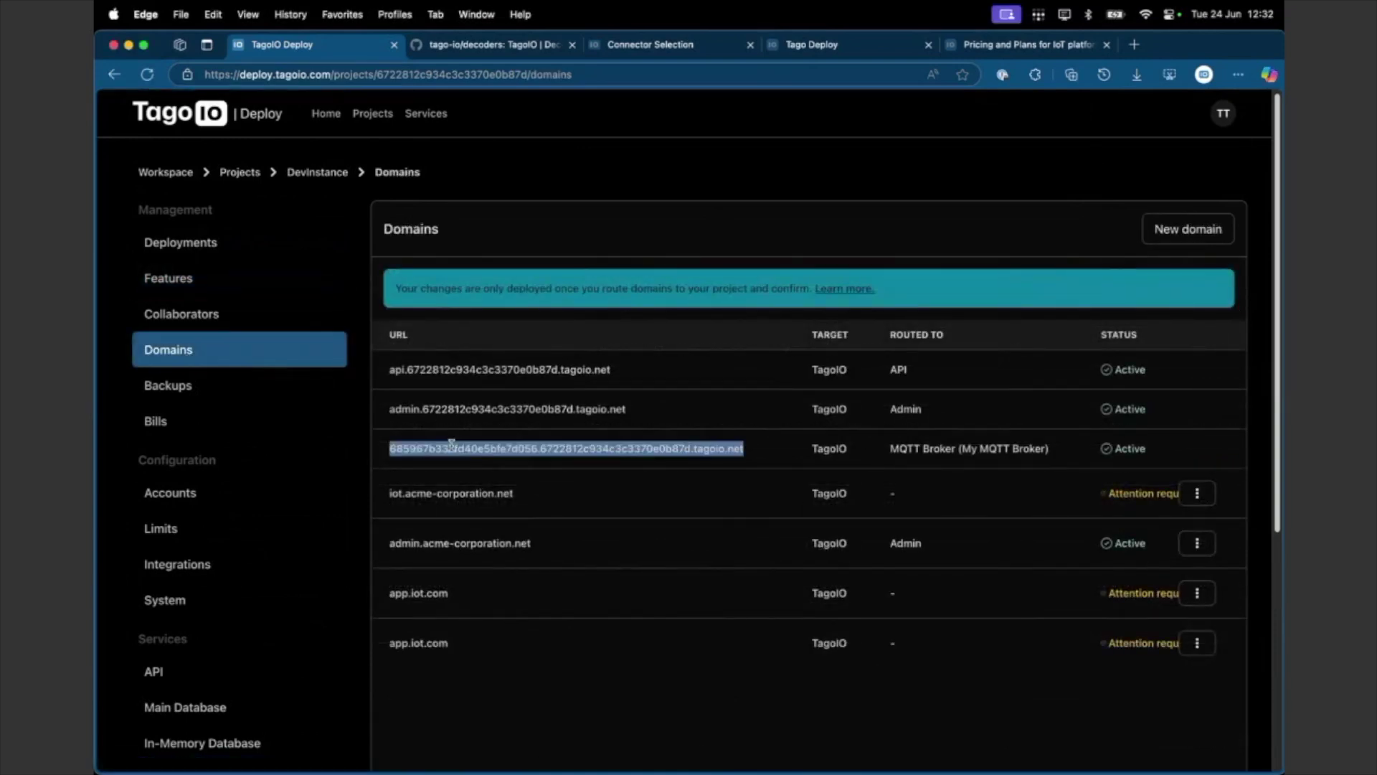
left_click(563, 467)
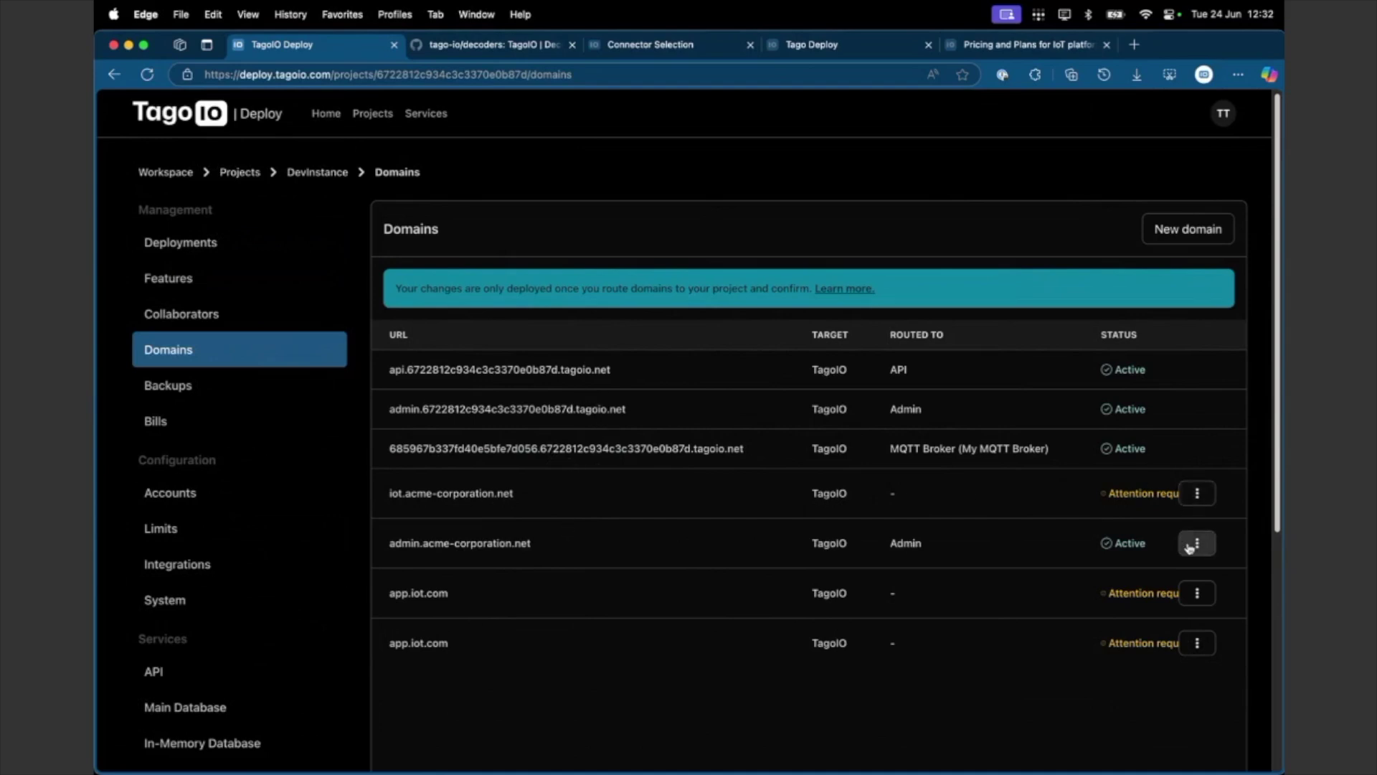
- Switch to the DevInstance admin platform and open its Run page
left_click(863, 45)
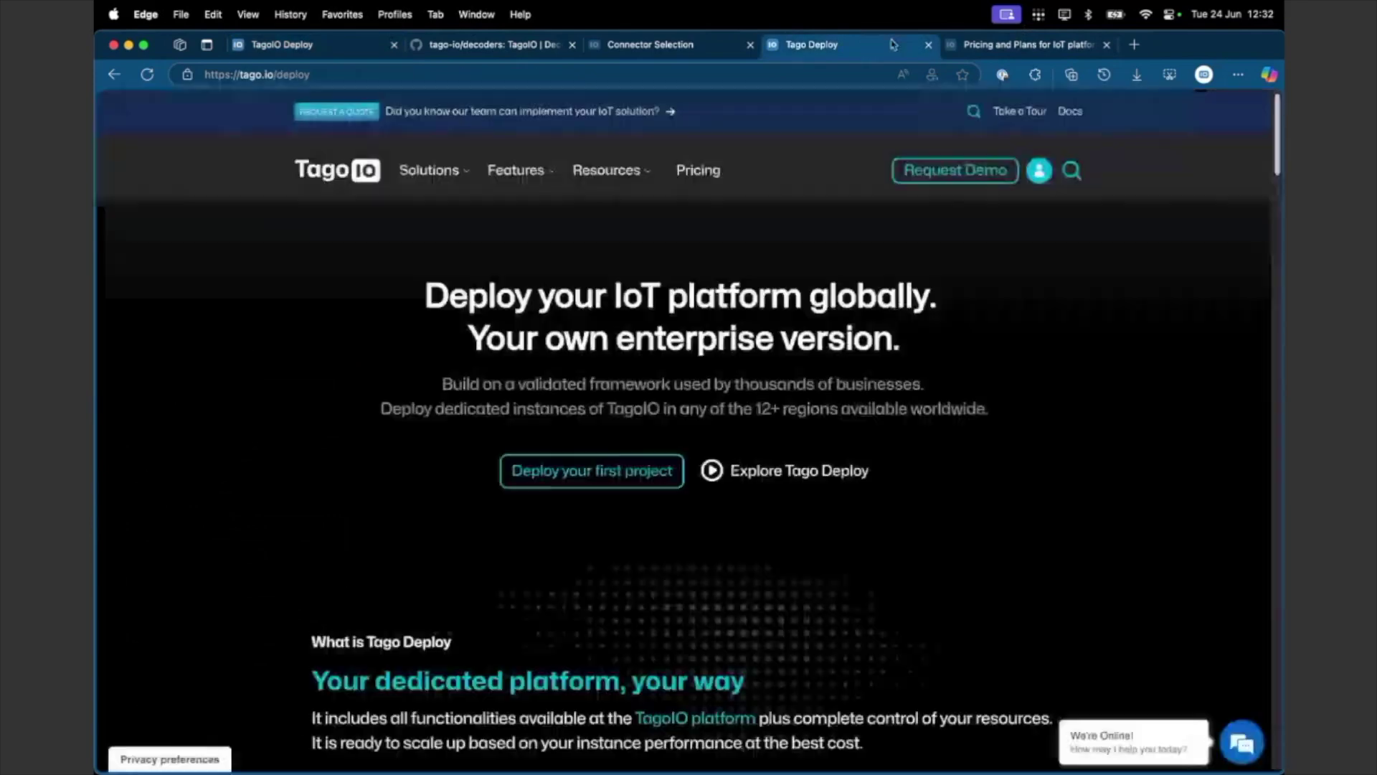
left_click(987, 46)
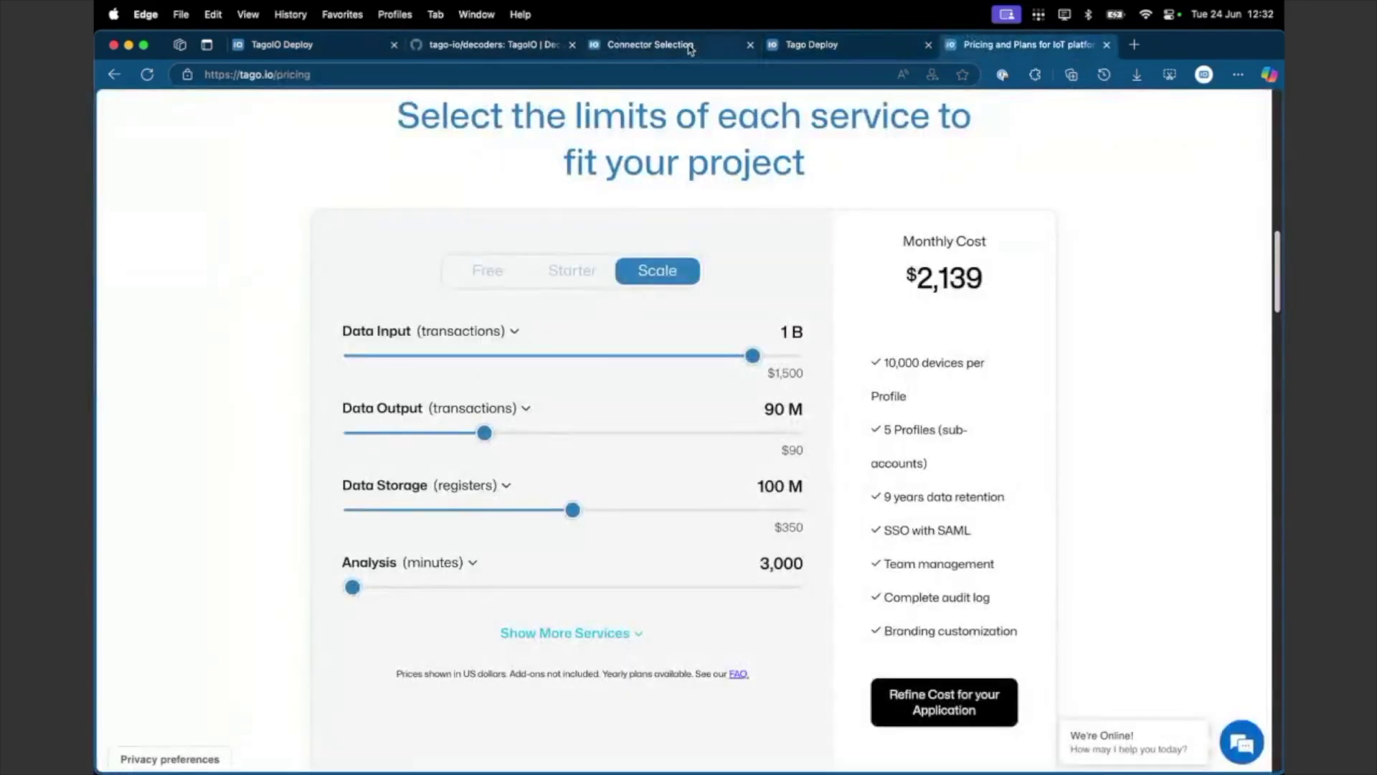
left_click(690, 49)
left_click(272, 267)
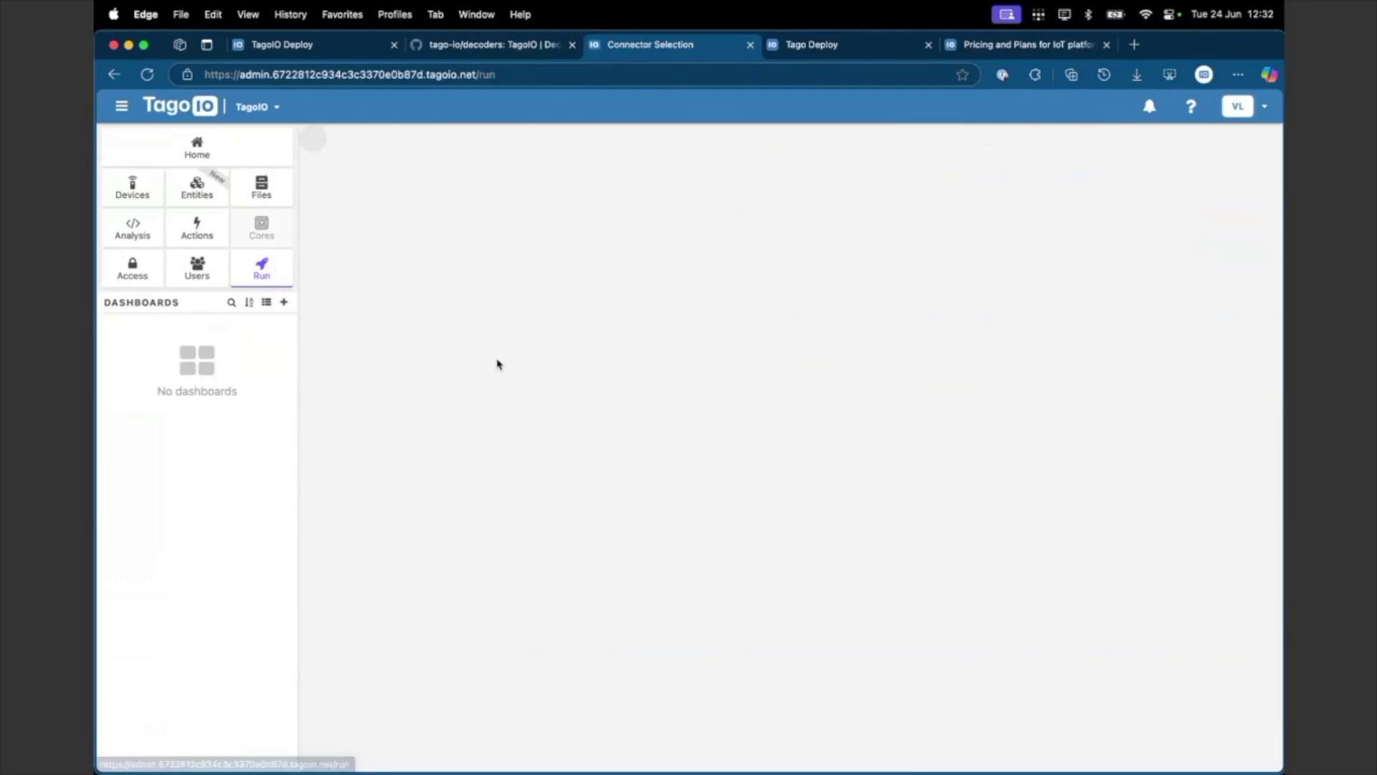
- Reload the admin platform's Run page and switch back to DevInstance's Domains page in TagoIO Deploy
left_click(471, 72)
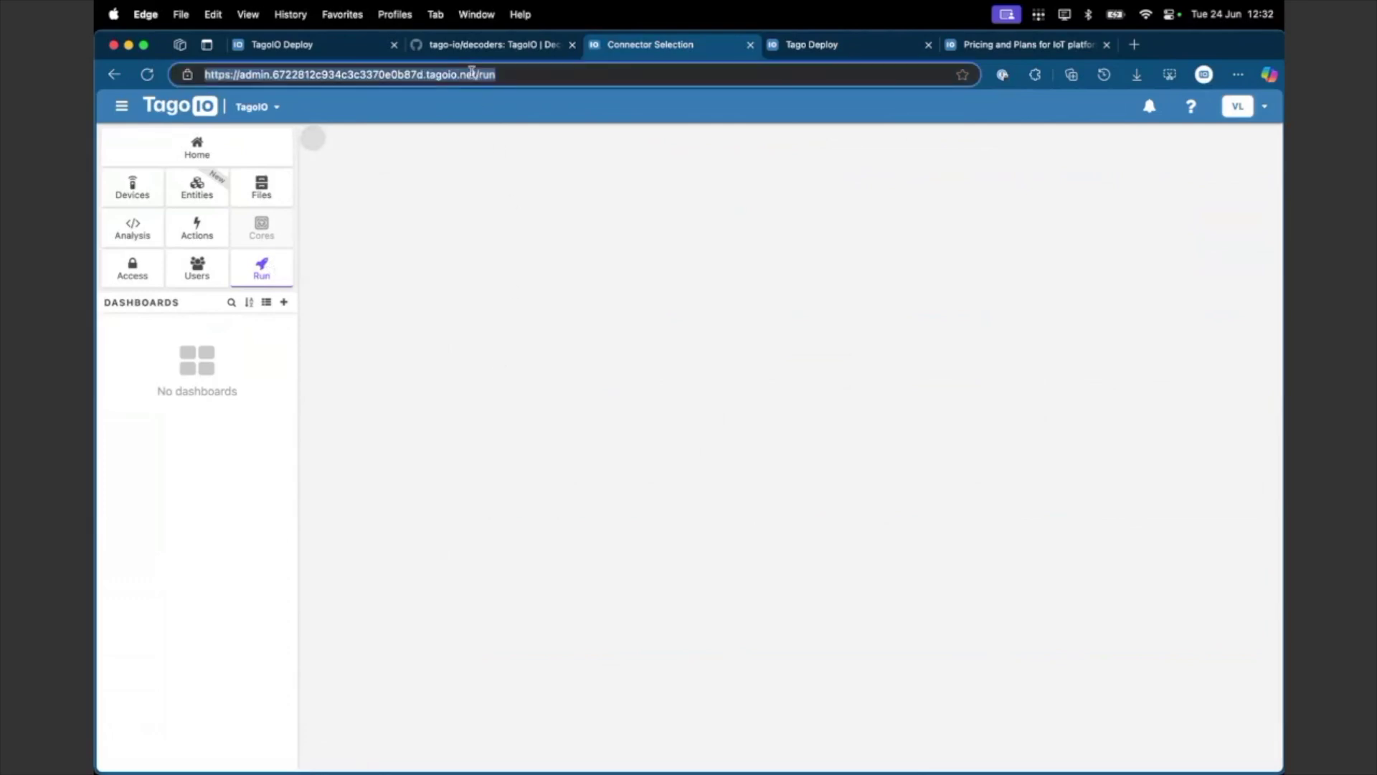
key("Return")
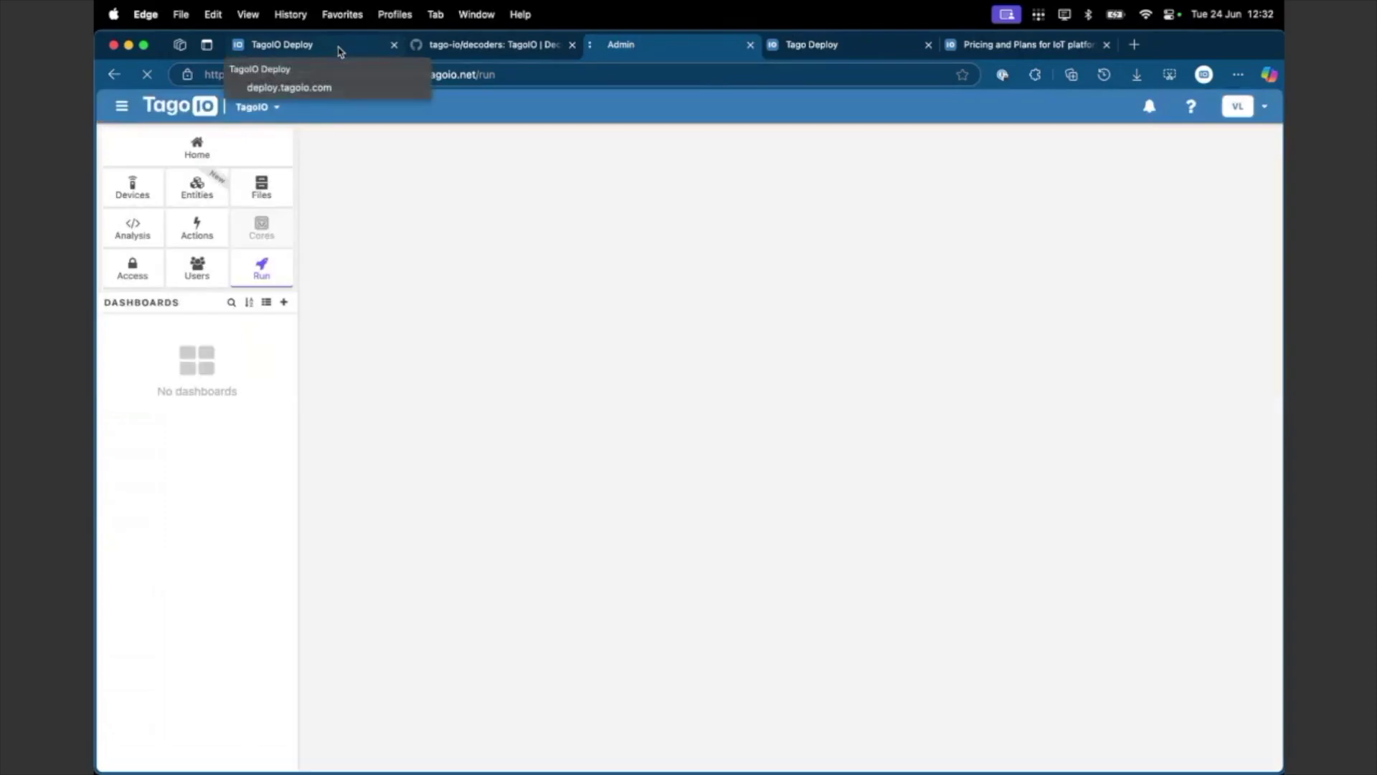
left_click(338, 46)
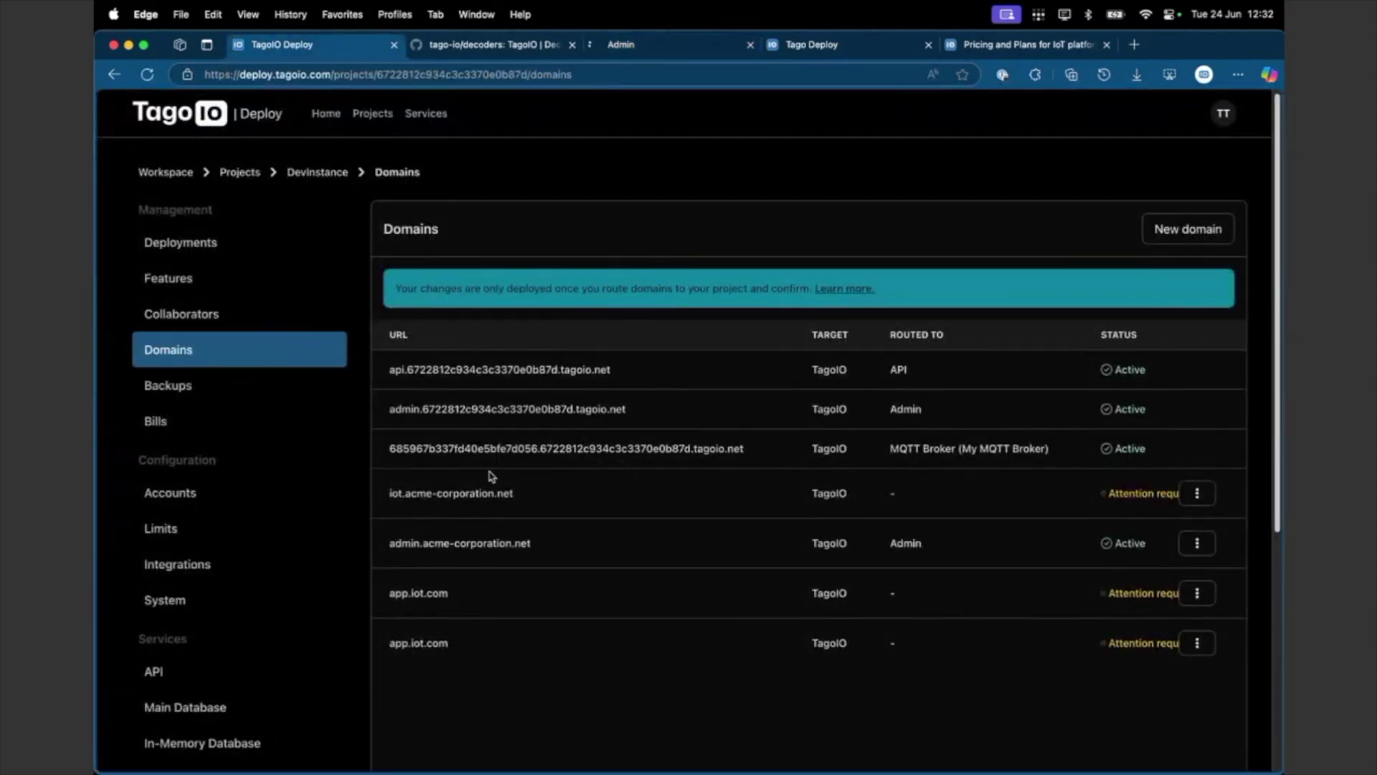
- Check the routing dialog for iot.acme-corporation.net, cancel it, and highlight the URL routed to the MQTT Broker
left_click(1197, 495)
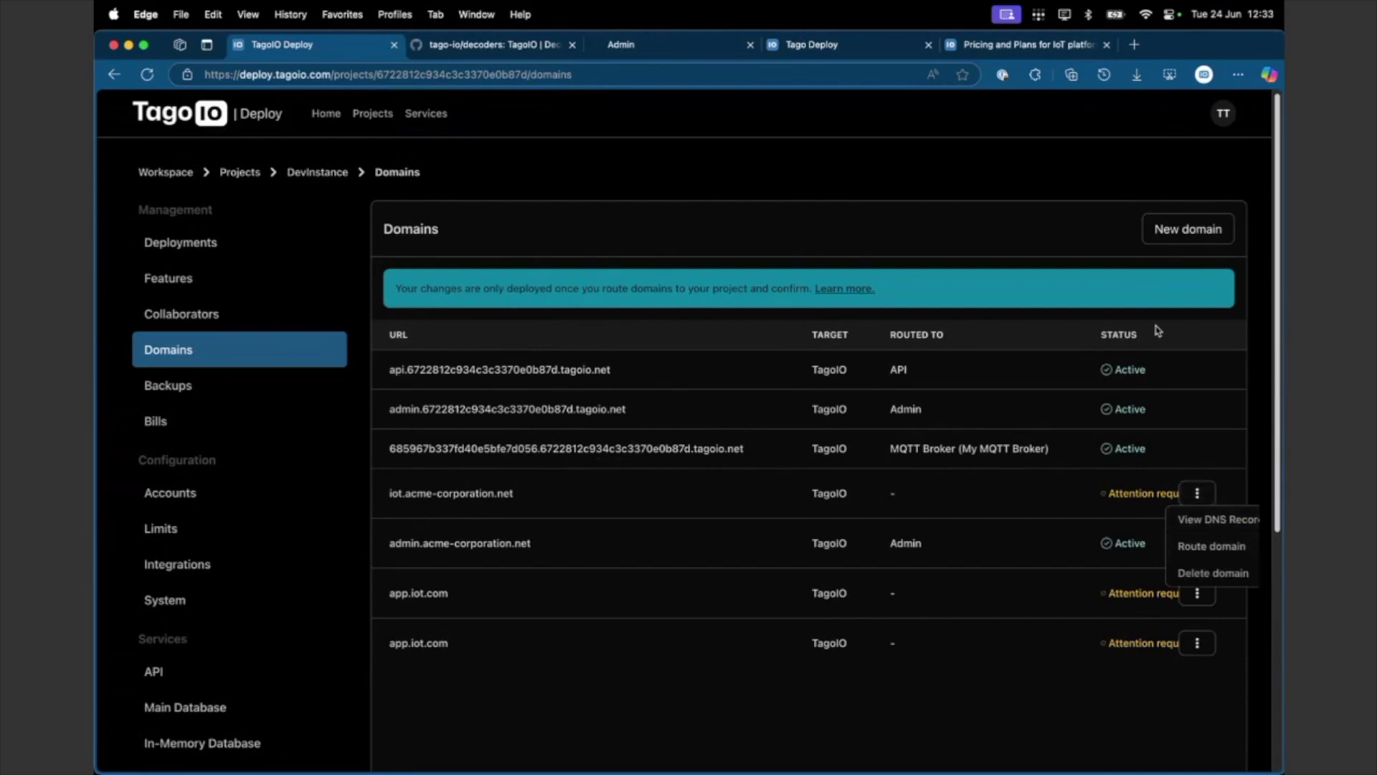
left_click(1205, 548)
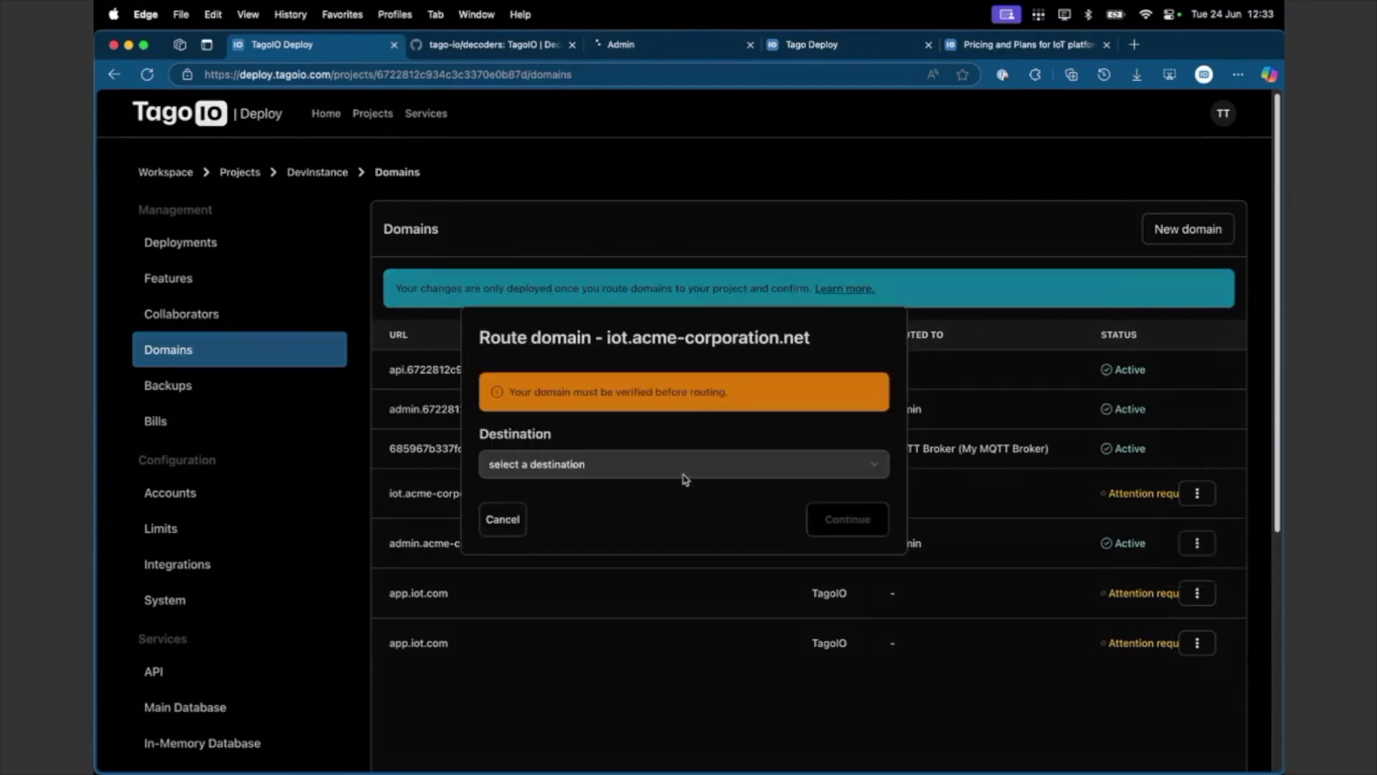
left_click(503, 522)
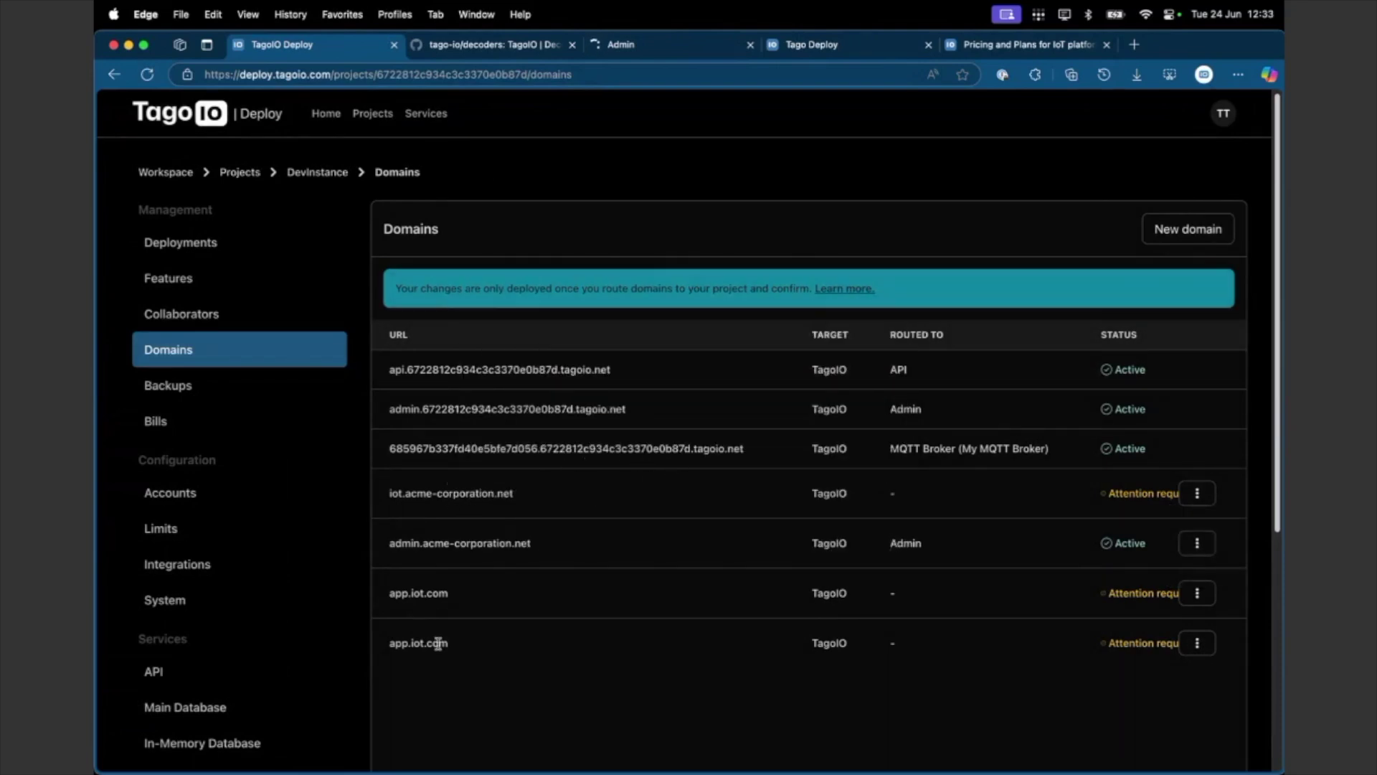
double_click(639, 443)
triple_click(639, 443)
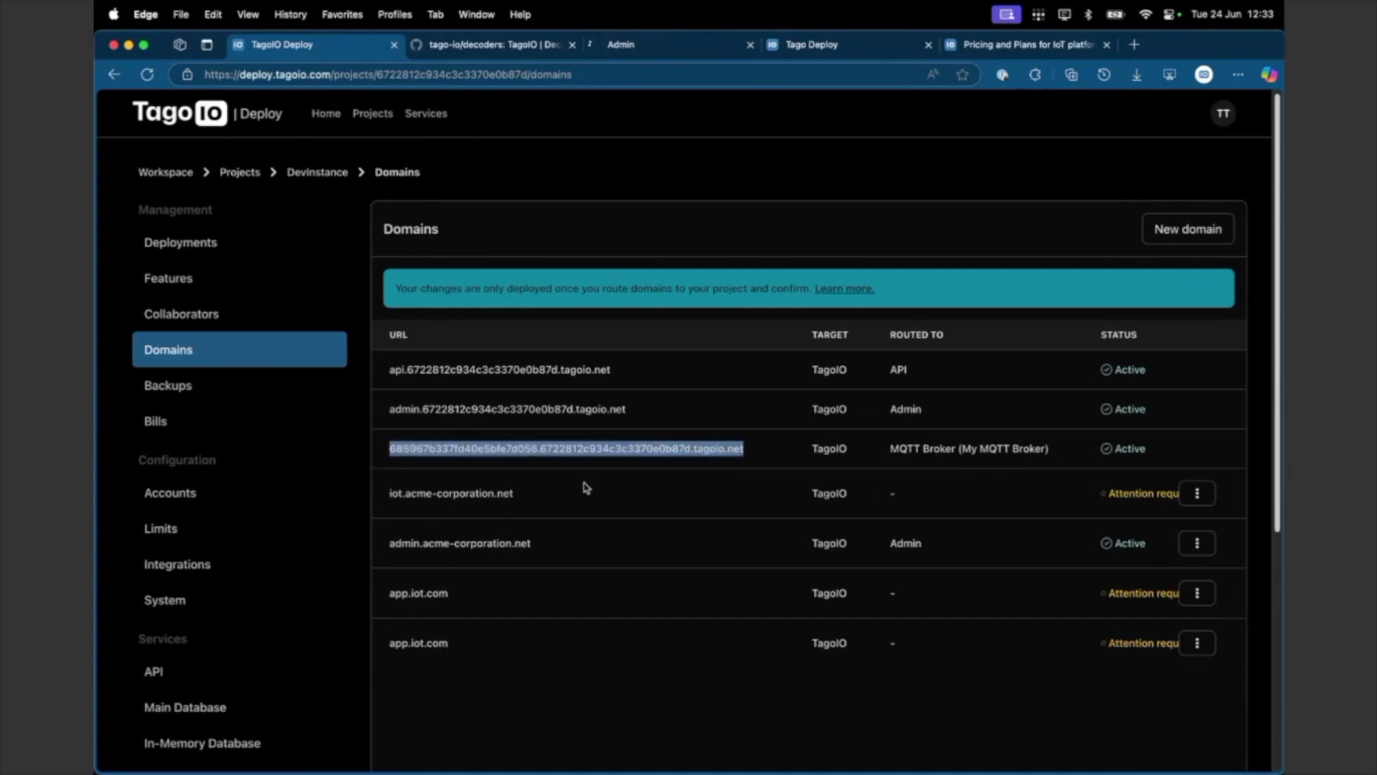
- Open the MQTT Broker's Instances page and look over its settings and monitoring charts
scroll(301, 549, "down", 5)
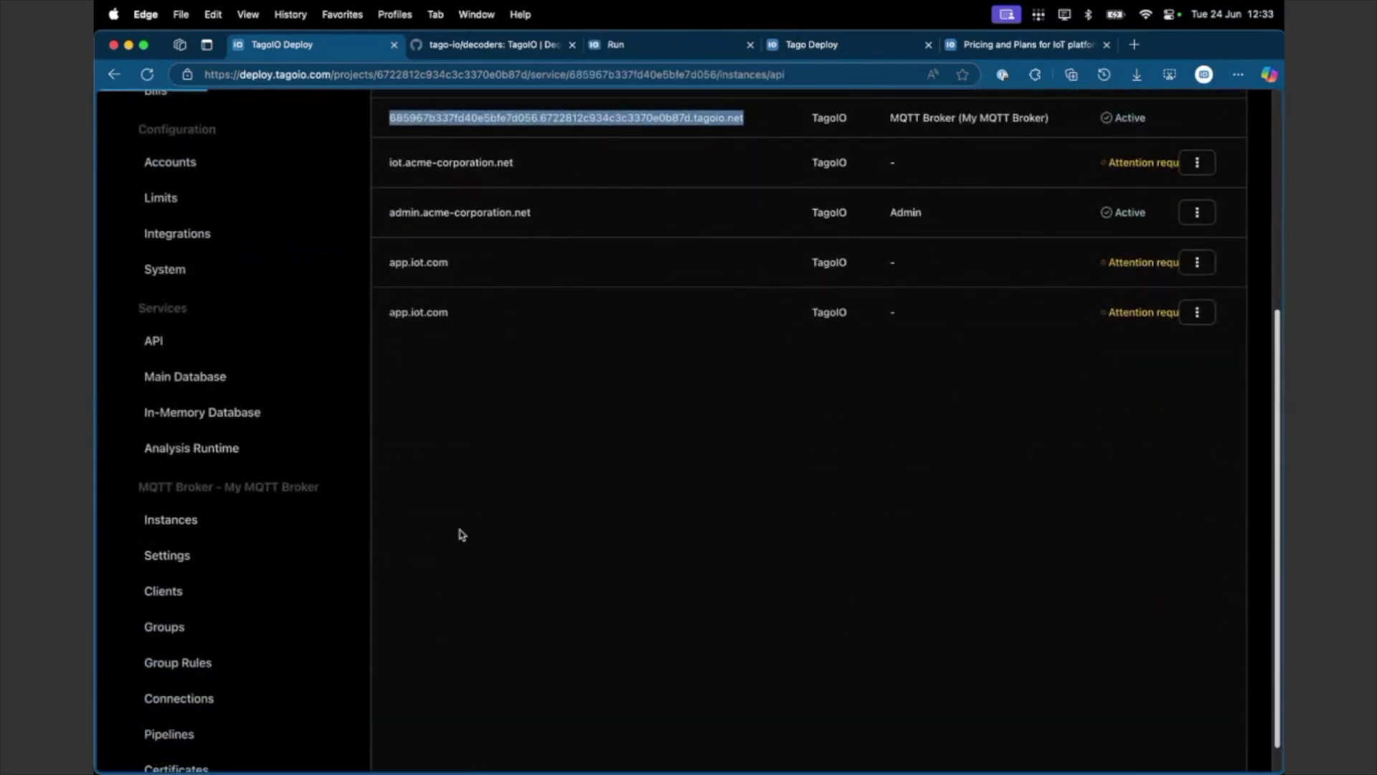
scroll(581, 583, "down", 1)
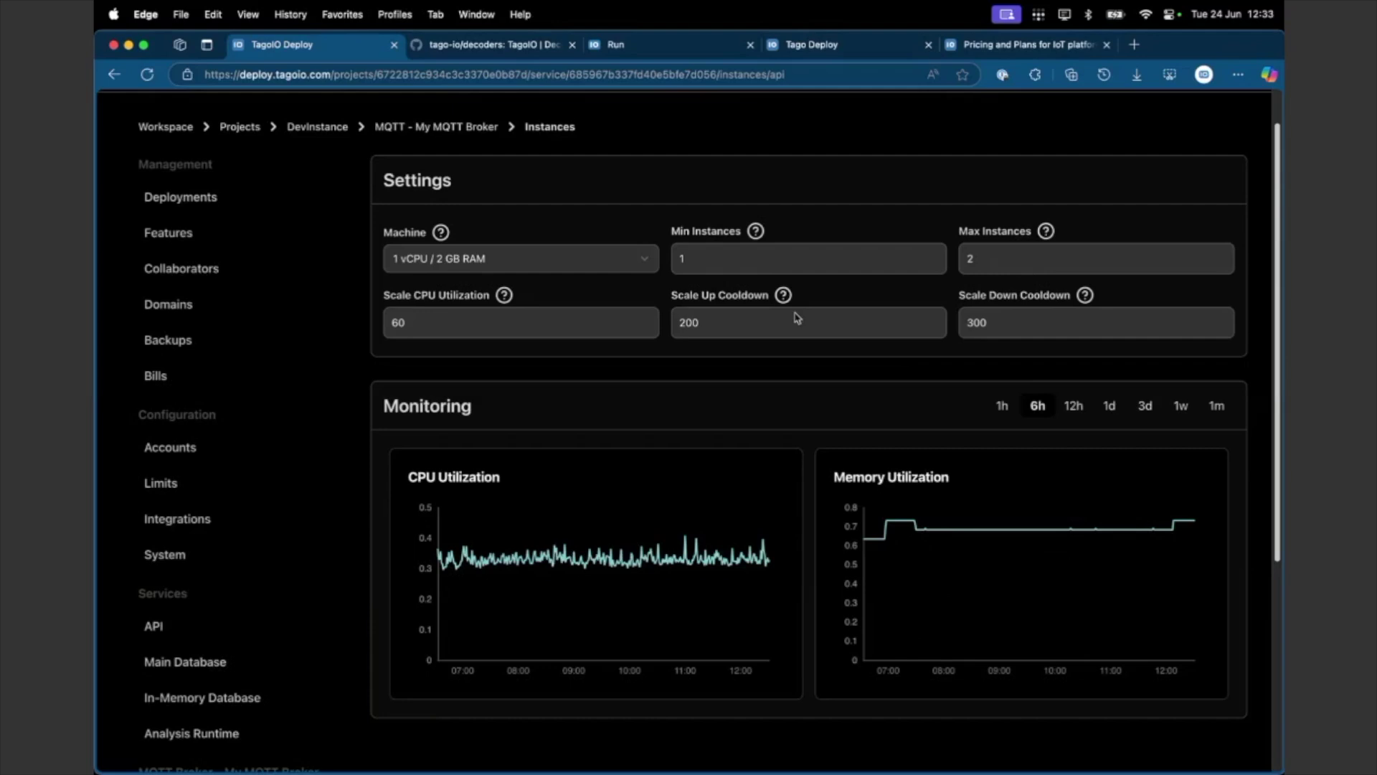
scroll(379, 490, "down", 1)
scroll(379, 490, "down", 2)
scroll(378, 490, "up", 4)
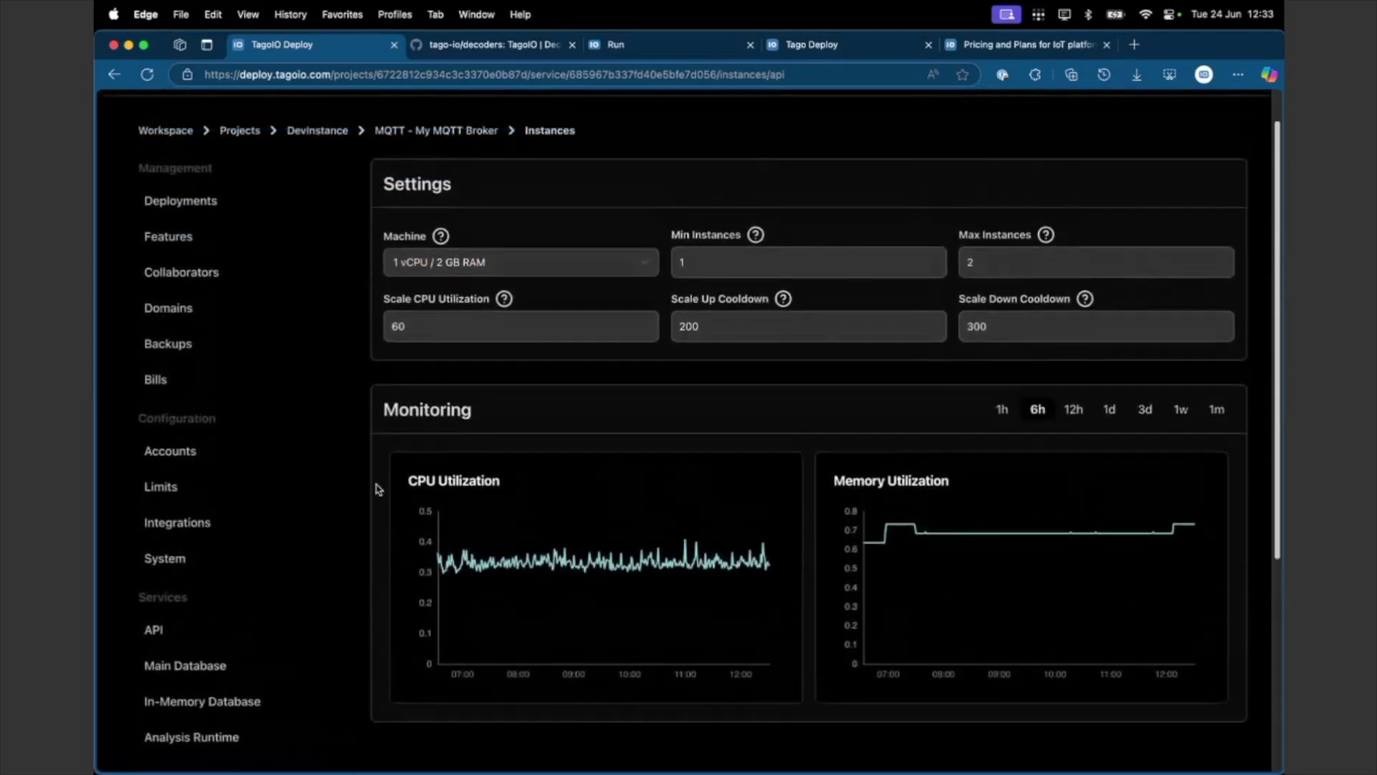
- Set the MQTT Broker's Min Instances to 2 without saving
left_click(735, 265)
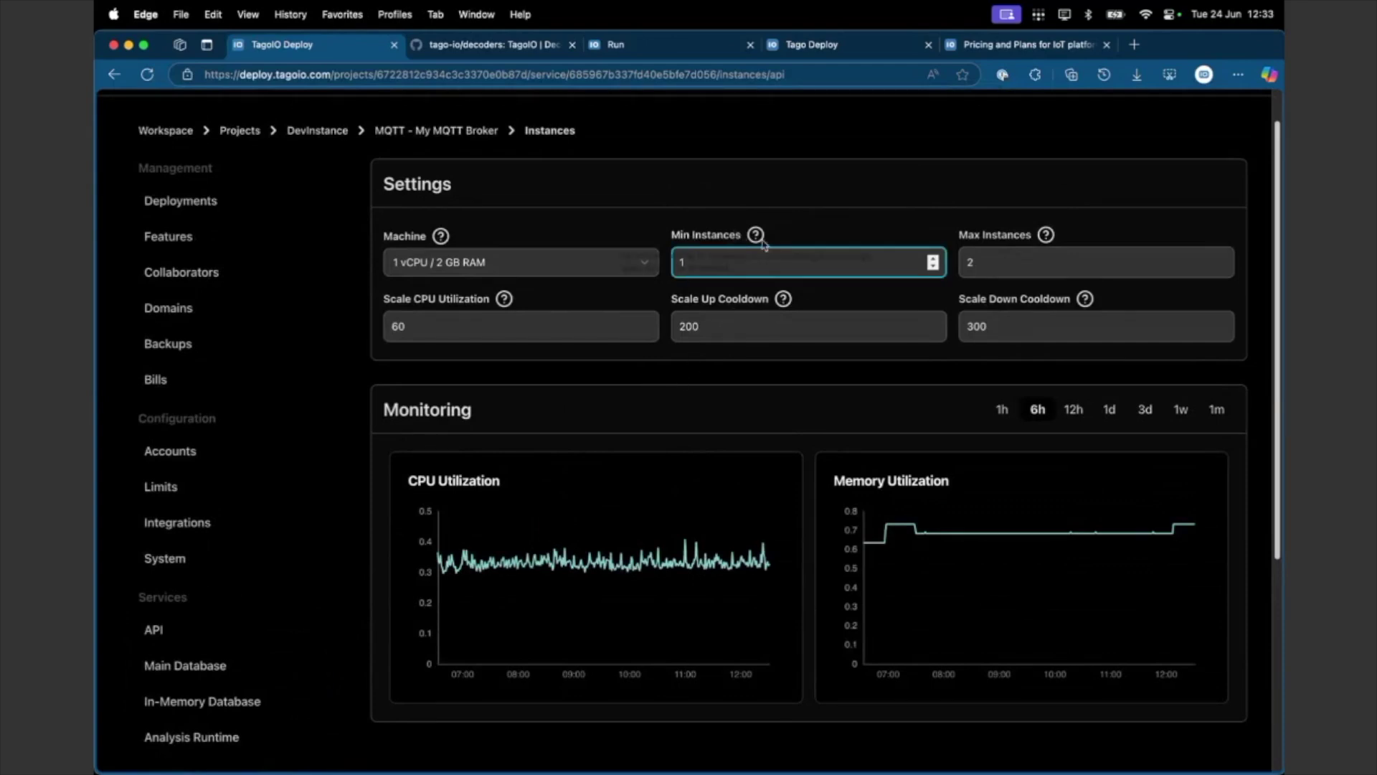
left_click(933, 257)
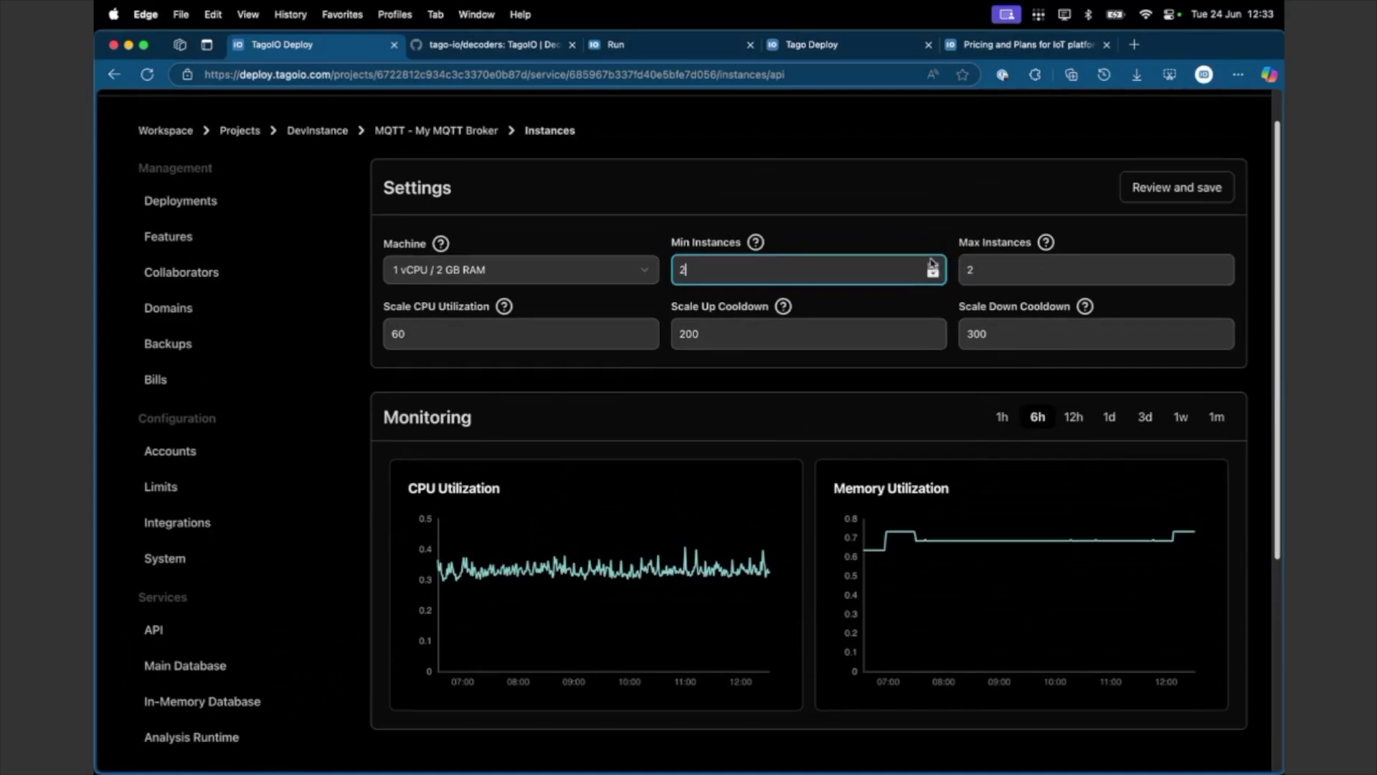
left_click(755, 429)
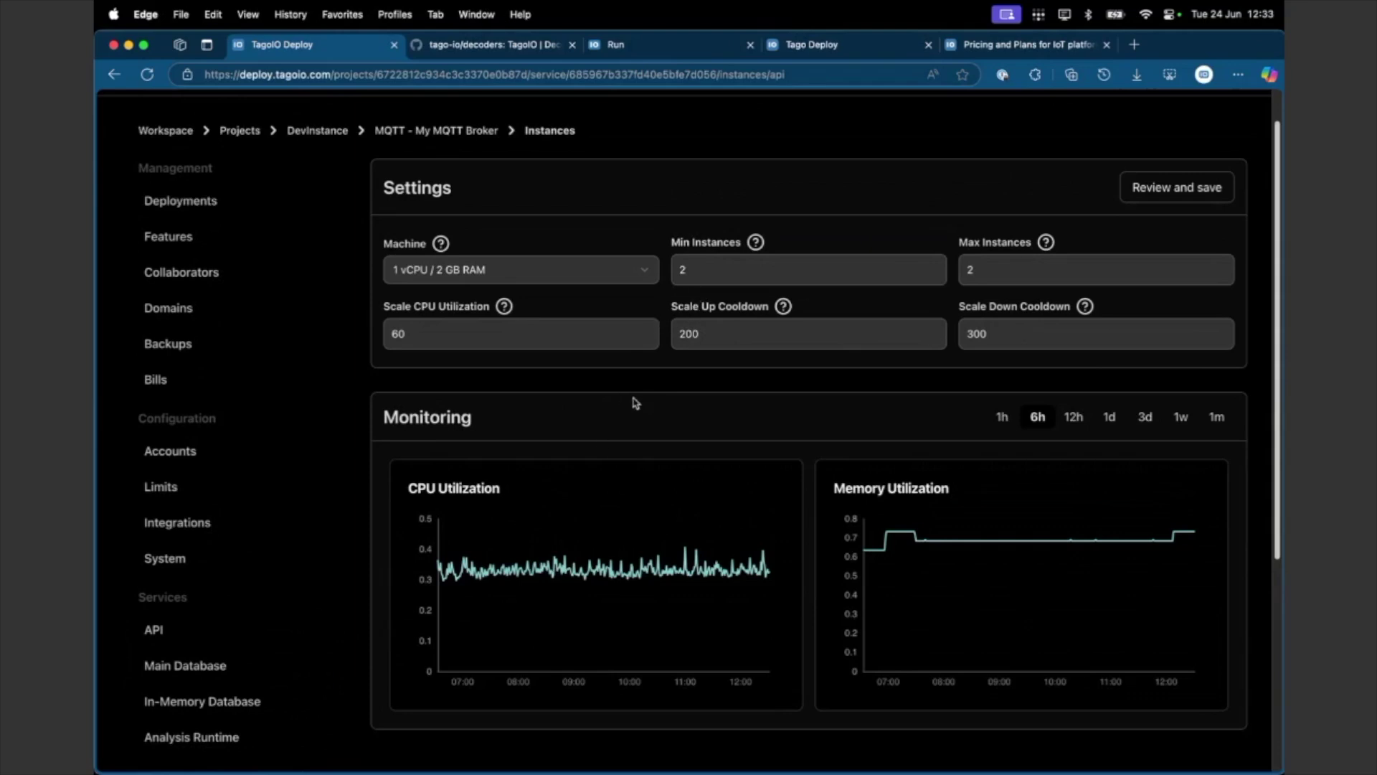
scroll(372, 466, "down", 3)
scroll(372, 467, "up", 3)
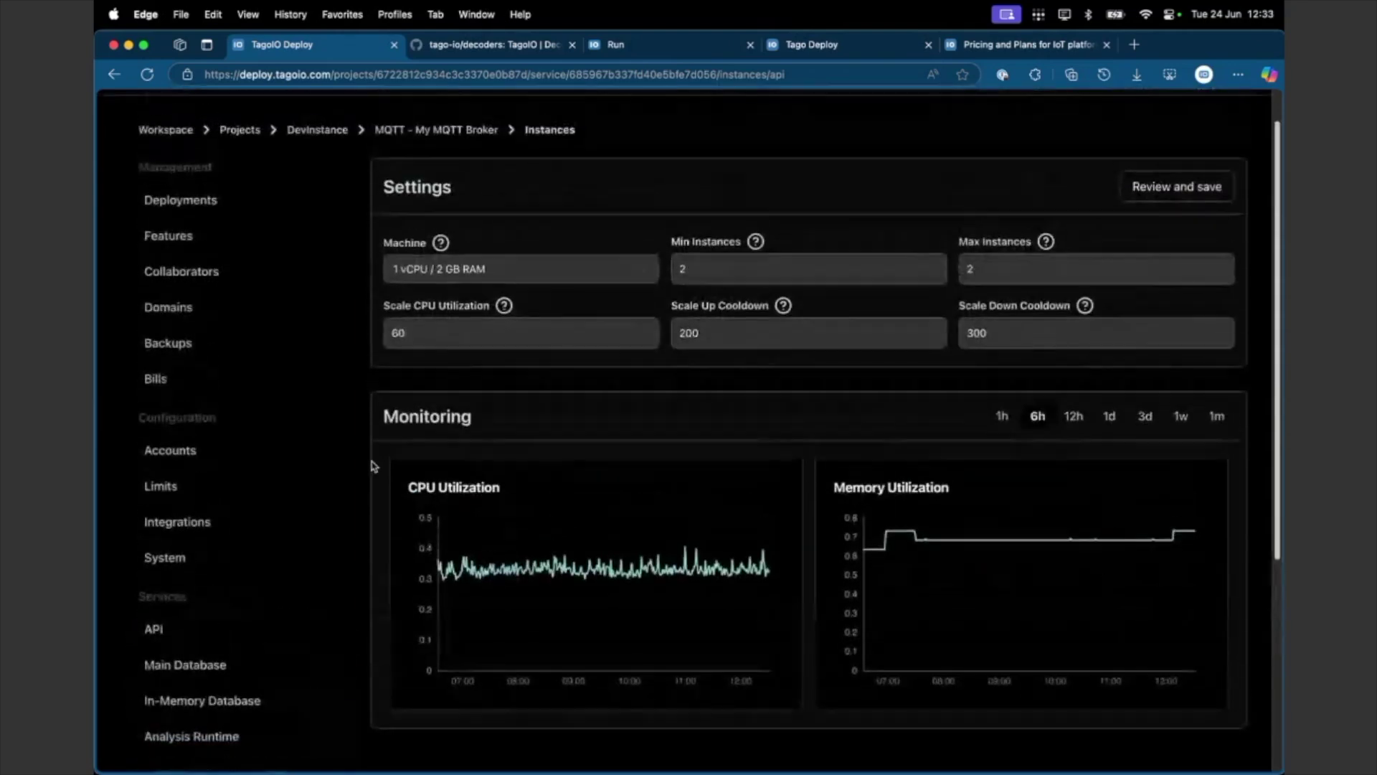
- Open the MQTT Broker's Settings page and examine its Max Inflight, Max QoS Allowed and Max Subscriptions fields
scroll(373, 466, "down", 3)
scroll(372, 466, "down", 2)
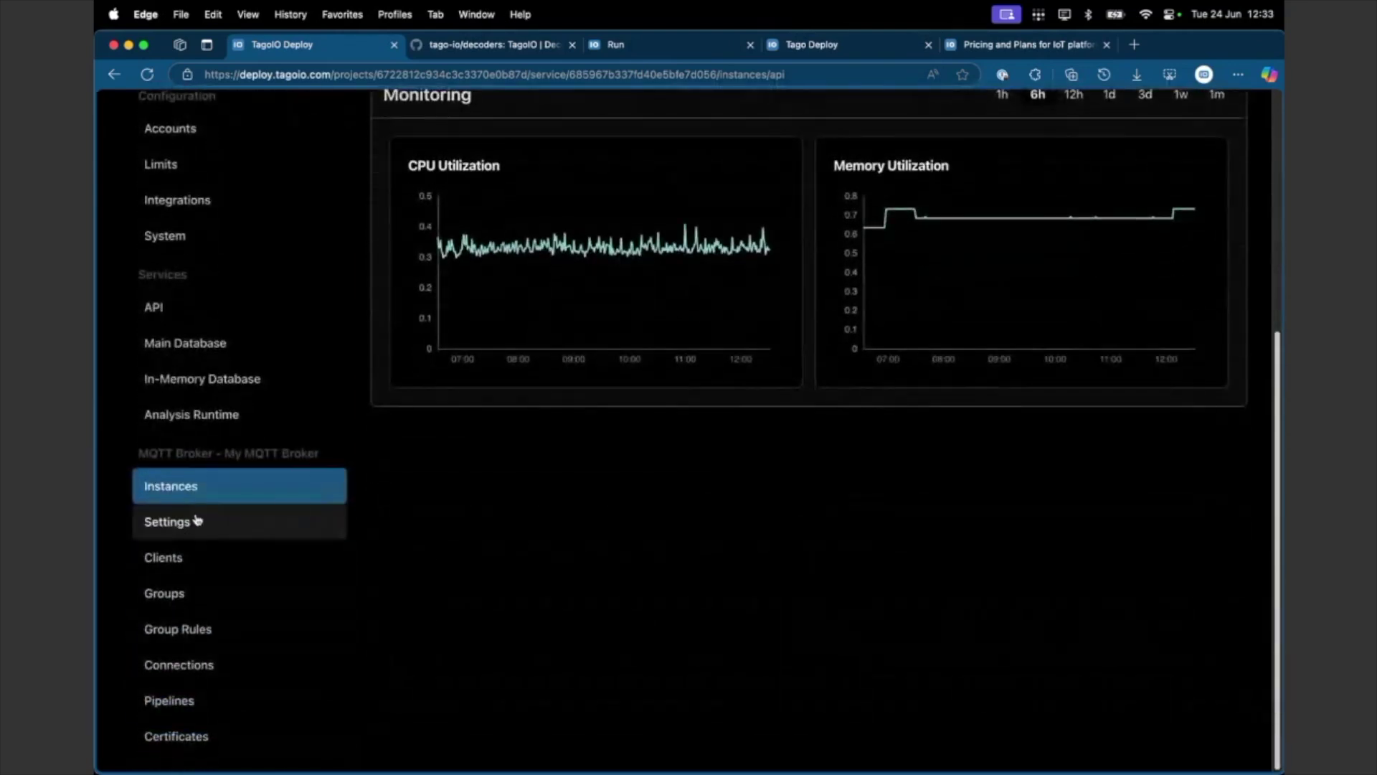
left_click(193, 521)
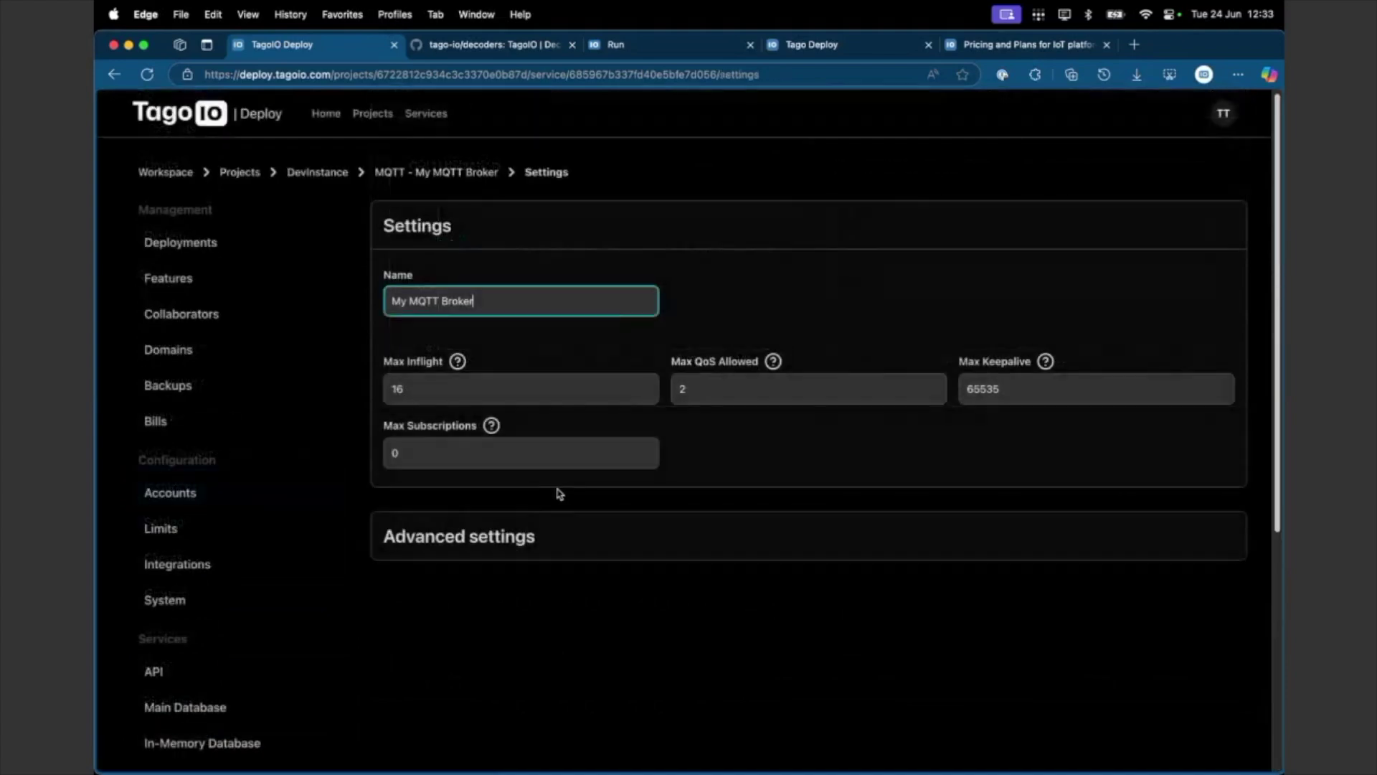
scroll(317, 653, "down", 5)
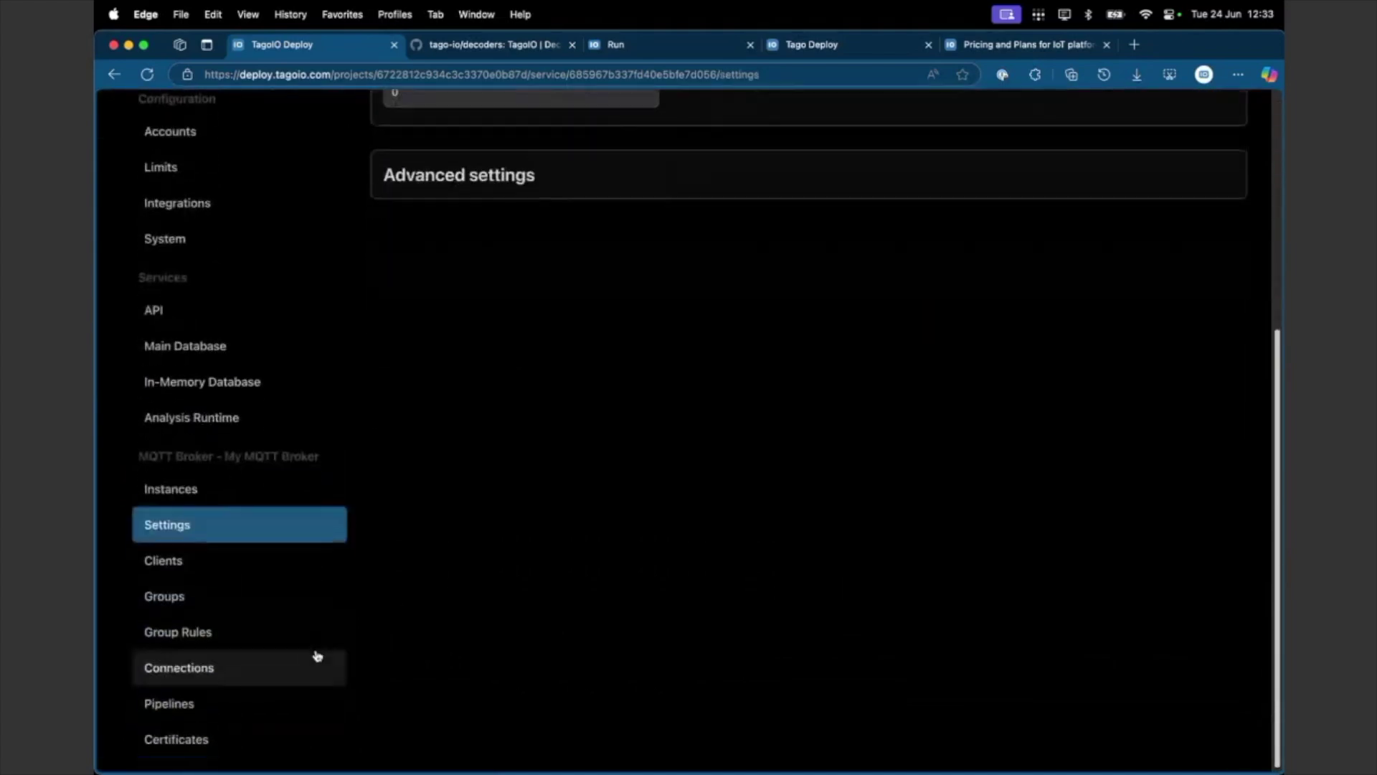
scroll(315, 653, "up", 4)
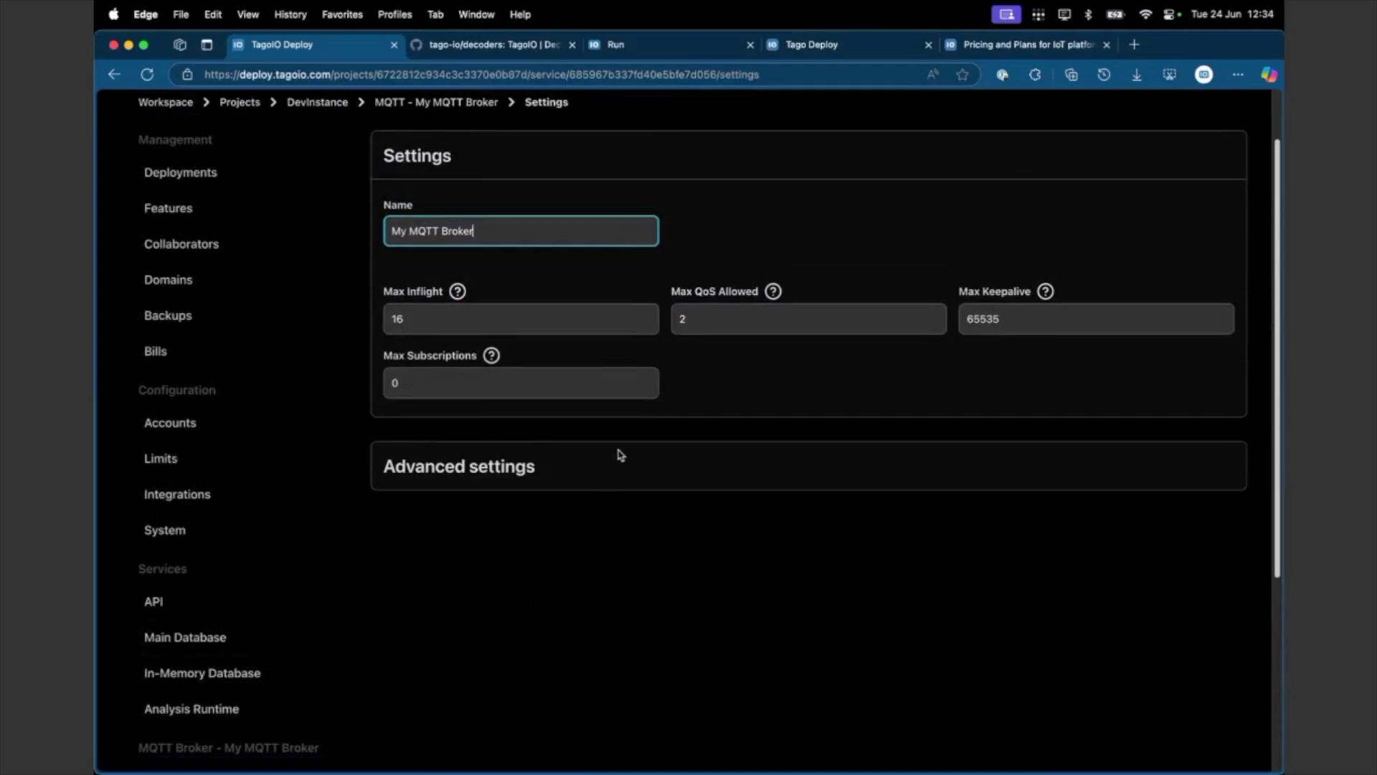
left_click(576, 478)
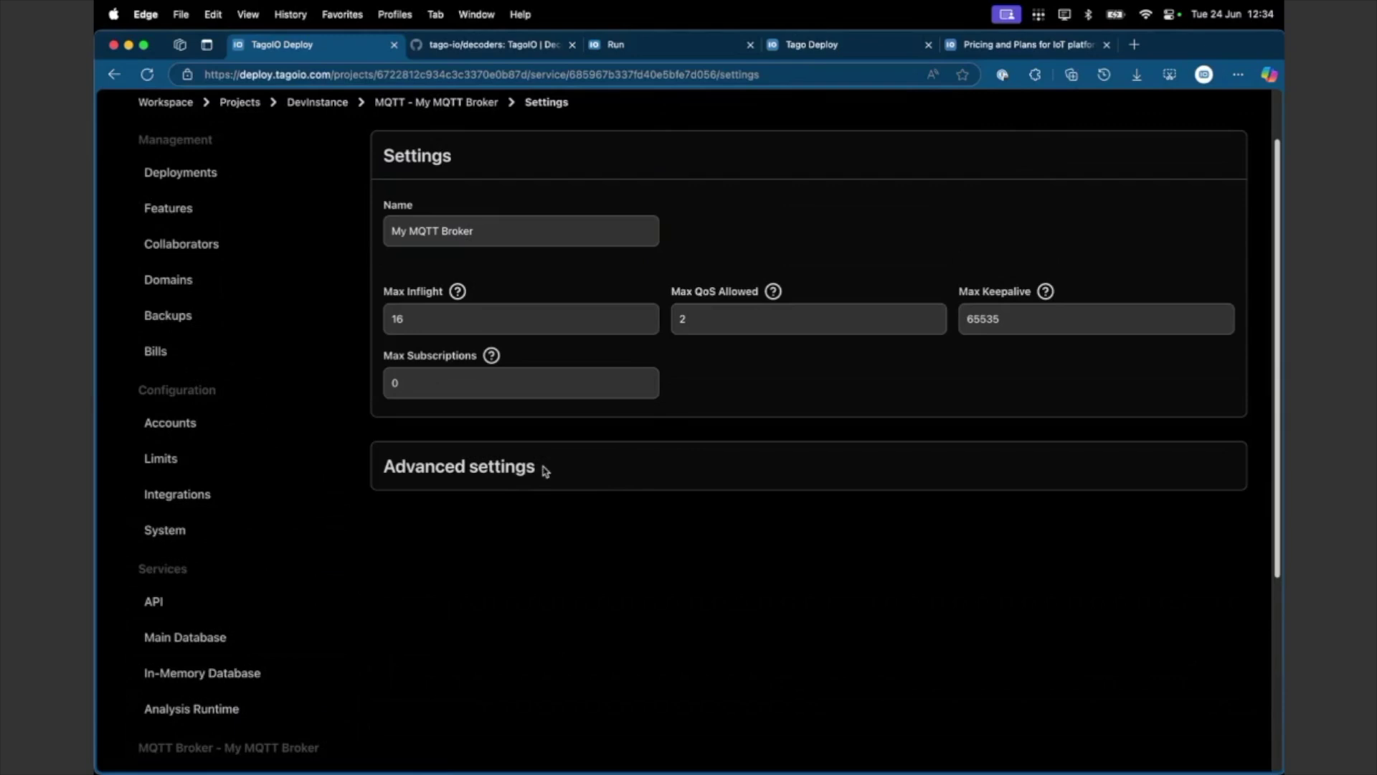
left_click(543, 309)
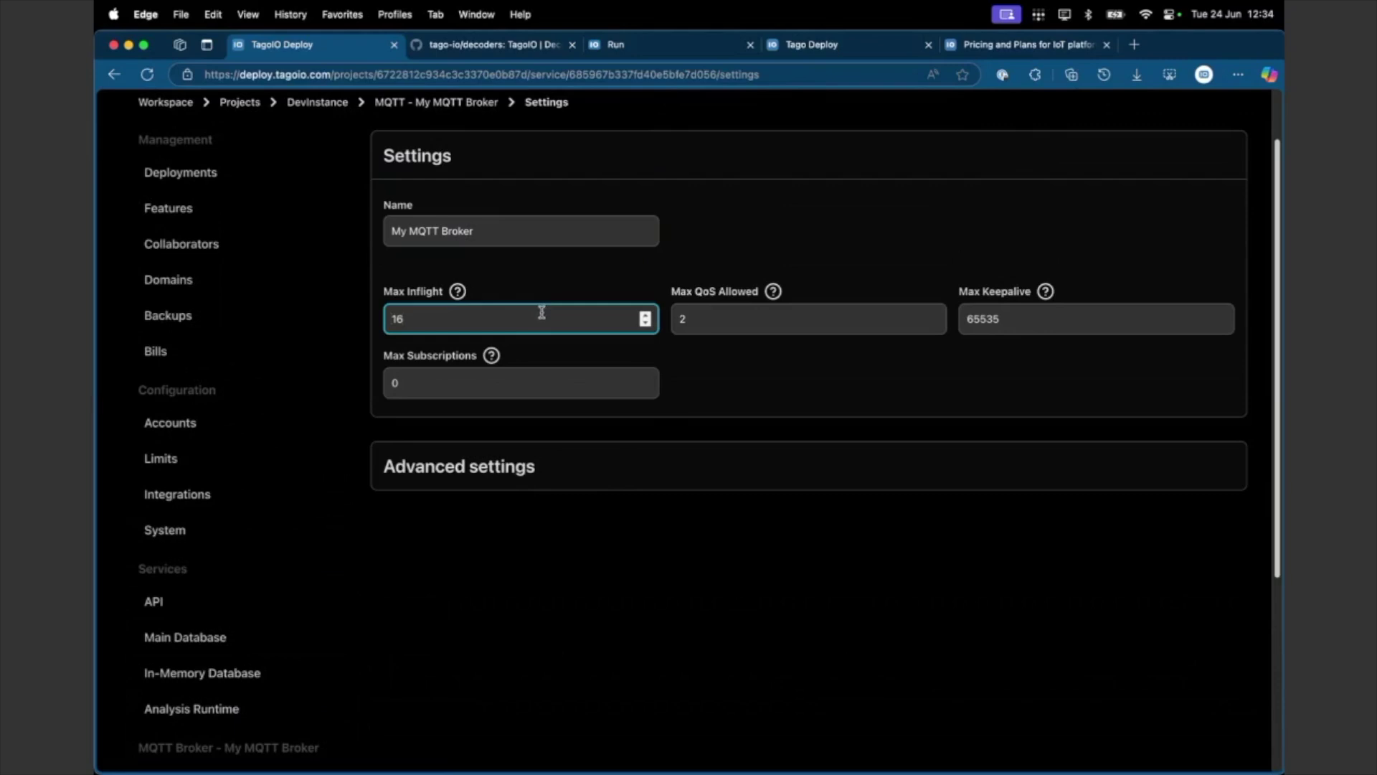
left_click(751, 321)
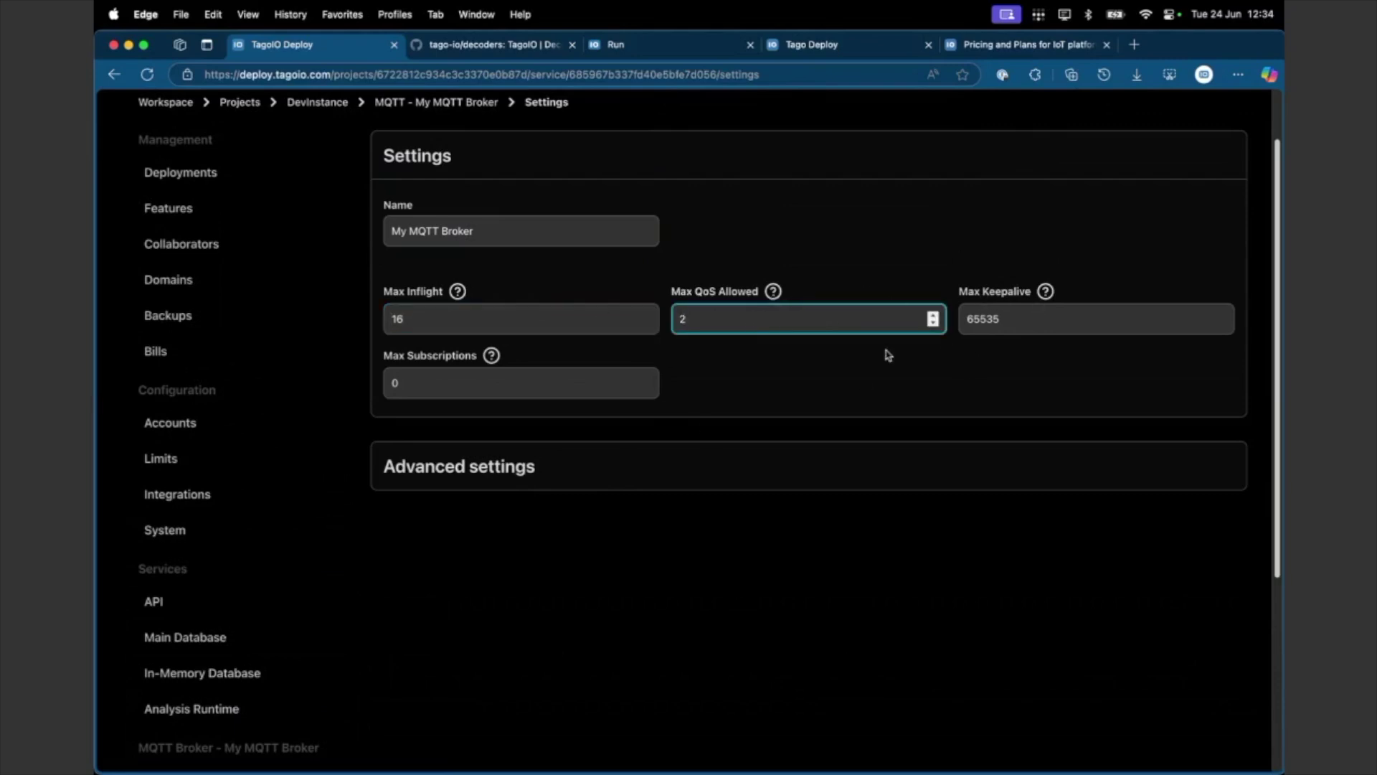
left_click(557, 387)
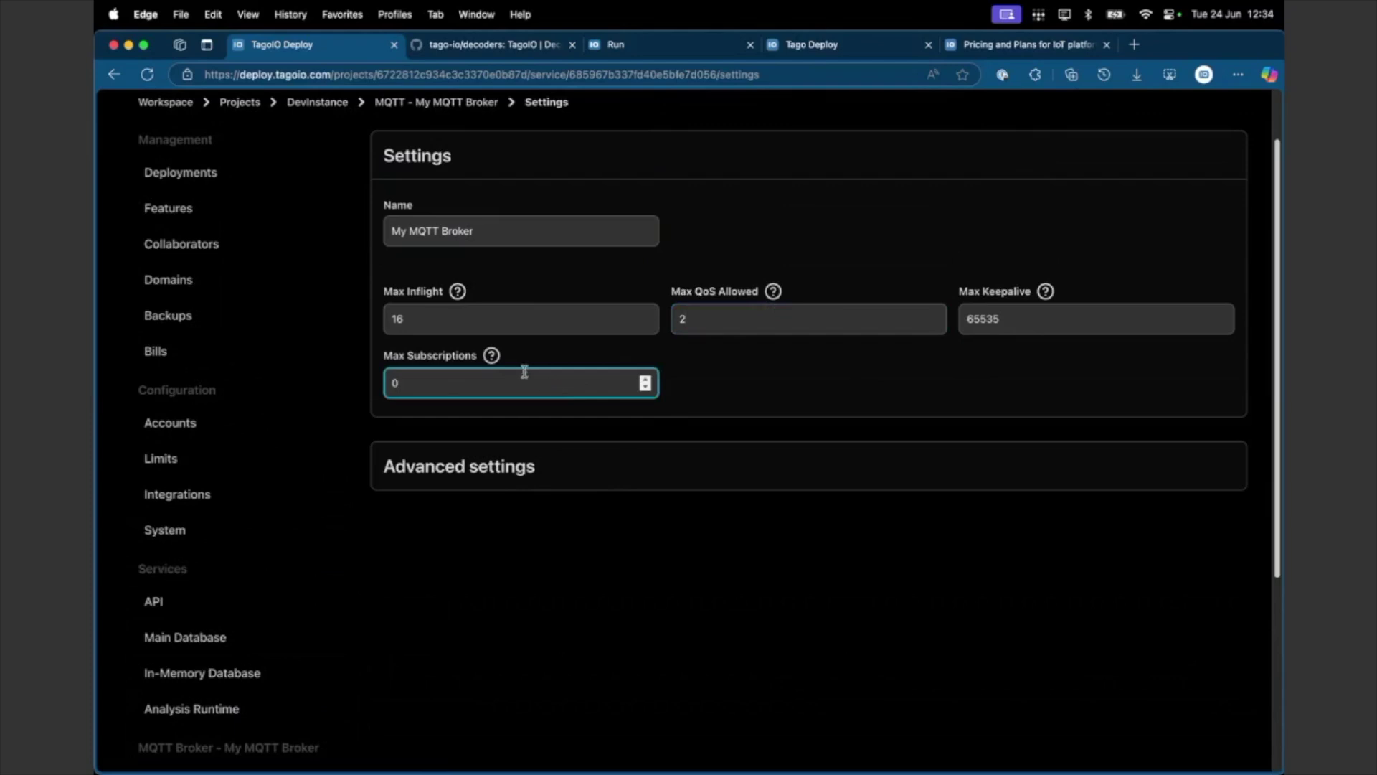
- Open the MQTT Broker's Clients page and bring up the form for a new client
scroll(510, 485, "down", 5)
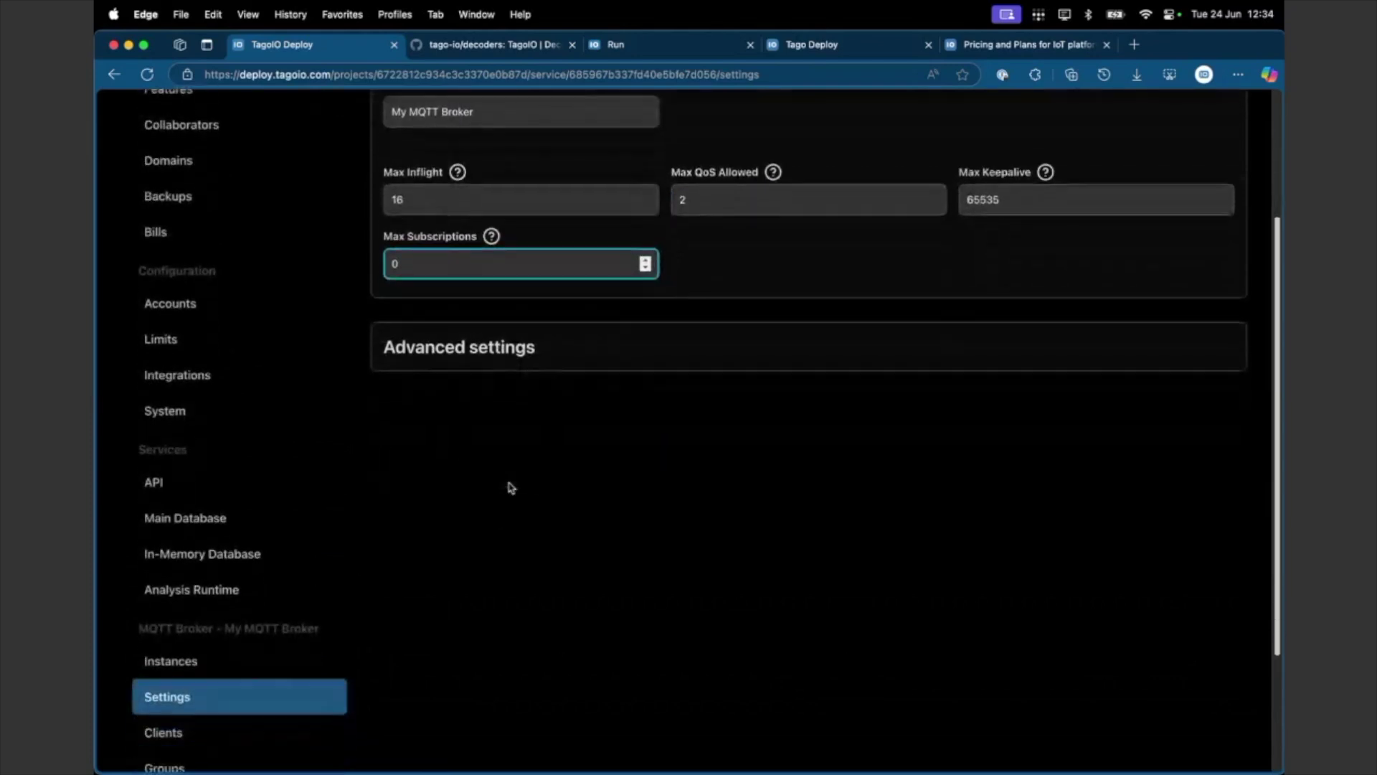
left_click(241, 591)
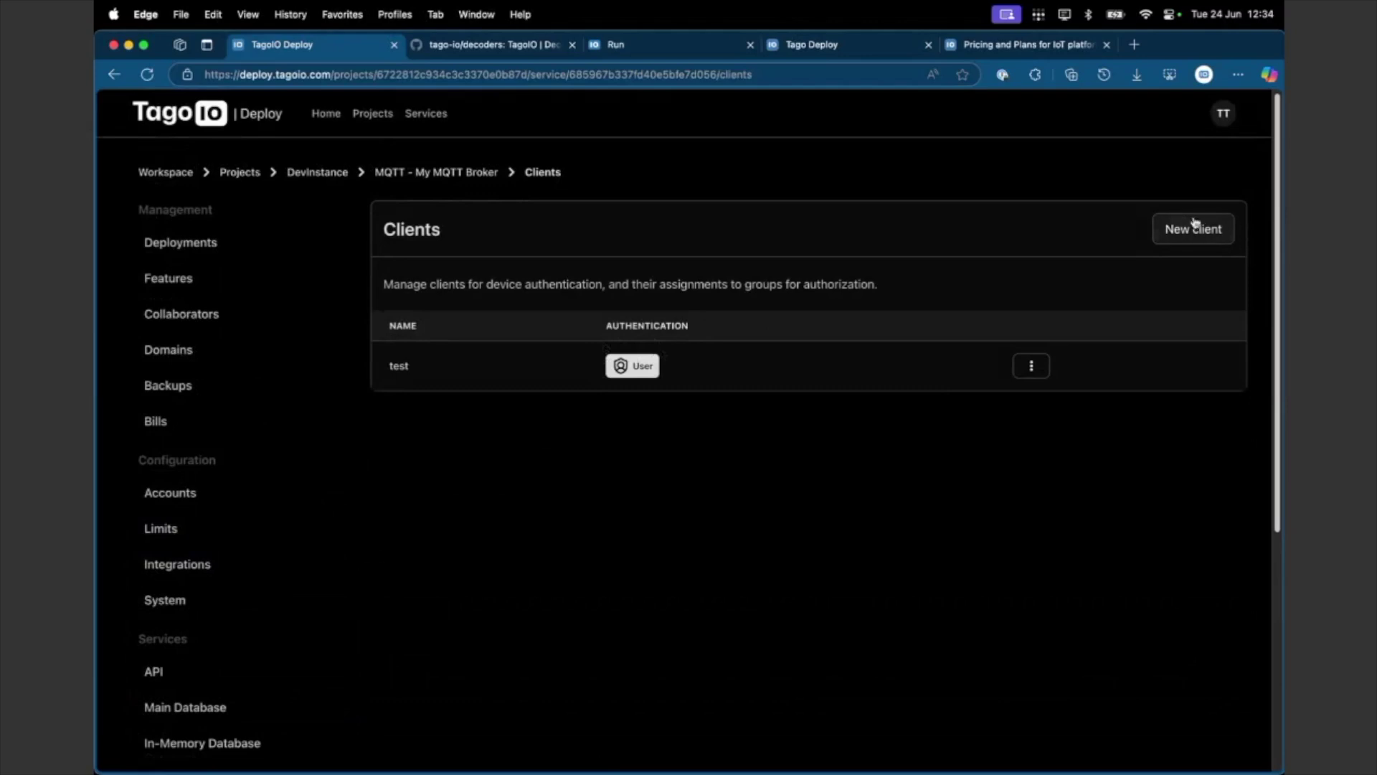
left_click(1177, 238)
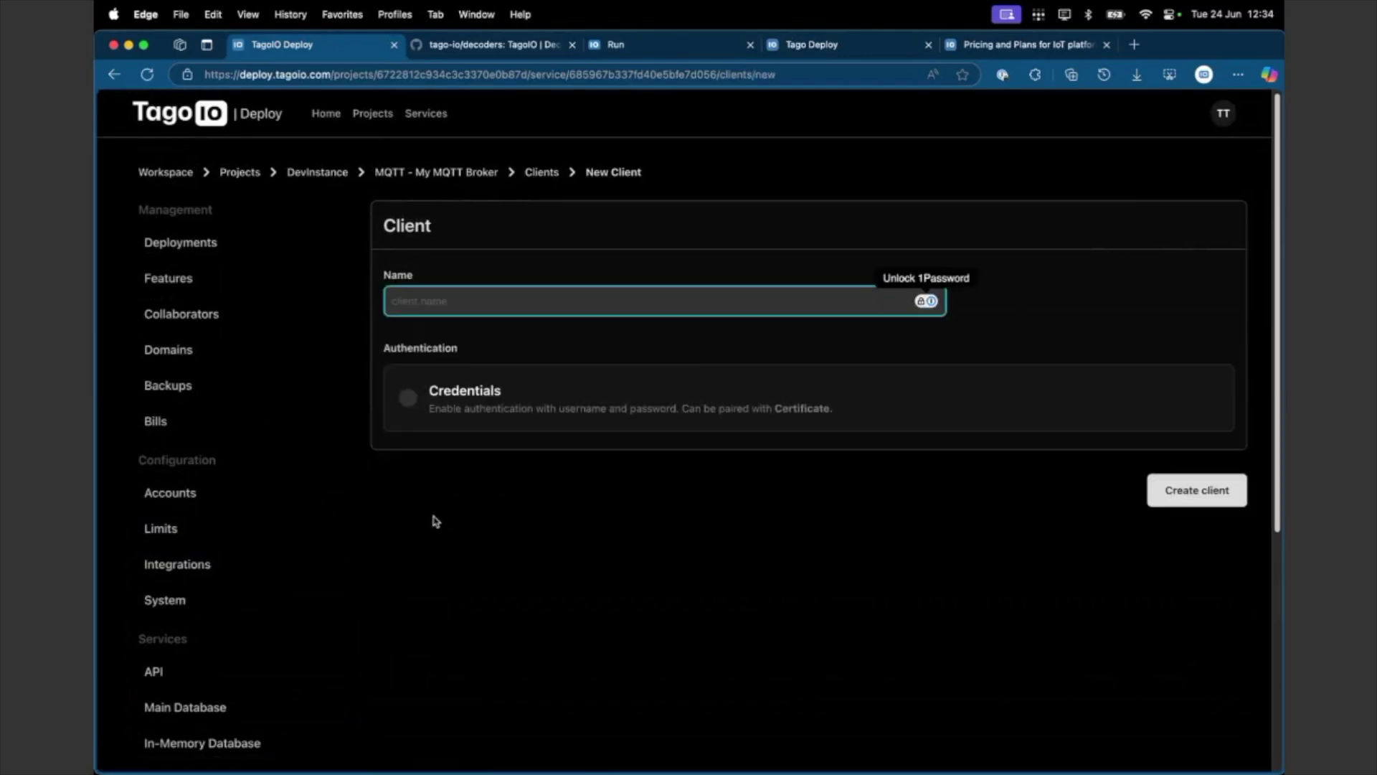
- Open the MQTT Broker's Certificates page and look over its custom certificate and MTLS options
scroll(243, 599, "down", 3)
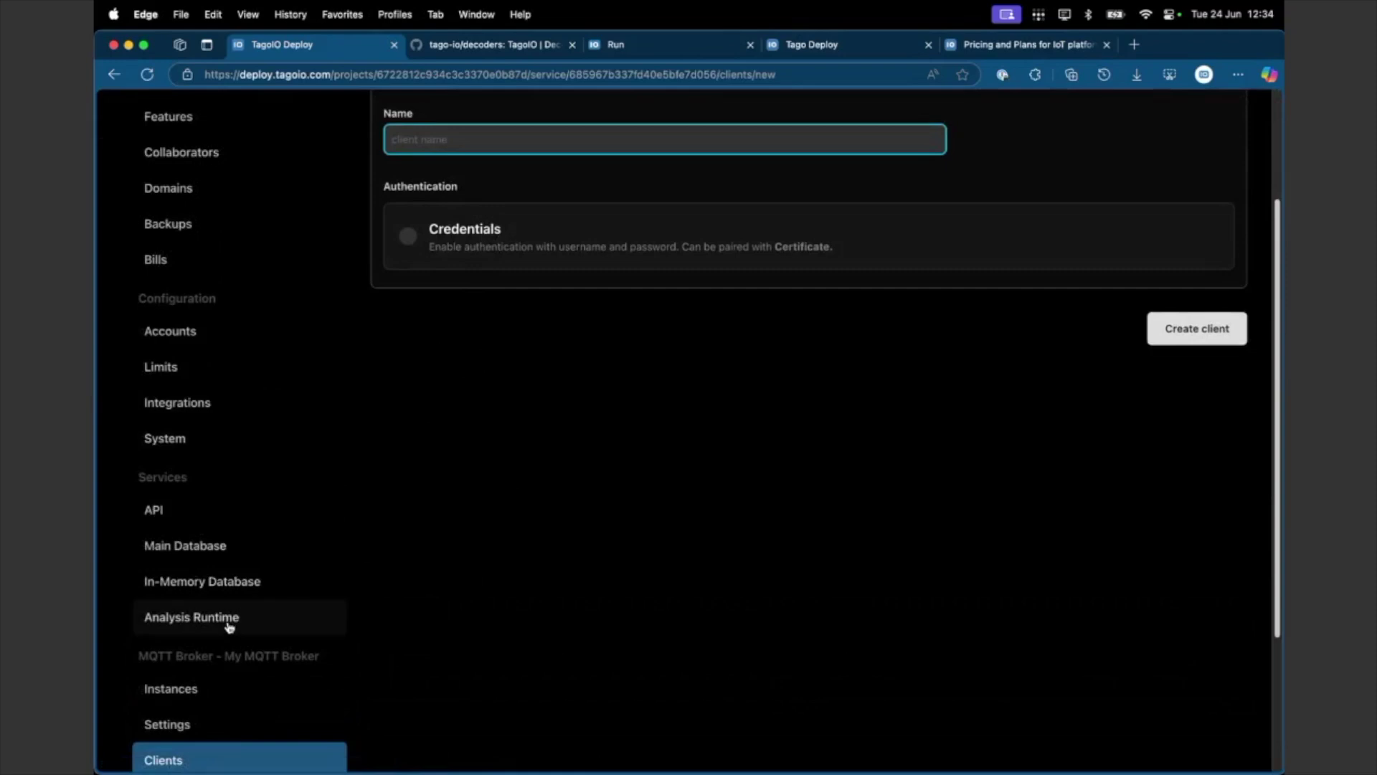
scroll(229, 622, "down", 3)
left_click(155, 738)
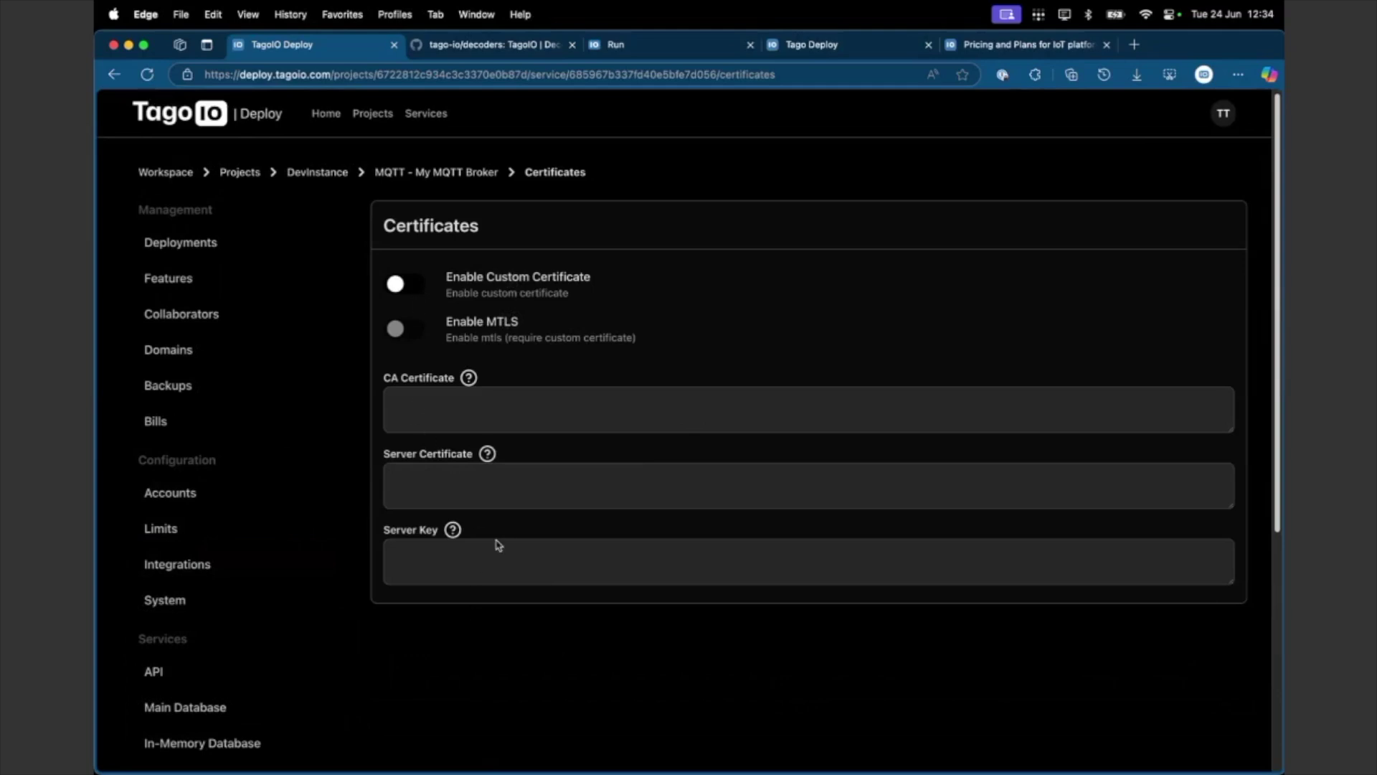
scroll(274, 627, "down", 5)
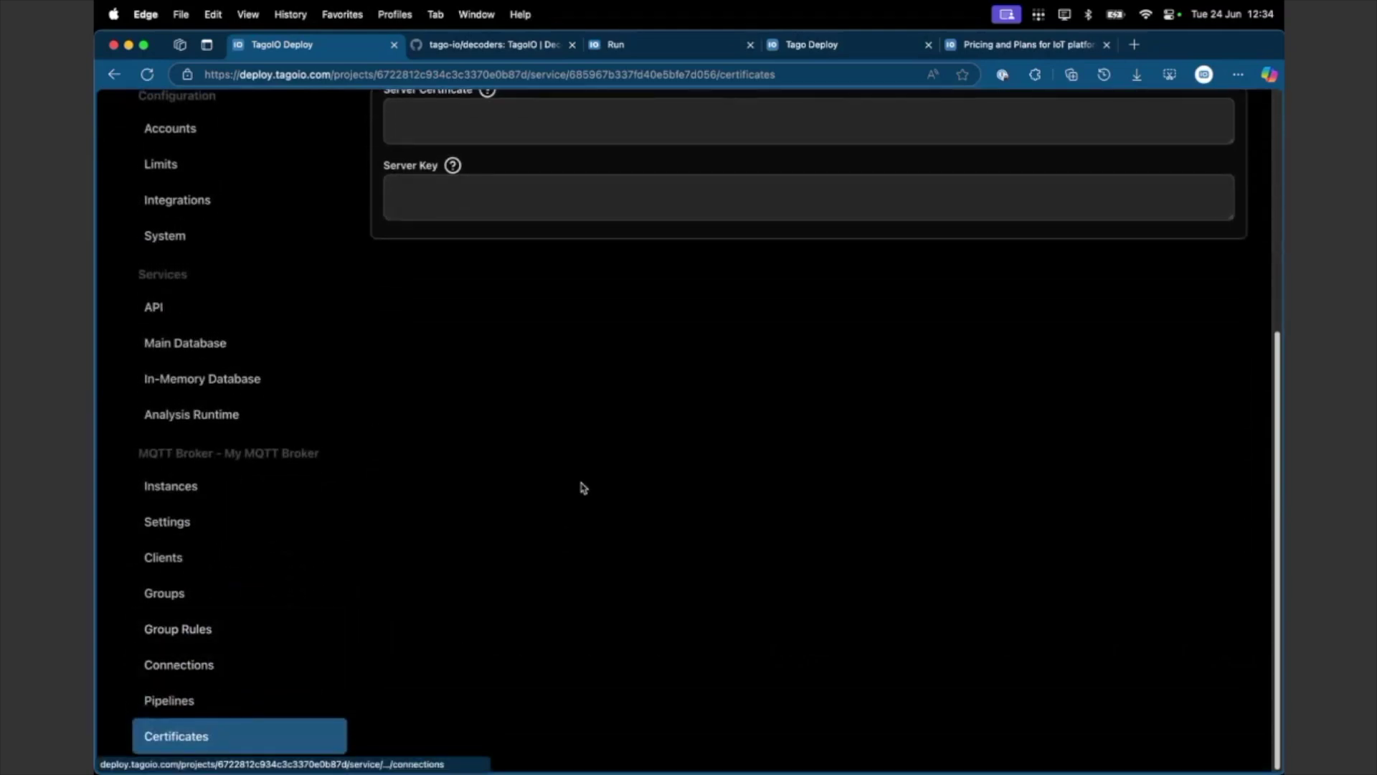
scroll(581, 485, "up", 5)
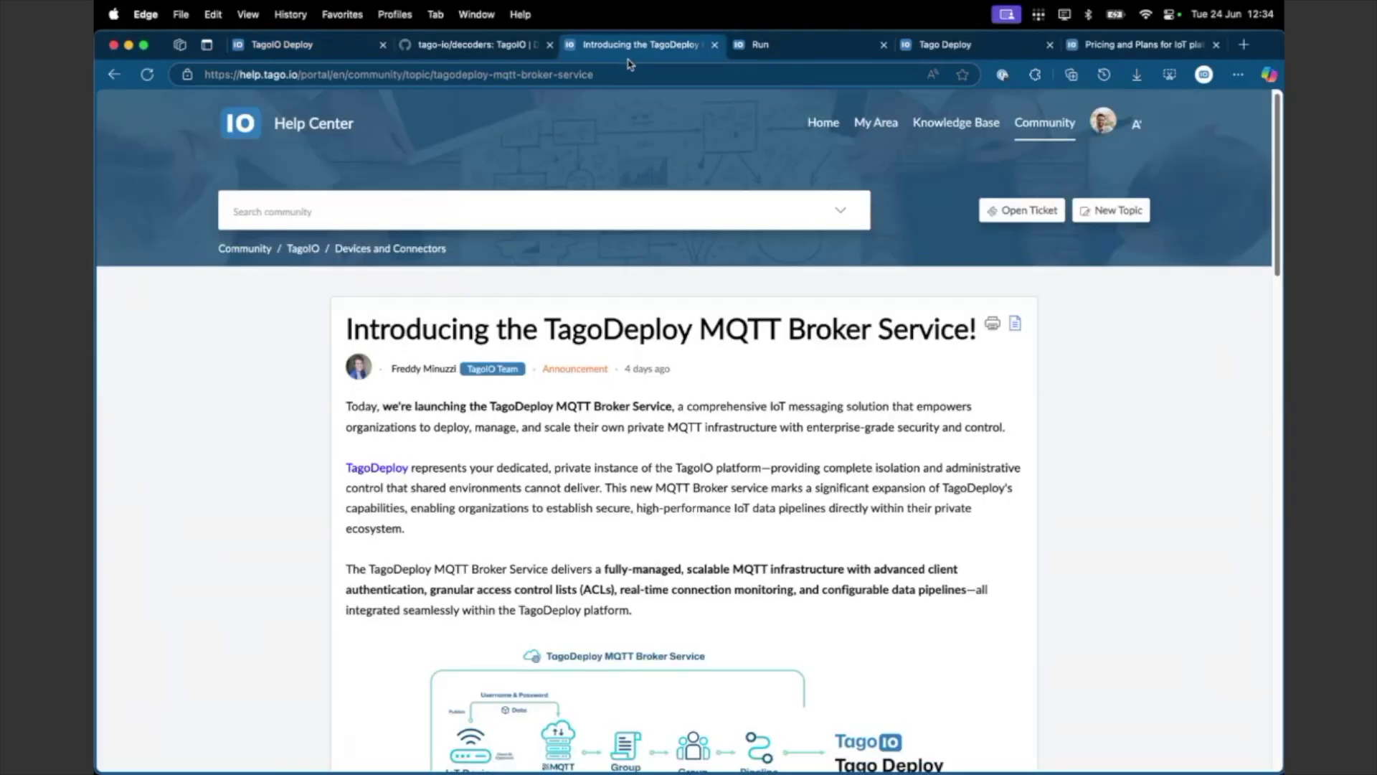
- Skim the Help Center article introducing the TagoDeploy MQTT Broker Service
scroll(746, 382, "down", 10)
scroll(746, 382, "down", 1)
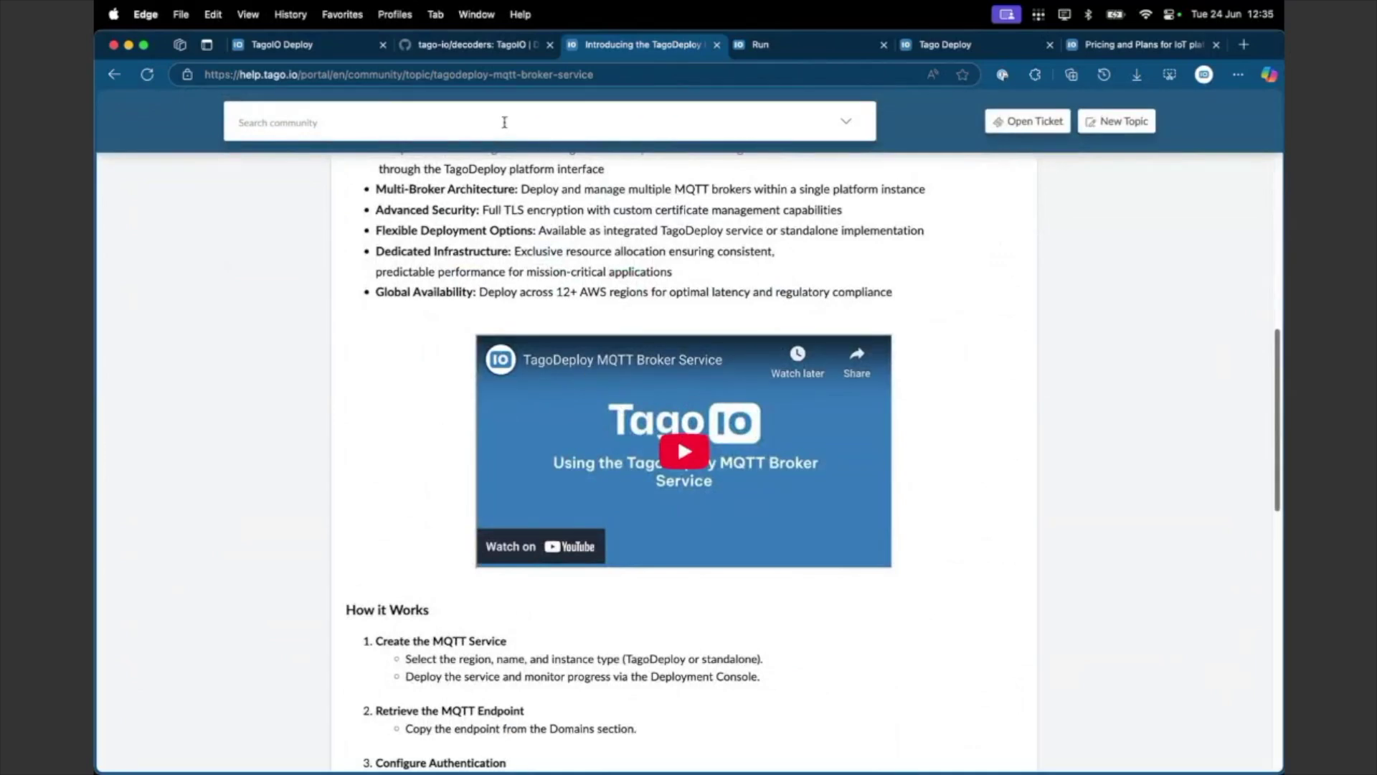
scroll(654, 287, "up", 10)
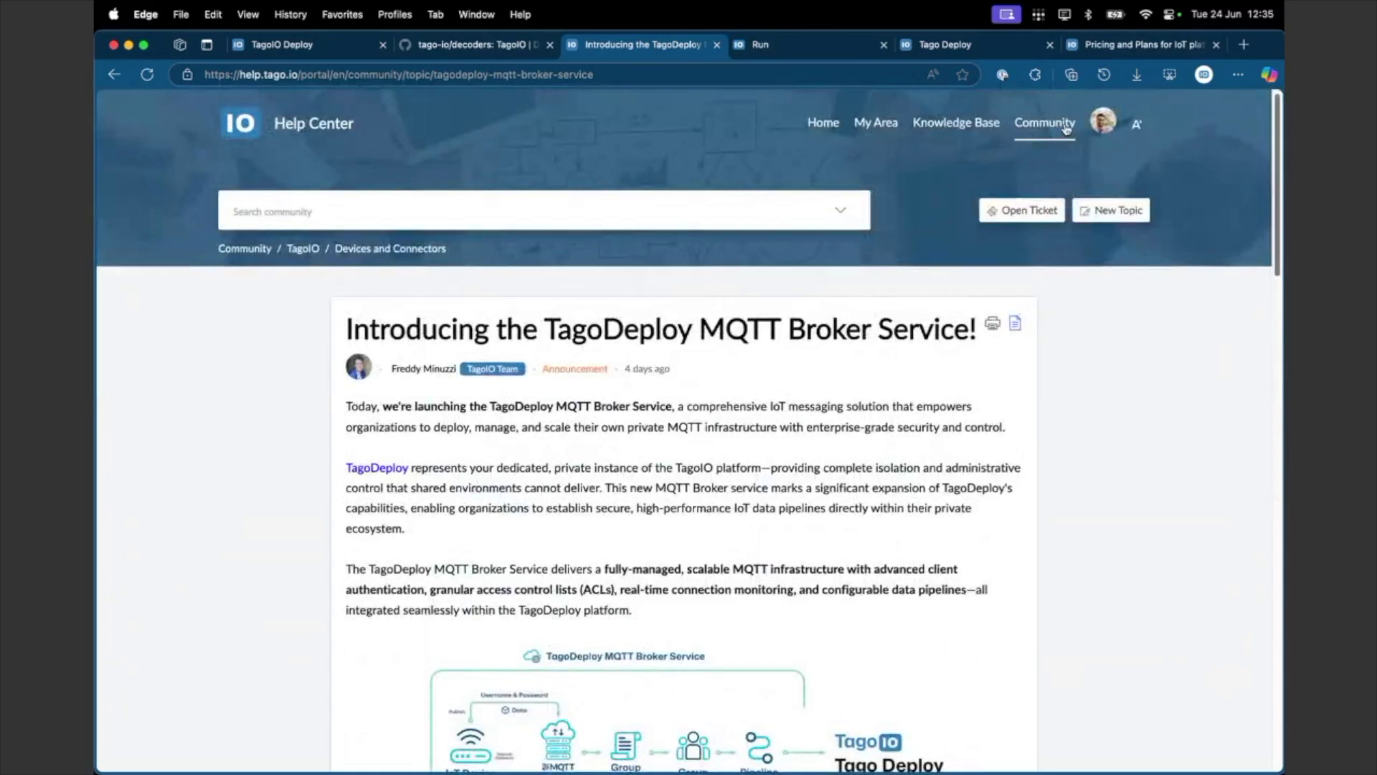
- Go to the Help Center community, filter the topics to announcements and open the TagoDeploy MQTT Broker Service post
left_click(1067, 127)
left_click(337, 291)
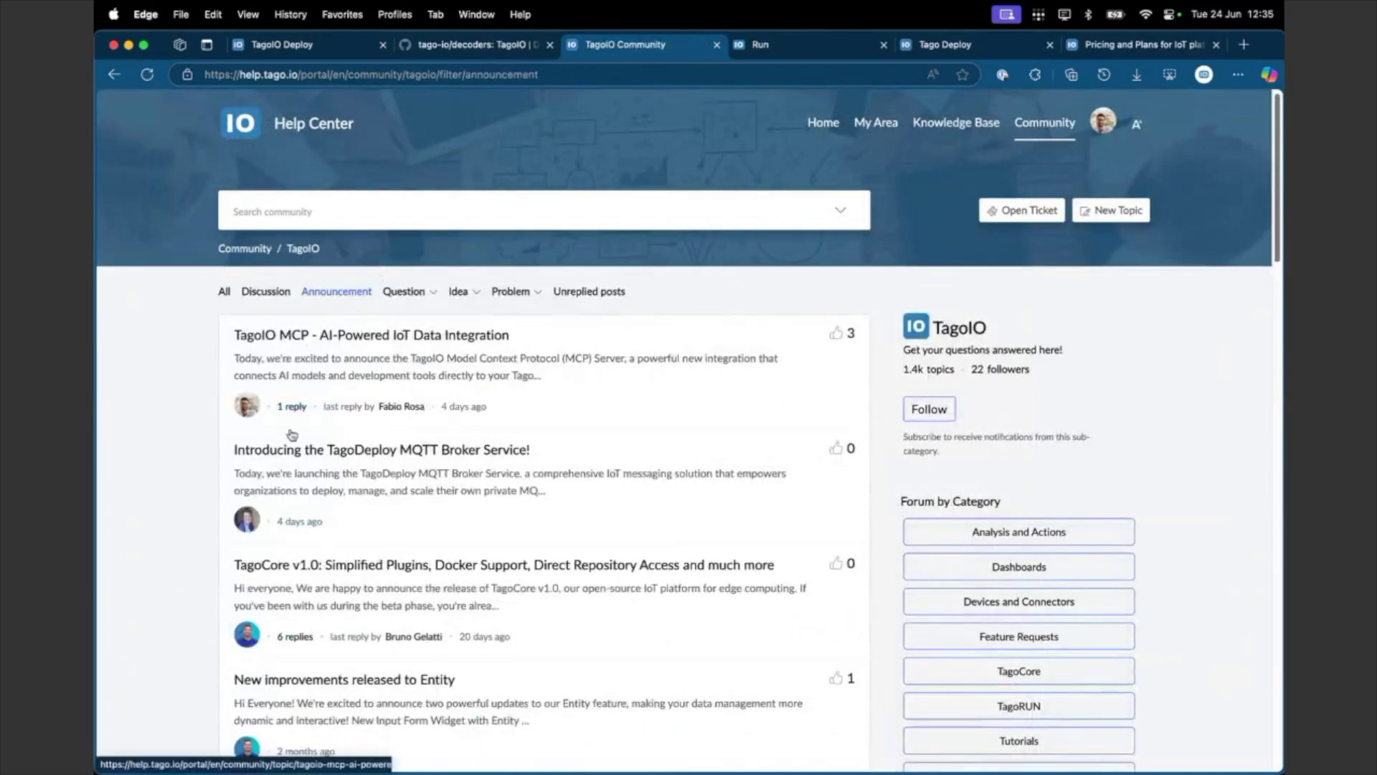
left_click(343, 451)
- Read the announcement's Enterprise-Grade Capabilities and How it Works sections, and return to the broker's Certificates page in TagoIO Deploy
scroll(664, 617, "down", 3)
scroll(665, 617, "down", 8)
scroll(614, 578, "down", 3)
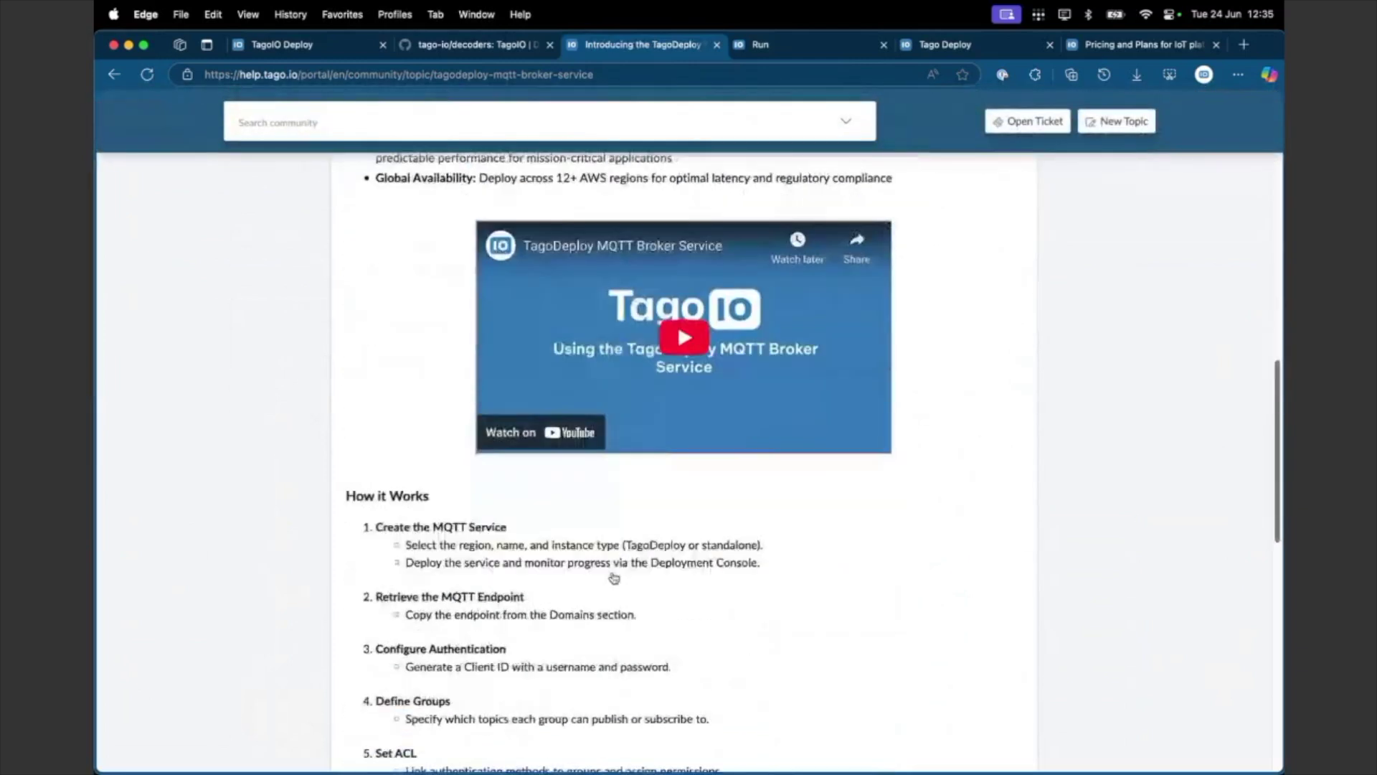
scroll(614, 579, "down", 2)
scroll(613, 578, "down", 1)
scroll(613, 577, "up", 5)
scroll(614, 578, "up", 2)
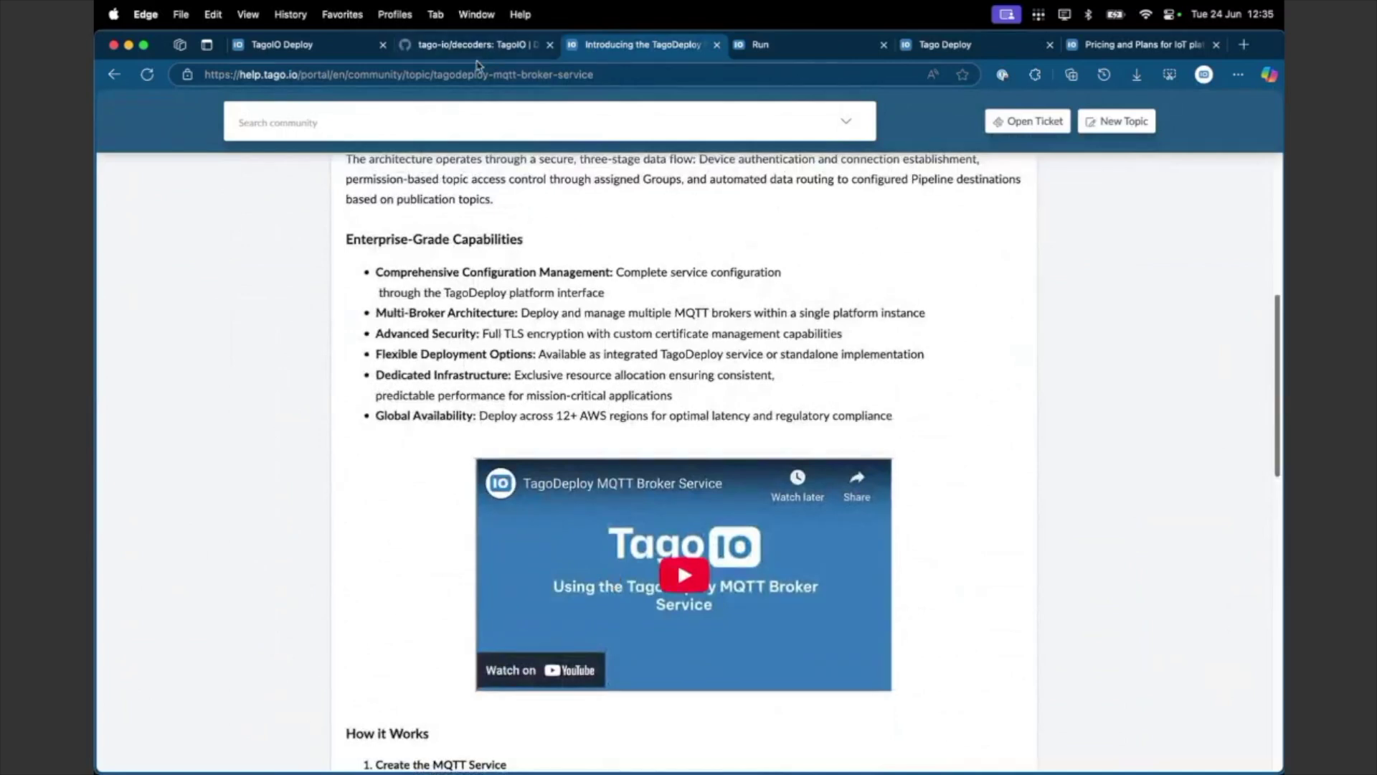
left_click(282, 44)
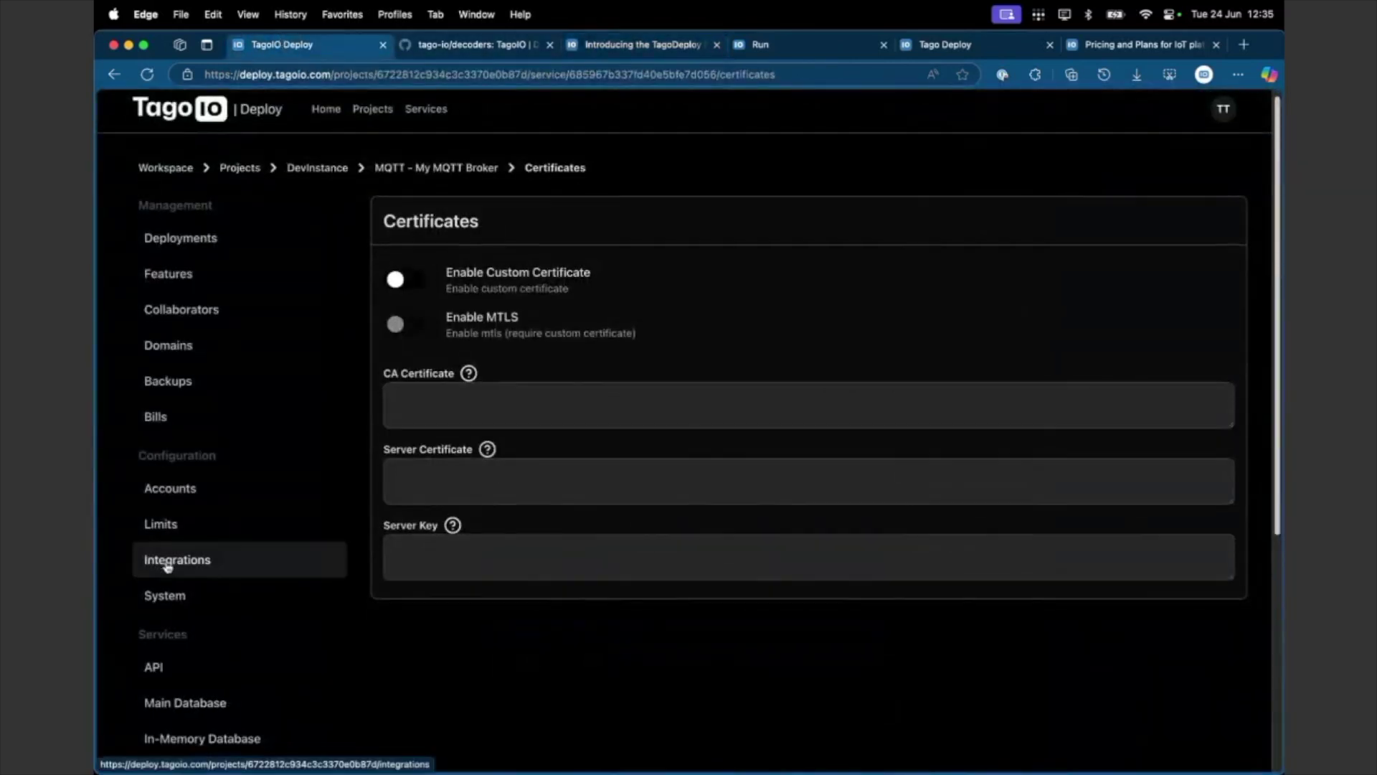
- Open DevInstance's Integrations page and look over its email and SMS settings
scroll(166, 567, "down", 4)
scroll(166, 567, "up", 3)
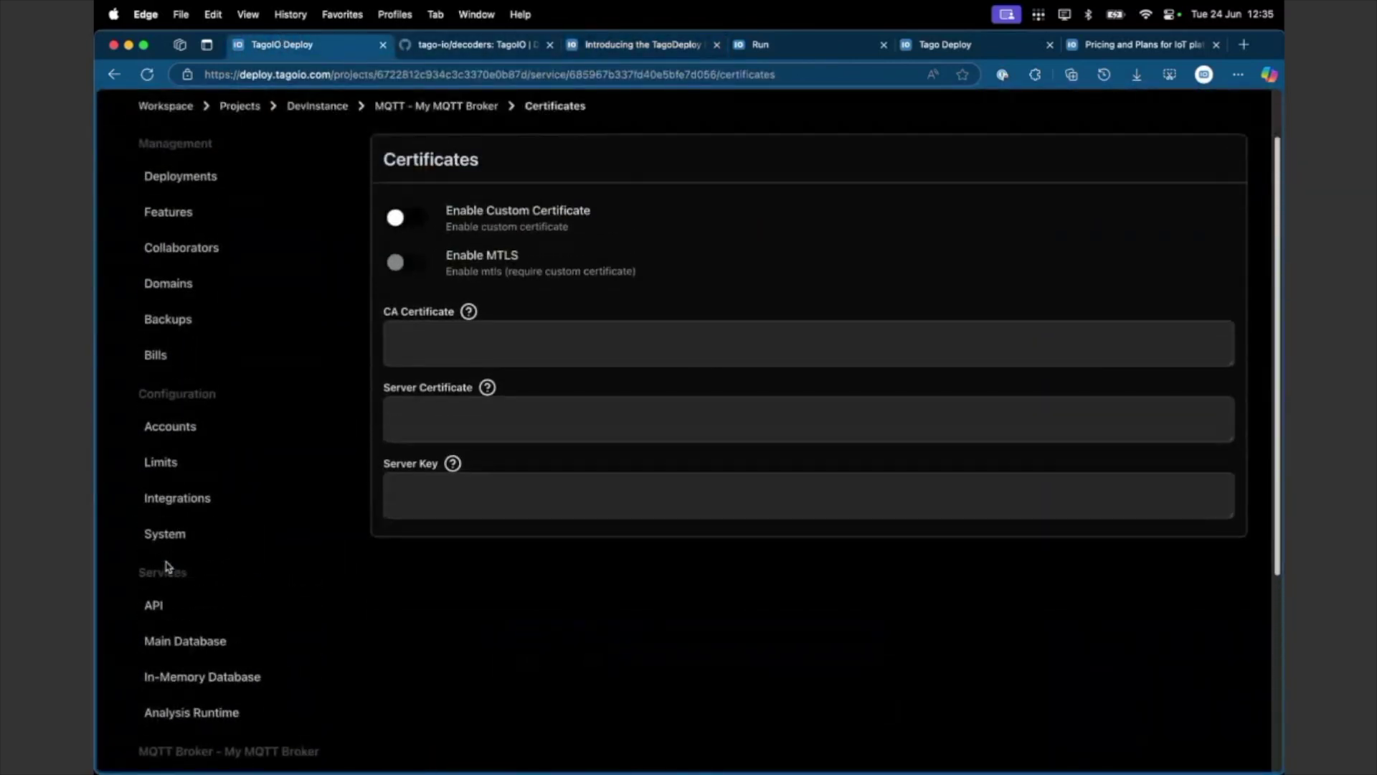
scroll(167, 567, "up", 1)
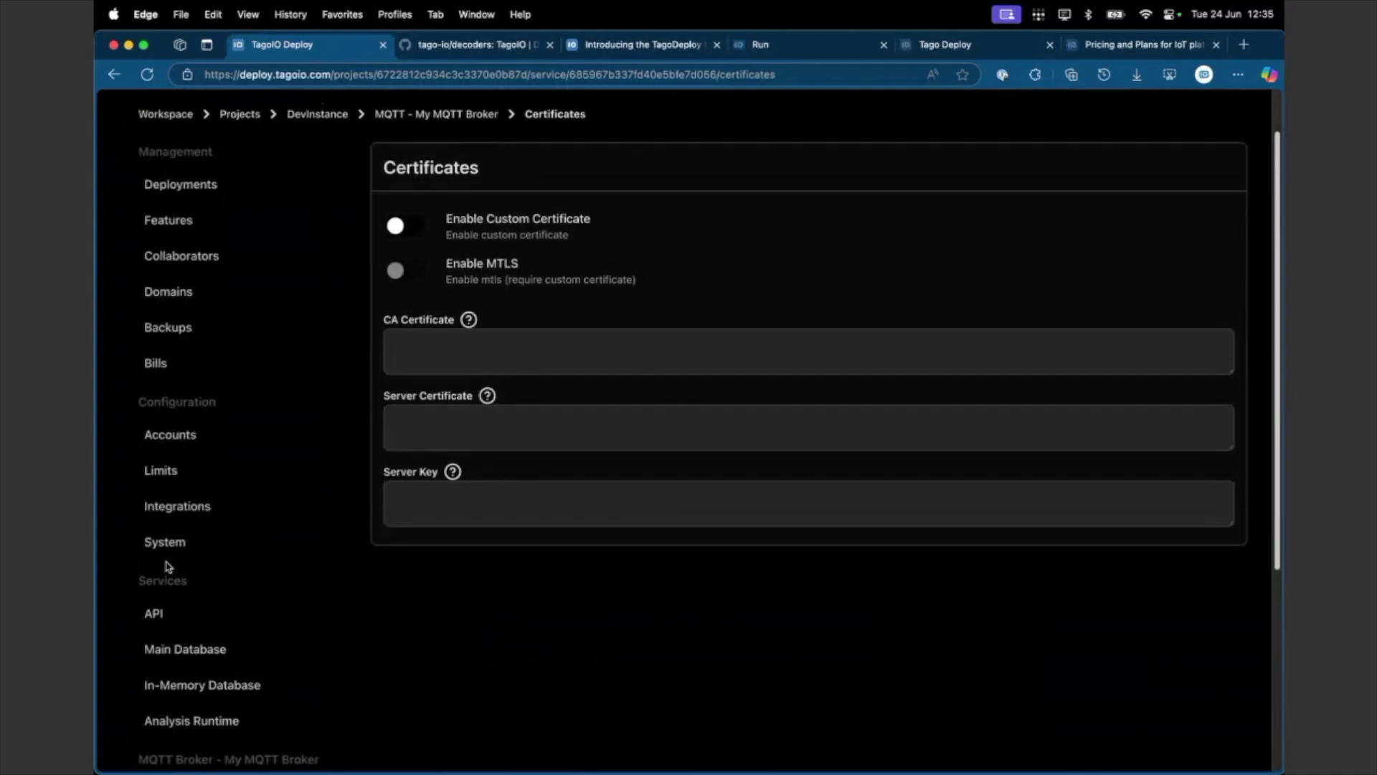
left_click(178, 515)
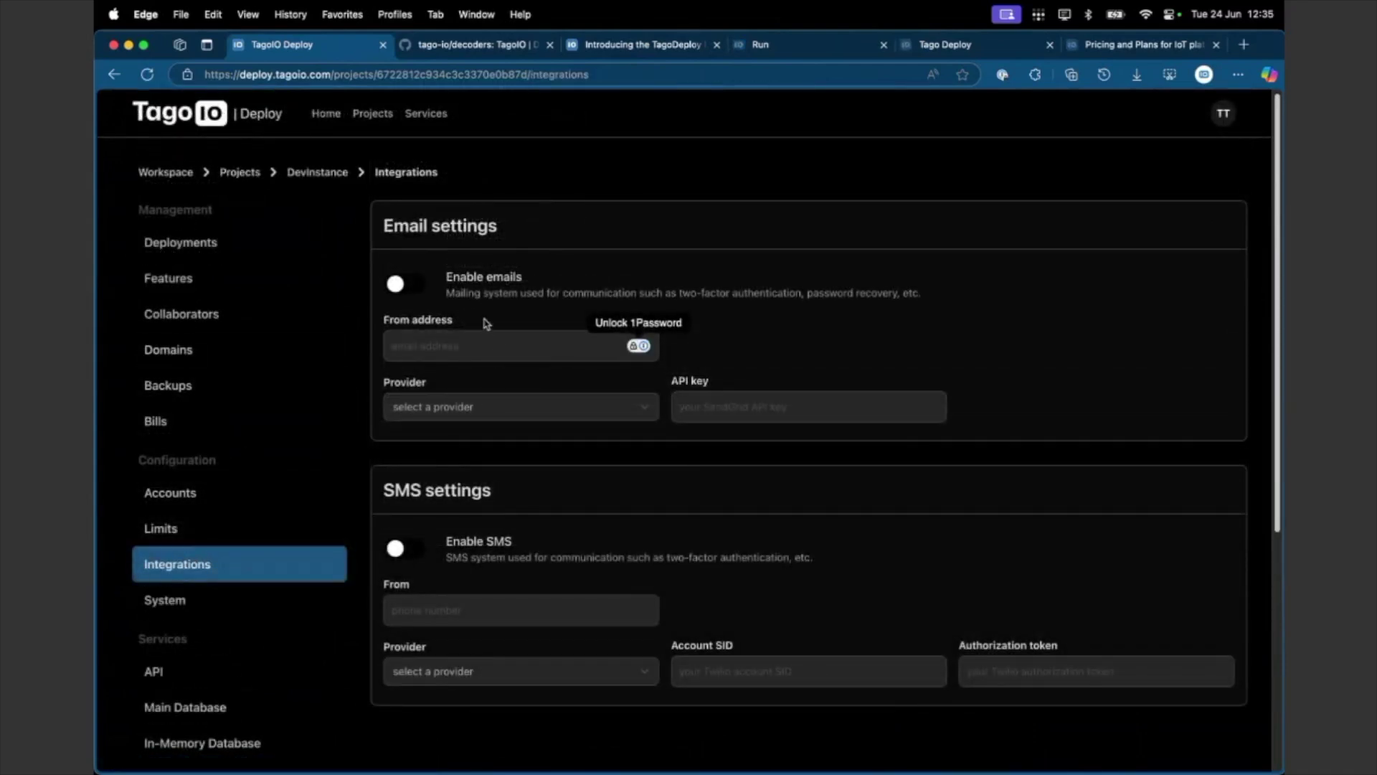
scroll(430, 439, "down", 2)
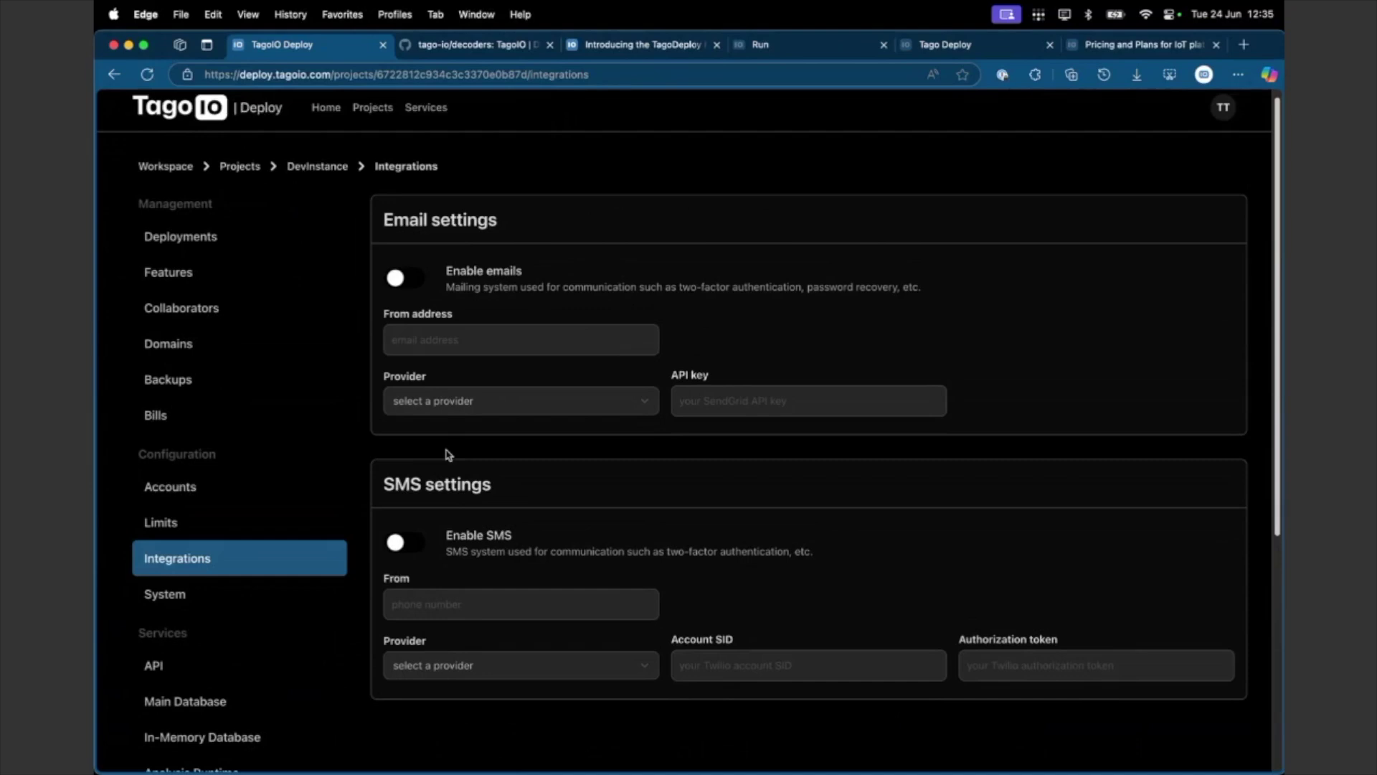
scroll(514, 453, "down", 2)
scroll(514, 454, "up", 3)
- Enable emails with SendGrid as the provider and enable SMS with Twilio as the provider
left_click(414, 286)
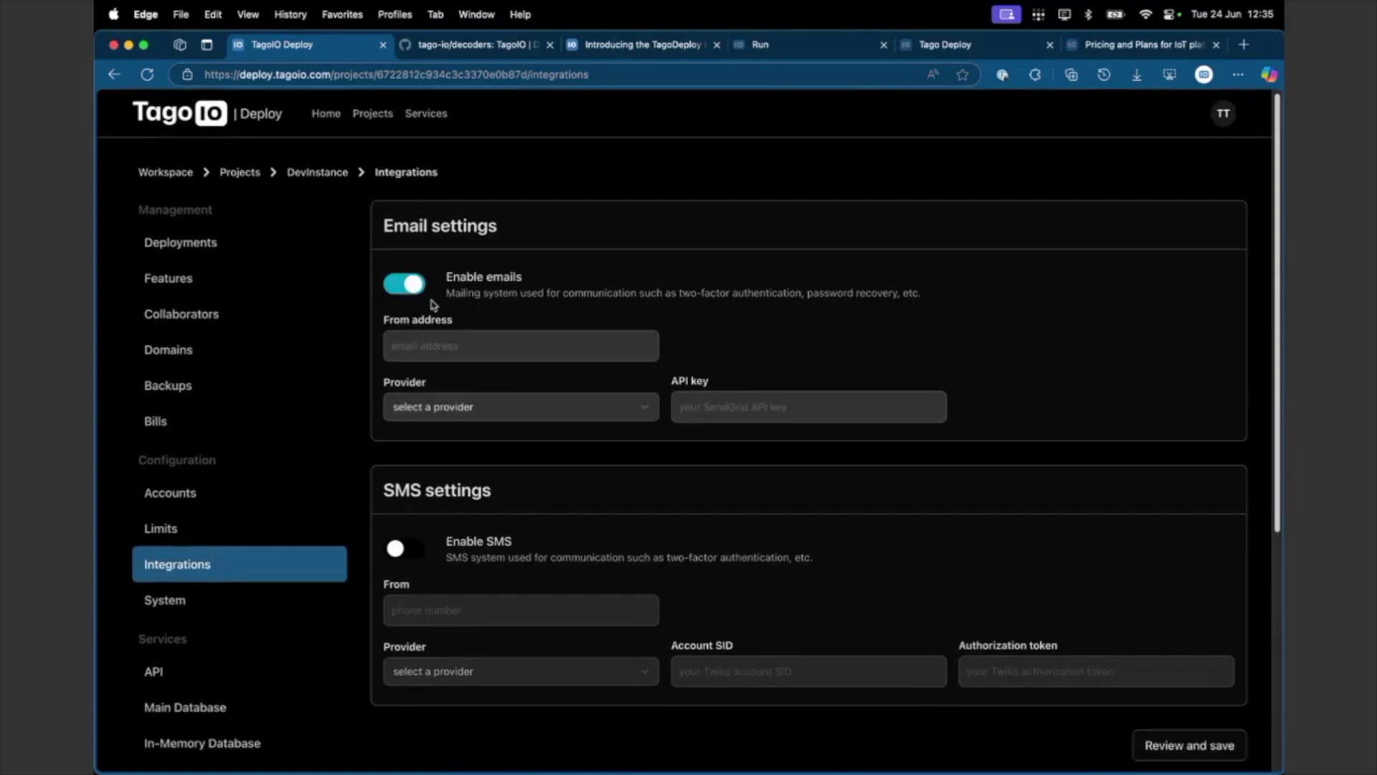
left_click(409, 556)
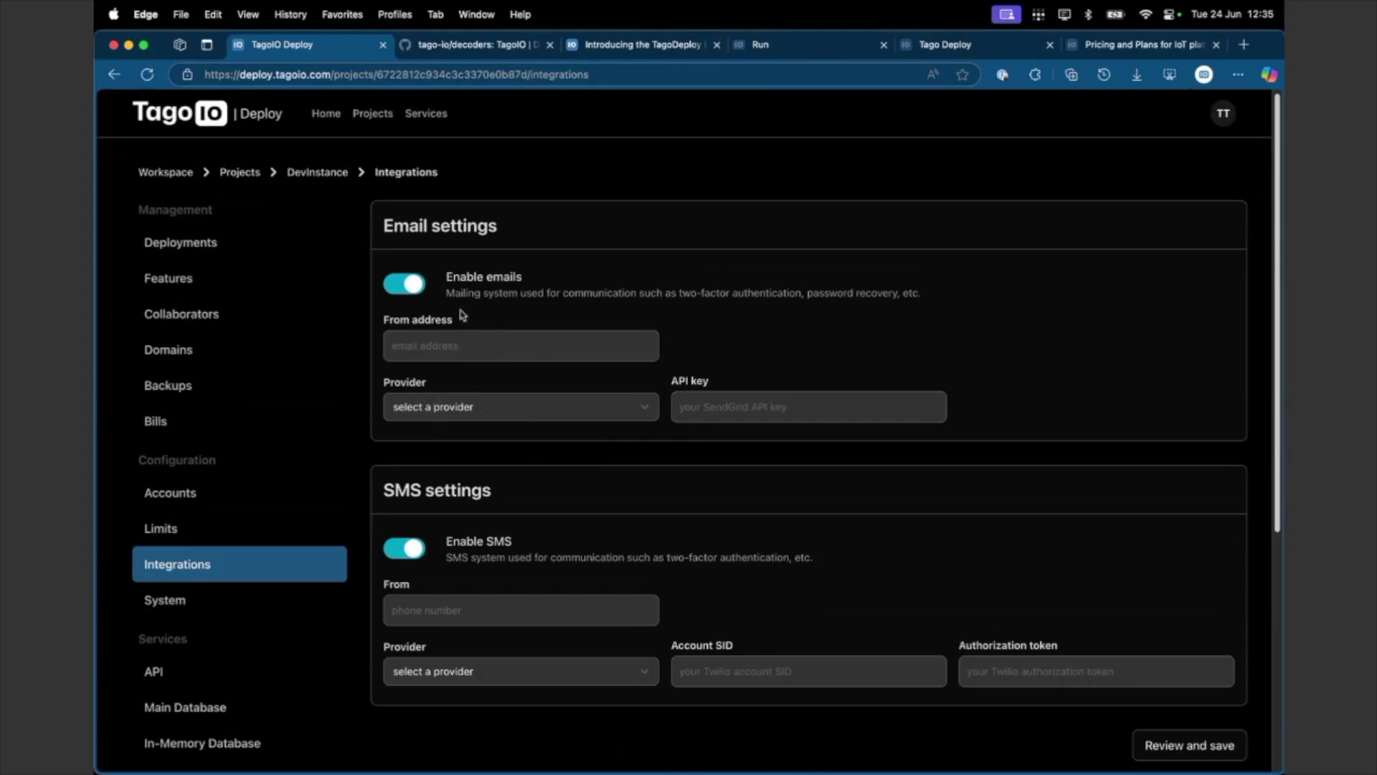
left_click(504, 408)
left_click(486, 427)
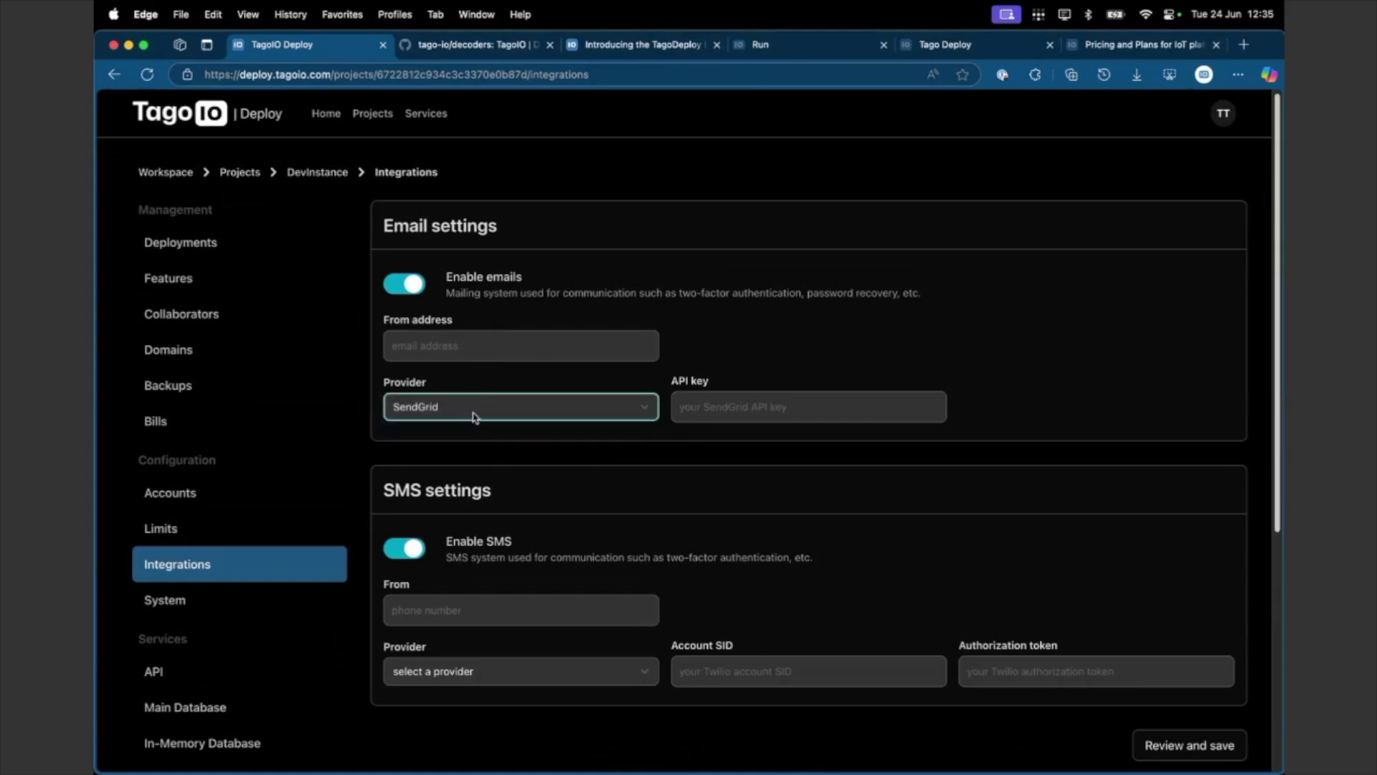
left_click(491, 679)
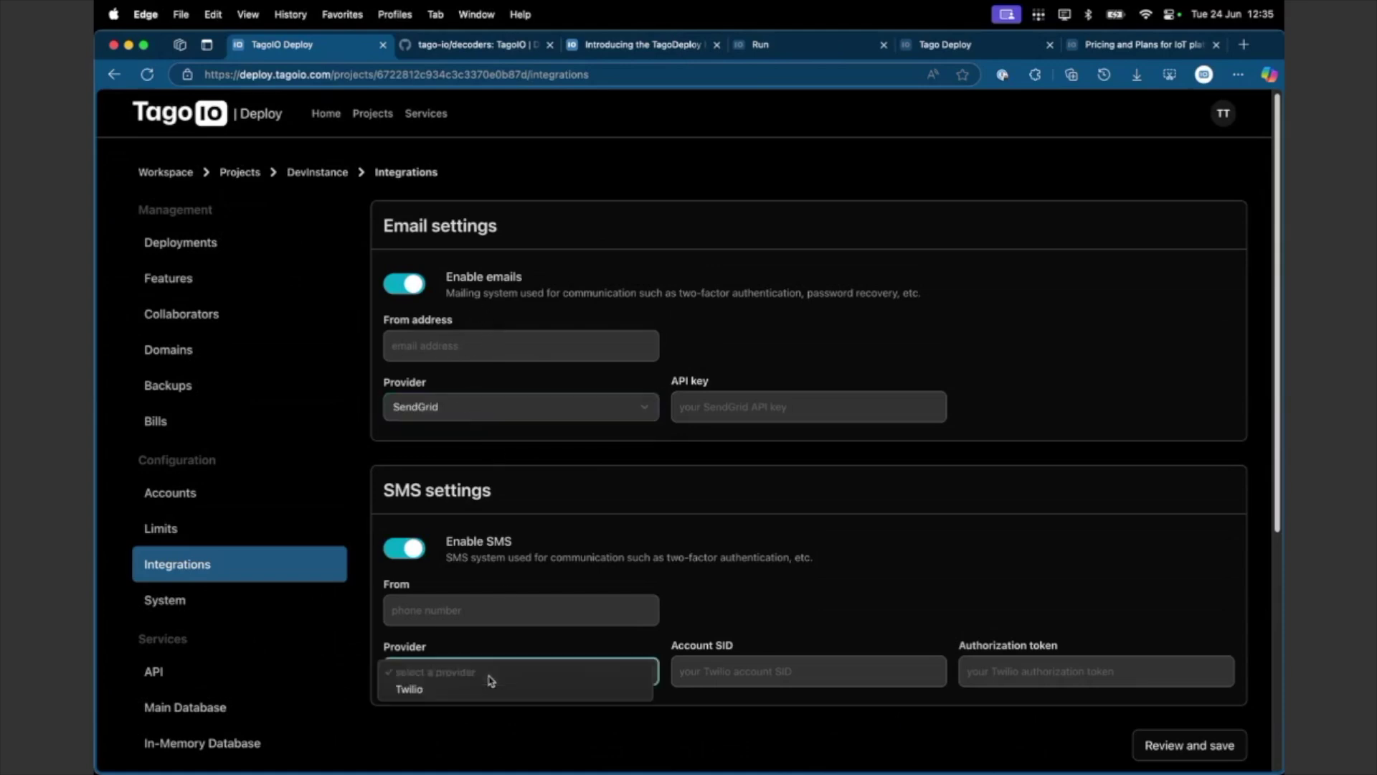
left_click(438, 690)
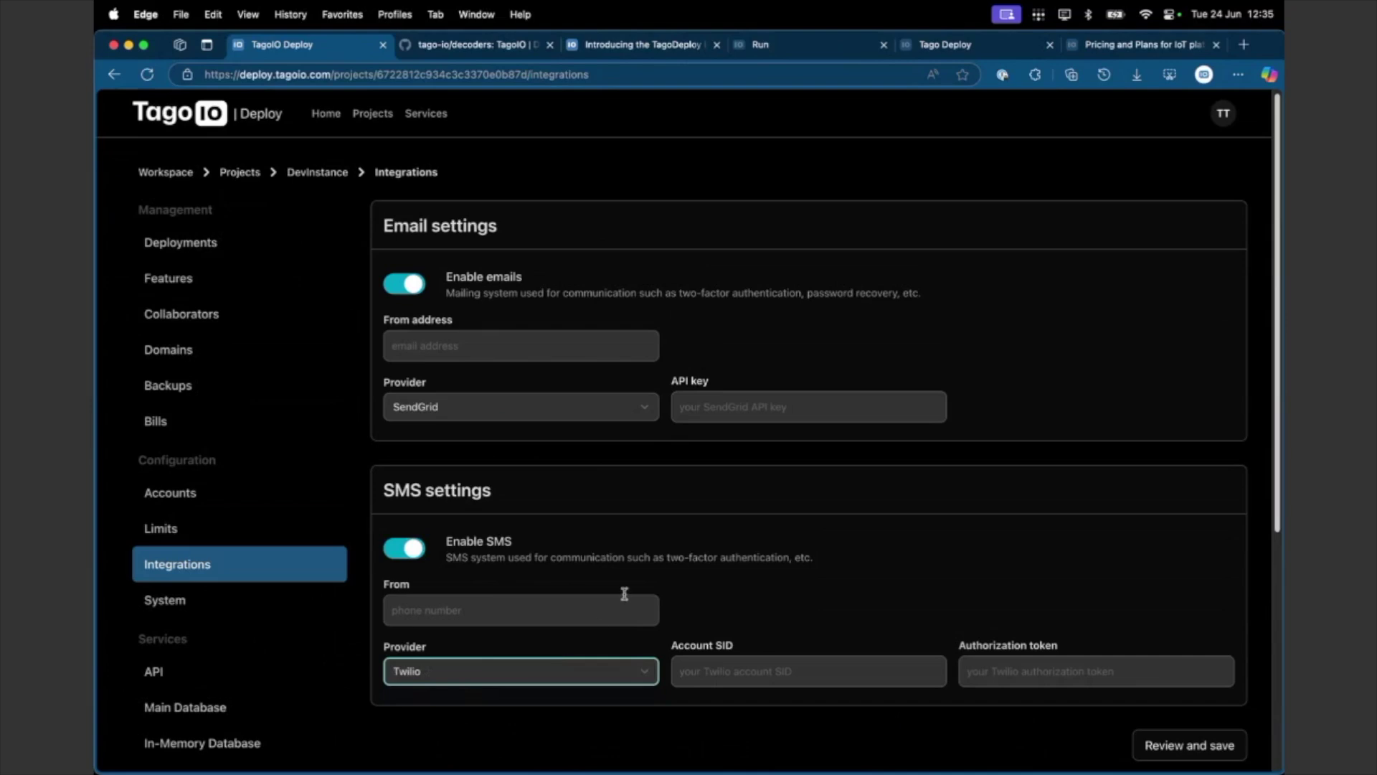
- Open the project's Bills page, check the selectable billing periods and keep June 2025
left_click(667, 561)
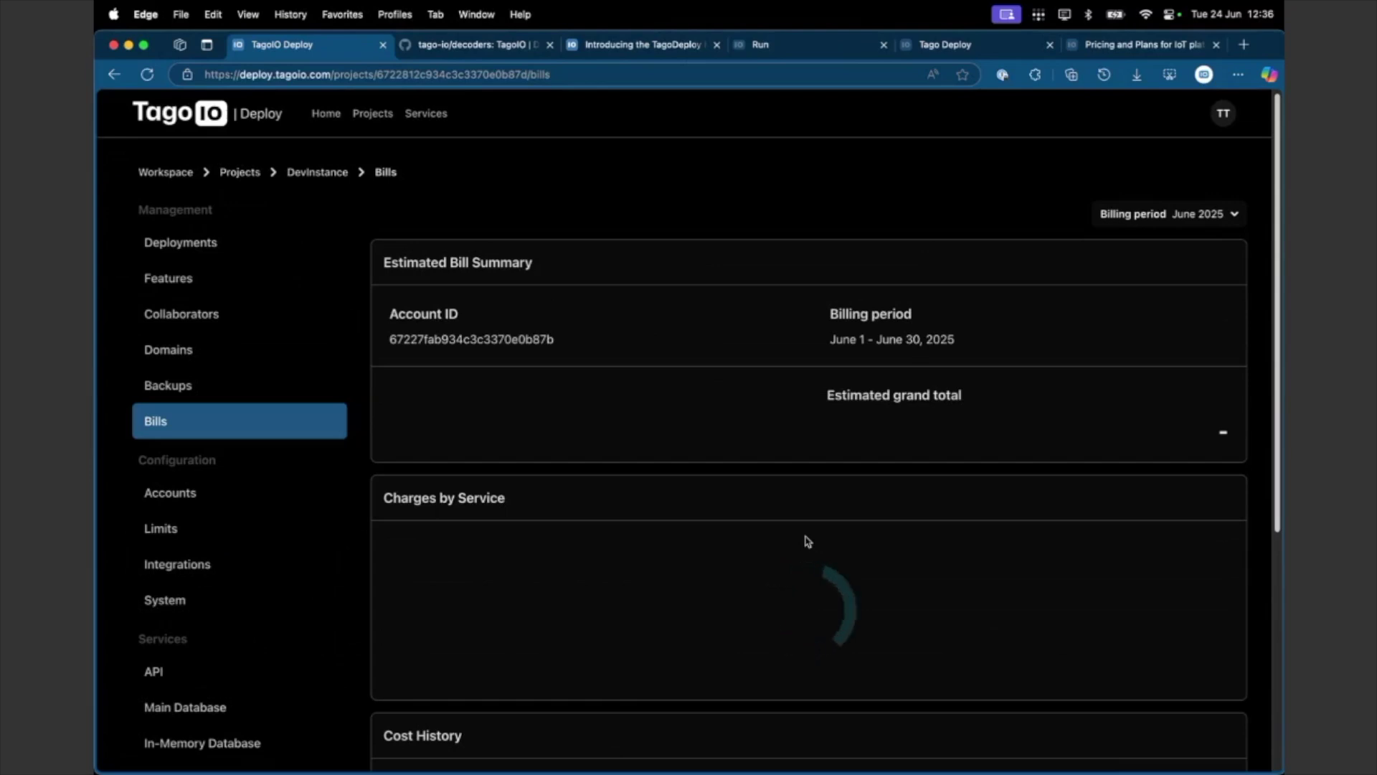
scroll(808, 541, "down", 4)
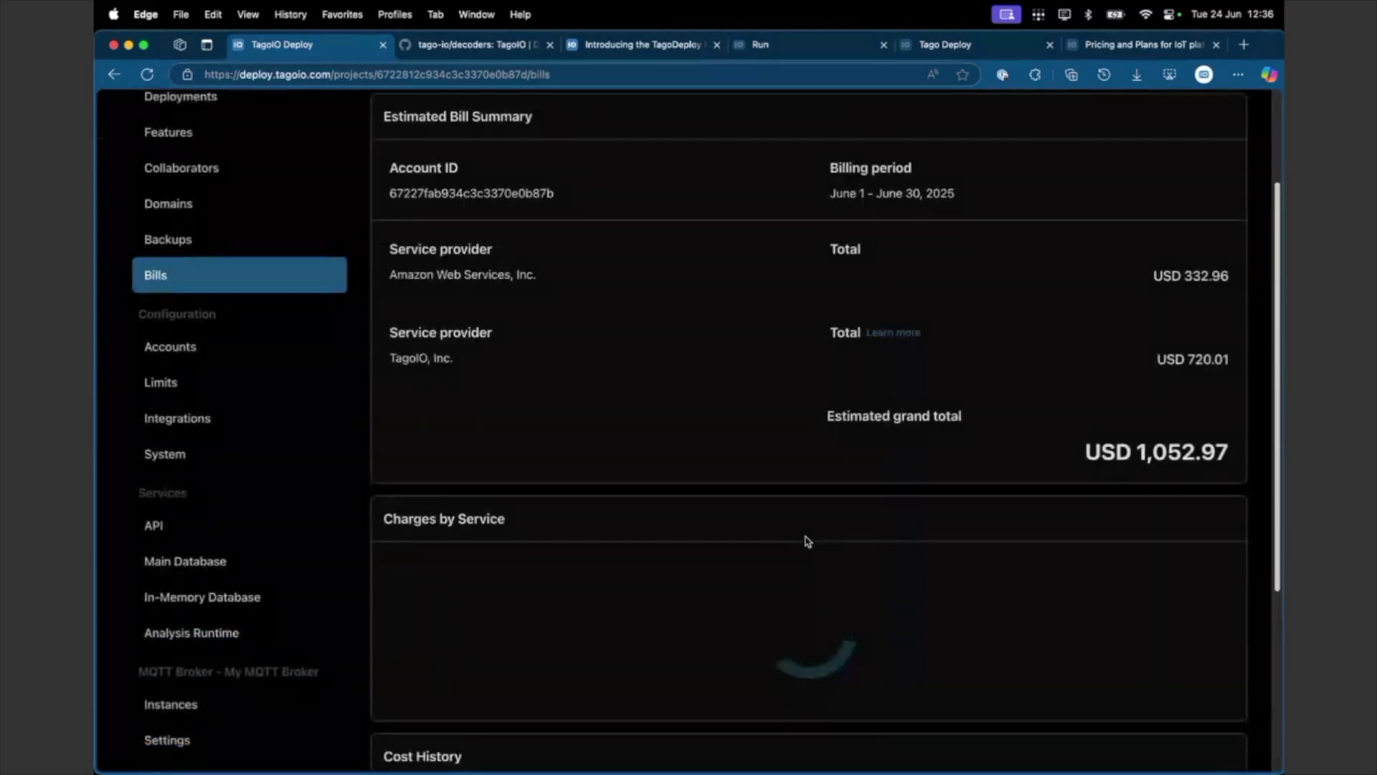
scroll(809, 541, "up", 4)
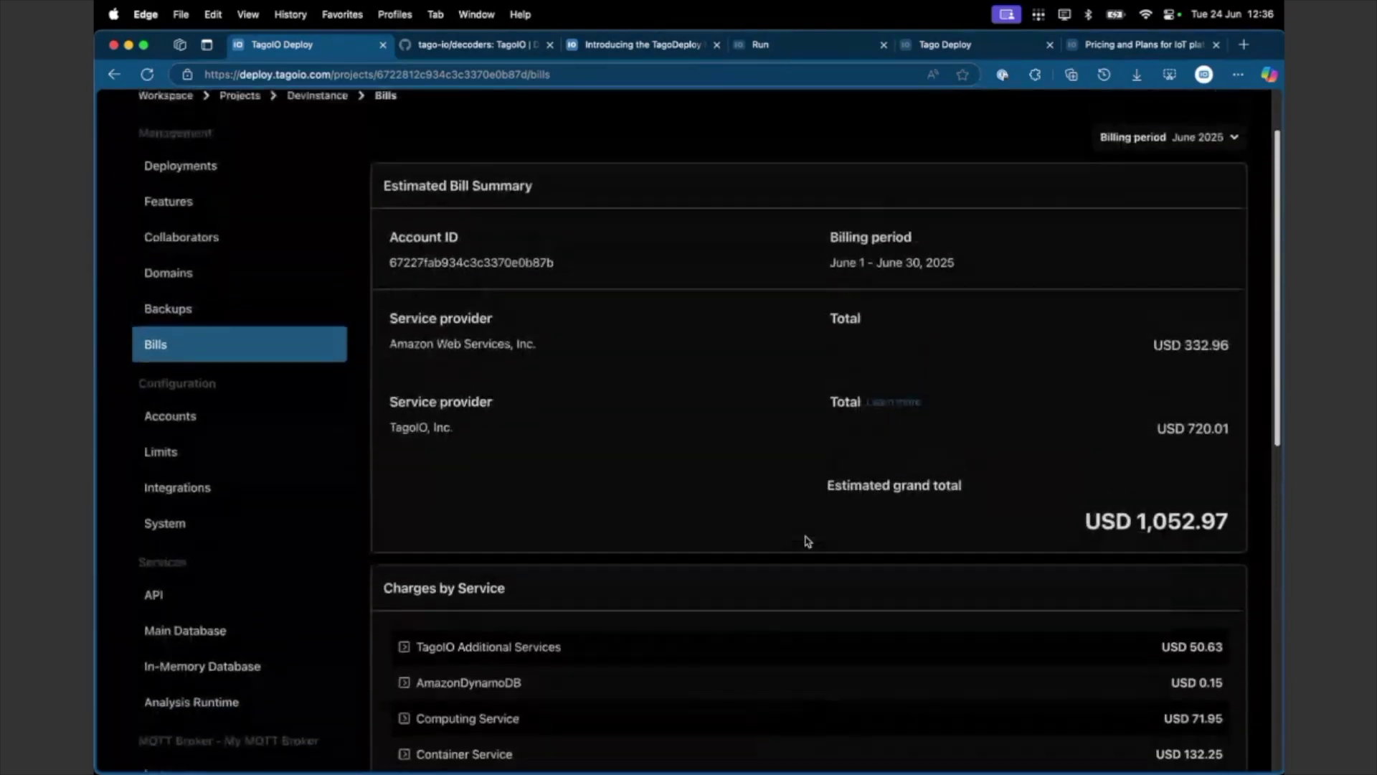
left_click(1204, 213)
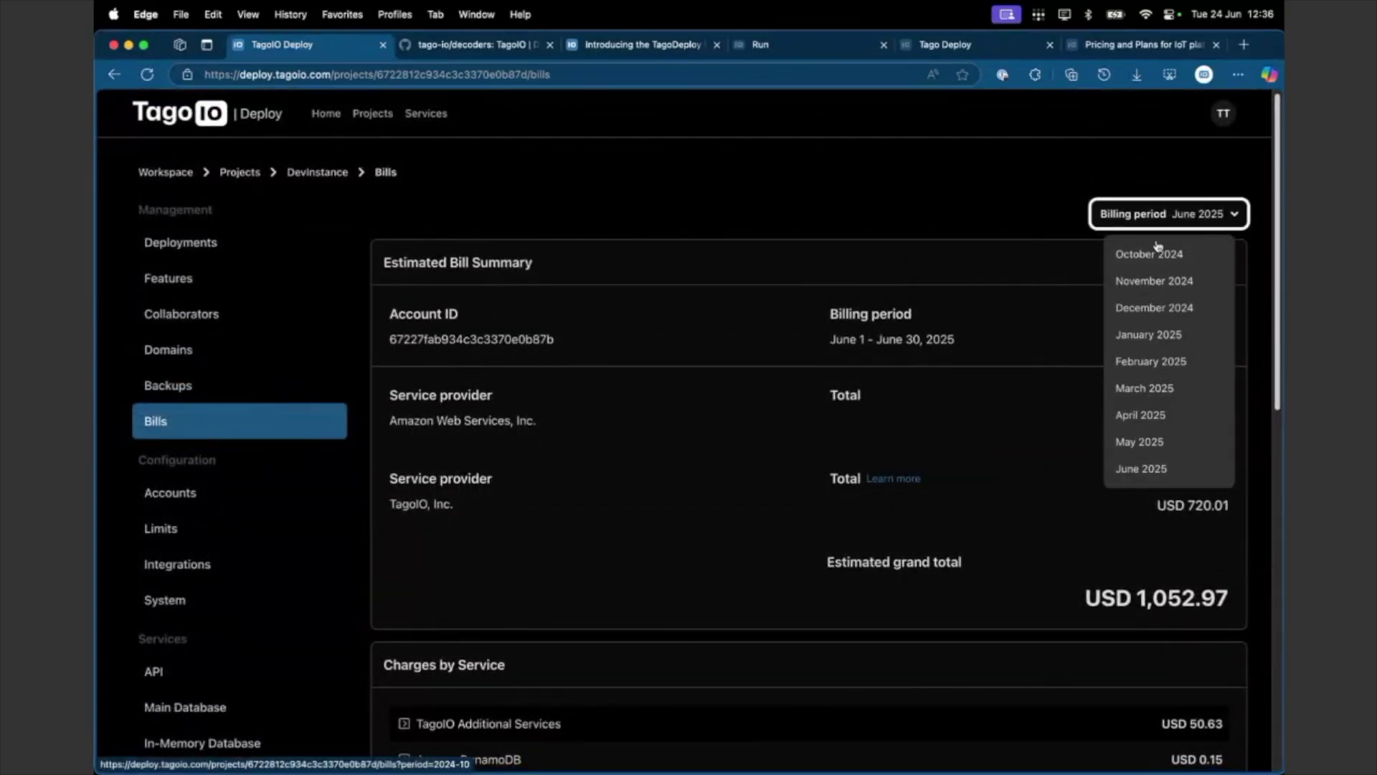
left_click(818, 385)
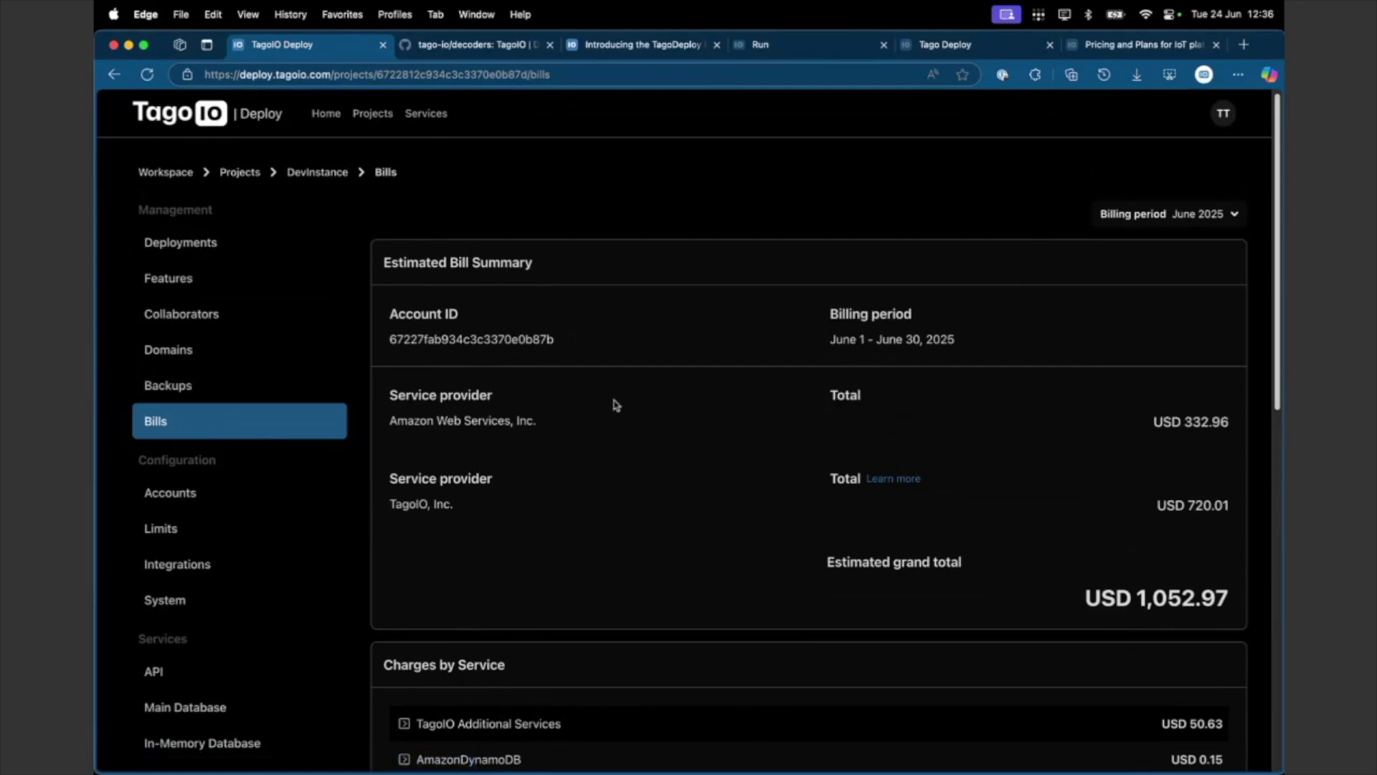
- Highlight the TagoIO and Amazon Web Services provider entries and the Amazon Web Services total in the Estimated Bill Summary
scroll(418, 398, "down", 1)
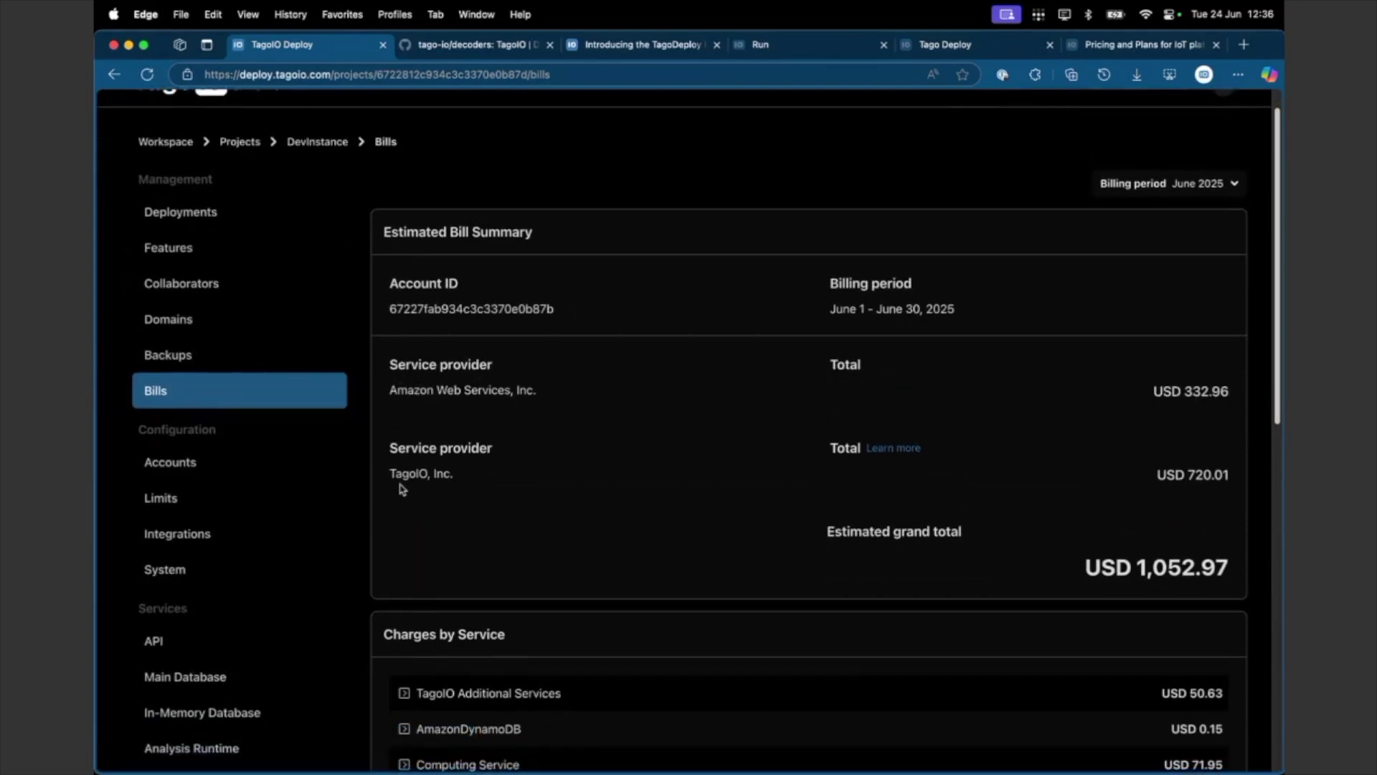
left_click_drag(398, 448, 725, 484)
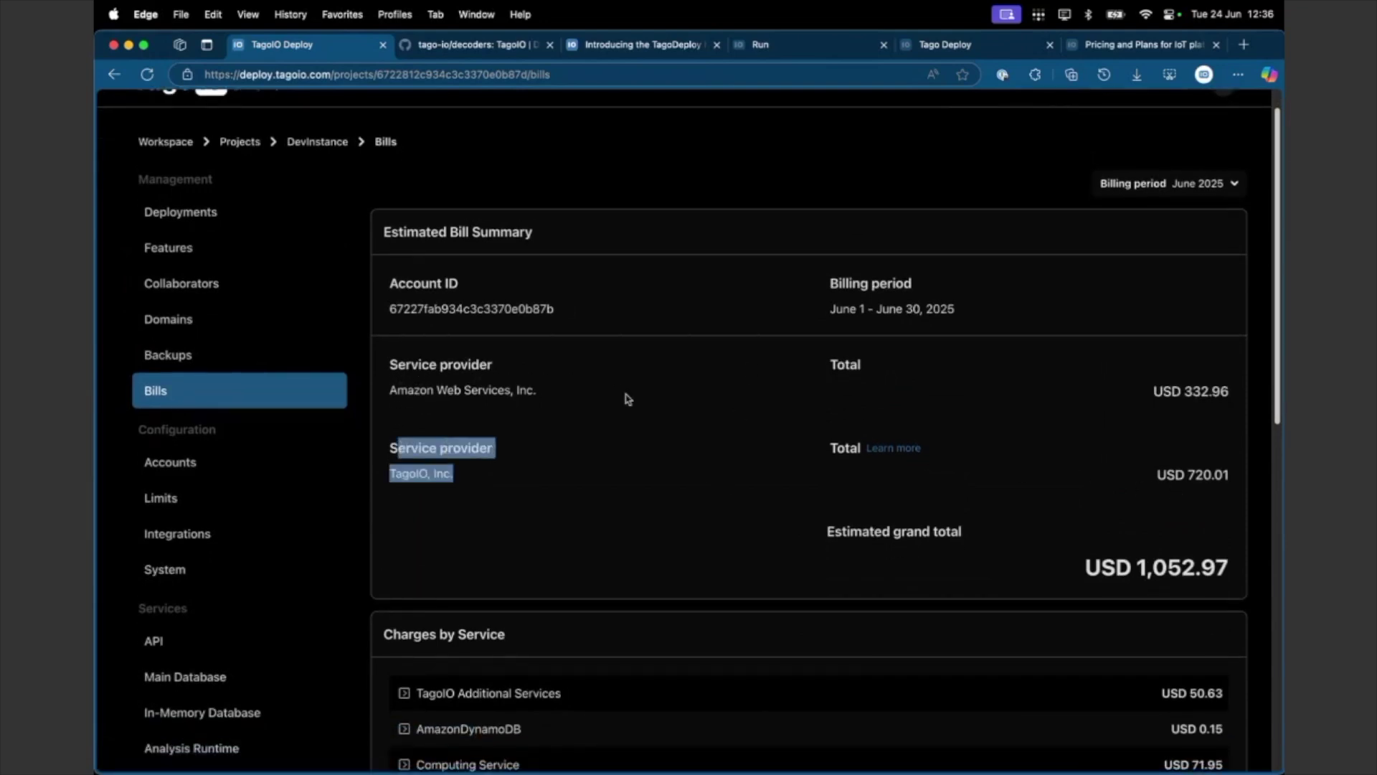
left_click_drag(430, 362, 659, 399)
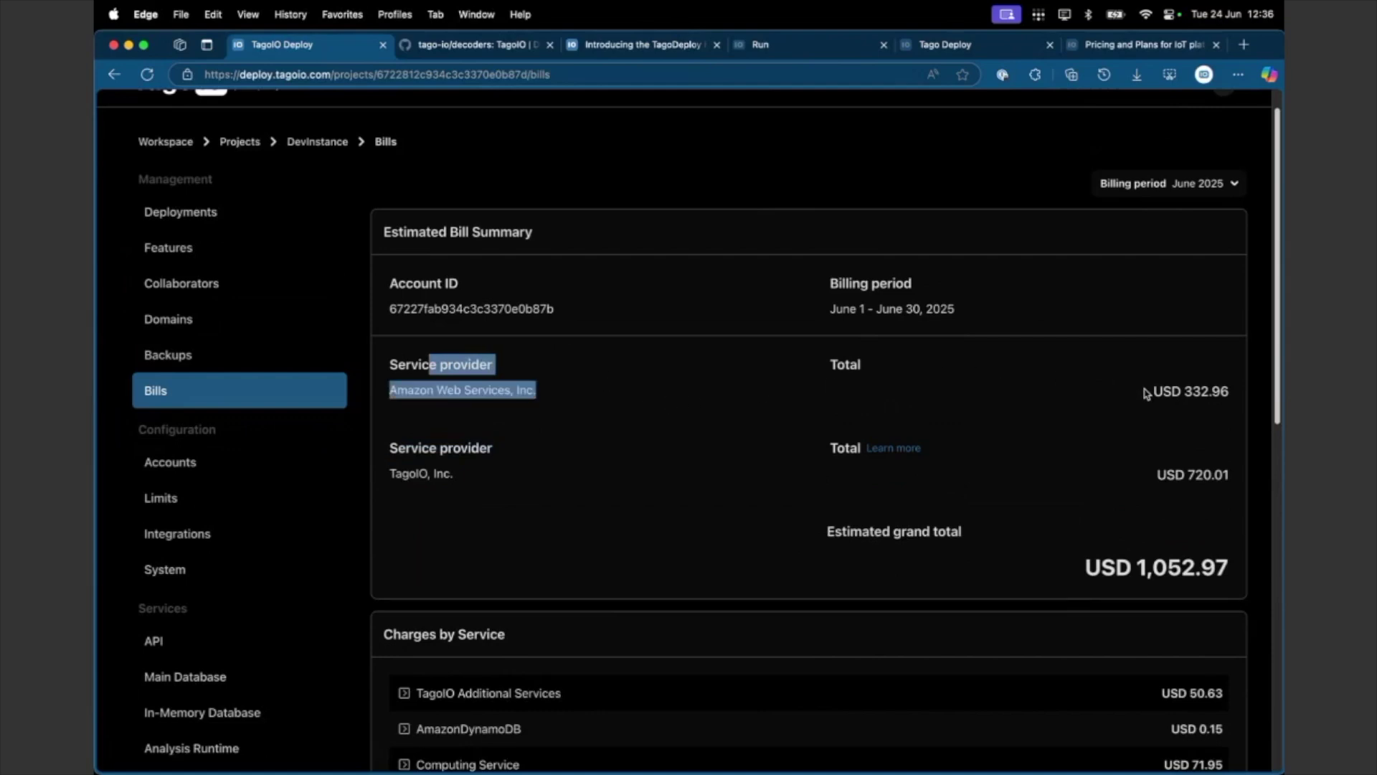
left_click_drag(1151, 393, 1214, 388)
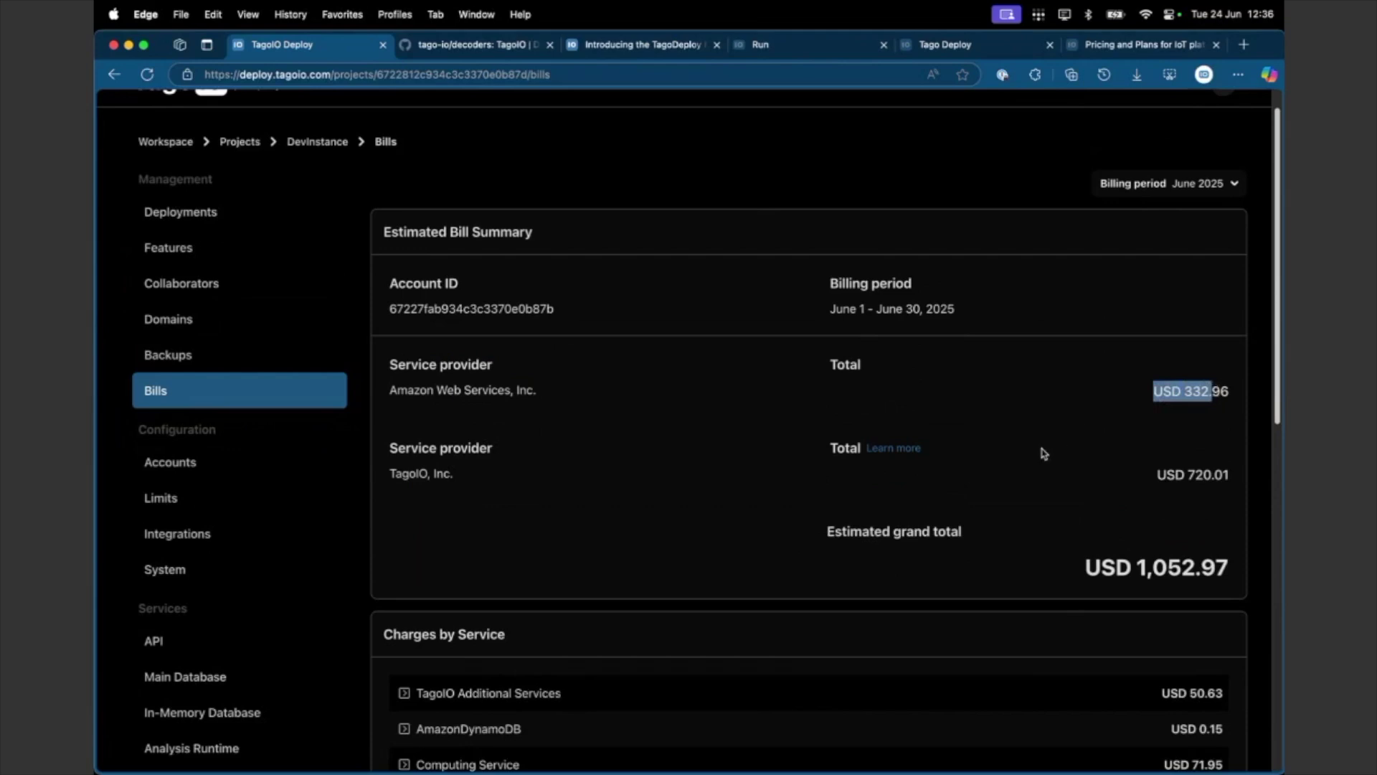
- Expand the Charges by Service entries from TagoIO Additional Services through In-Memory Database, including its Cache cluster, and review the charges
scroll(1042, 451, "down", 6)
scroll(1042, 452, "down", 2)
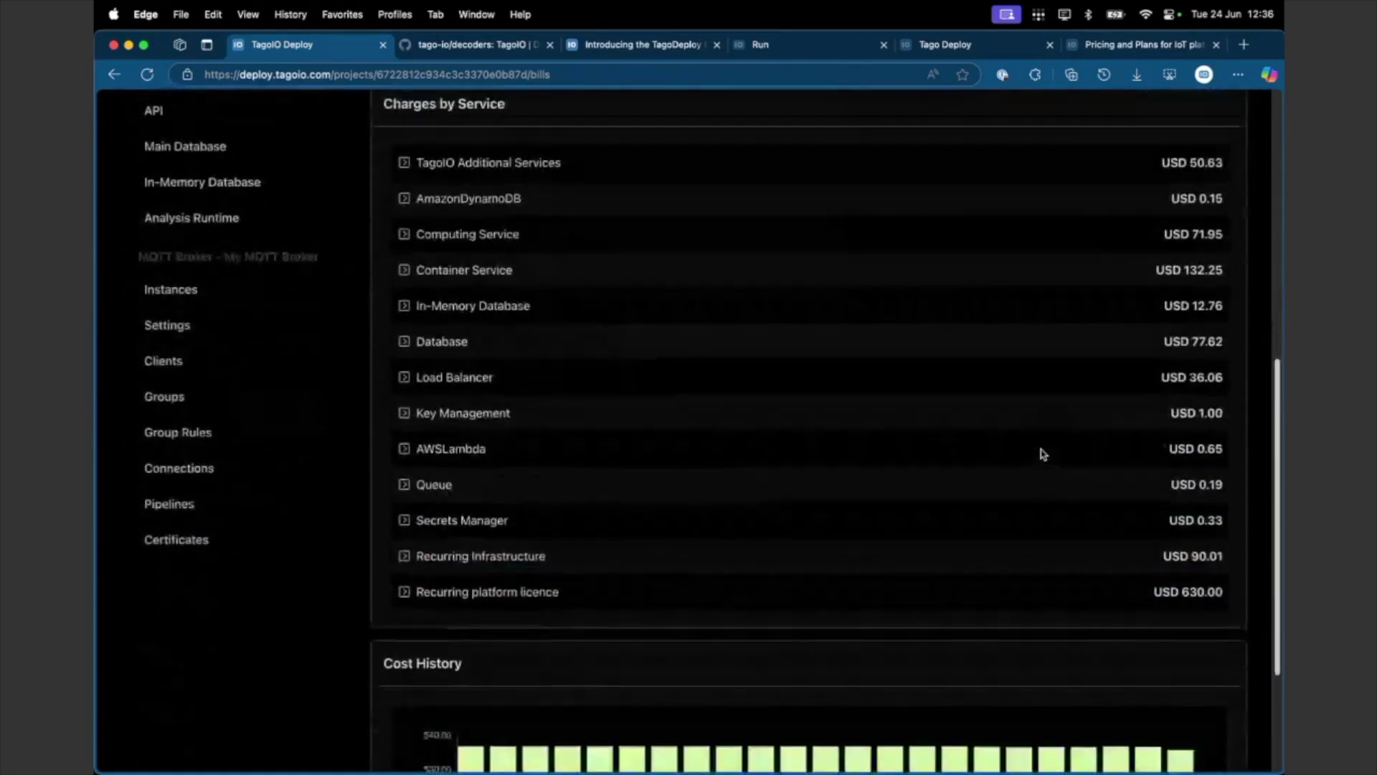
scroll(1040, 454, "up", 1)
left_click(404, 195)
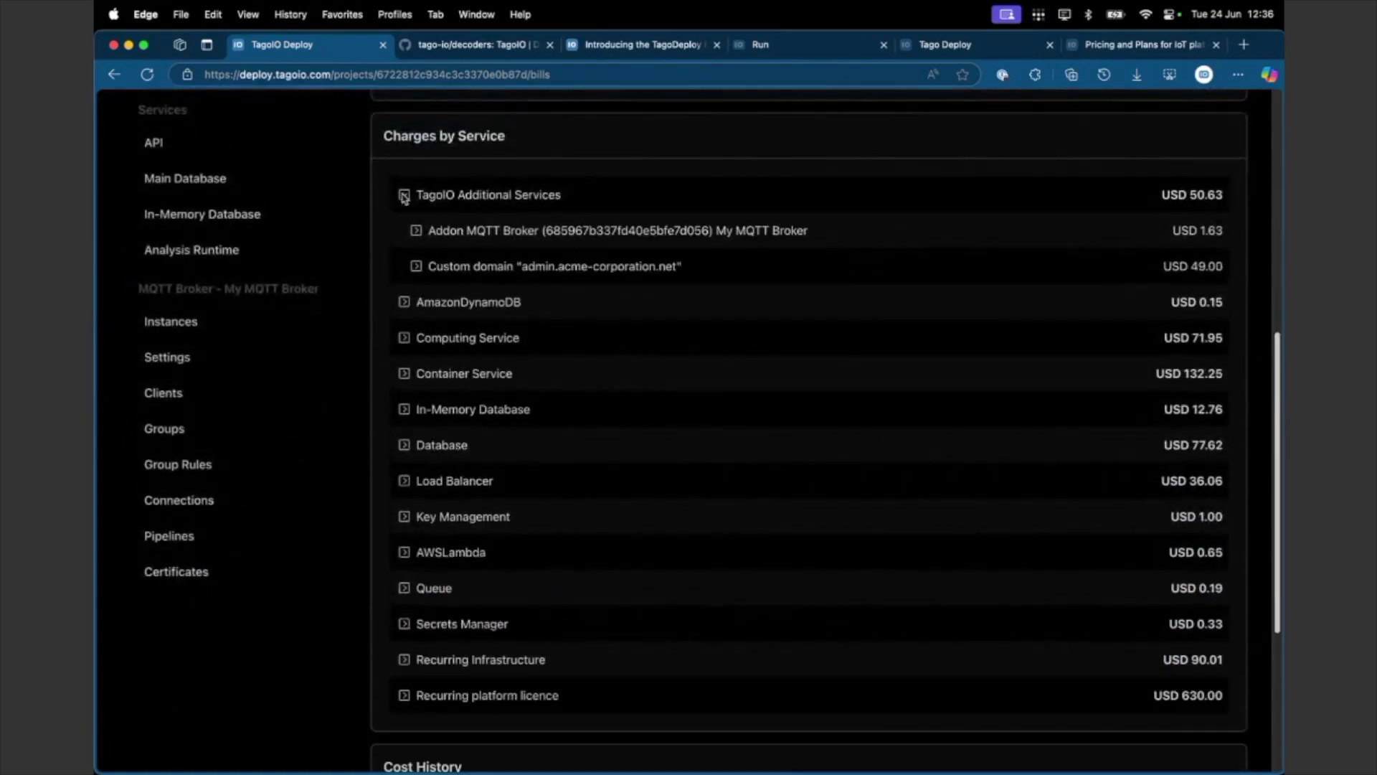
left_click(404, 302)
left_click(404, 373)
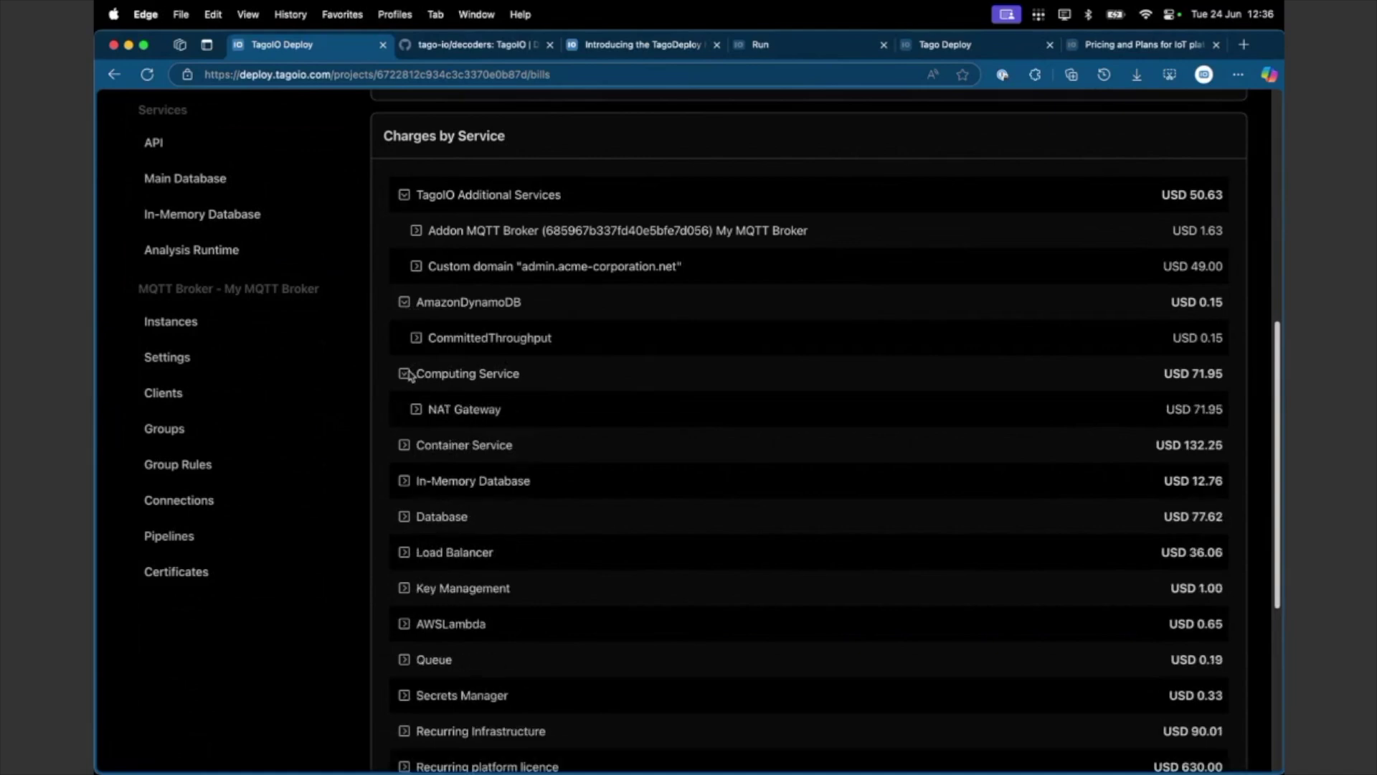
left_click(404, 446)
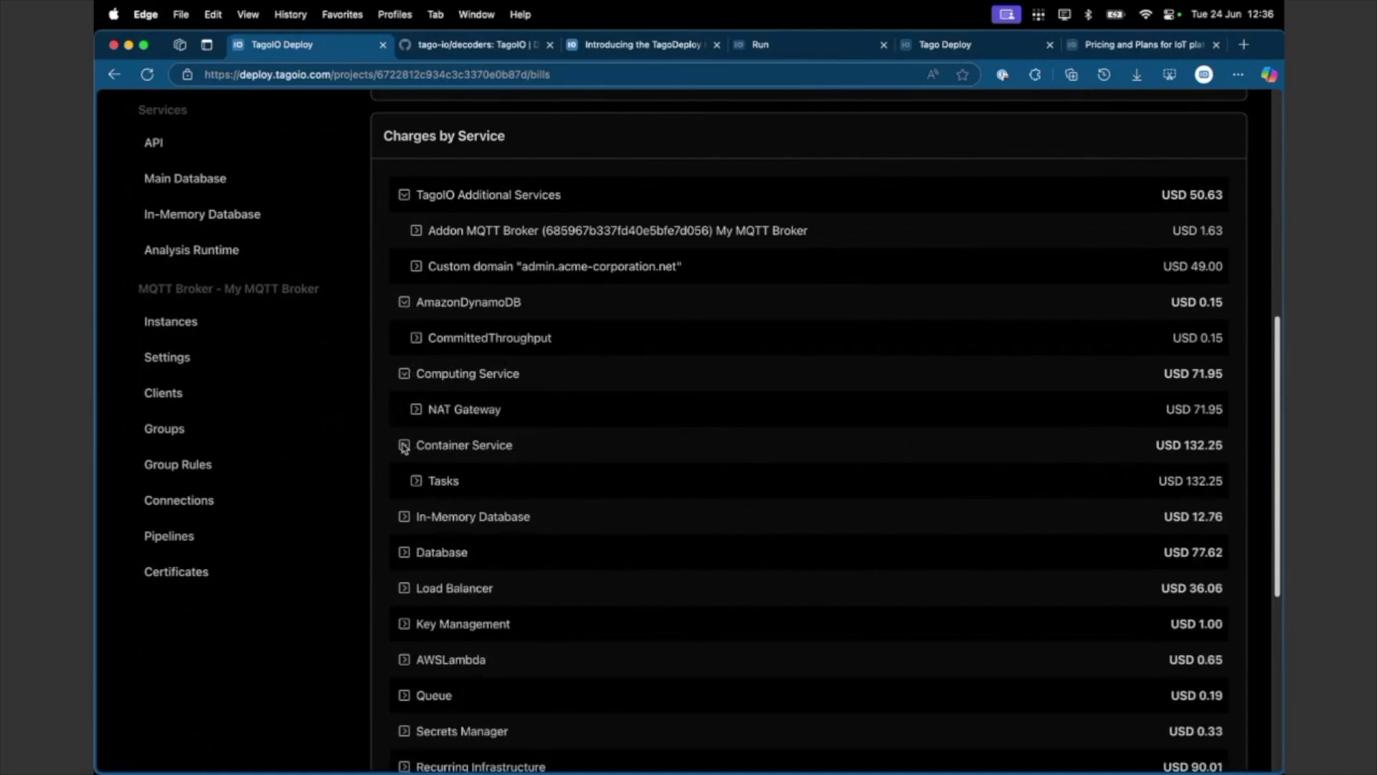
left_click(404, 517)
scroll(444, 559, "down", 4)
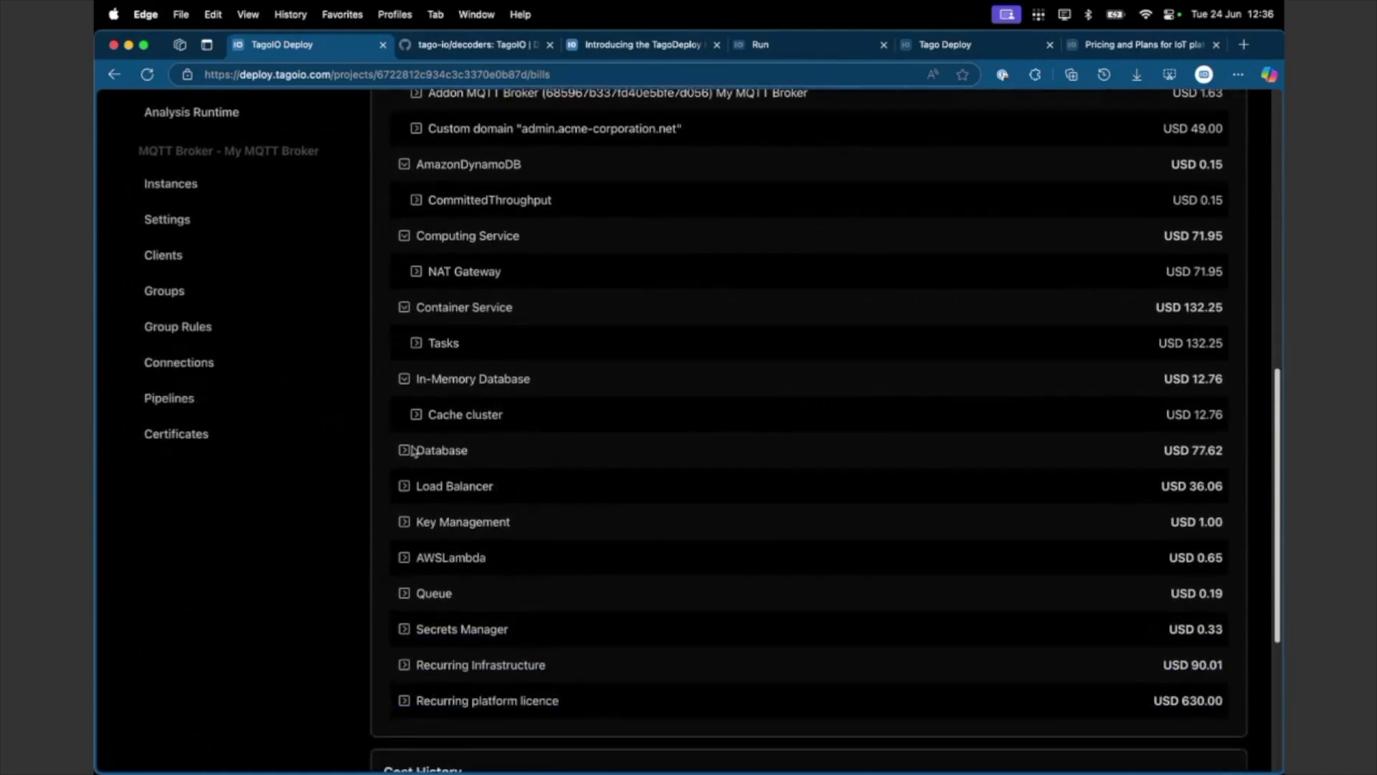
left_click(416, 416)
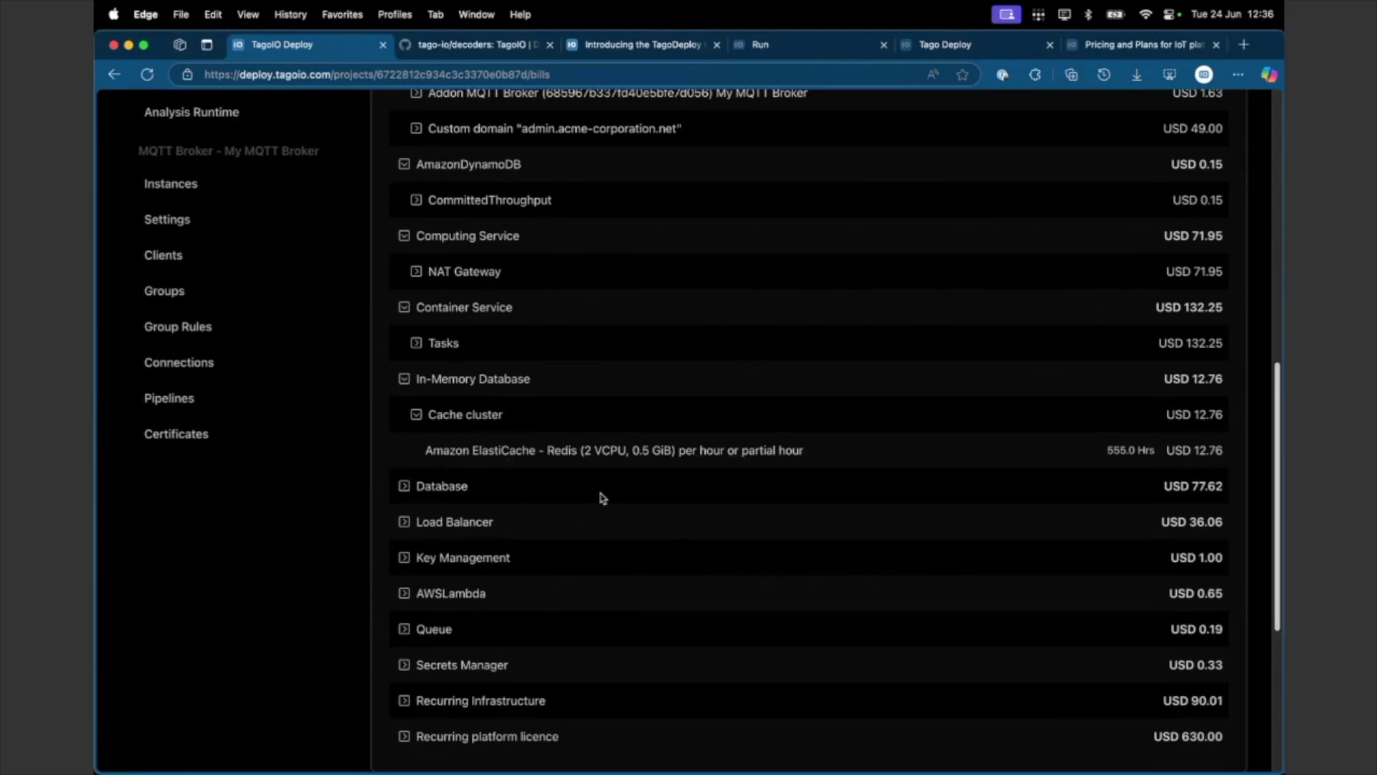
scroll(601, 496, "down", 3)
scroll(603, 497, "up", 5)
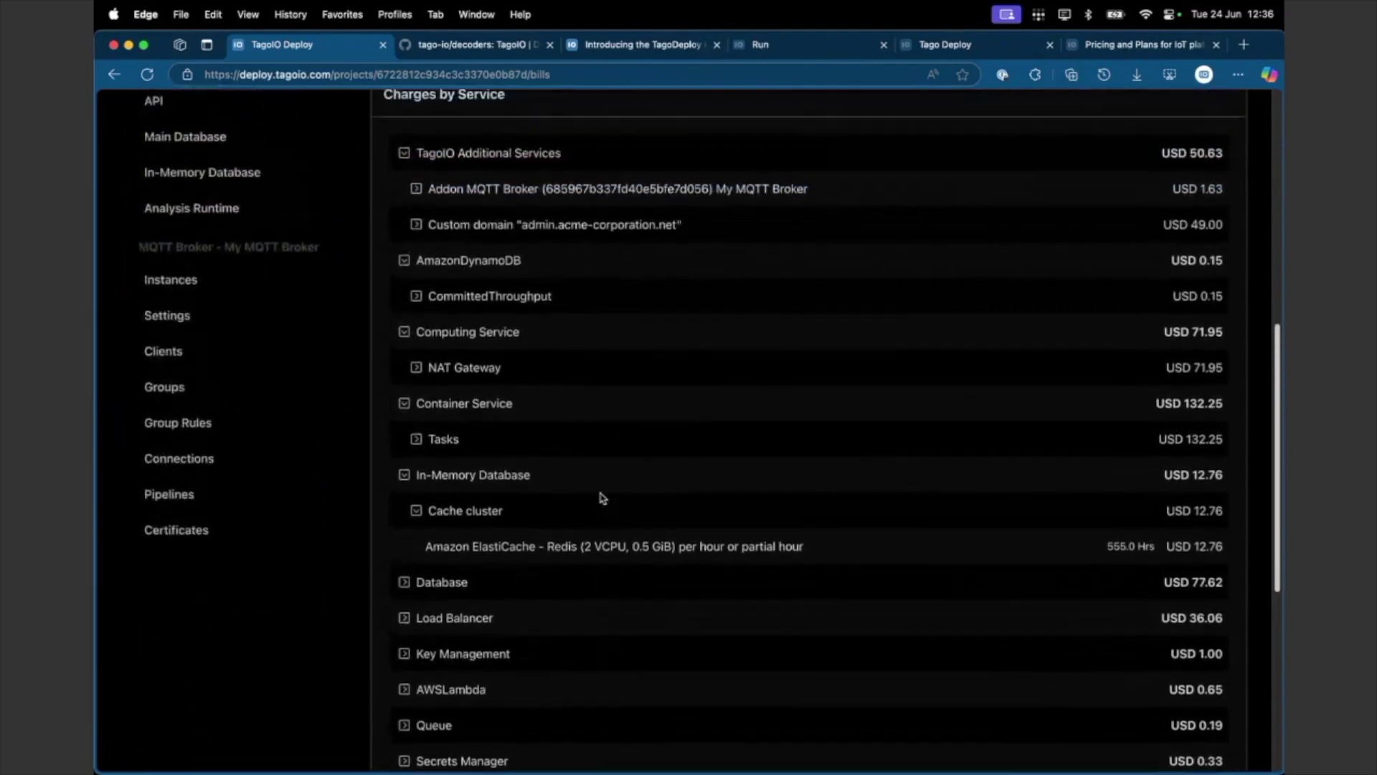
scroll(603, 498, "down", 10)
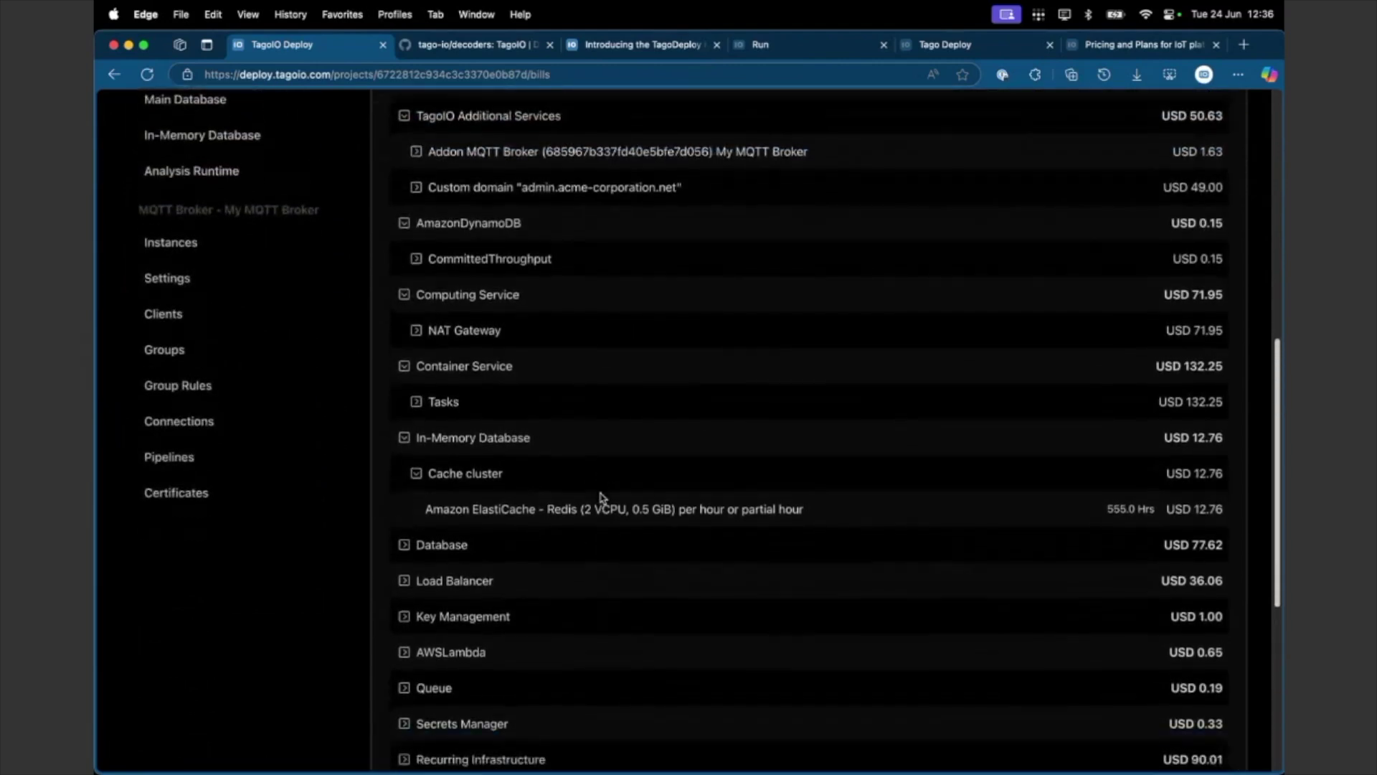
- From the Tago Deploy website page, open Dashboard Templates under Resources and dismiss the floating TagoIO pop-up
mouse_move(474, 597)
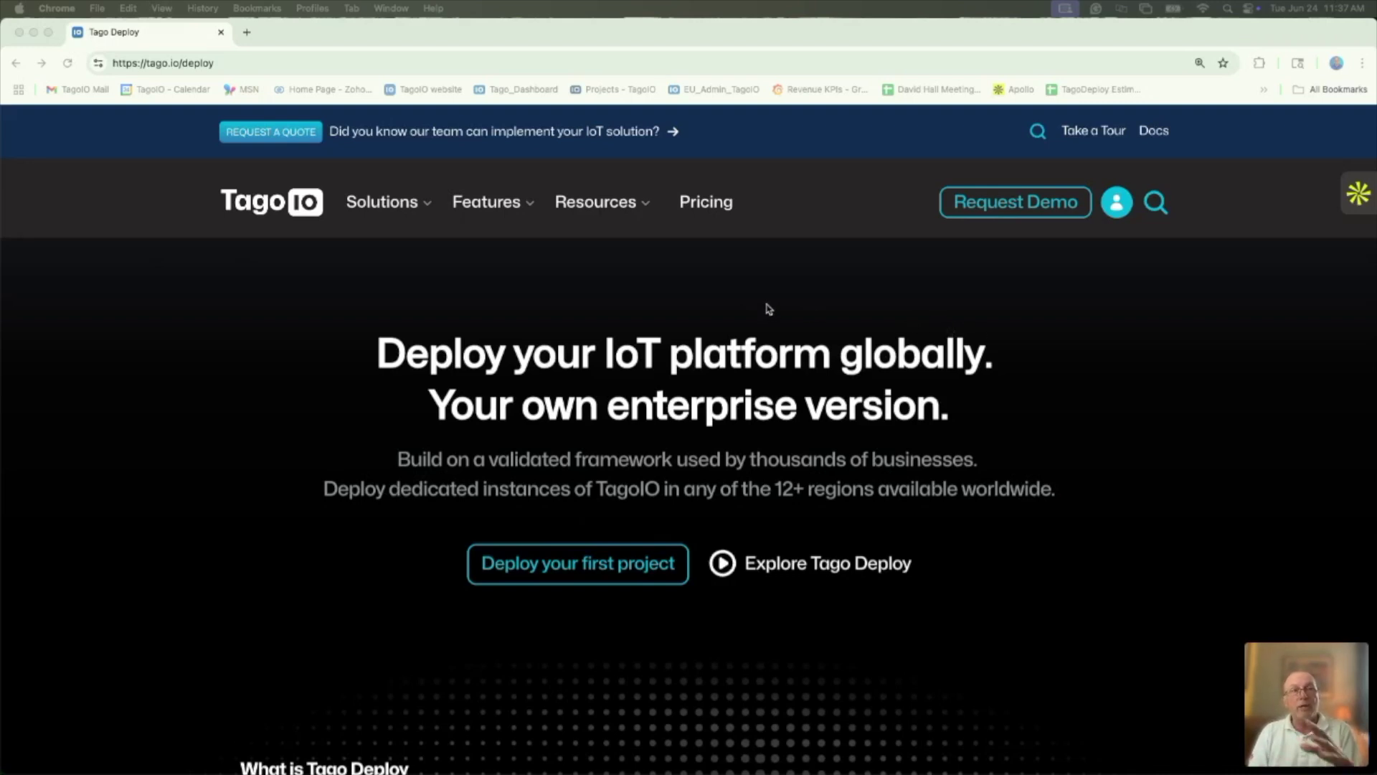
left_click(611, 206)
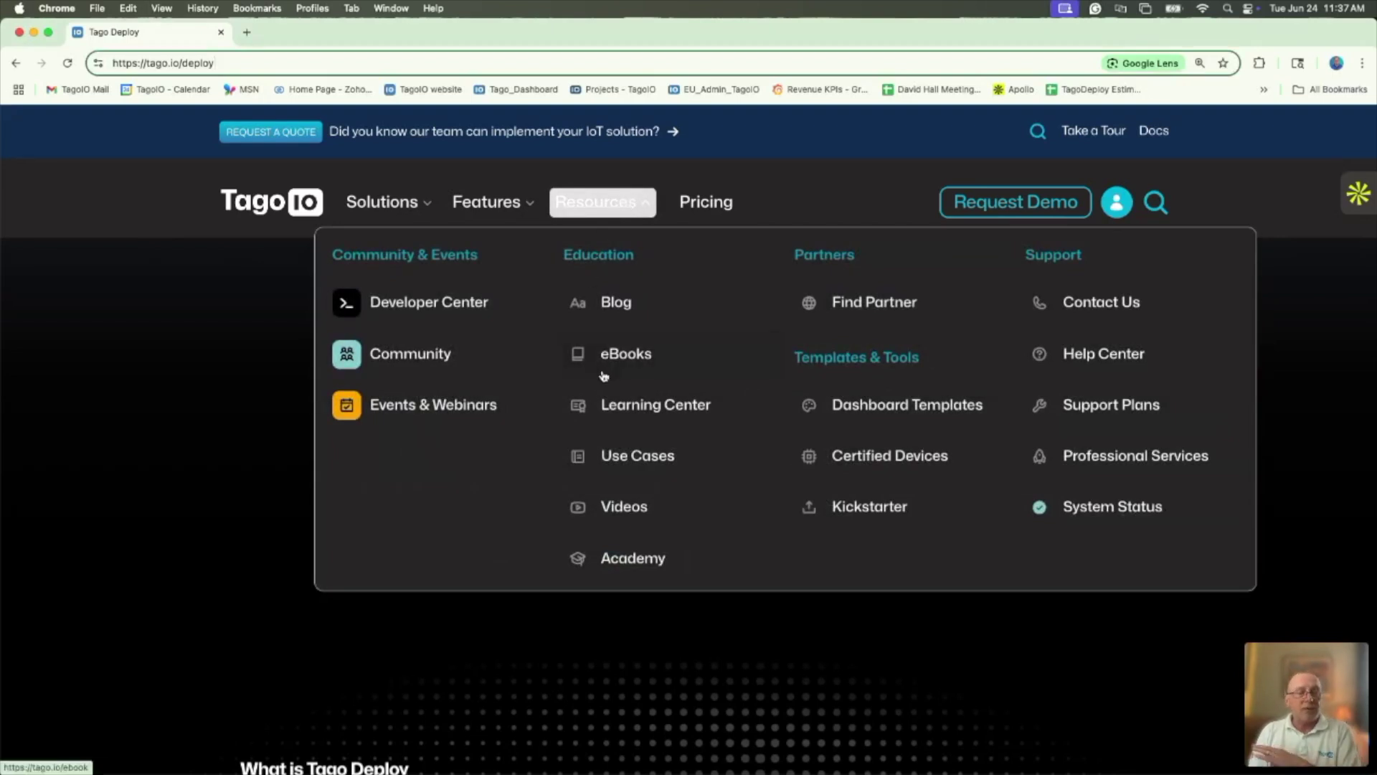
left_click(899, 406)
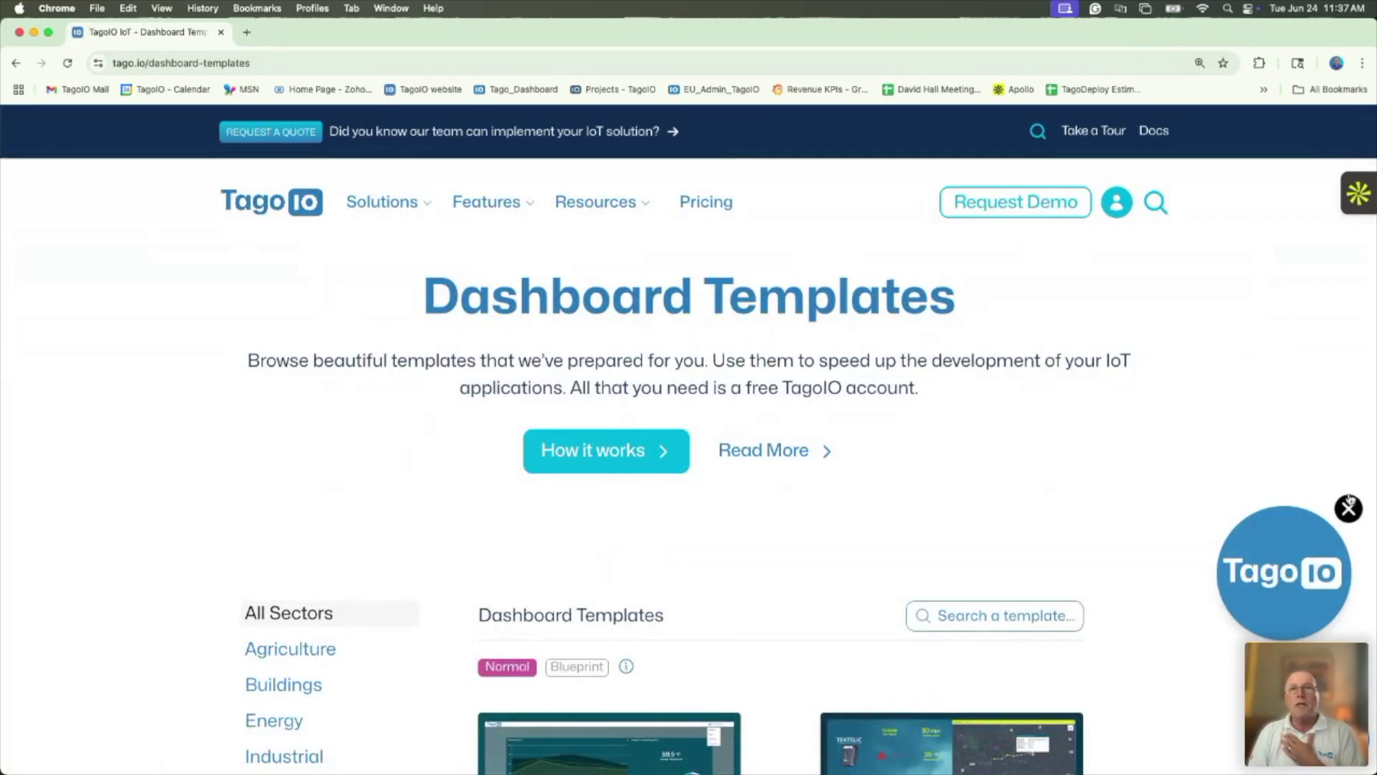
left_click(1349, 506)
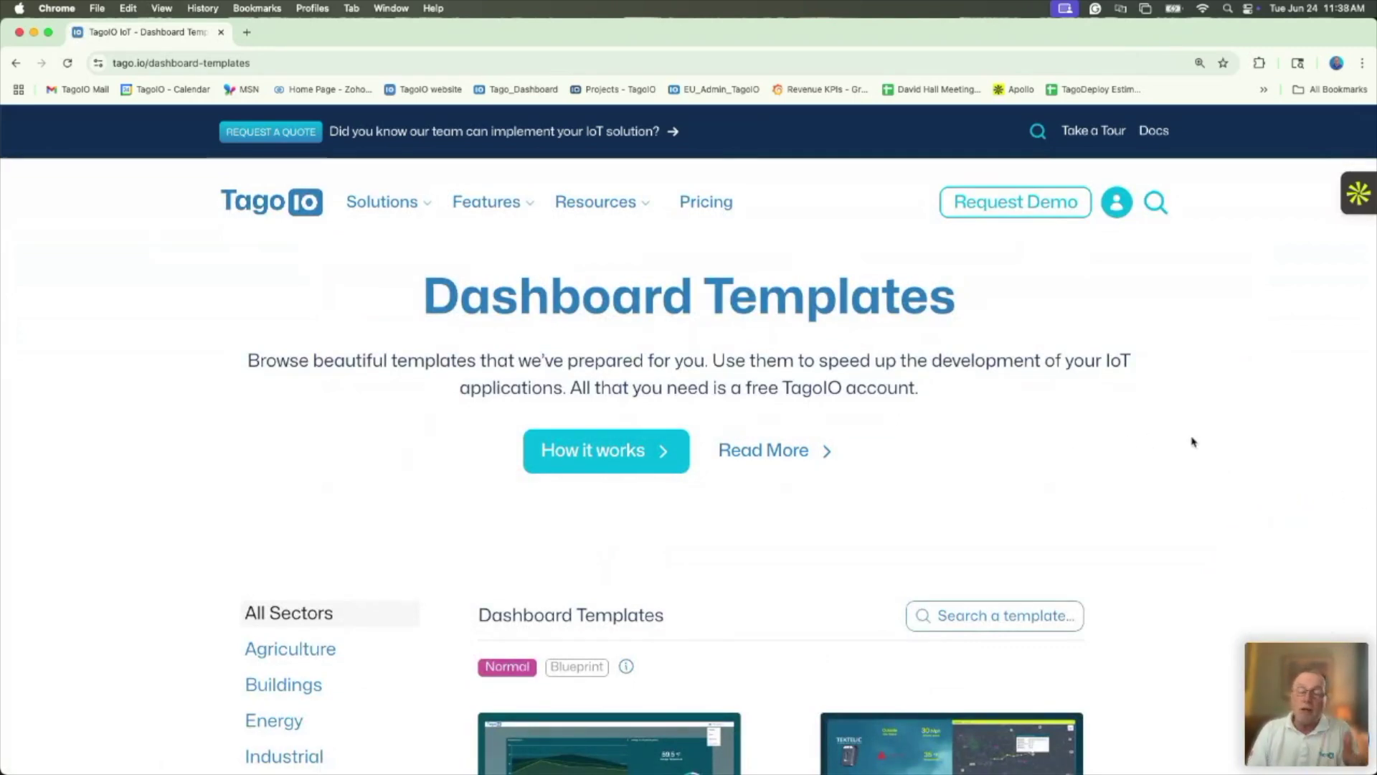
- Browse the Dashboard Templates gallery from the weather and TEKTELIC templates to satellite location monitoring, and return to the page's start
scroll(1194, 443, "down", 10)
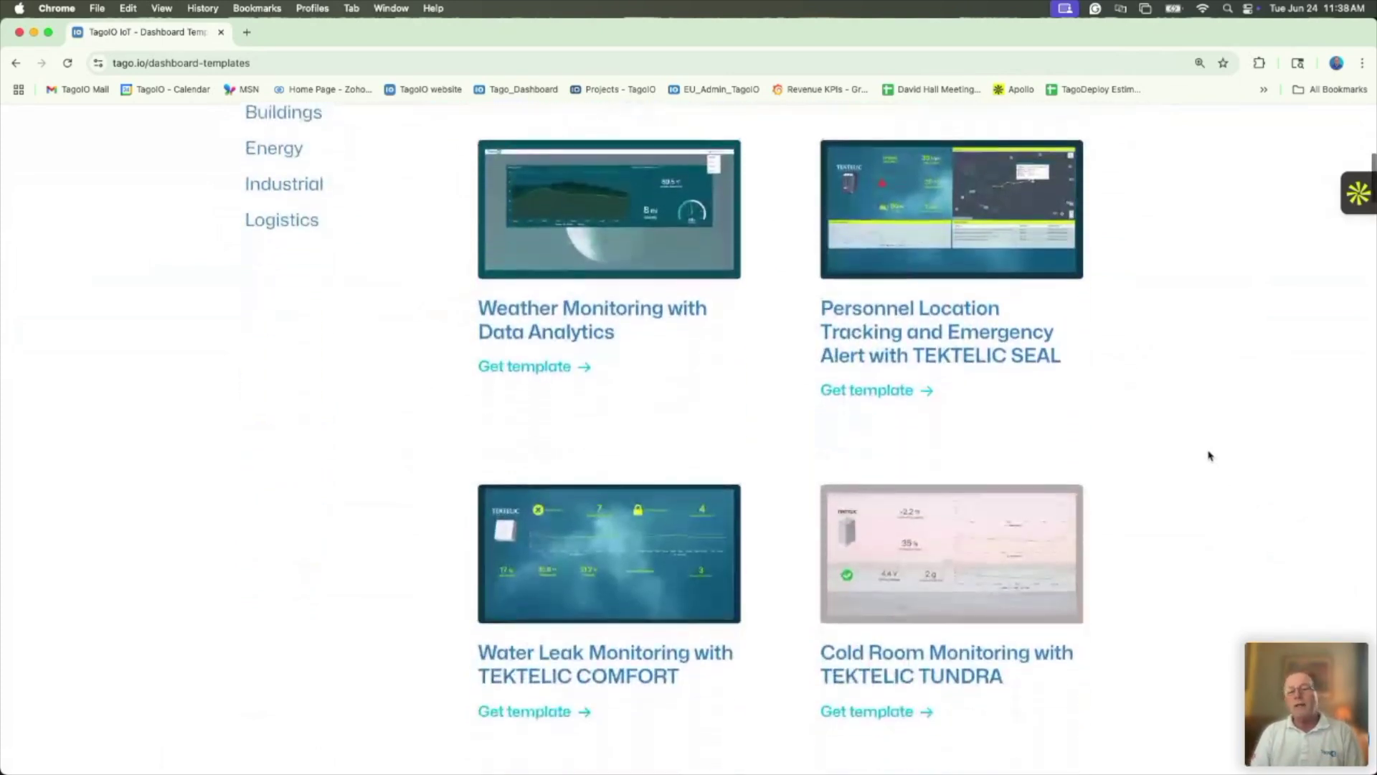
scroll(1209, 455, "down", 2)
scroll(1187, 455, "down", 3)
scroll(1187, 454, "down", 8)
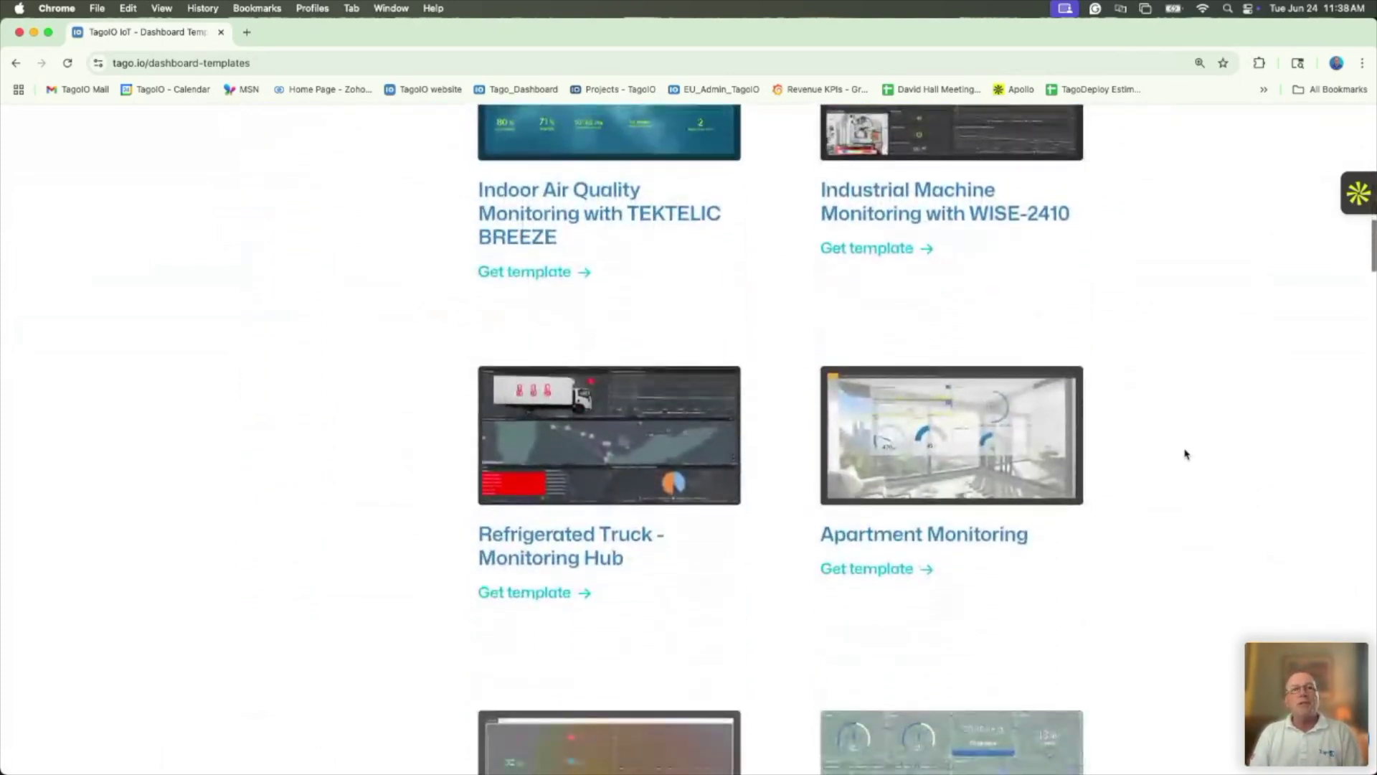
scroll(1185, 454, "down", 3)
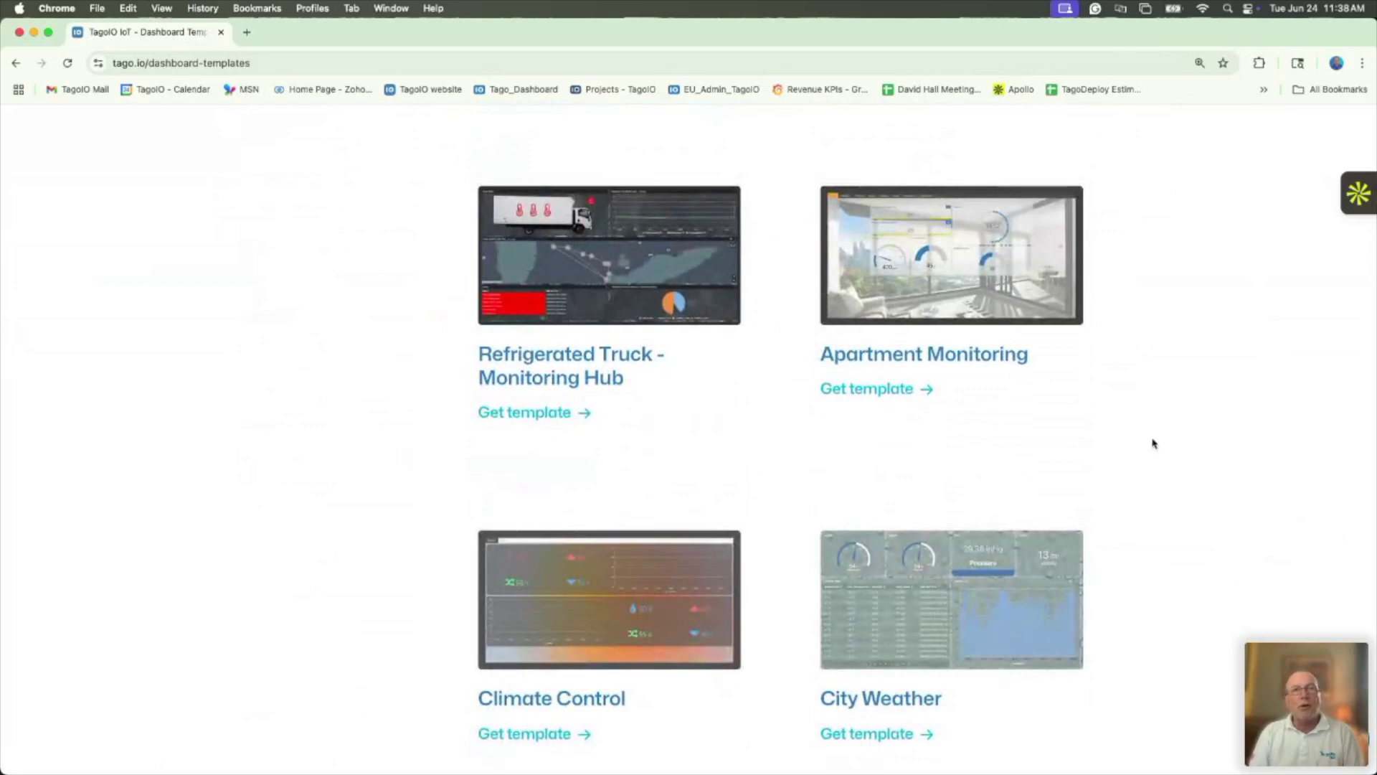
scroll(1149, 446, "down", 9)
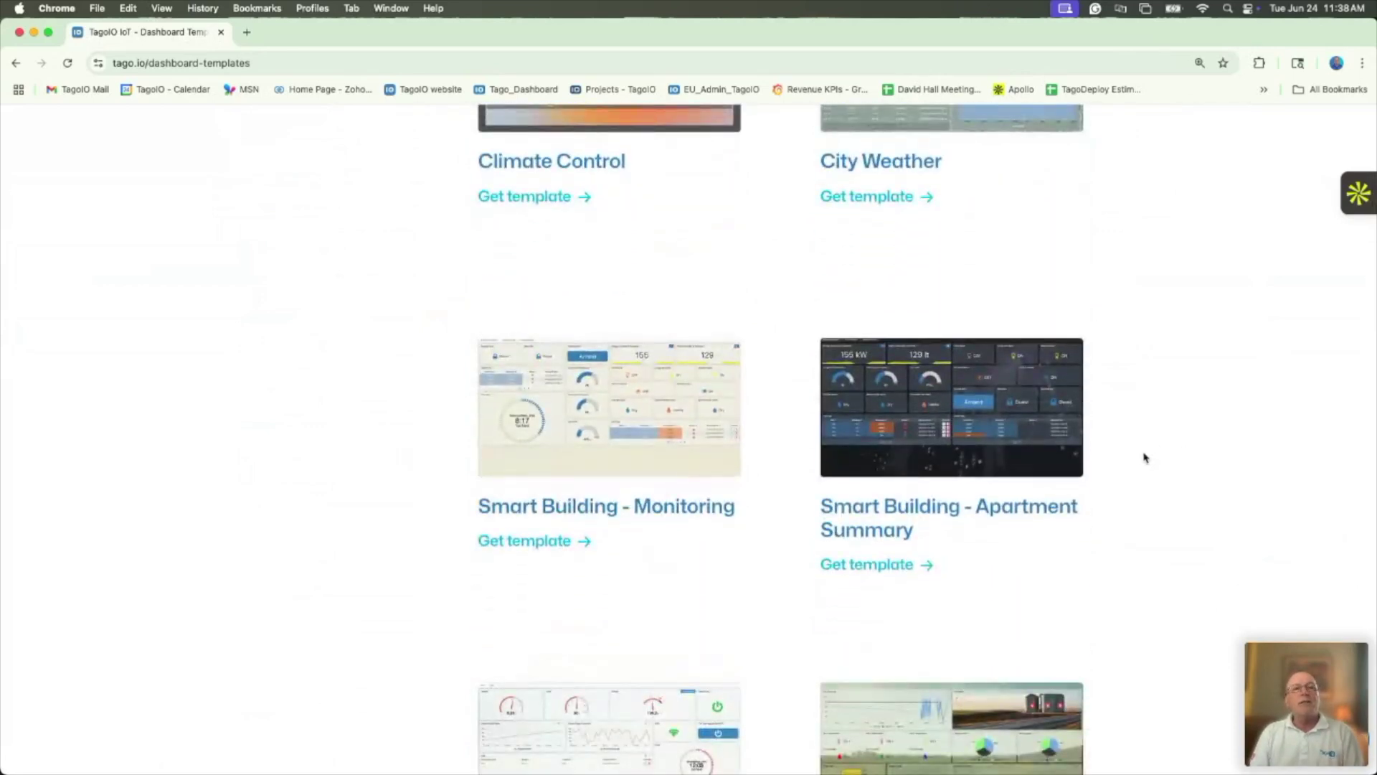
scroll(1144, 458, "down", 7)
scroll(1144, 458, "down", 4)
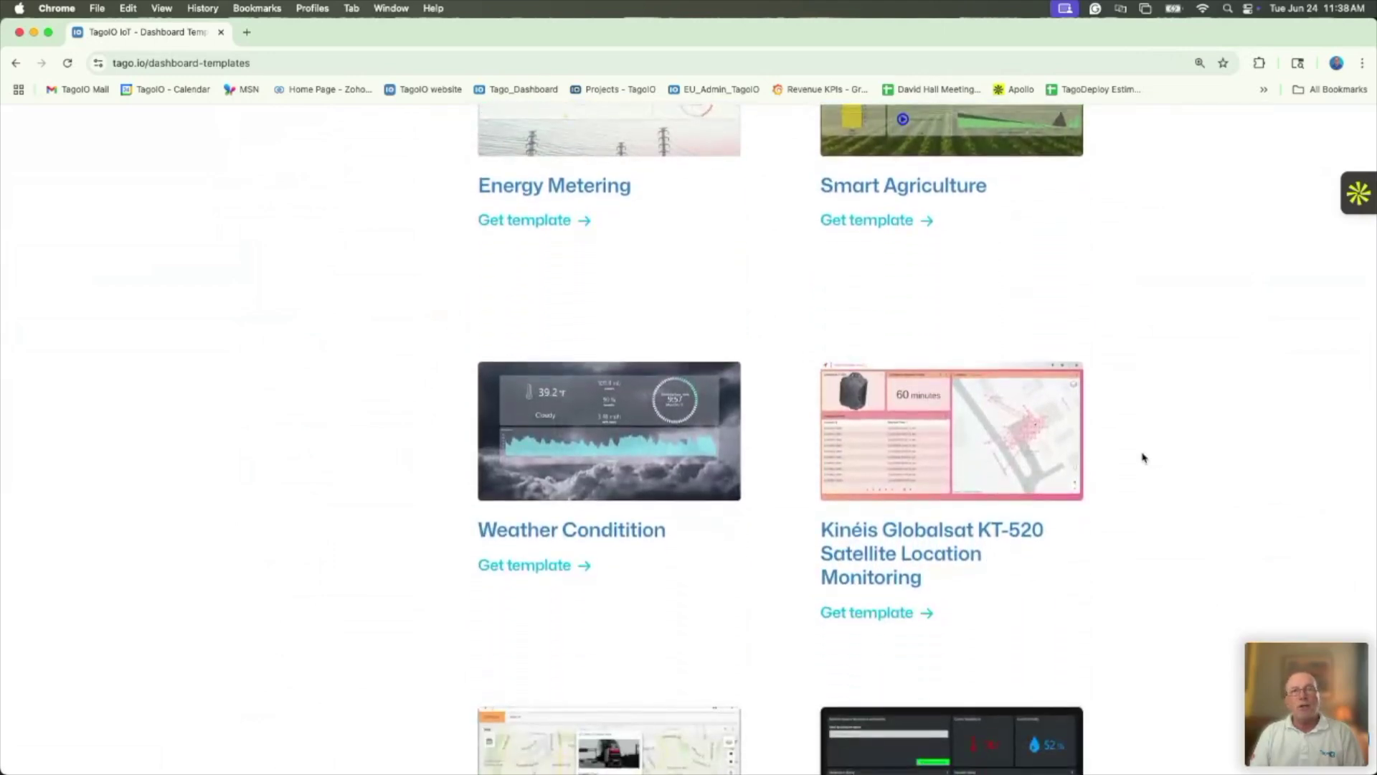
scroll(1143, 461, "down", 1)
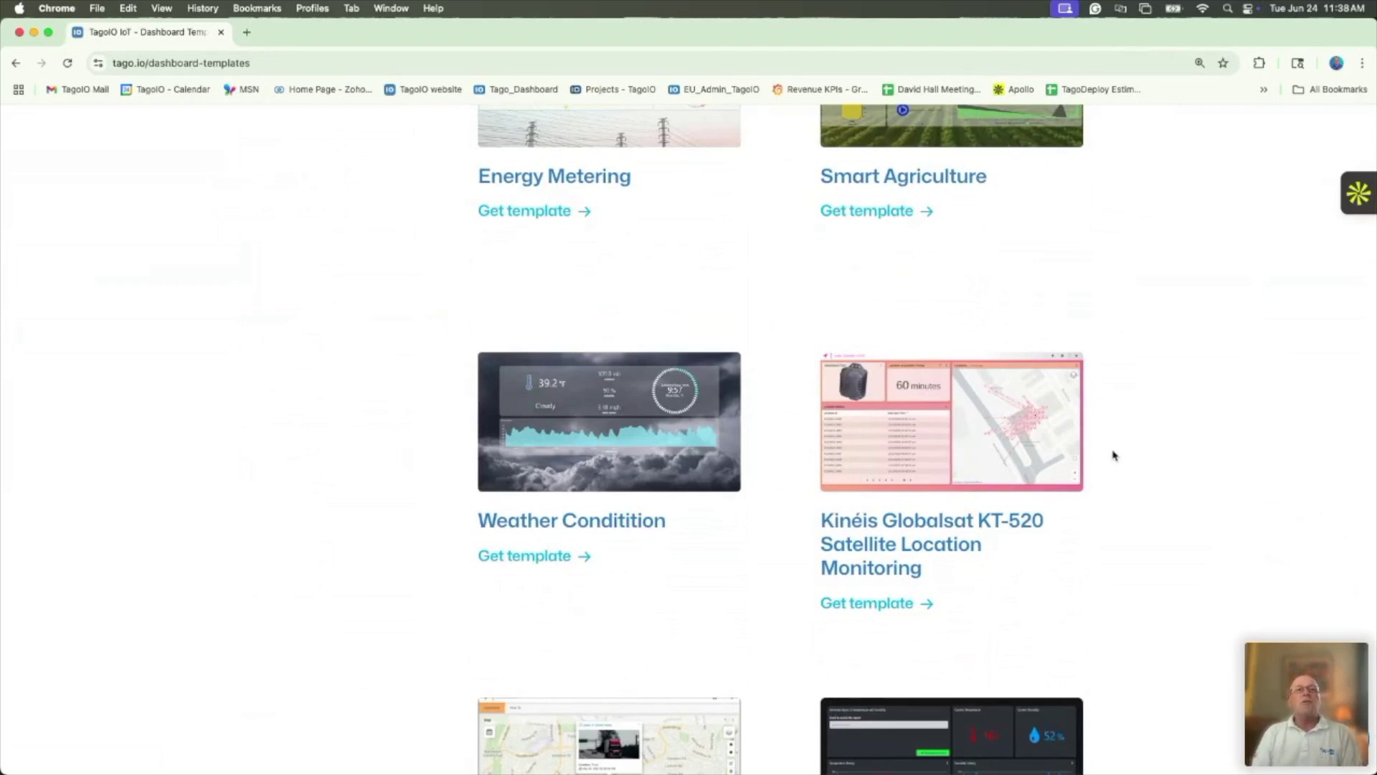
scroll(1114, 455, "up", 10)
scroll(1114, 455, "up", 20)
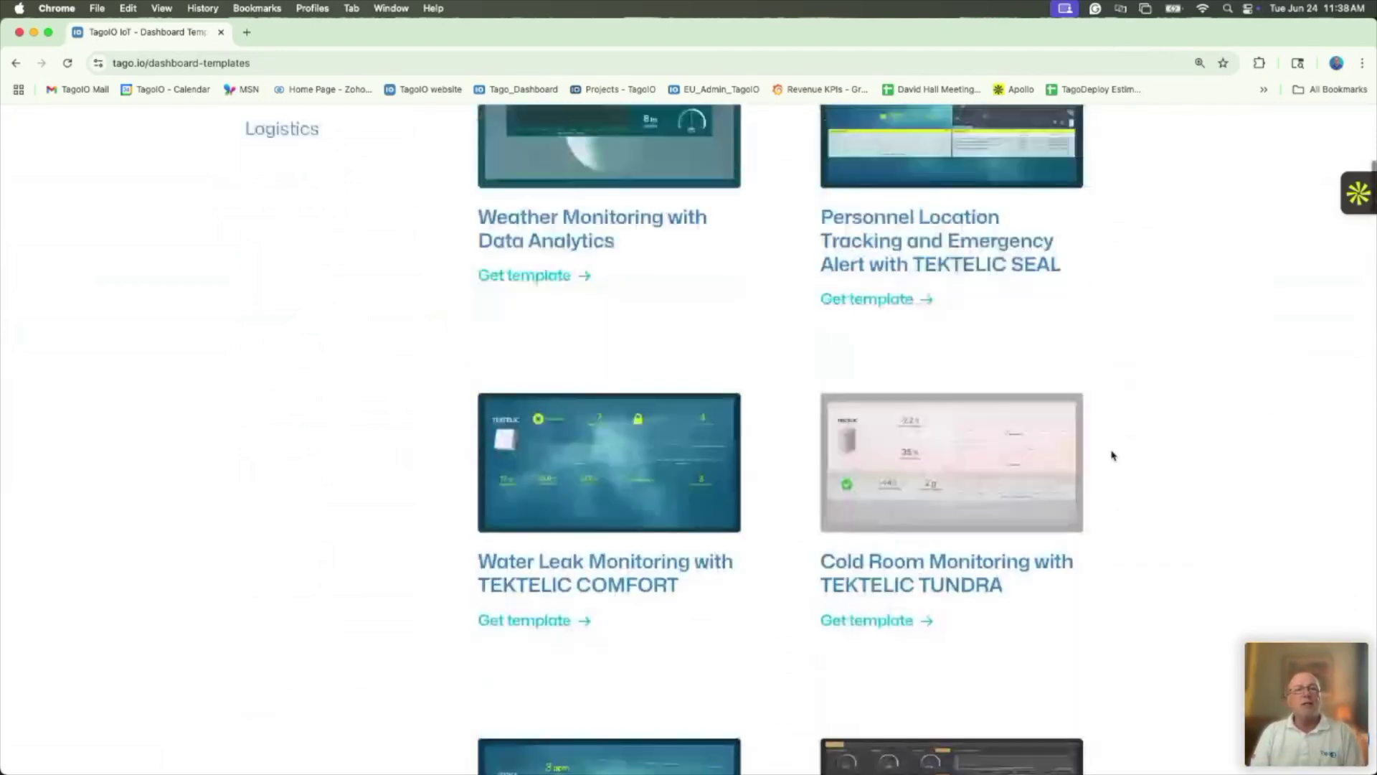
scroll(1114, 455, "up", 10)
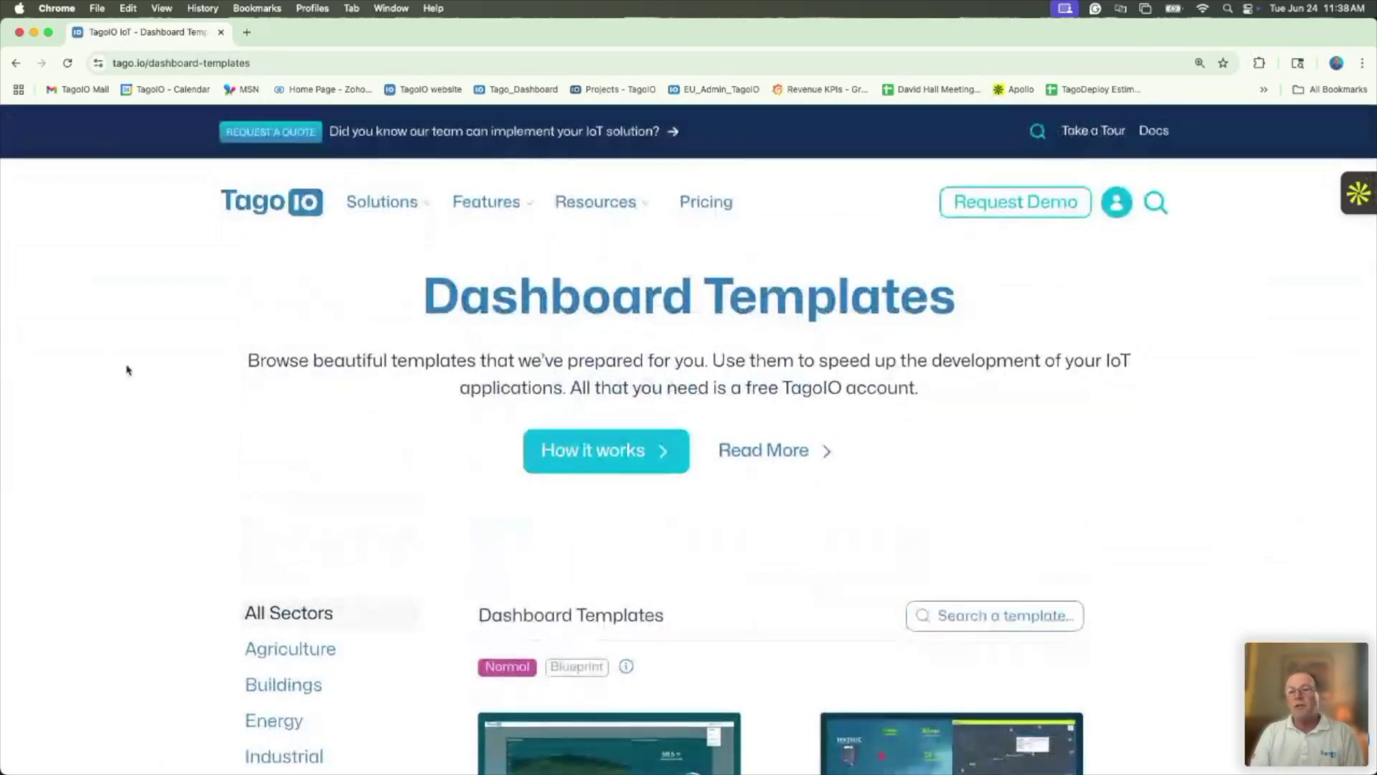